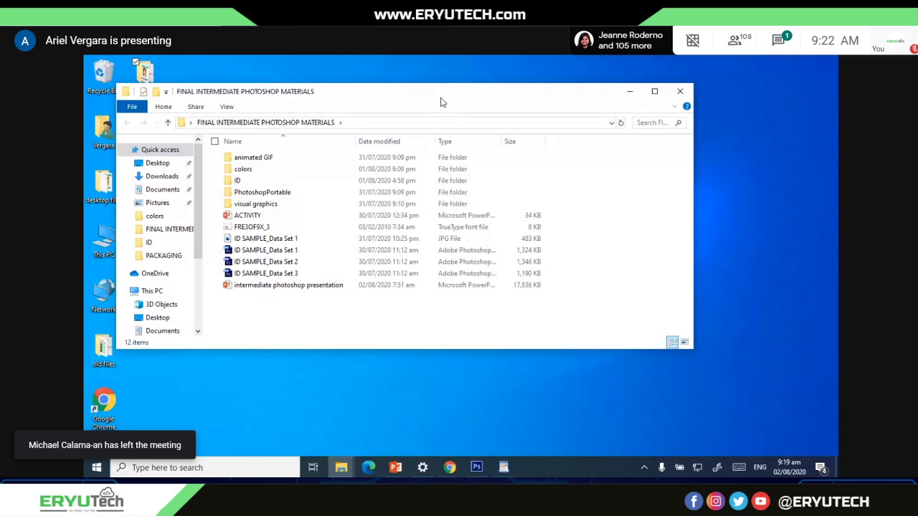
- Open the colors folder inside FINAL INTERMEDIATE PHOTOSHOP MATERIALS
drag(442, 102, 494, 107)
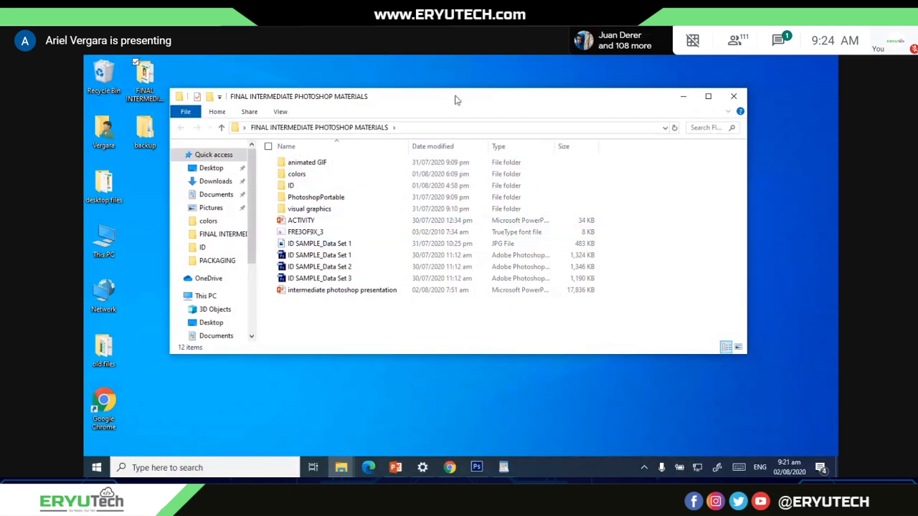
drag(460, 103, 451, 119)
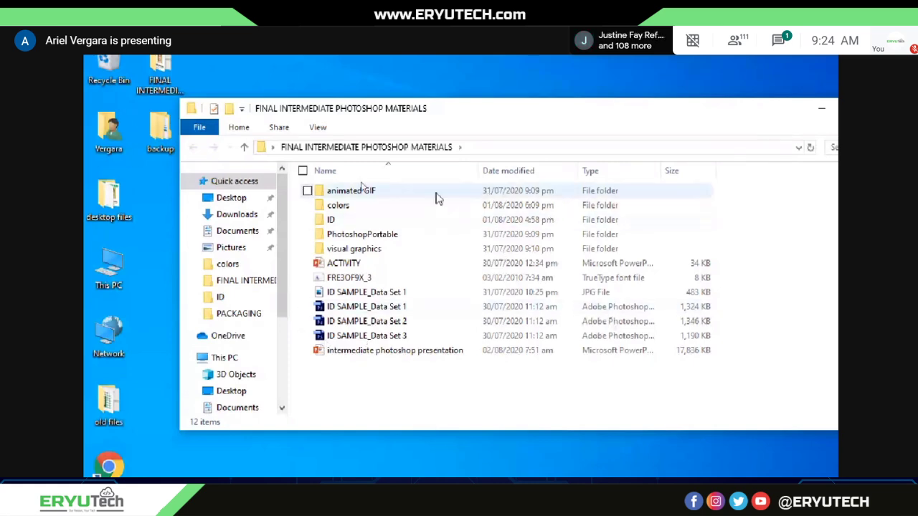
click(420, 209)
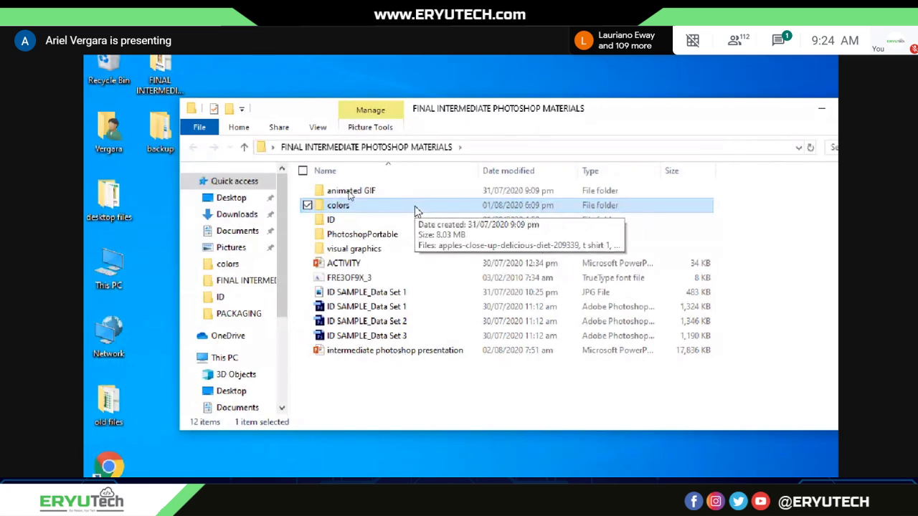
double_click(393, 209)
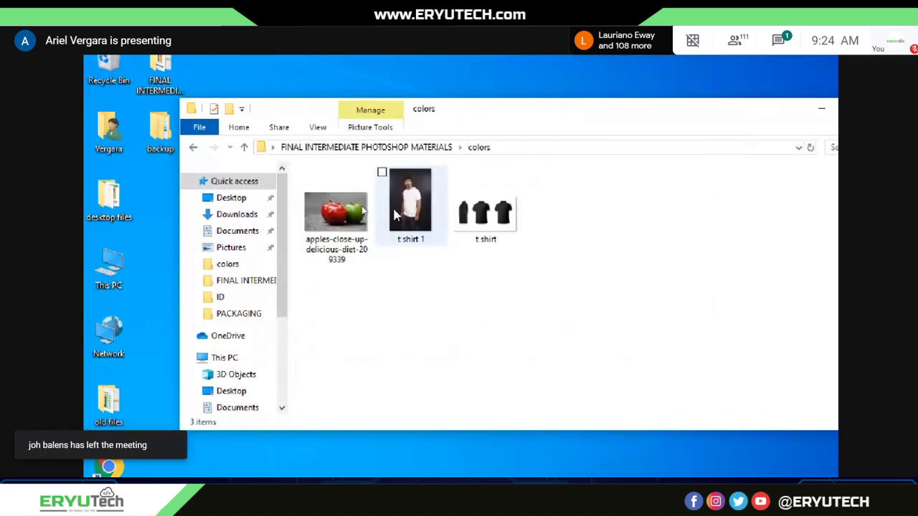
drag(627, 316, 319, 184)
click(300, 226)
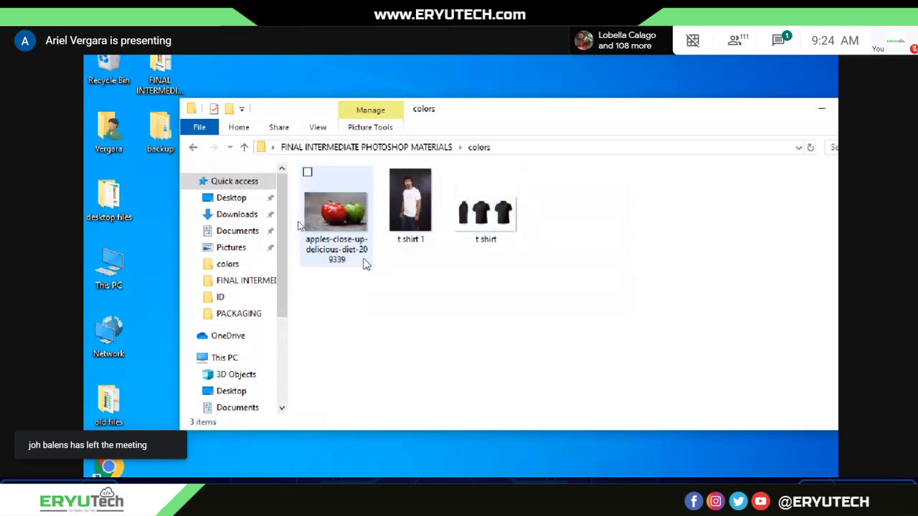
click(350, 233)
click(413, 215)
click(491, 237)
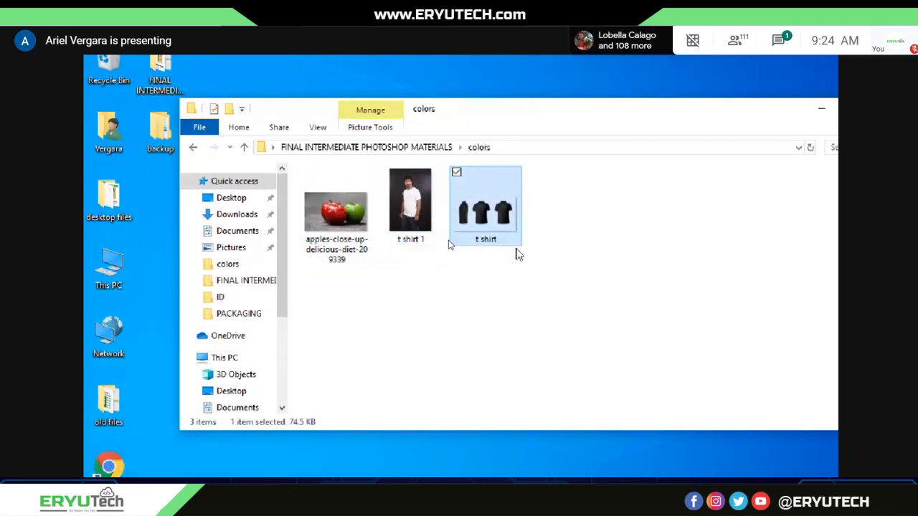
drag(628, 315, 329, 195)
click(459, 326)
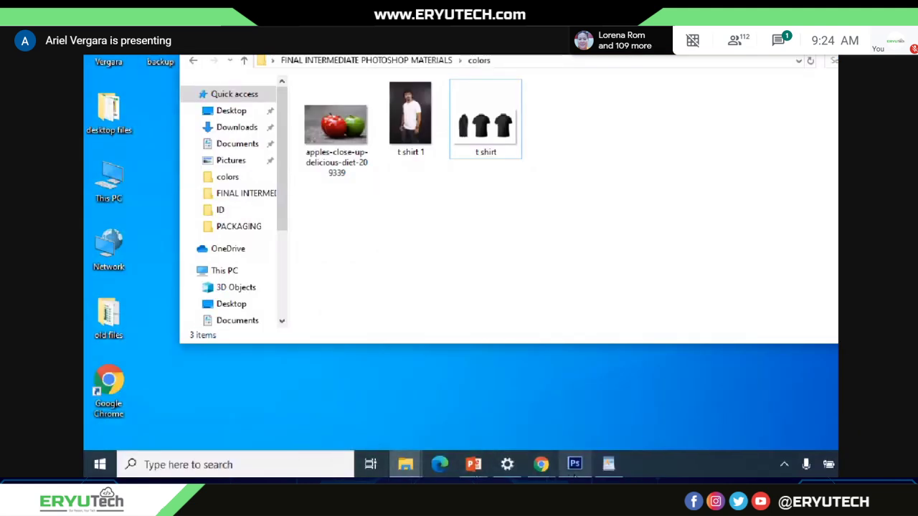
- Switch to Photoshop and open the t shirt image from the colors folder, assigning the working RGB profile Adobe RGB (1998)
click(575, 468)
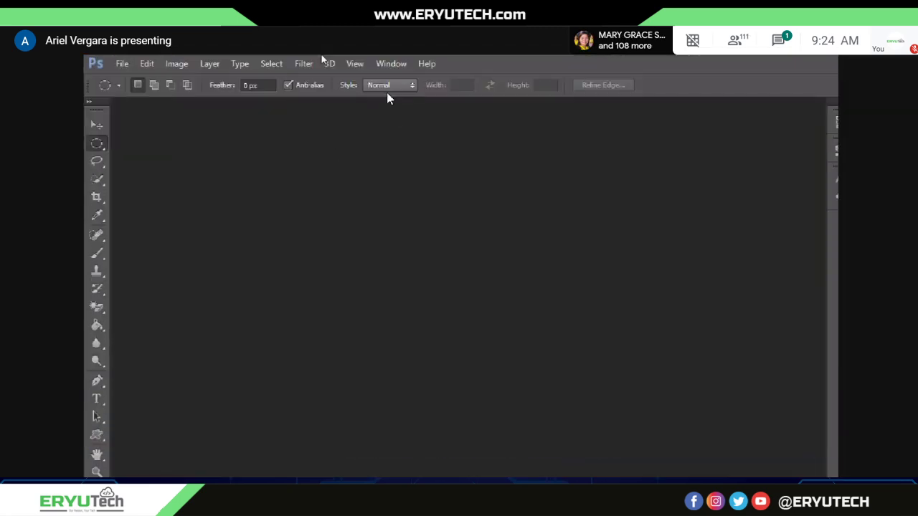
click(121, 66)
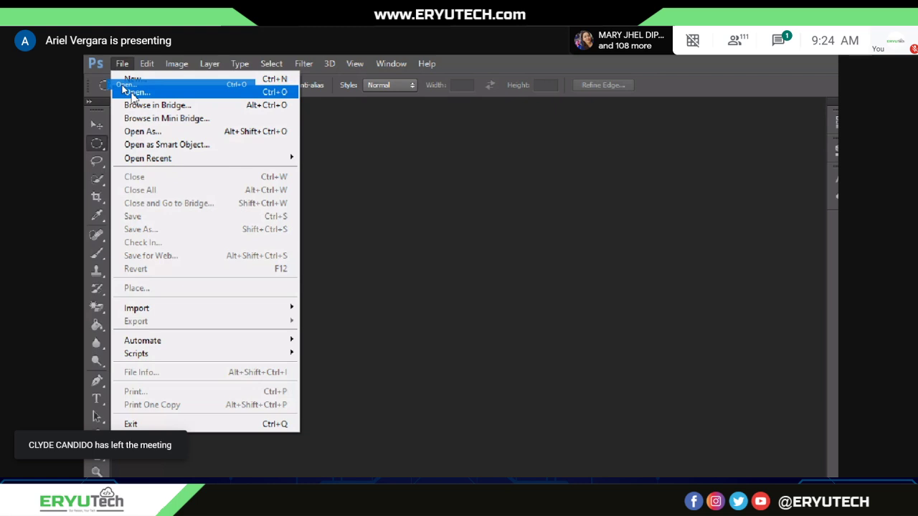
click(126, 91)
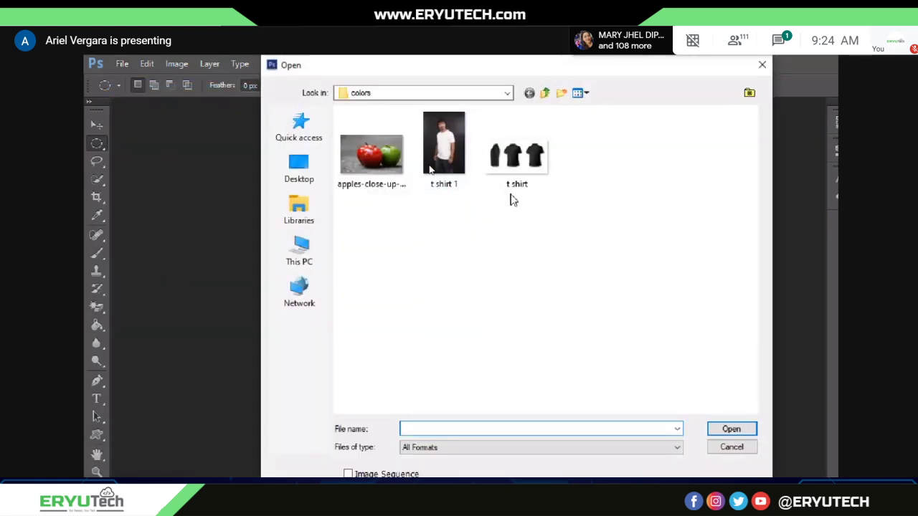
click(538, 172)
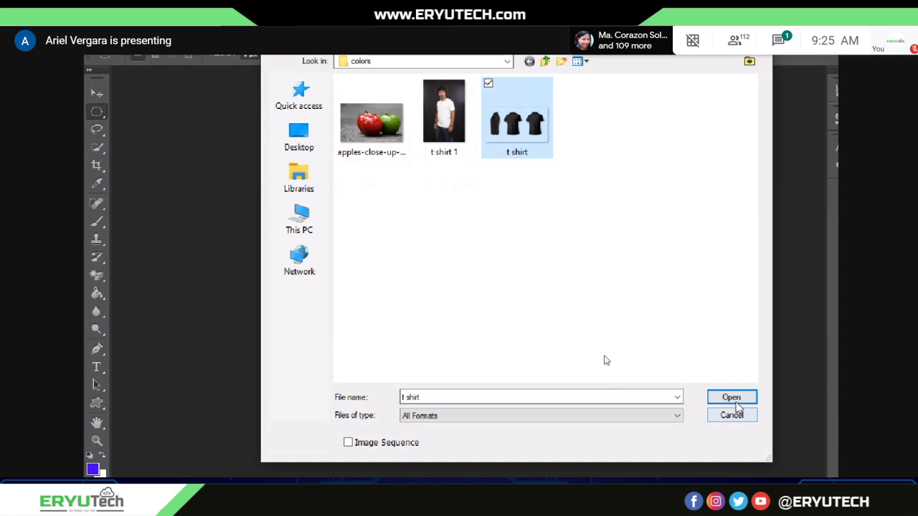
click(733, 399)
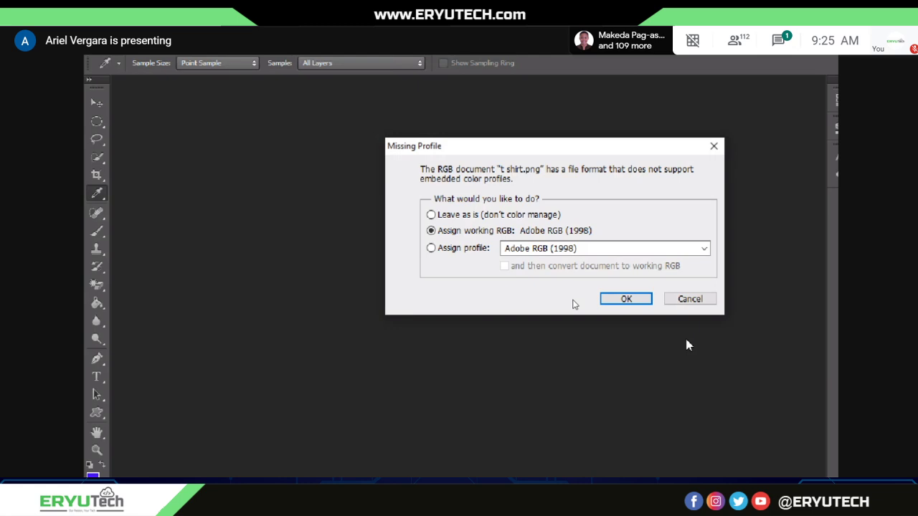
click(625, 298)
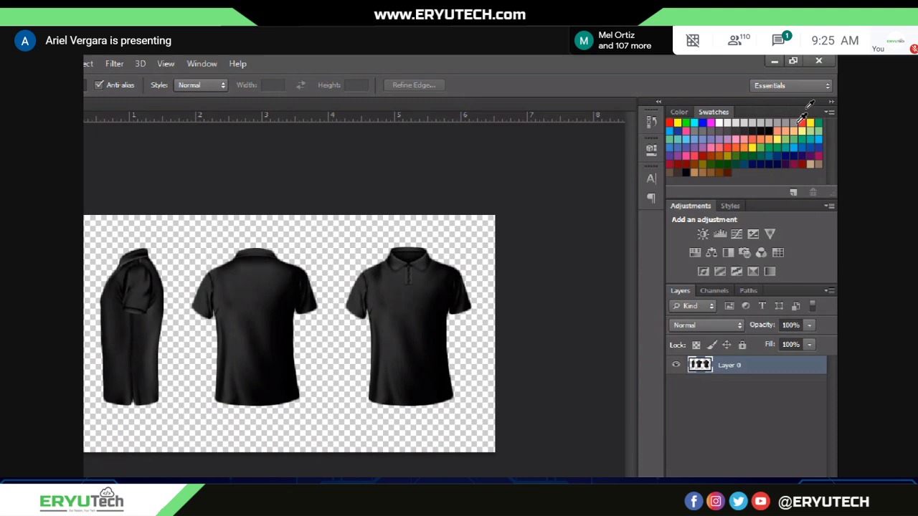
- Apply the Essentials workspace
click(785, 86)
click(784, 86)
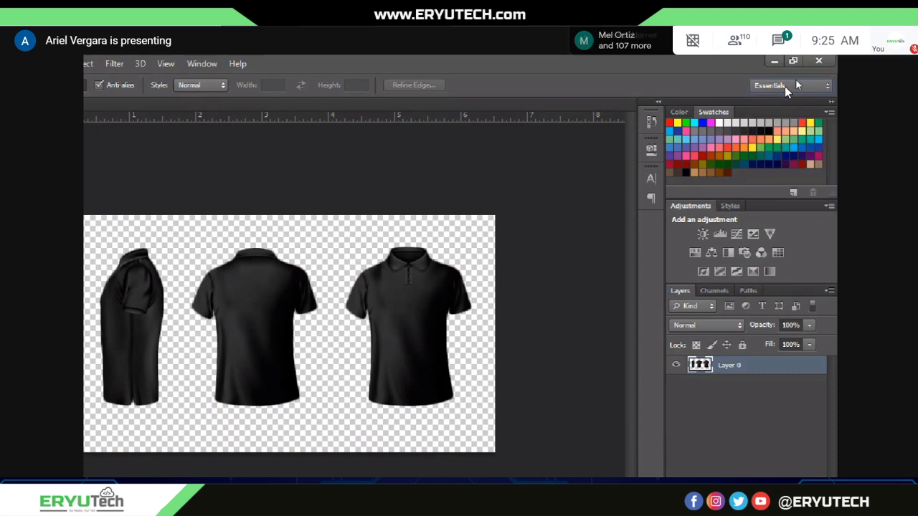
click(784, 86)
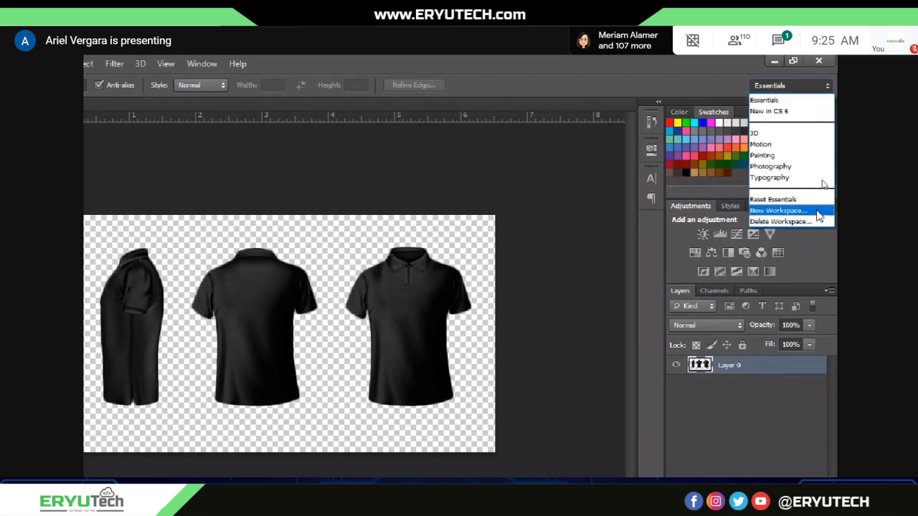
click(802, 85)
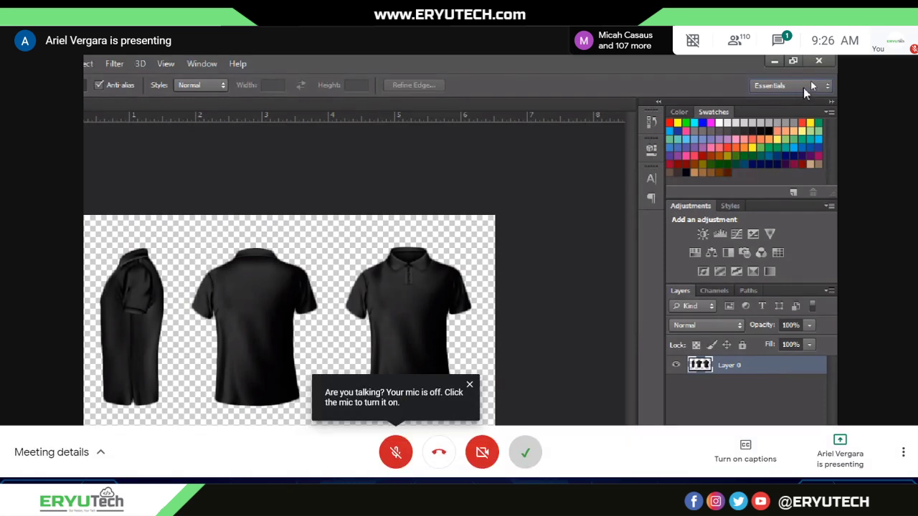
click(804, 88)
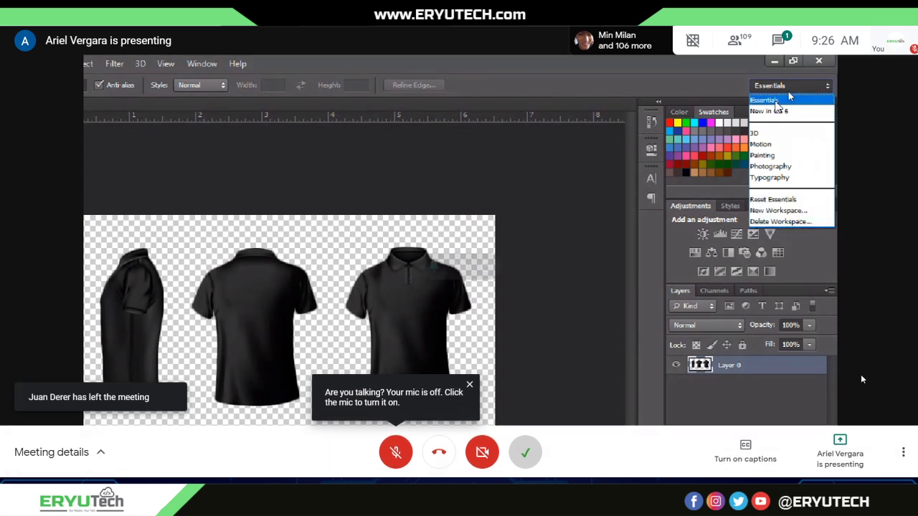
click(765, 101)
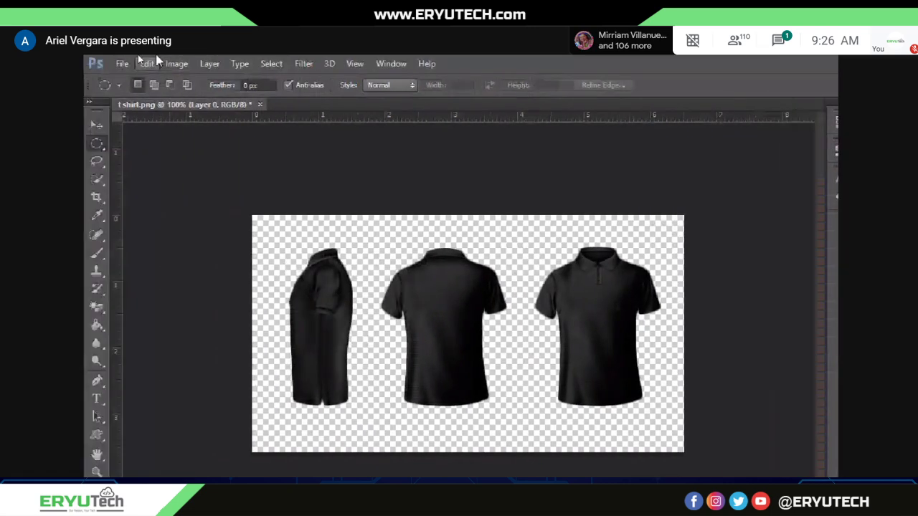
- Hide the Tools panel and the Swatches panel
click(391, 63)
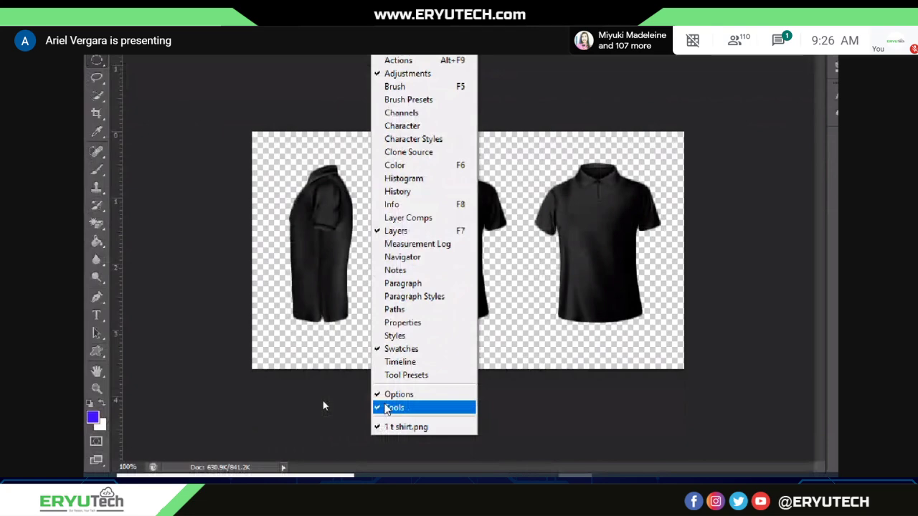
click(394, 408)
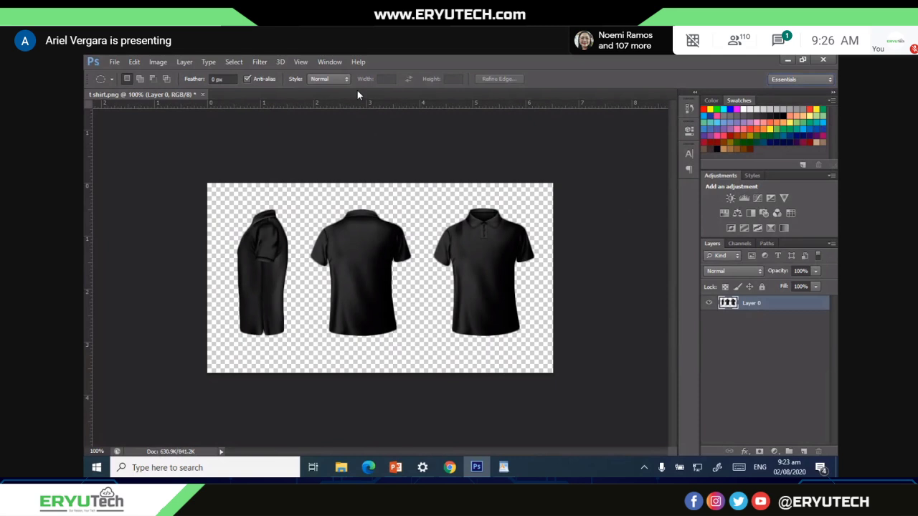
click(330, 62)
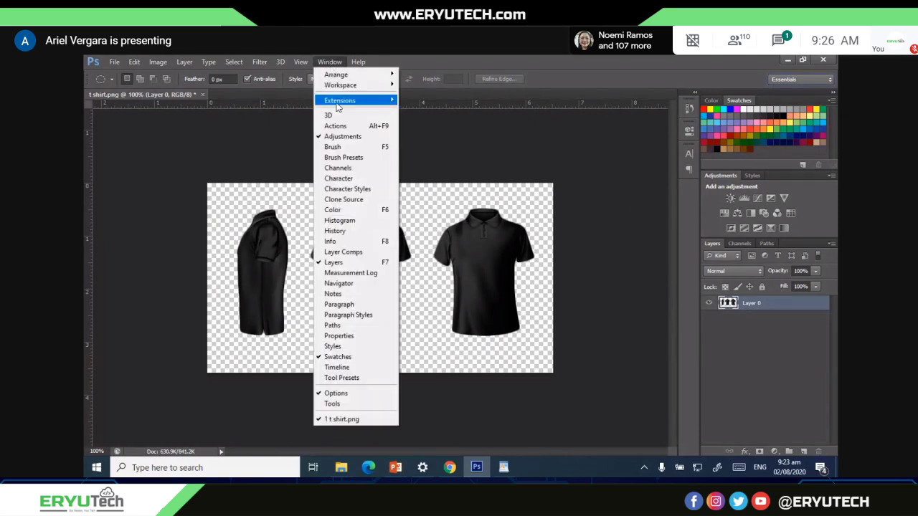
click(323, 359)
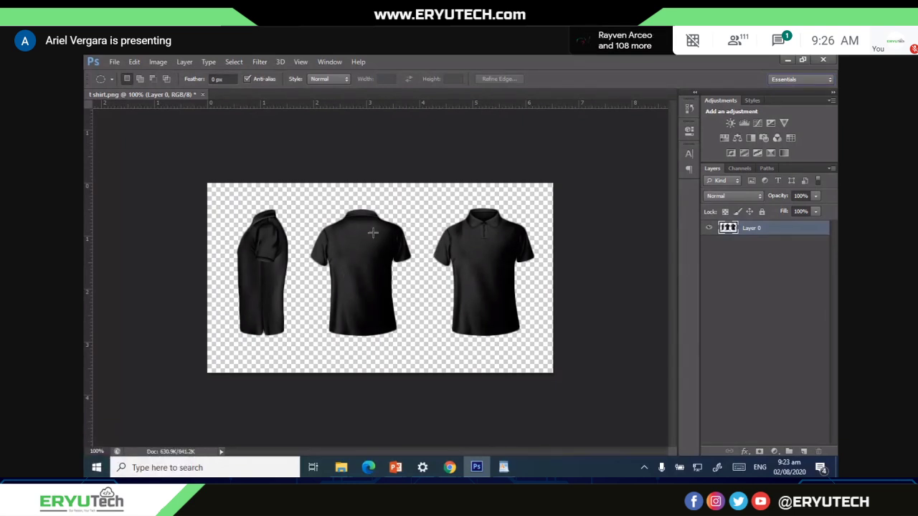
- Show the hidden Tools and Swatches panels again
click(332, 64)
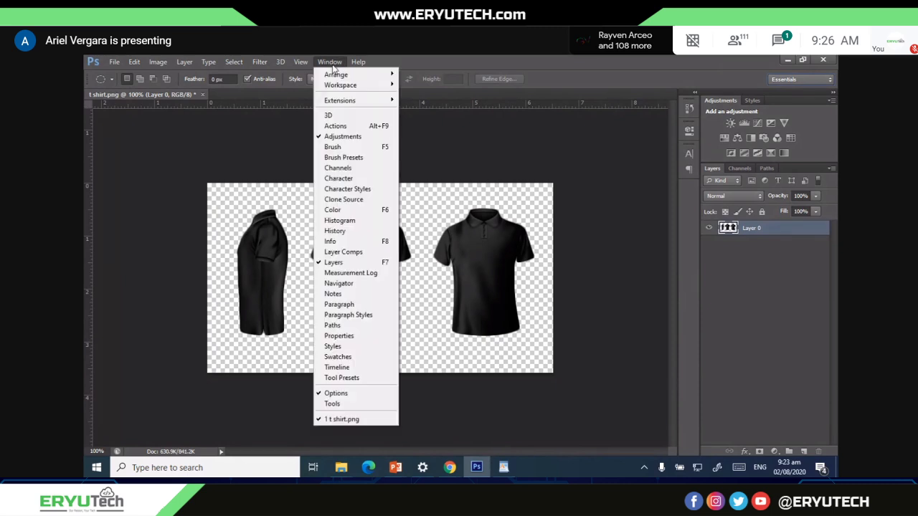
click(328, 404)
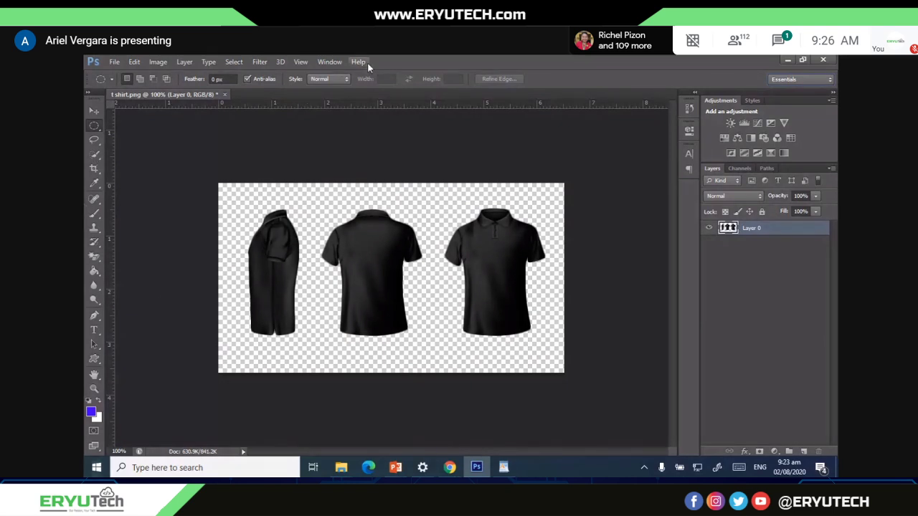
click(330, 62)
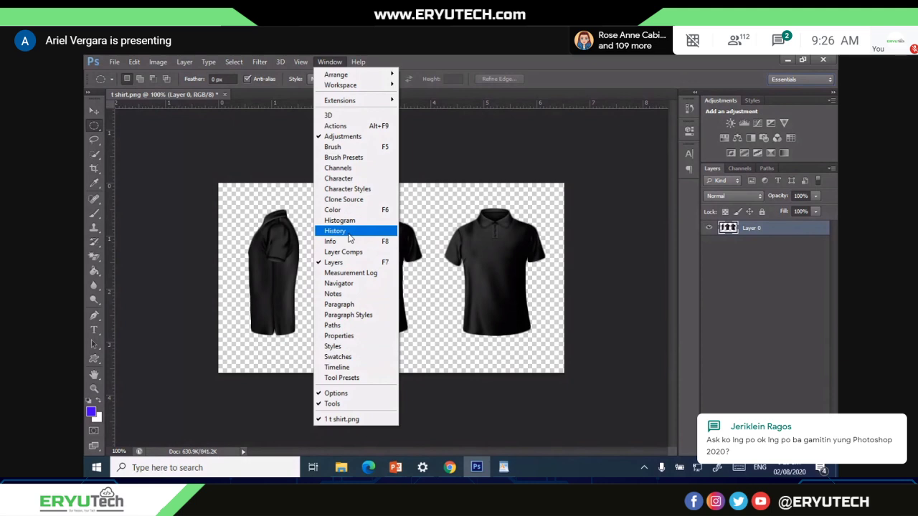
click(357, 358)
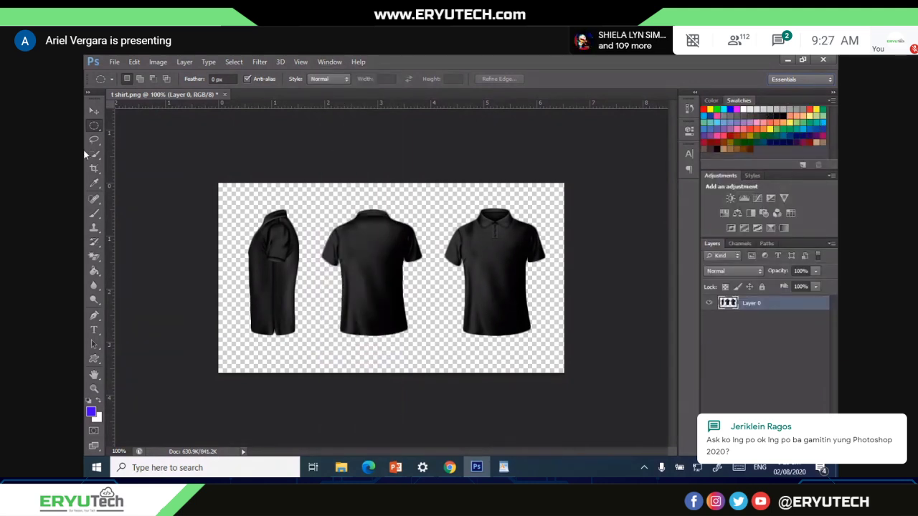
- Switch the toolbox between its two-column and single-column layouts twice, ending in a single column
click(90, 93)
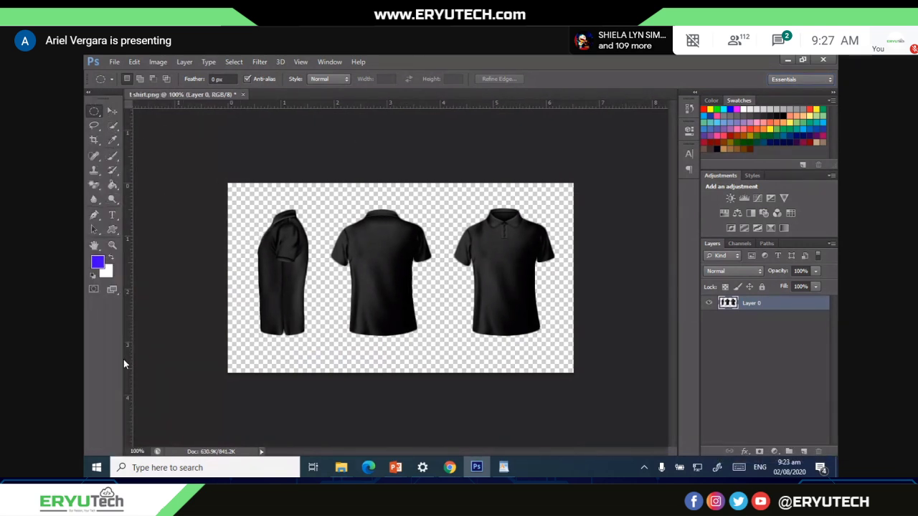
click(88, 94)
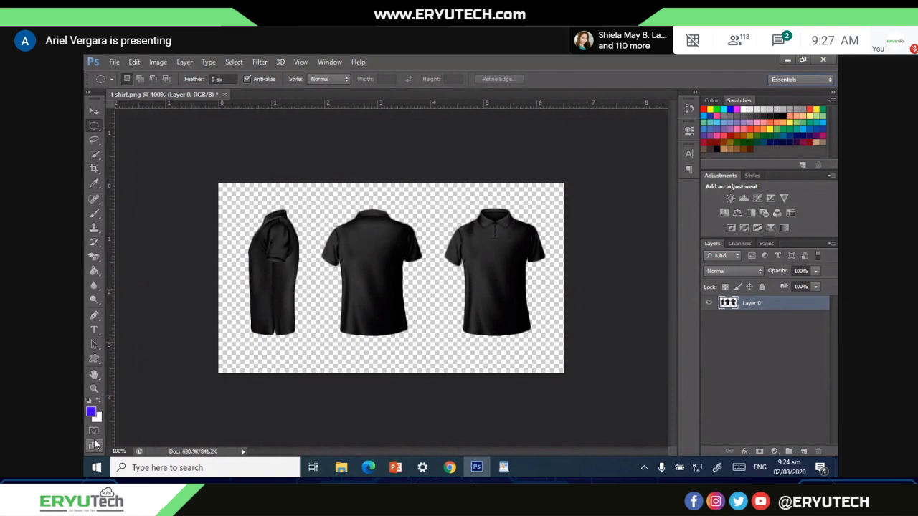
click(89, 94)
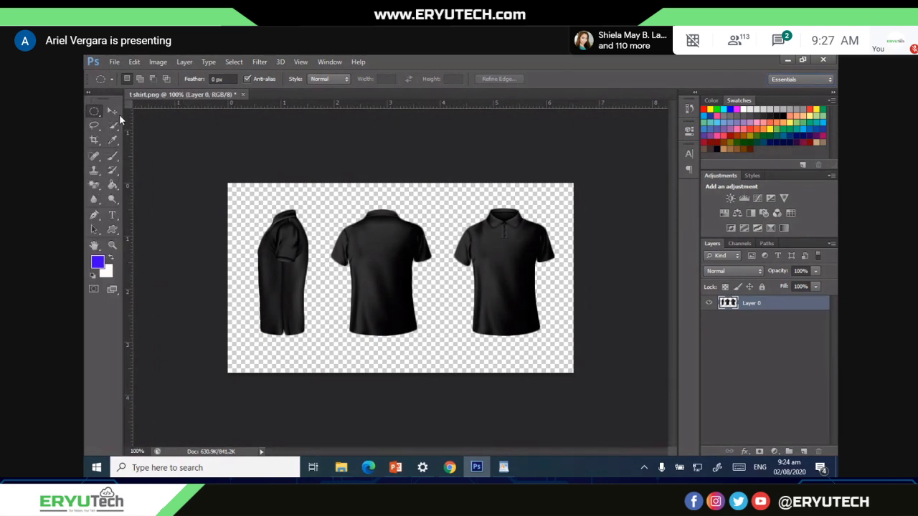
click(89, 94)
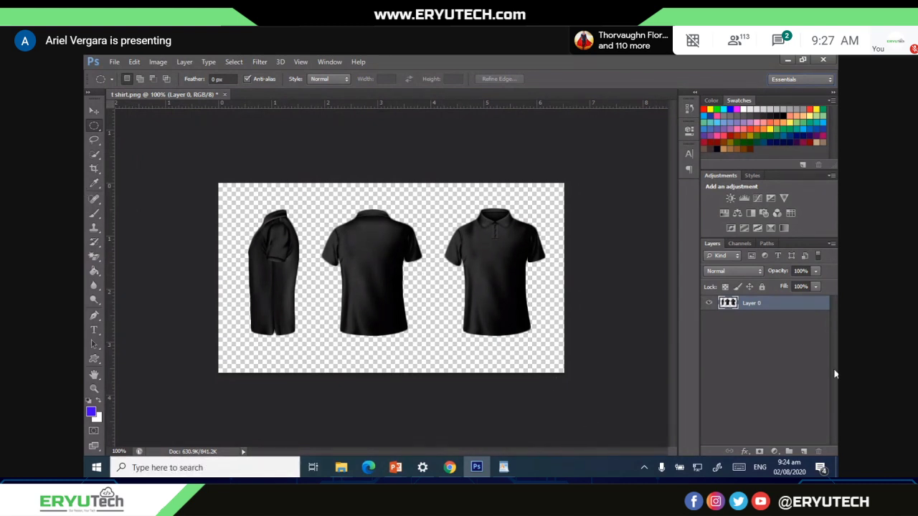
- View the Layer Style blending options of Layer 0 and cancel the dialog
double_click(794, 310)
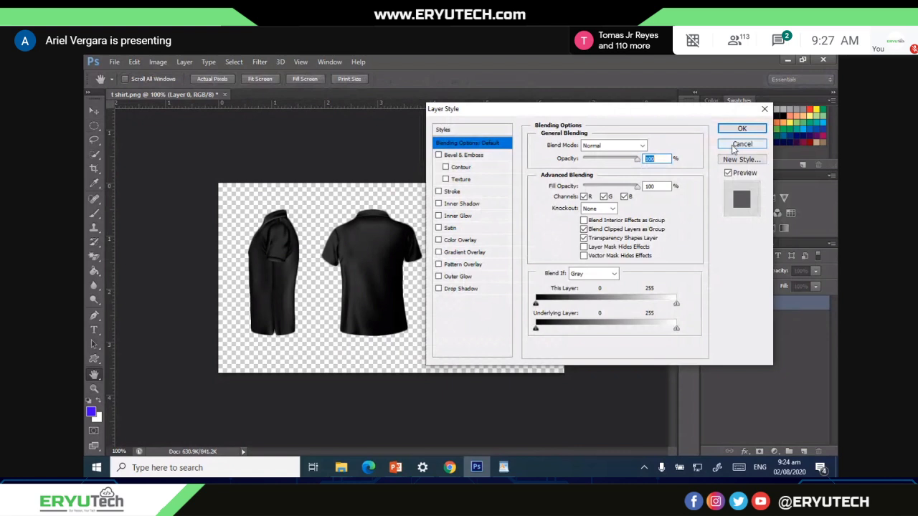
click(735, 147)
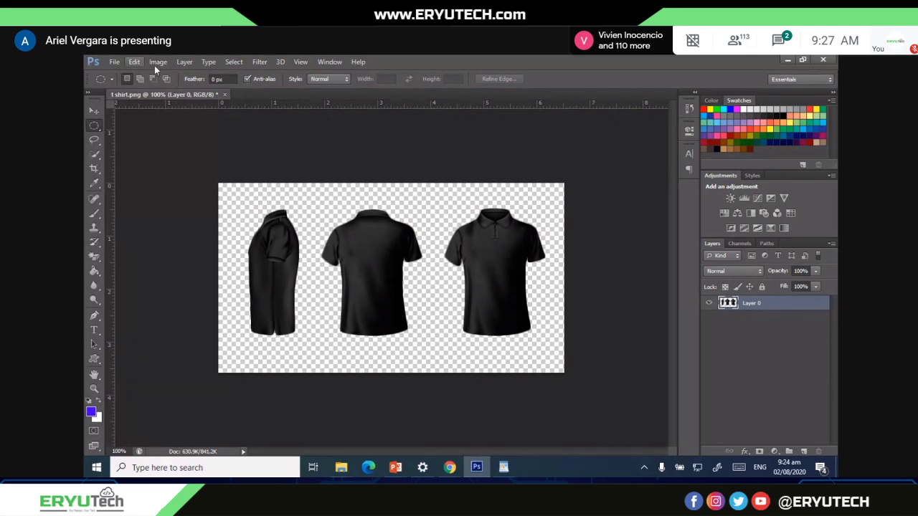
click(786, 80)
click(784, 83)
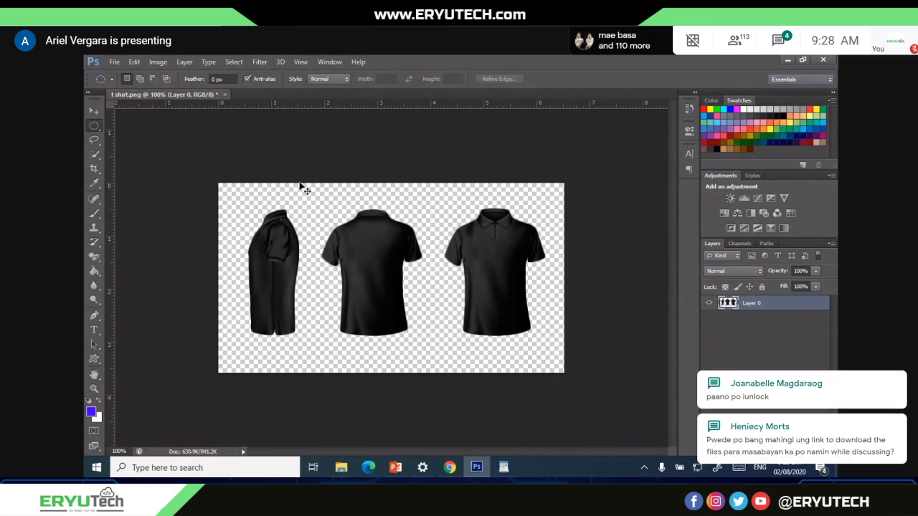
key(ctrl+plus)
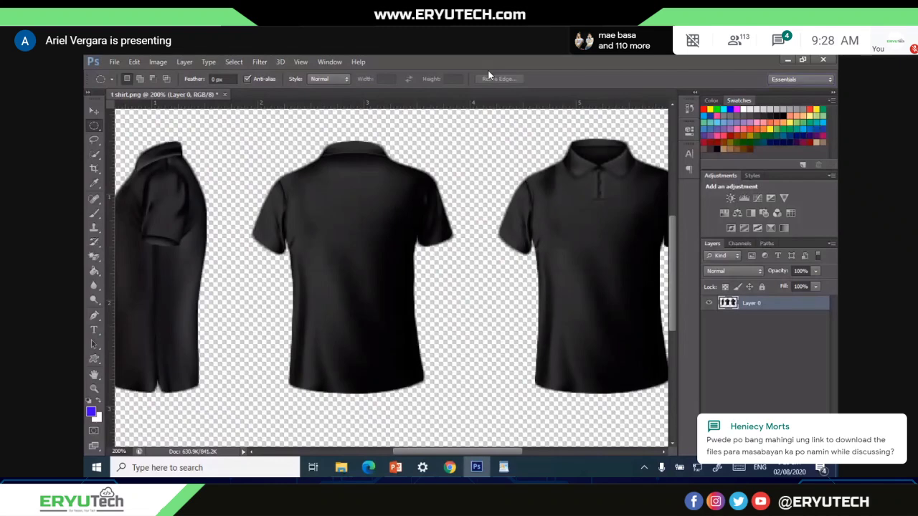
key(ctrl+minus)
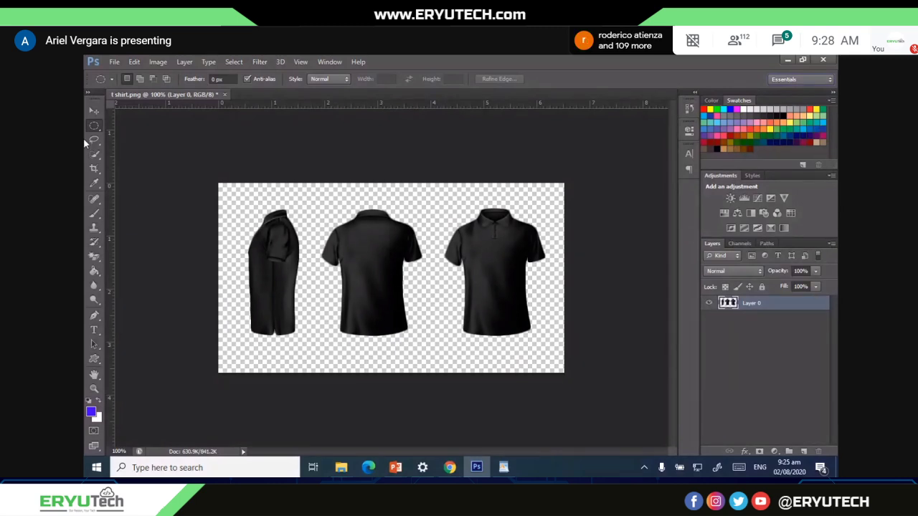
key(ctrl+plus)
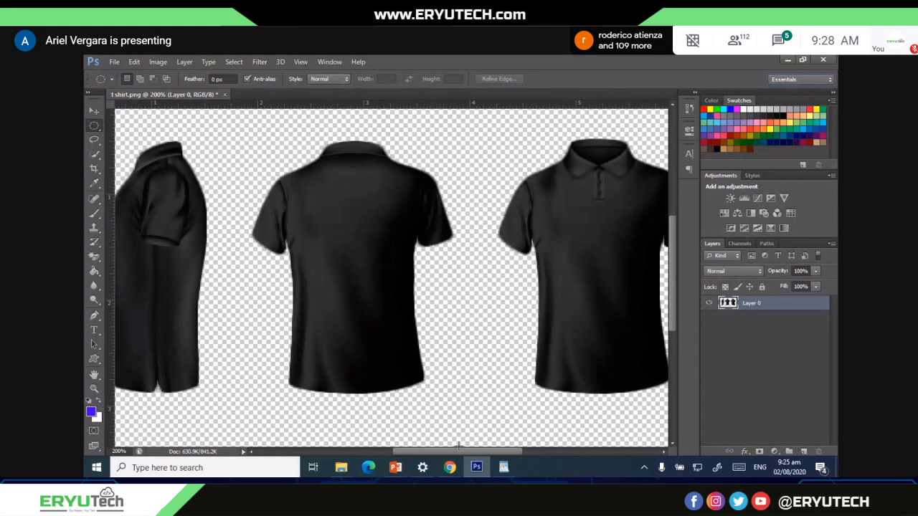
mouse_move(458, 451)
mouse_down()
mouse_move(420, 451)
mouse_move(463, 452)
mouse_up()
mouse_move(459, 459)
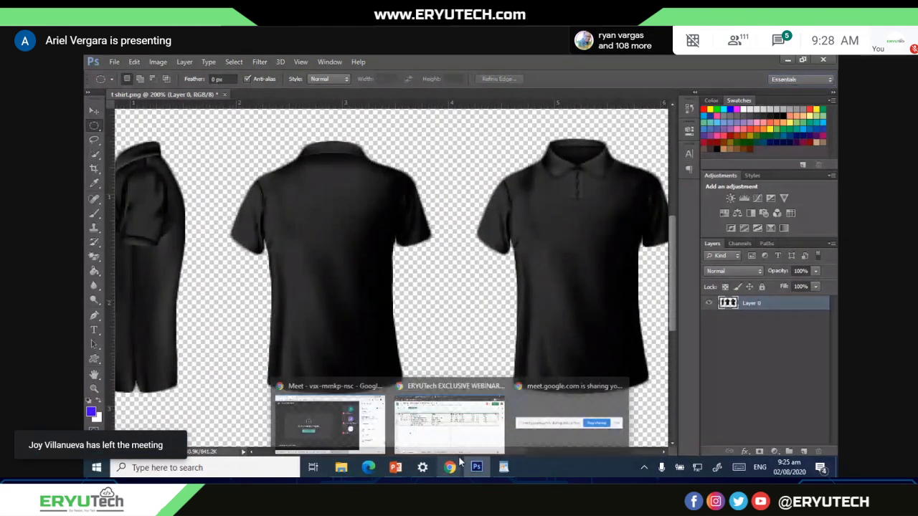
key(ctrl+minus)
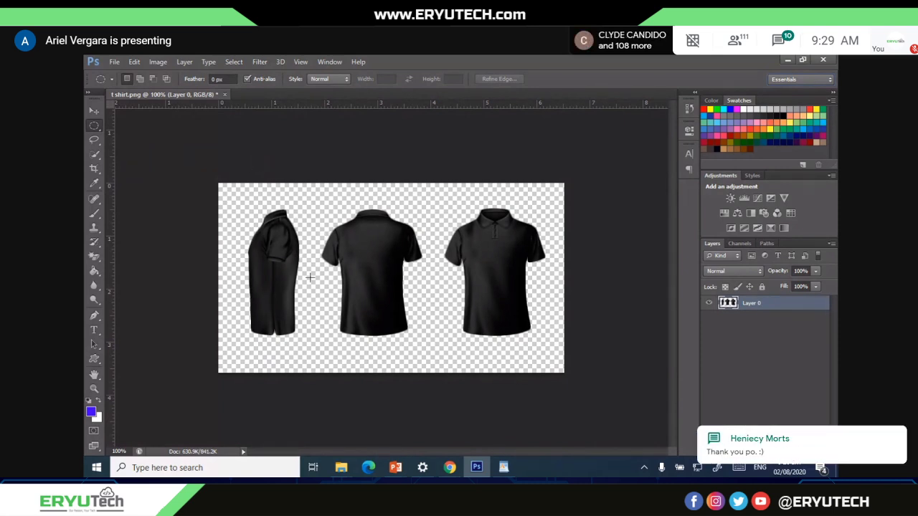
key(ctrl+plus)
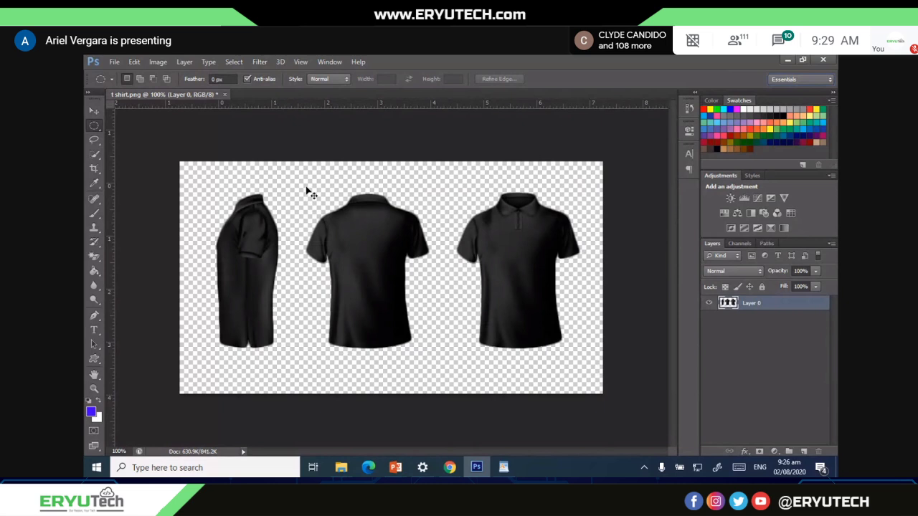
key(ctrl+plus)
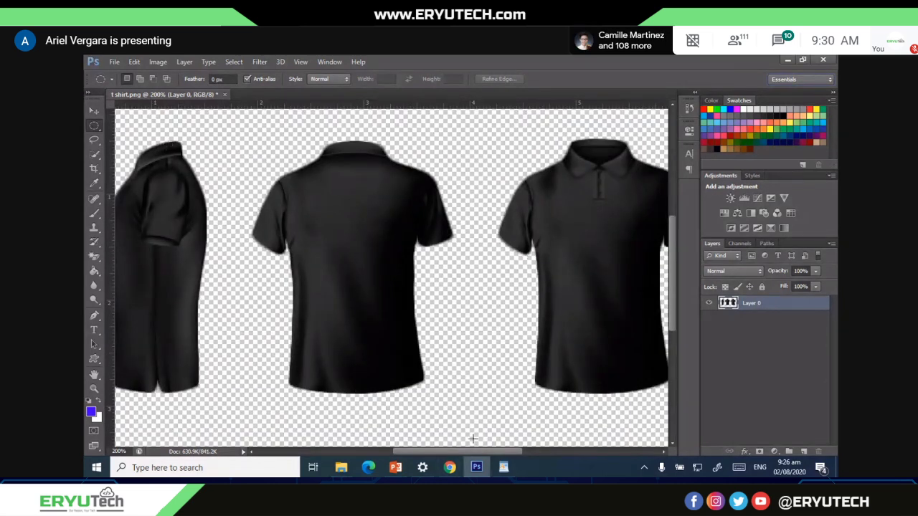
drag(466, 452, 478, 452)
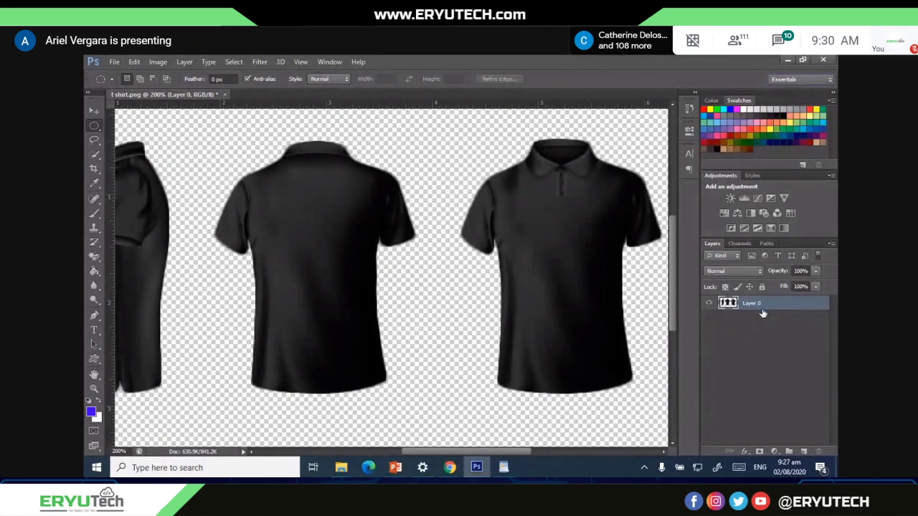
- Open the Hue/Saturation adjustment for Layer 0 and place its dialog clear of the shirts
click(158, 61)
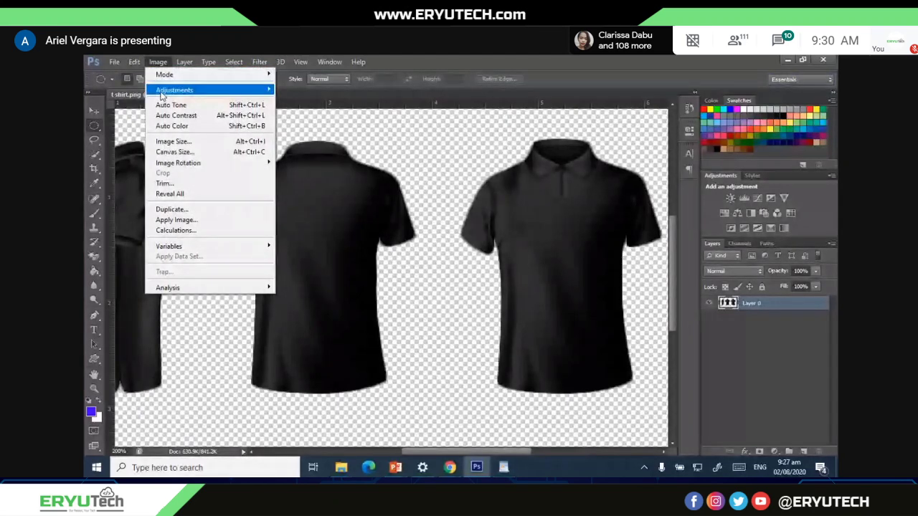
mouse_move(161, 93)
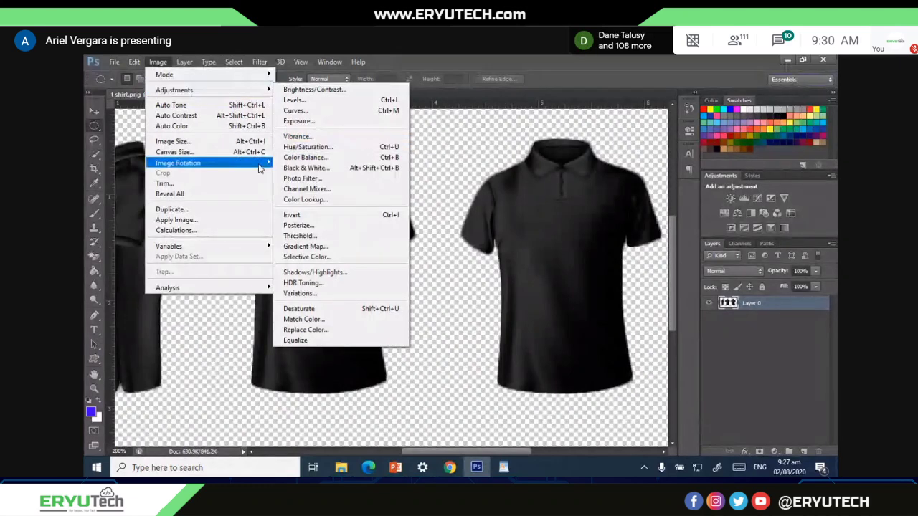
click(152, 62)
click(158, 62)
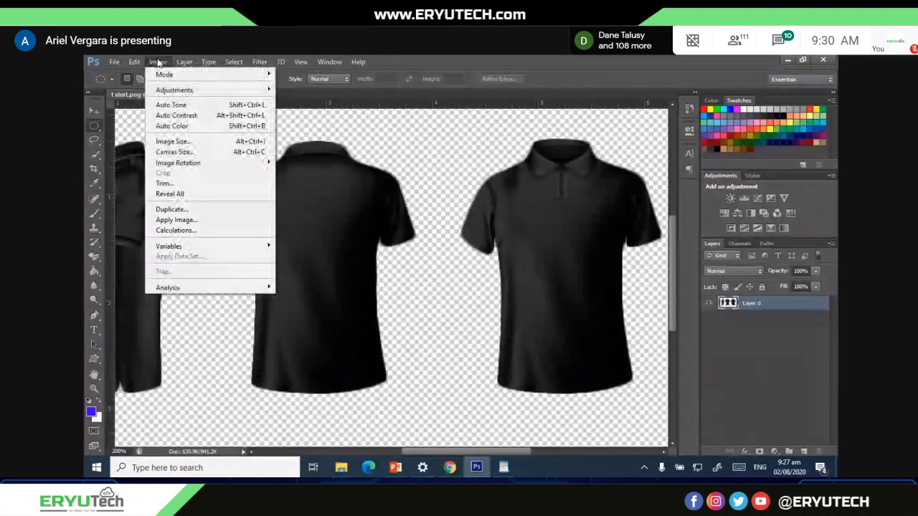
mouse_move(174, 89)
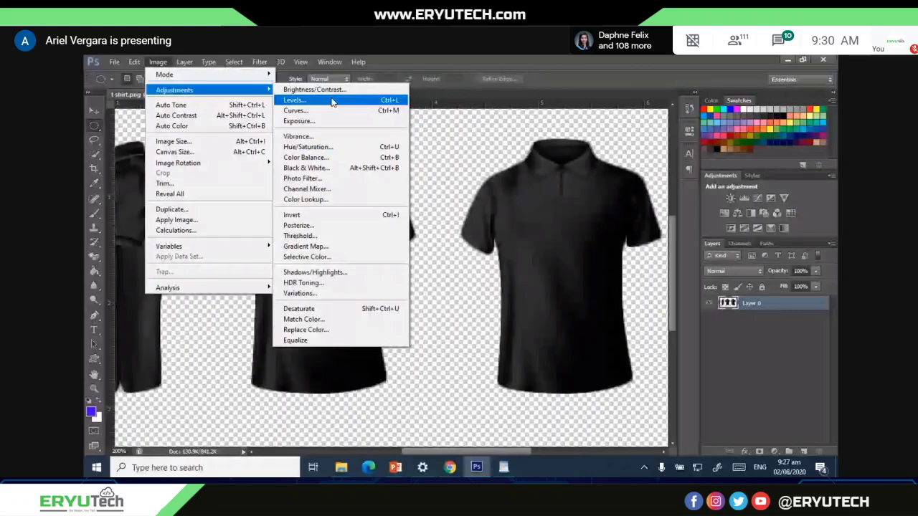
click(322, 150)
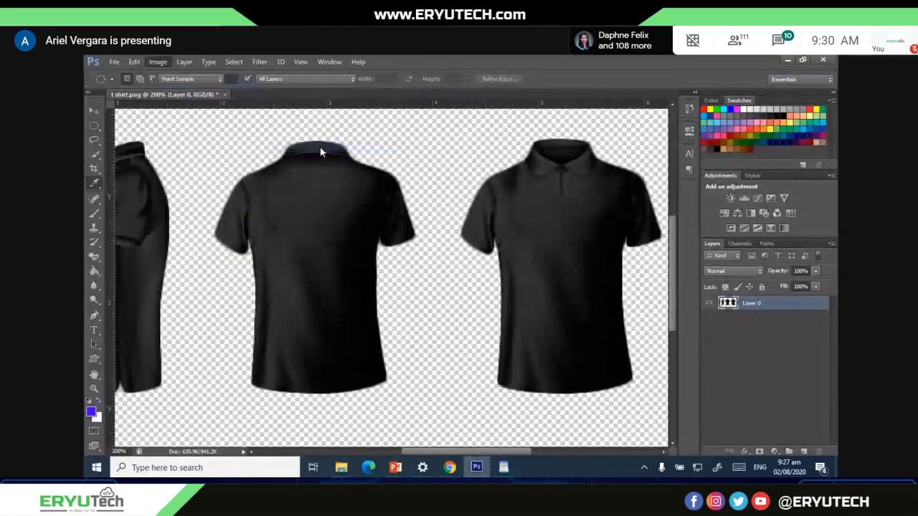
drag(672, 81, 694, 92)
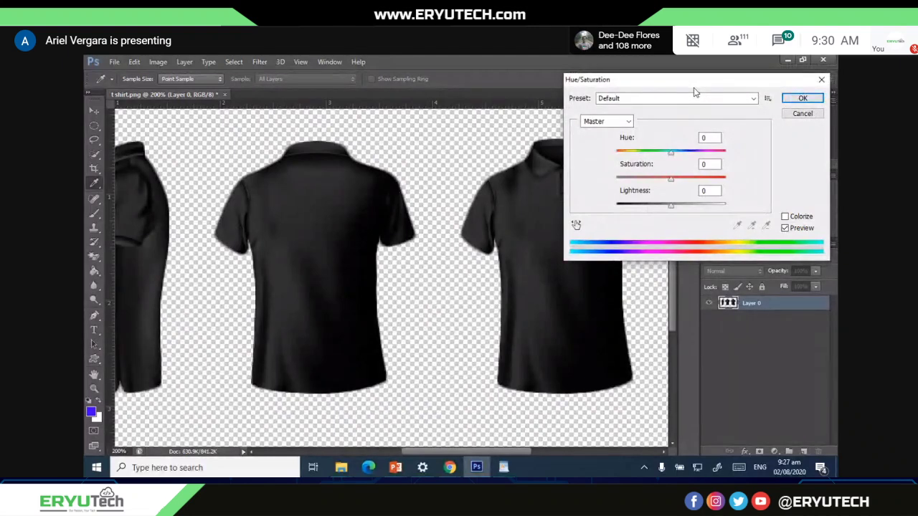
key(ctrl+minus)
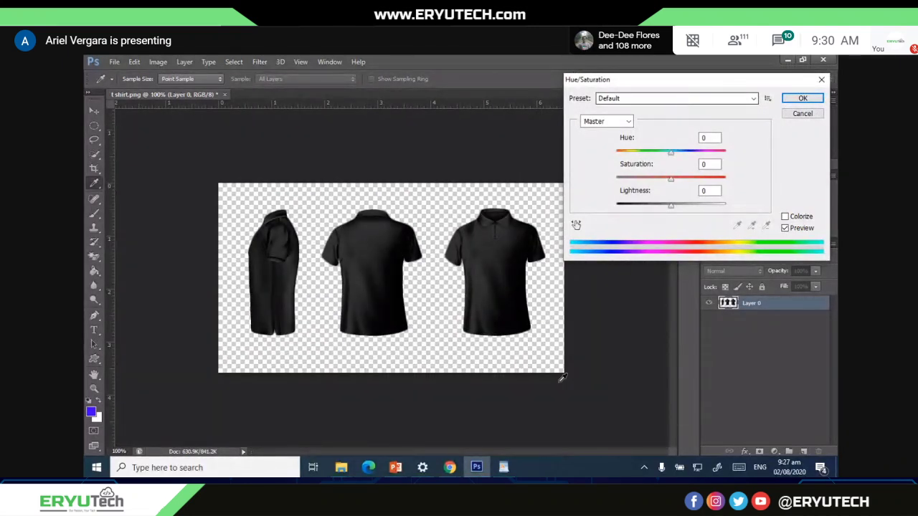
mouse_move(708, 81)
mouse_down()
mouse_move(663, 75)
mouse_move(693, 74)
mouse_up()
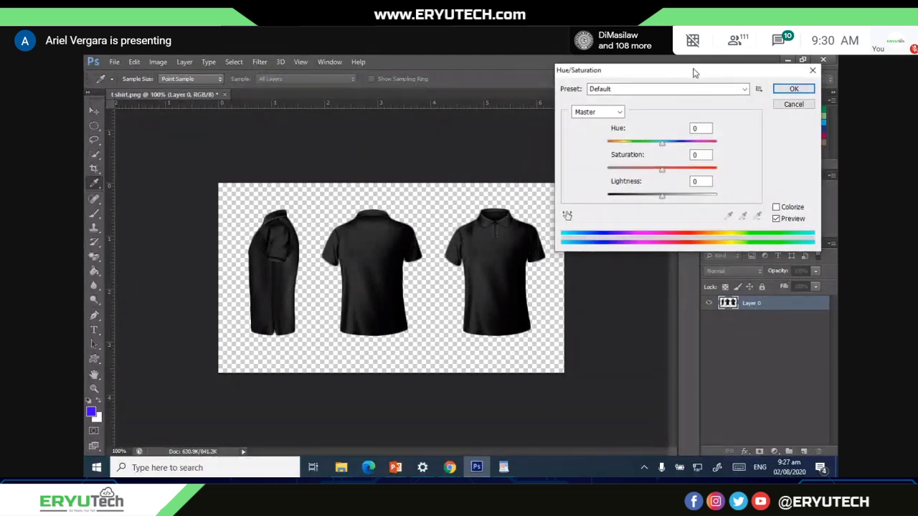
- Compare the shirts with Colorize on and off in Hue/Saturation, leaving it on
click(776, 208)
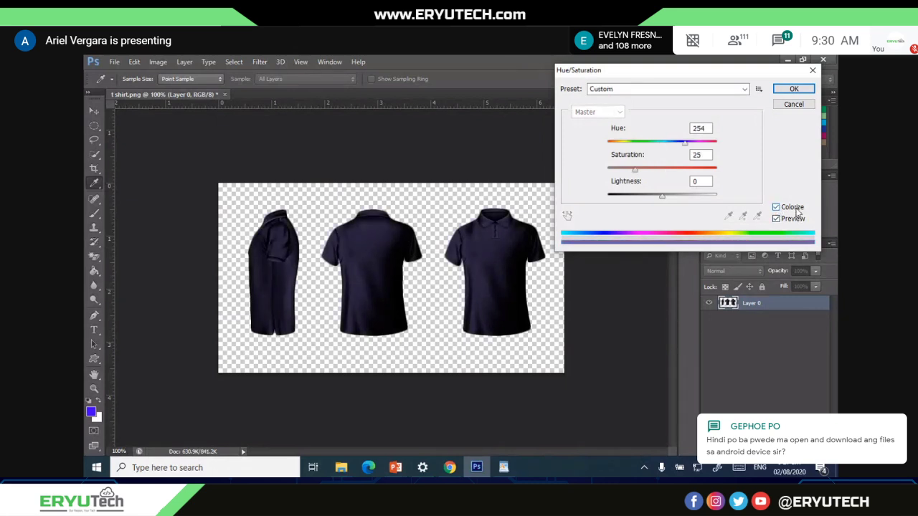
click(776, 208)
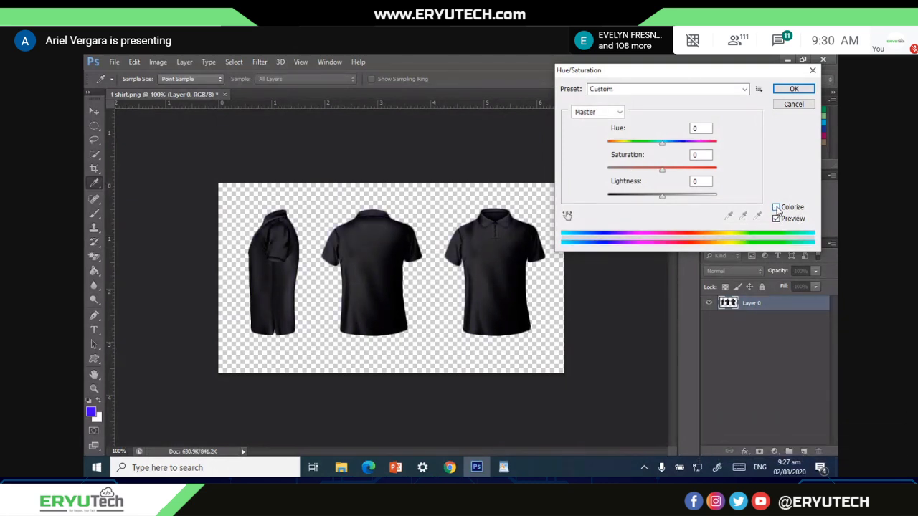
click(776, 208)
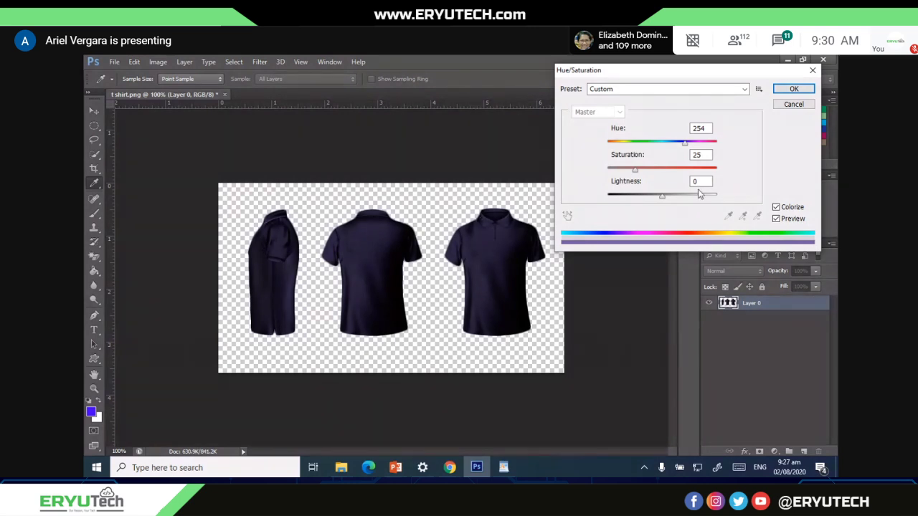
drag(635, 75, 639, 66)
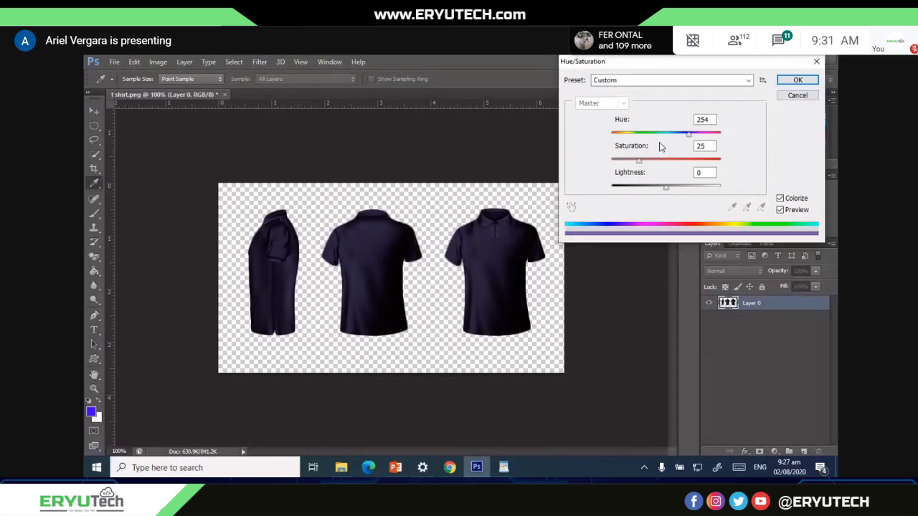
- Try a blue tint on the shirts with hue 215, saturation 47 and lightness +22
mouse_move(689, 135)
mouse_down()
mouse_move(614, 139)
mouse_move(721, 141)
mouse_move(613, 138)
mouse_move(674, 144)
mouse_move(661, 148)
mouse_move(678, 138)
mouse_up()
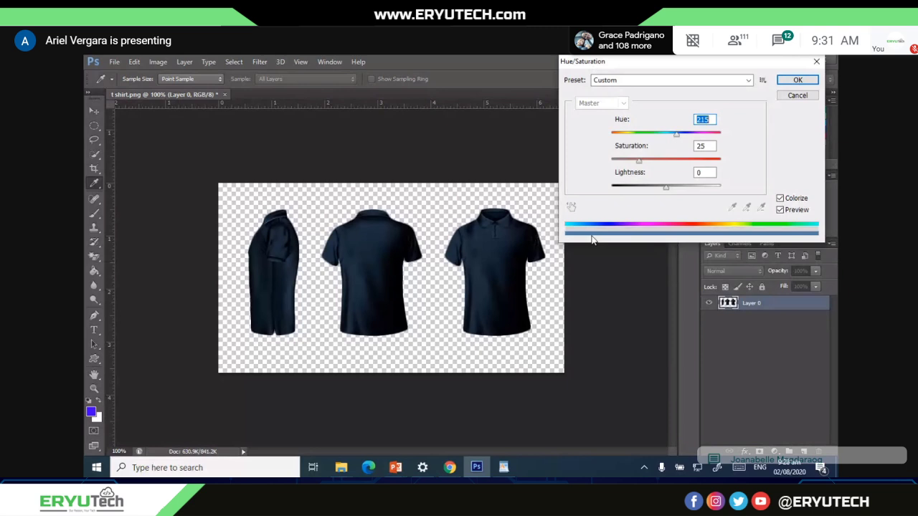
drag(641, 161, 677, 191)
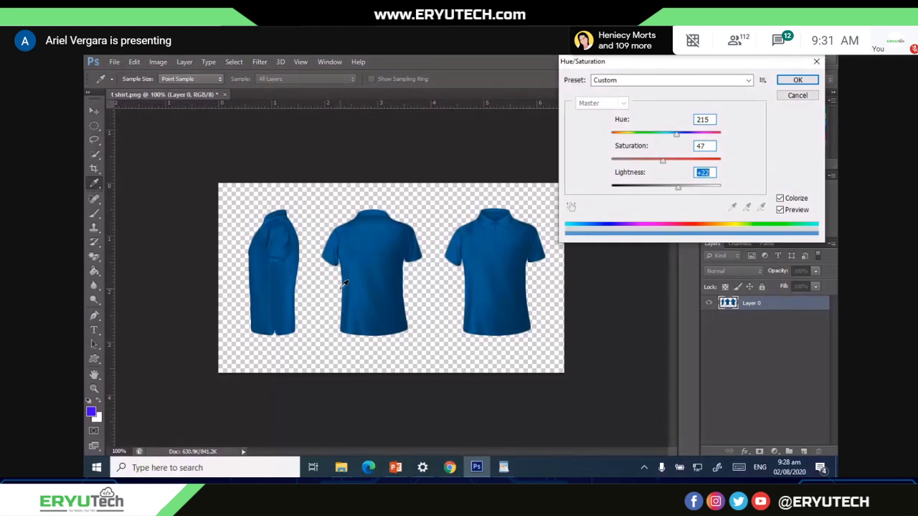
key(Up)
- Try a golden tint on the shirts, followed by a dark green with hue 167, saturation 55 and lightness +11
drag(677, 135, 624, 140)
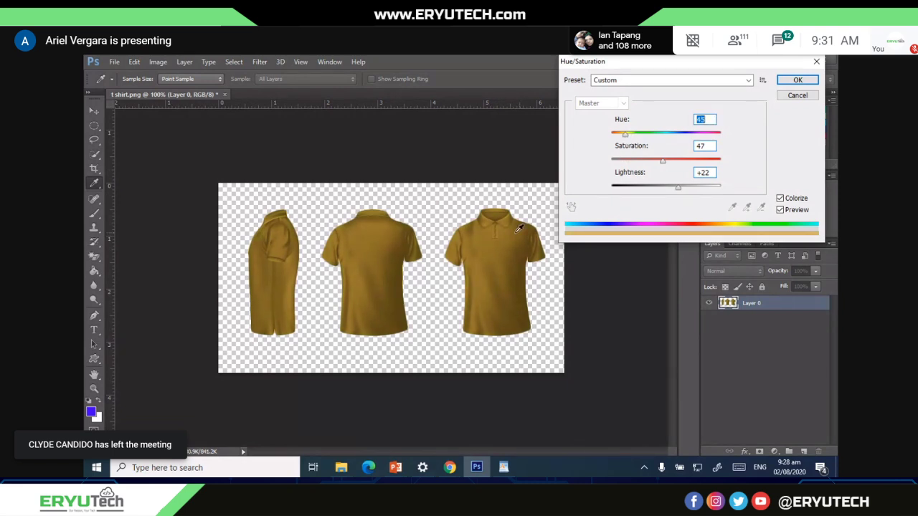
drag(678, 188, 688, 190)
drag(625, 134, 664, 141)
drag(687, 187, 672, 190)
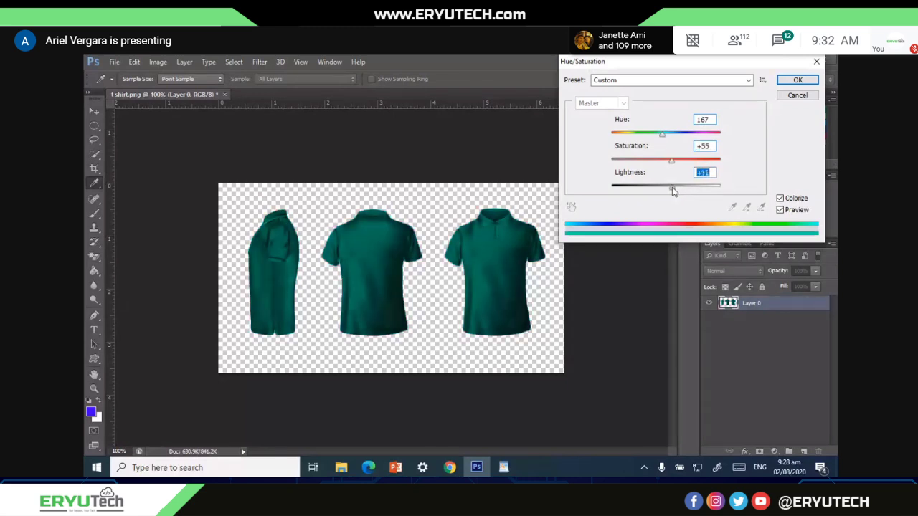
- Try a bright red tint on the shirts with hue 359, saturation 63 and lightness +20
drag(662, 134, 720, 134)
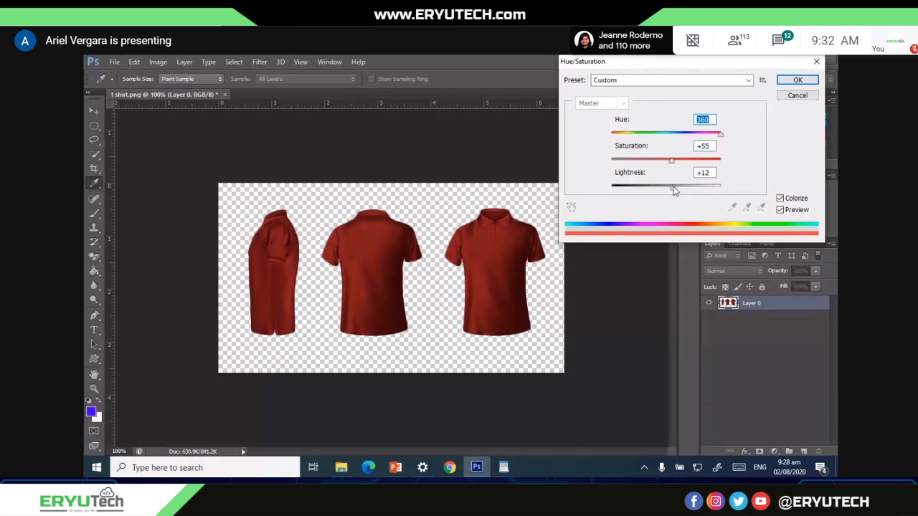
drag(674, 188, 697, 167)
drag(695, 164, 678, 190)
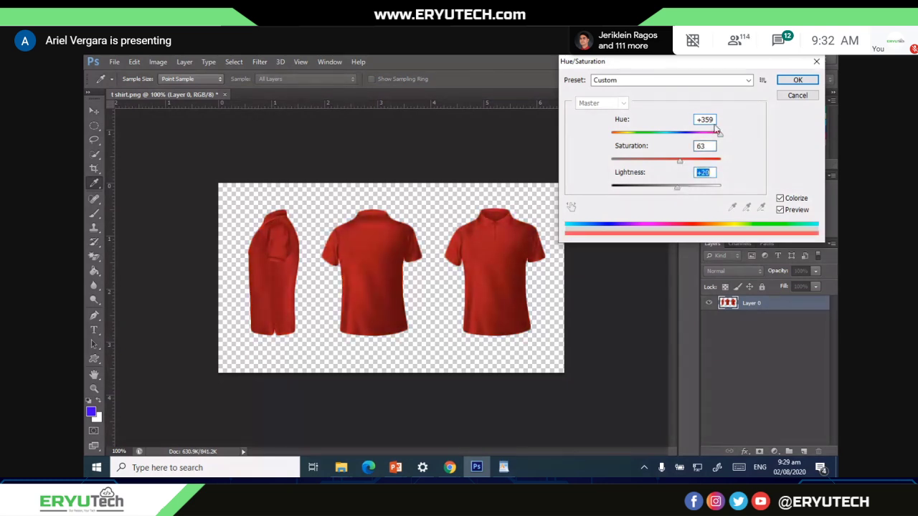
- Try a teal tint with hue 174, saturation 49 and lightness +20, and cancel the Hue/Saturation adjustment
drag(719, 134, 667, 163)
mouse_move(677, 188)
mouse_down()
mouse_move(665, 190)
mouse_move(684, 183)
mouse_move(675, 188)
mouse_up()
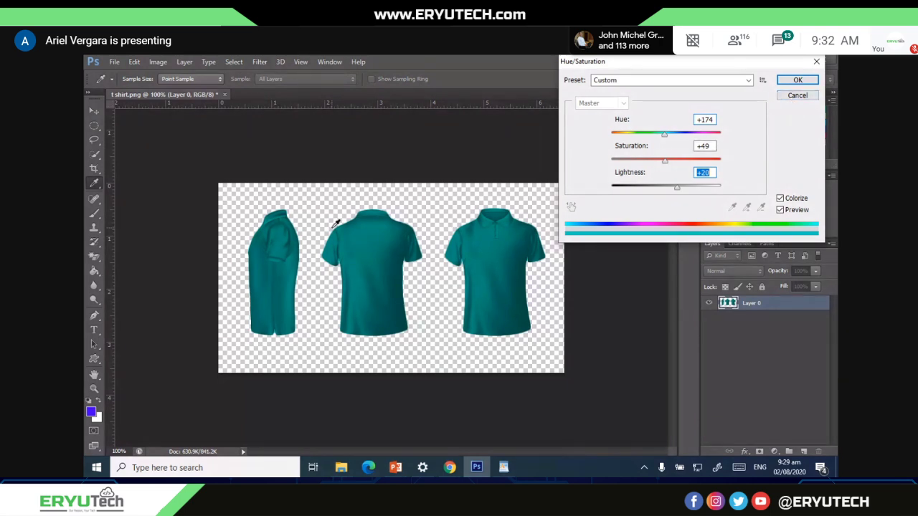
key(Escape)
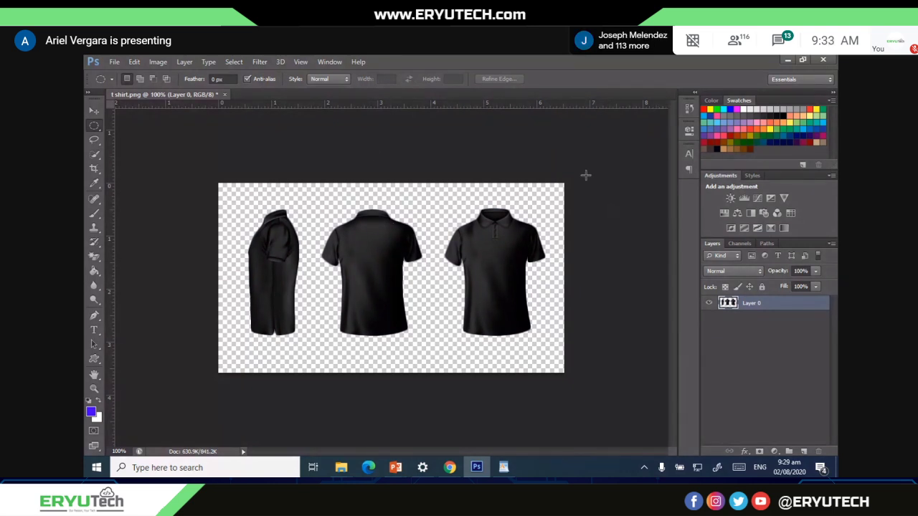
click(114, 61)
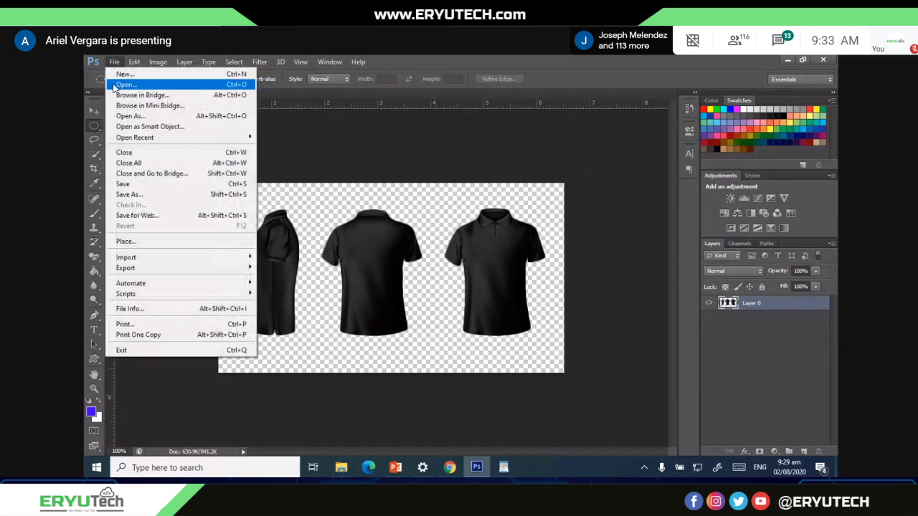
click(124, 86)
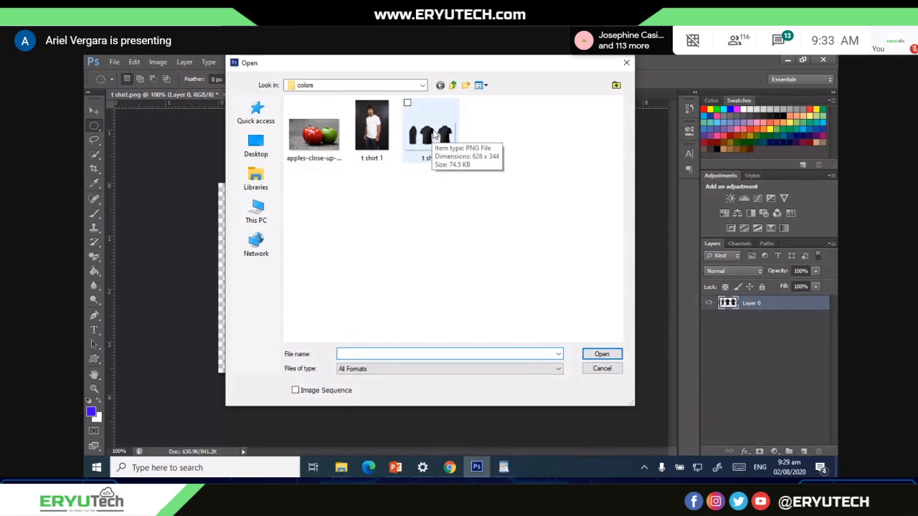
click(593, 369)
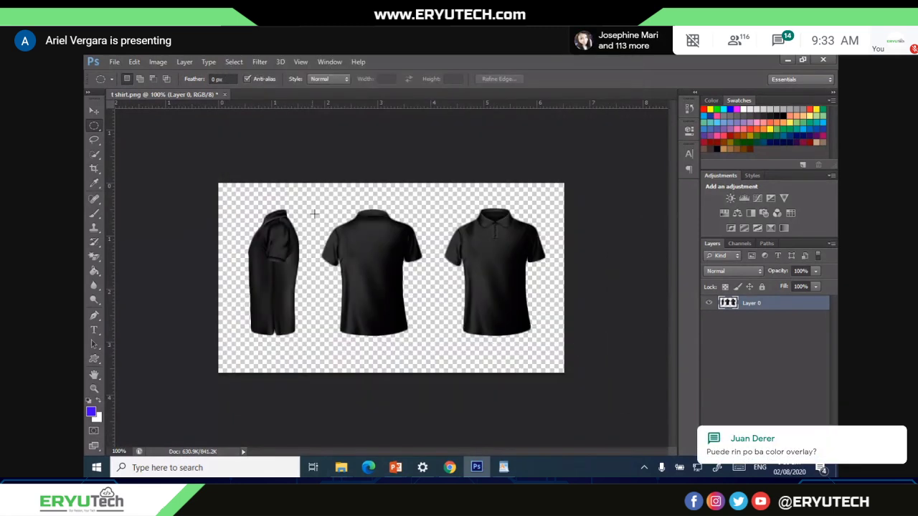
- Recolor the shirts on Layer 0 green using Hue/Saturation with Colorize on, hue 145, saturation 85 and lightness +23
click(156, 63)
mouse_move(170, 90)
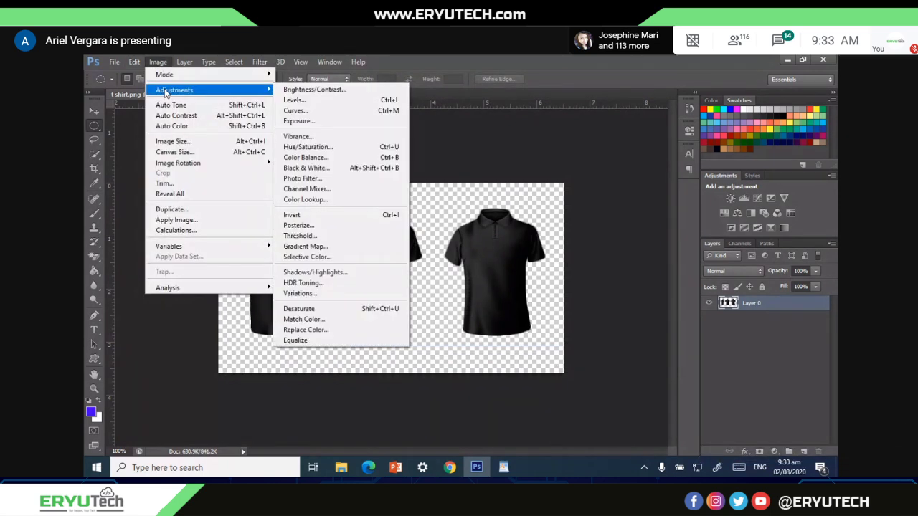
click(337, 146)
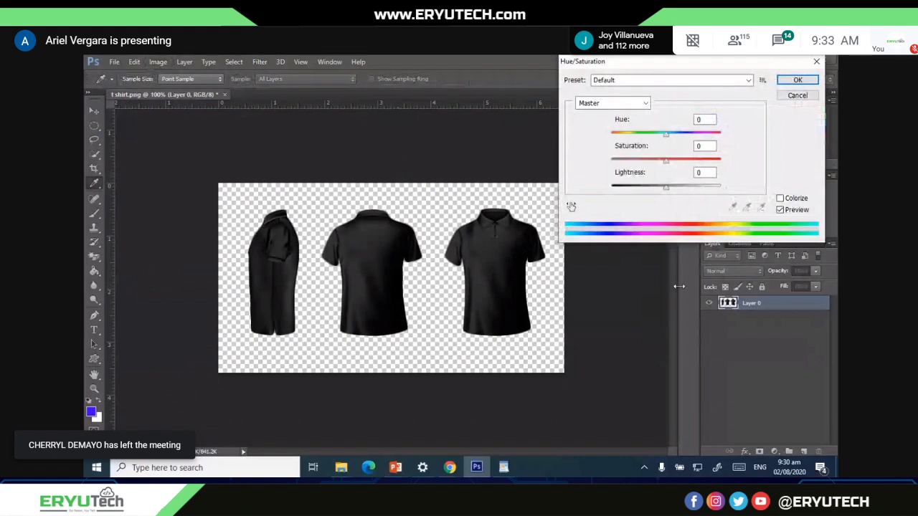
drag(666, 135, 687, 162)
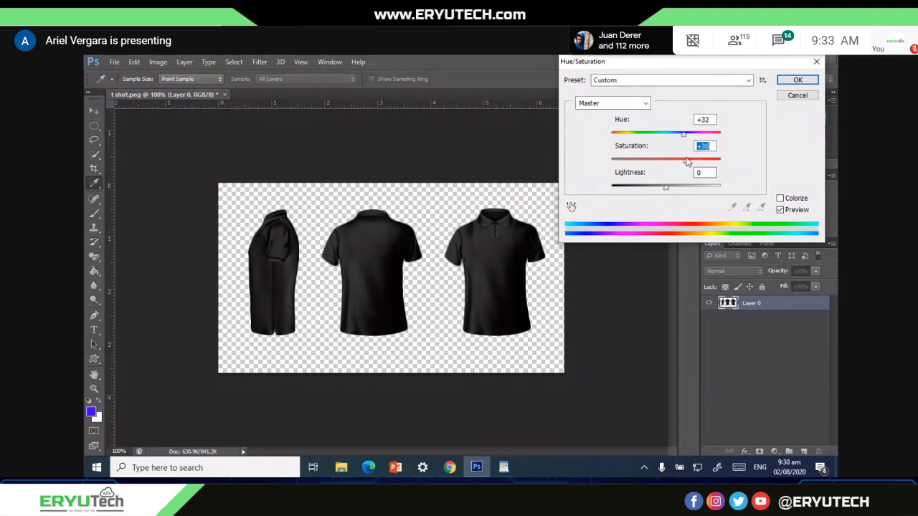
click(781, 199)
click(678, 163)
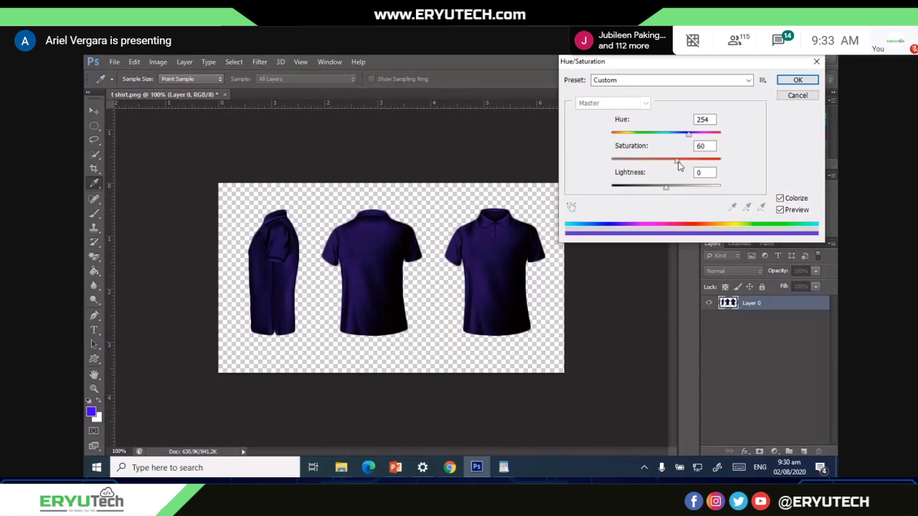
drag(678, 163, 657, 138)
drag(666, 189, 681, 192)
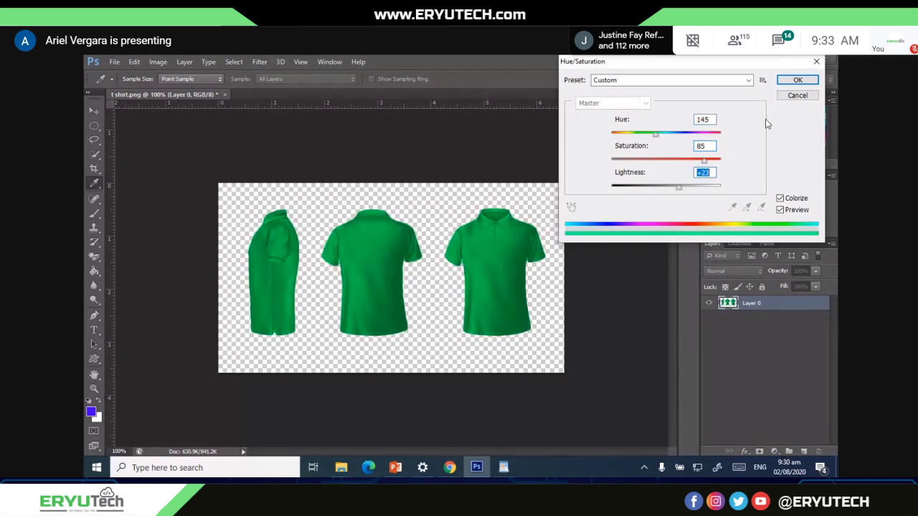
click(789, 81)
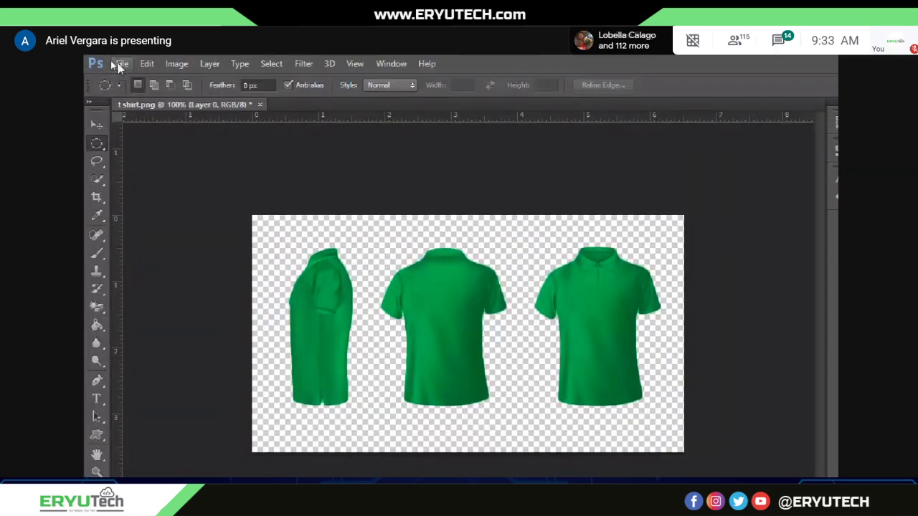
- Save a PNG copy of the recolored shirts to the Desktop with the file name green t-shirt
click(114, 62)
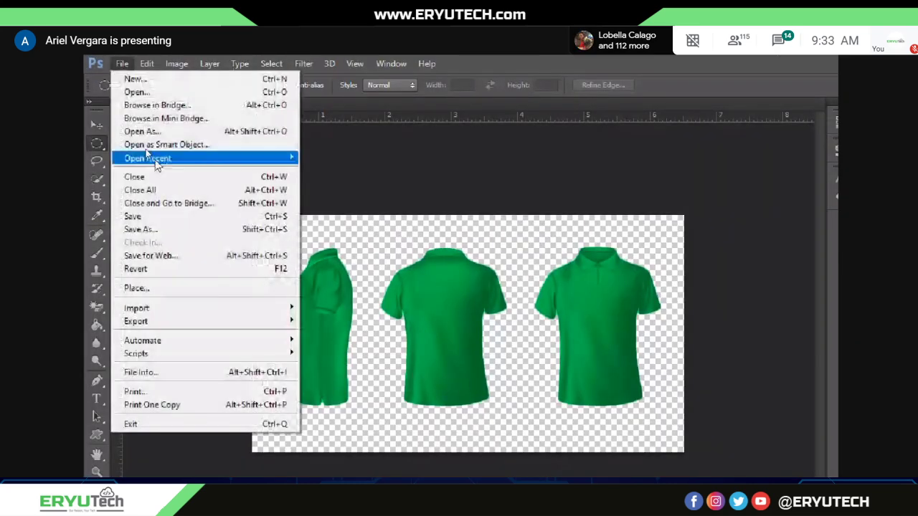
click(174, 230)
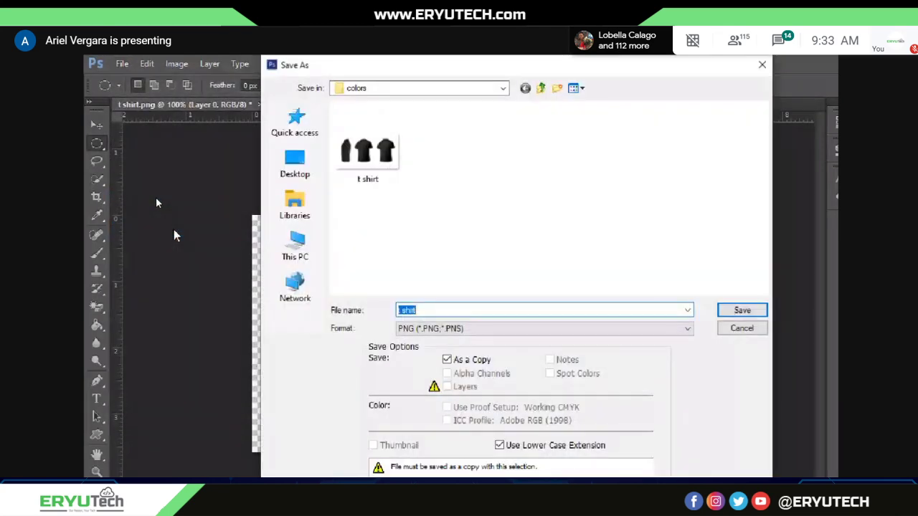
click(307, 162)
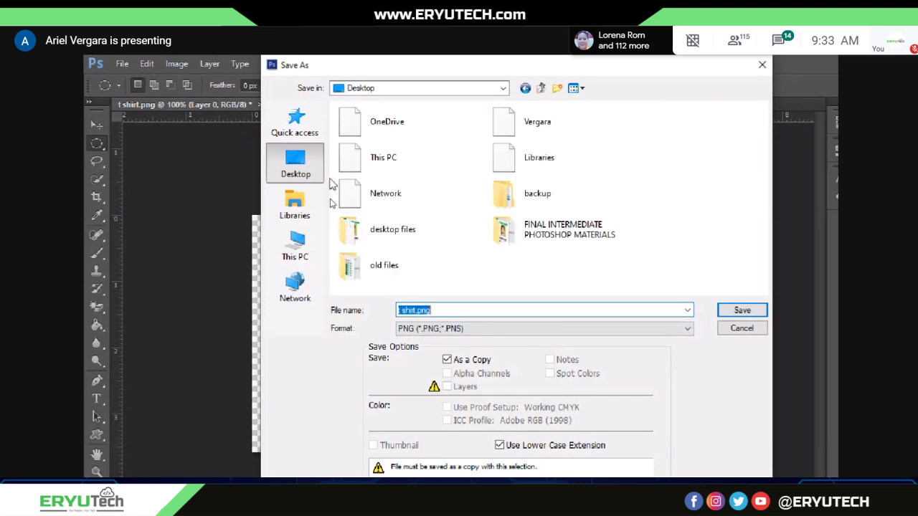
click(458, 310)
drag(457, 310, 328, 304)
text(gre)
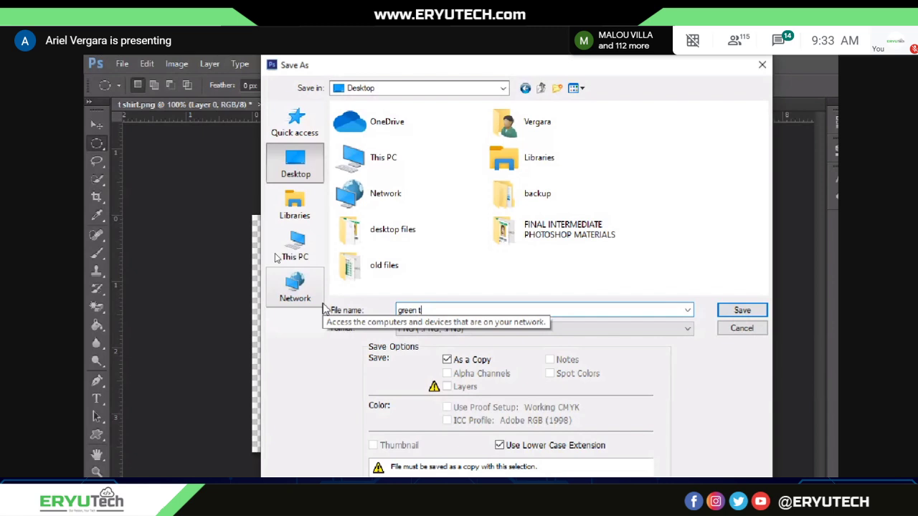
text(en t-shirt)
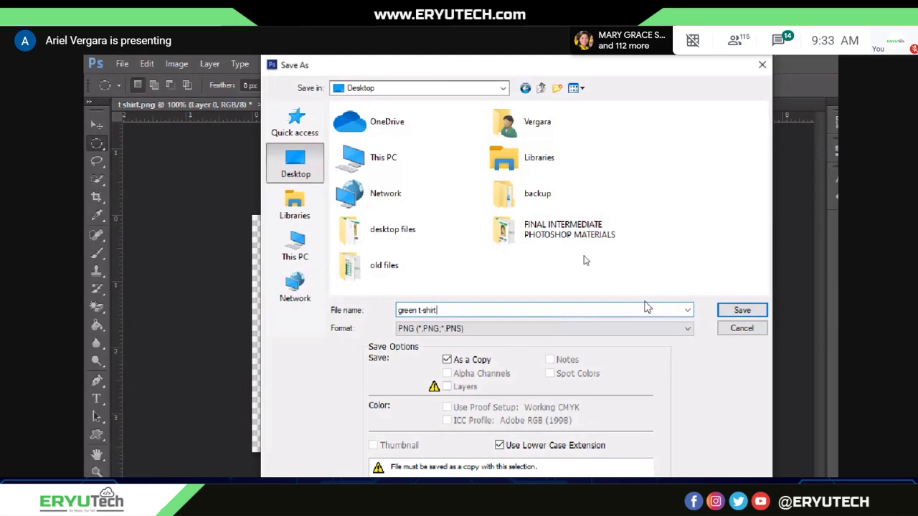
key(Return)
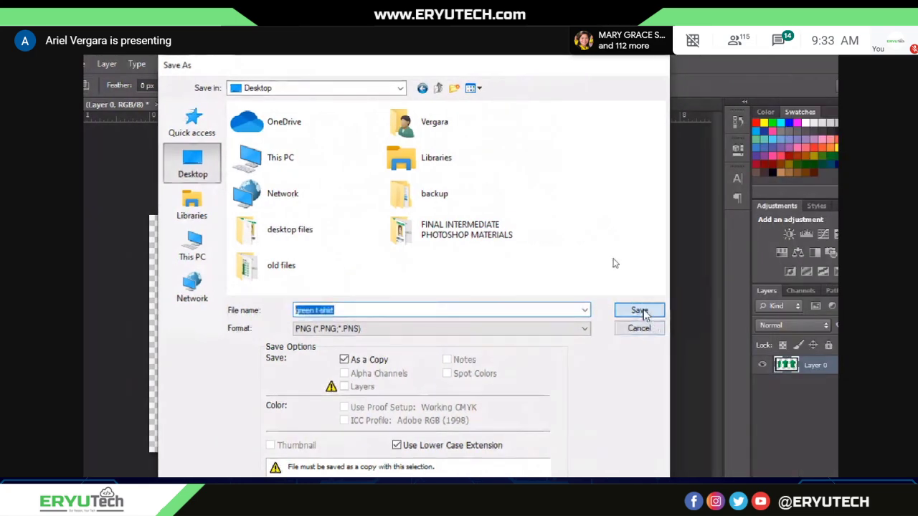
click(497, 213)
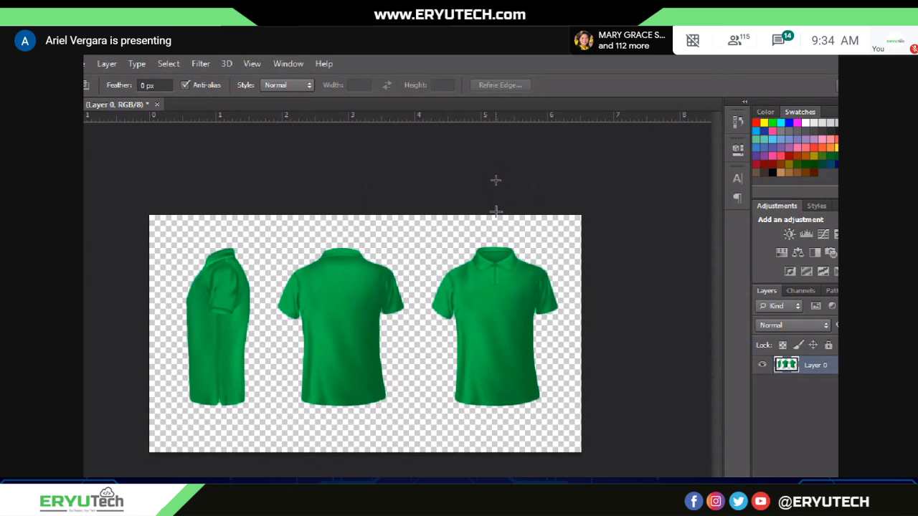
- Go to the Windows desktop, minimize the colors folder window, view the saved green t-shirt image, and close the viewer
key(super)
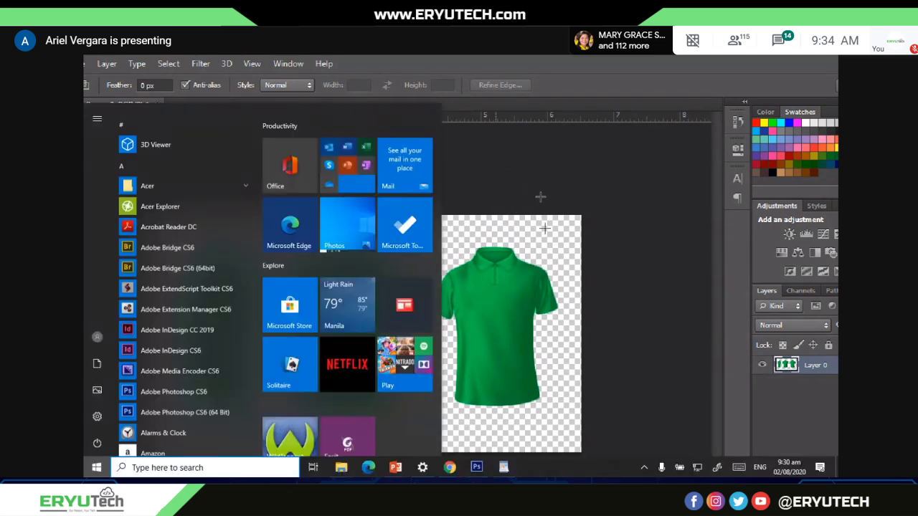
click(776, 62)
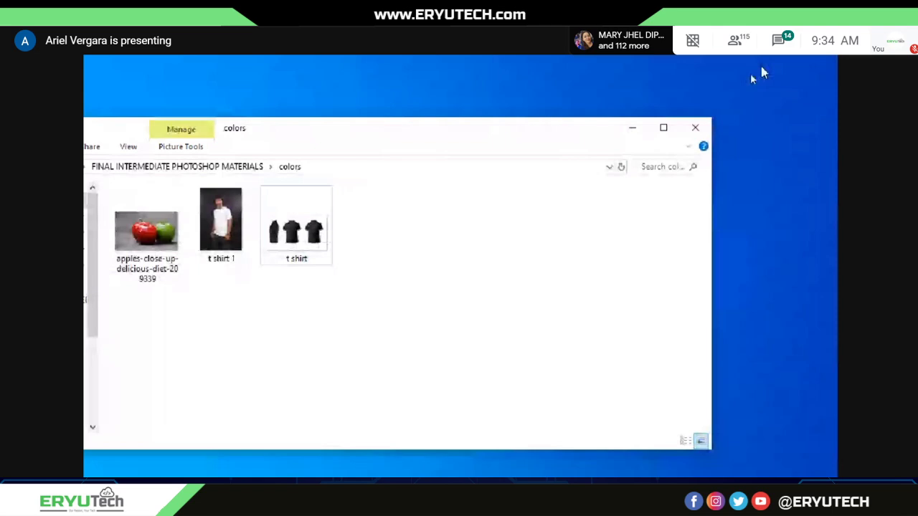
click(632, 128)
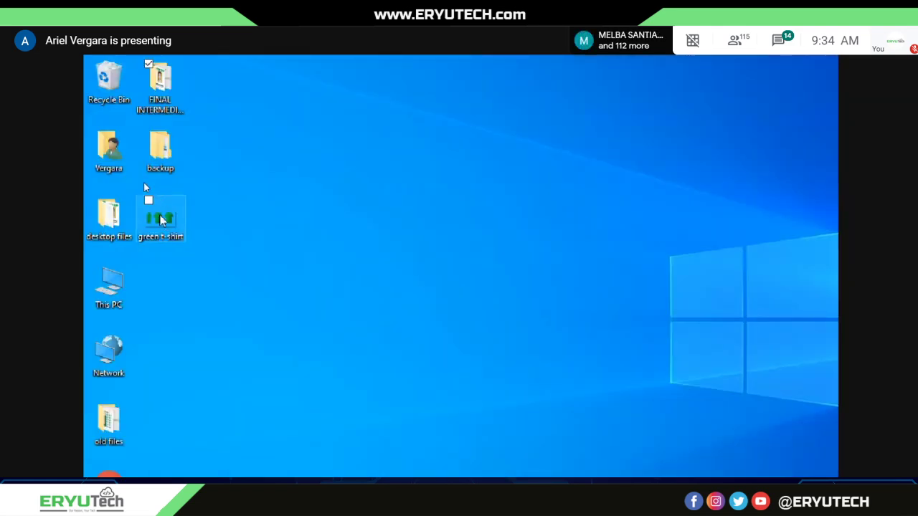
double_click(159, 219)
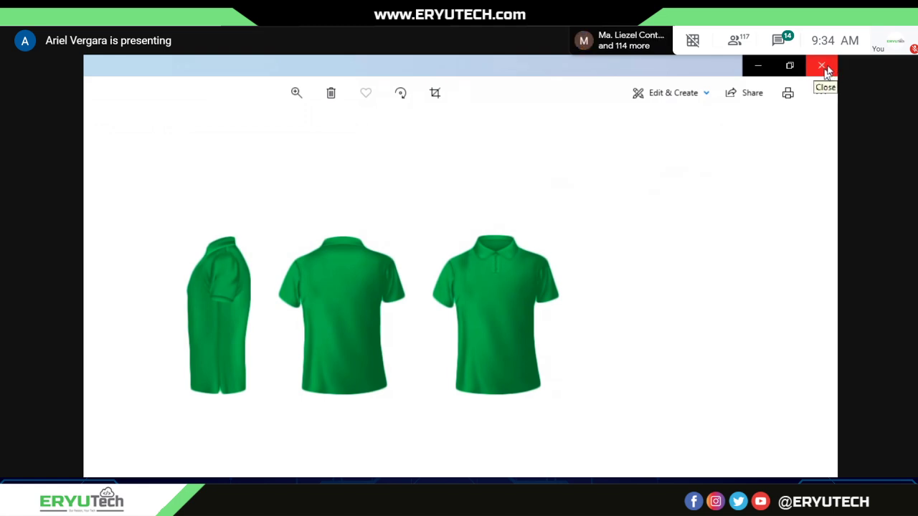
click(824, 68)
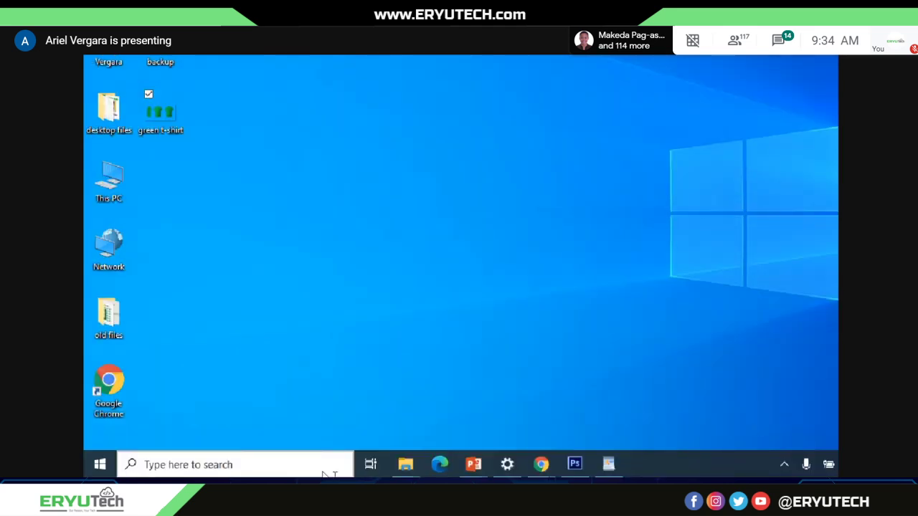
- Switch back to Photoshop and close t shirt.png without saving its changes
click(574, 464)
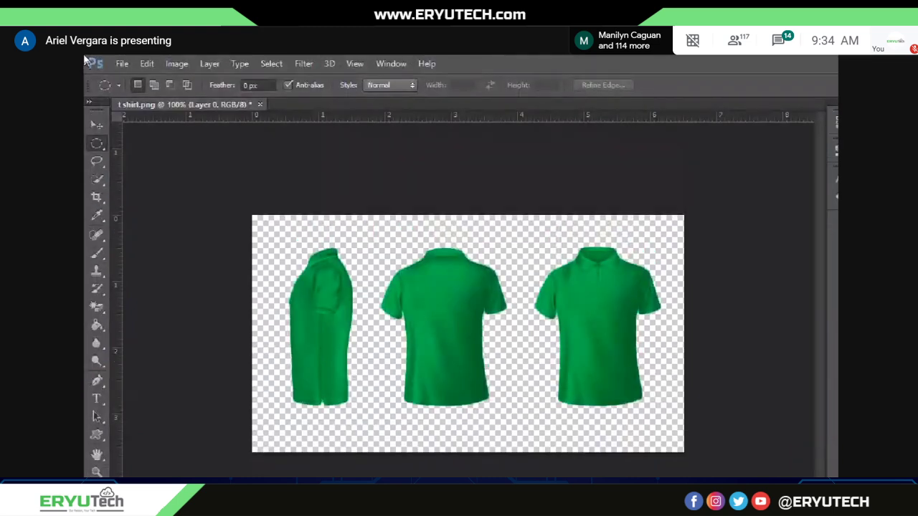
click(261, 104)
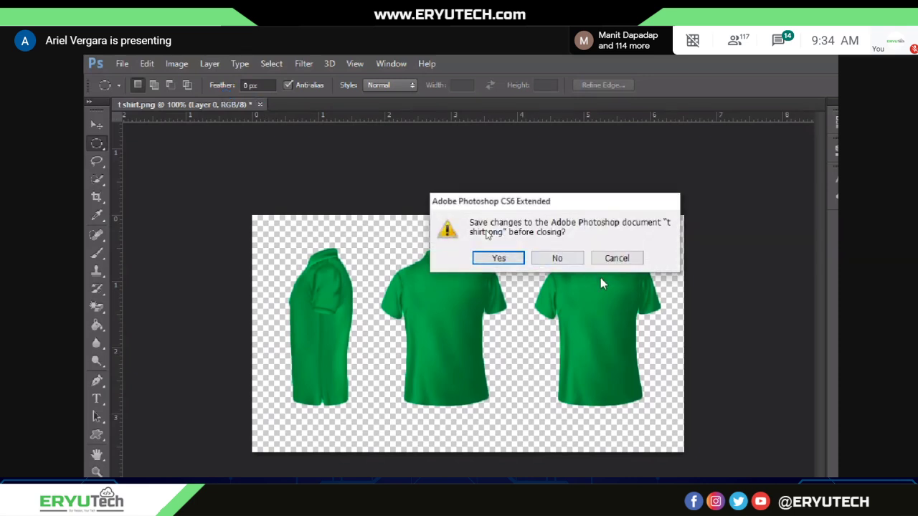
click(556, 258)
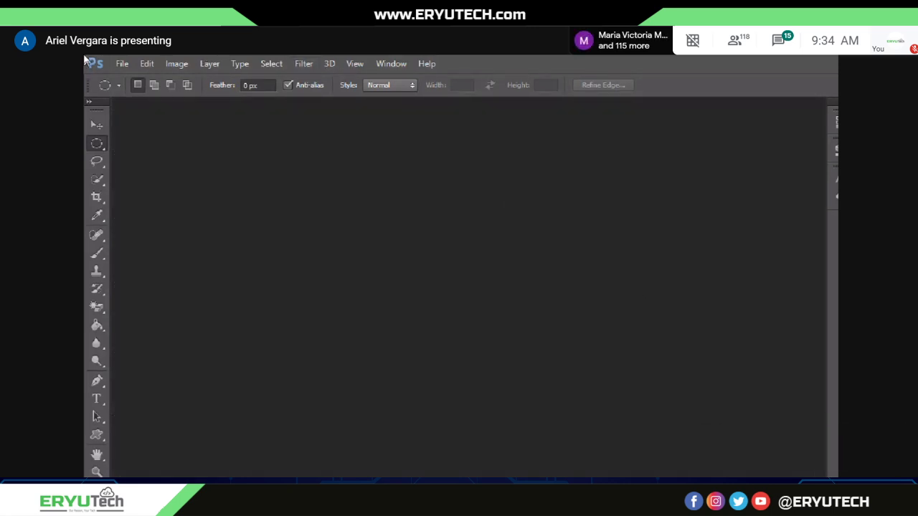
- Open t shirt 1 from the colors folder in the FINAL INTERMEDIATE PHOTOSHOP MATERIALS folder, keeping its embedded color profile
click(122, 64)
click(134, 94)
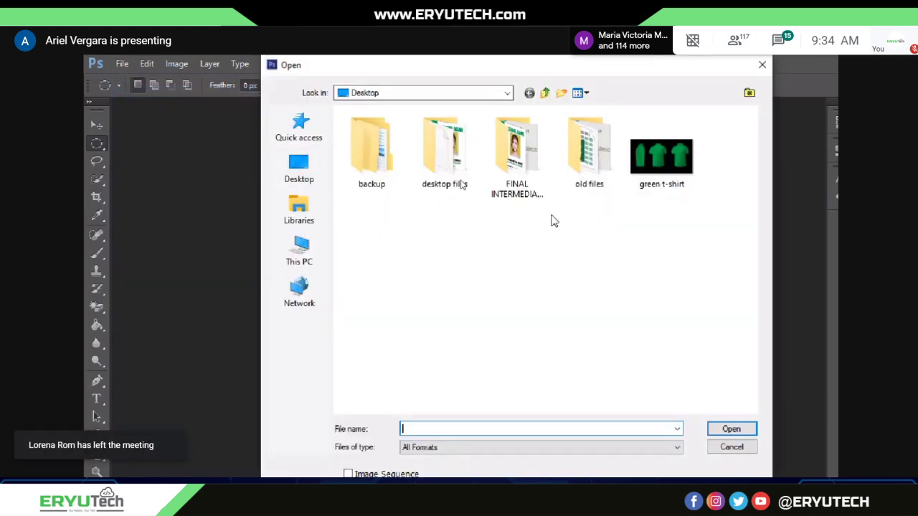
double_click(520, 166)
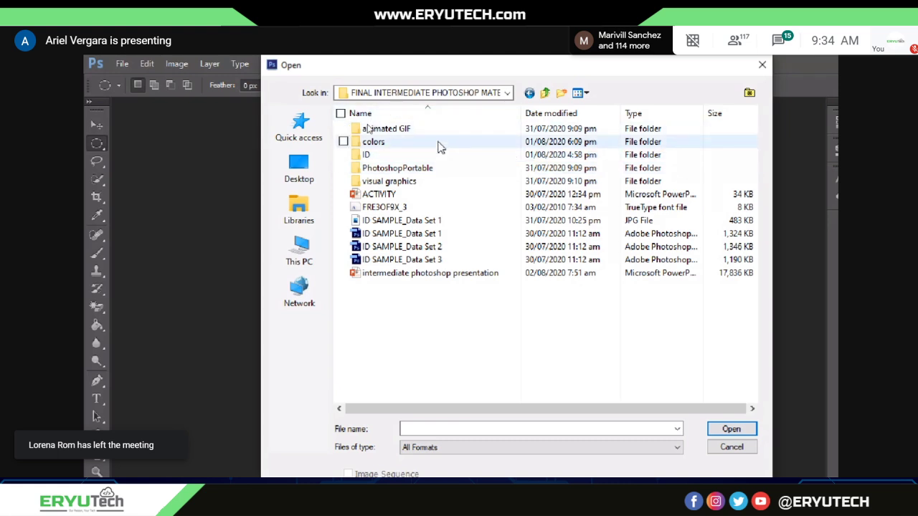
double_click(441, 144)
click(446, 166)
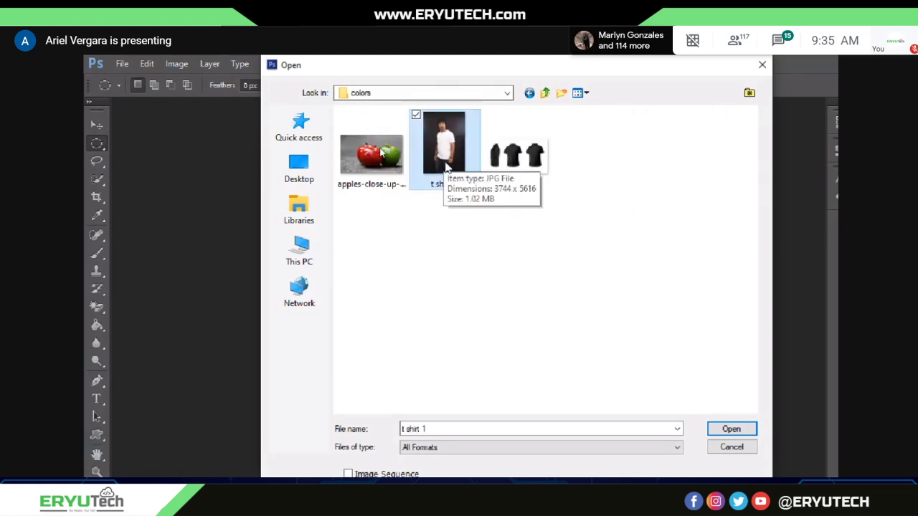
double_click(446, 166)
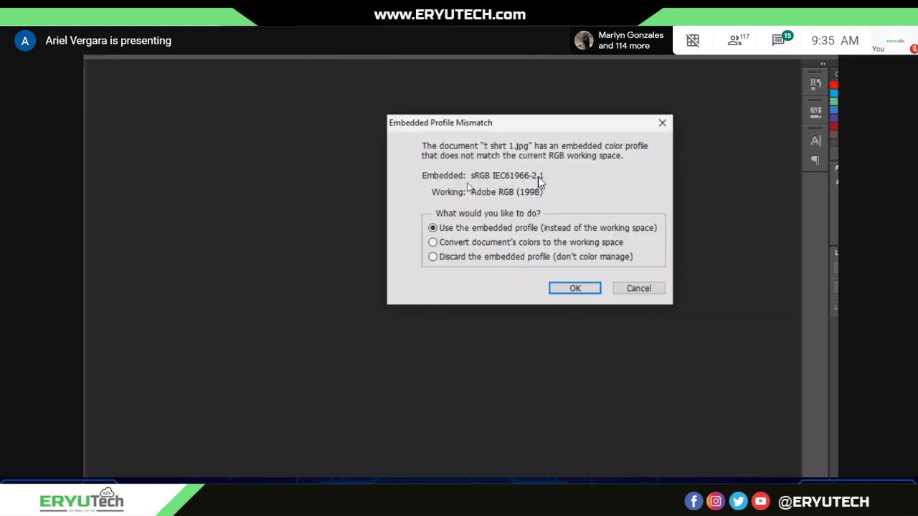
click(551, 290)
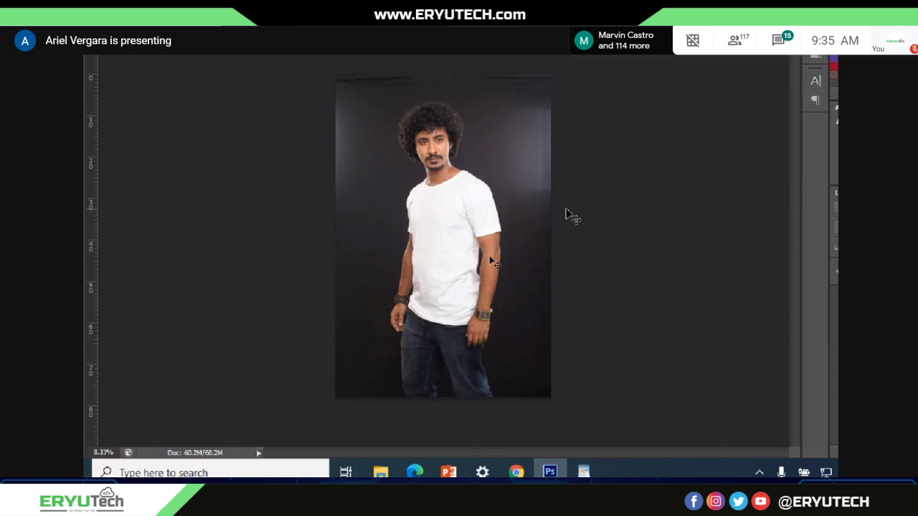
- Select the man's entire white shirt with the Quick Selection tool
key(ctrl+plus)
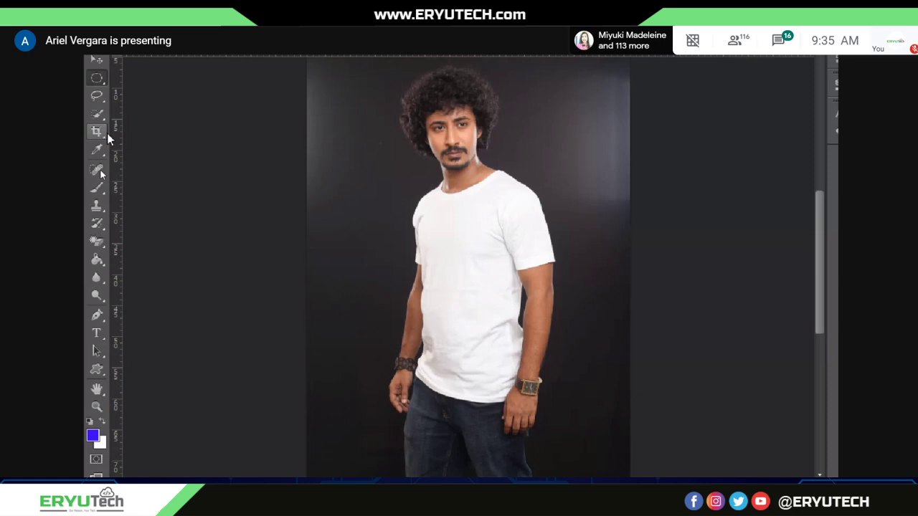
click(96, 188)
click(100, 117)
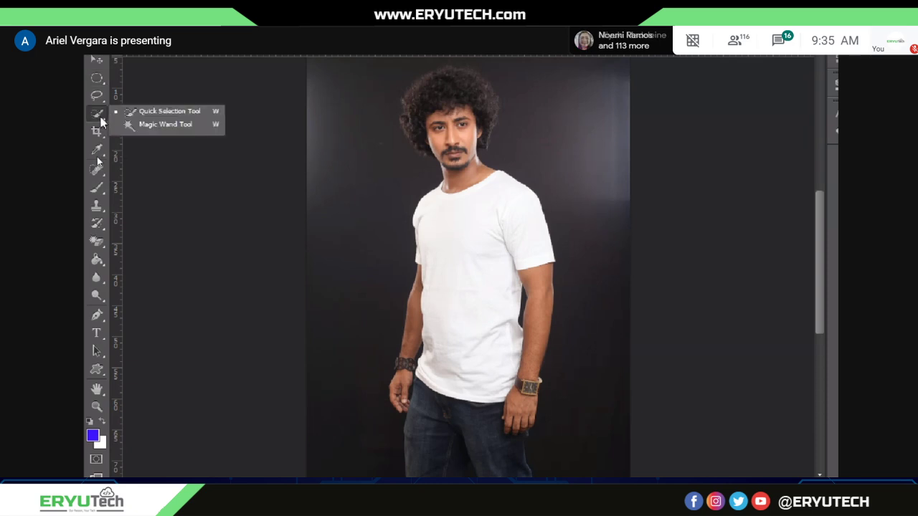
click(161, 112)
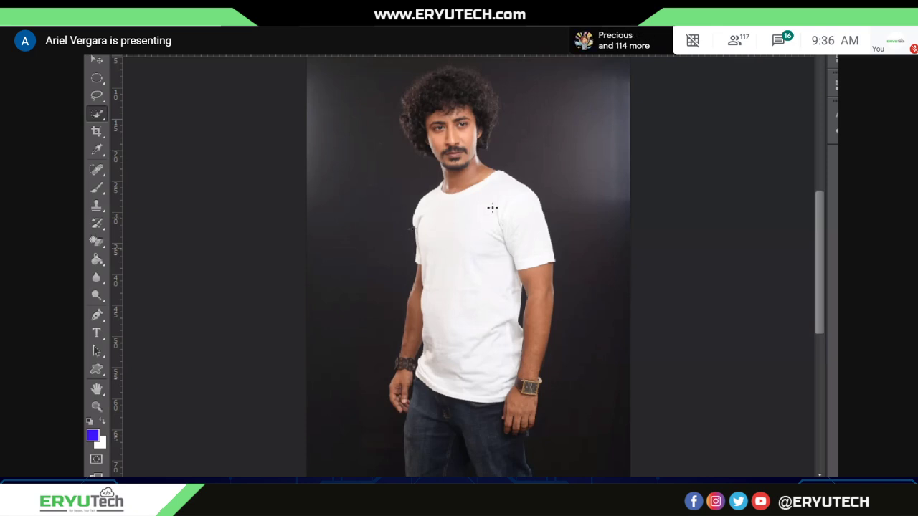
mouse_move(510, 189)
mouse_down()
mouse_move(520, 193)
mouse_move(494, 191)
mouse_move(486, 220)
mouse_move(468, 345)
mouse_up()
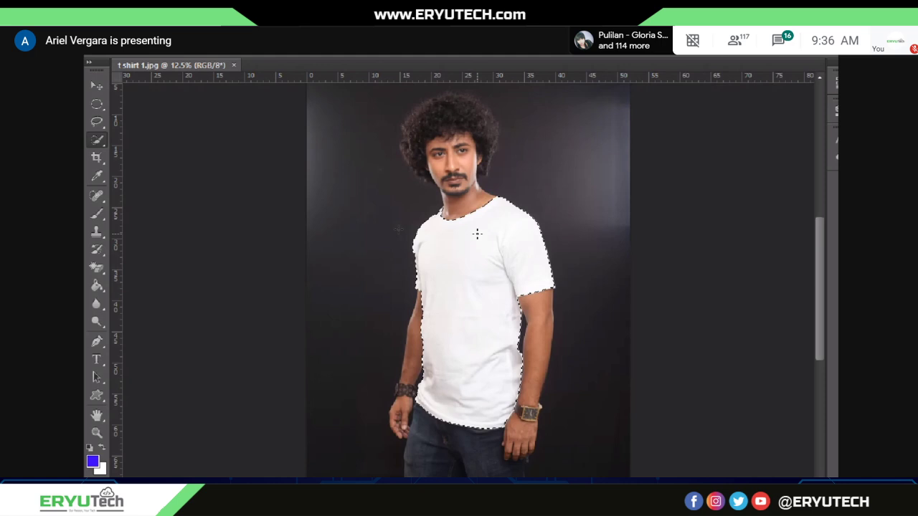
key(ctrl+plus)
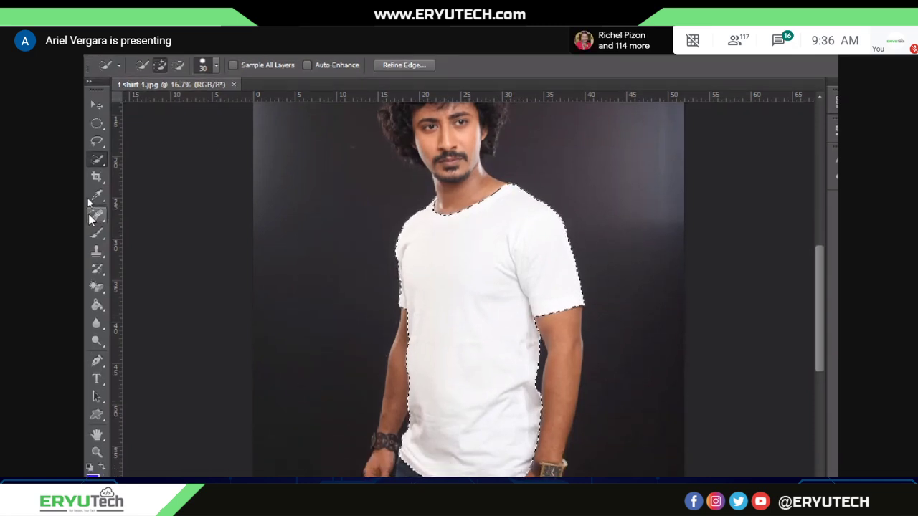
- Try filling the selected shirt with the blue foreground color using the Paint Bucket tool, and undo the fill
click(97, 305)
right_click(102, 305)
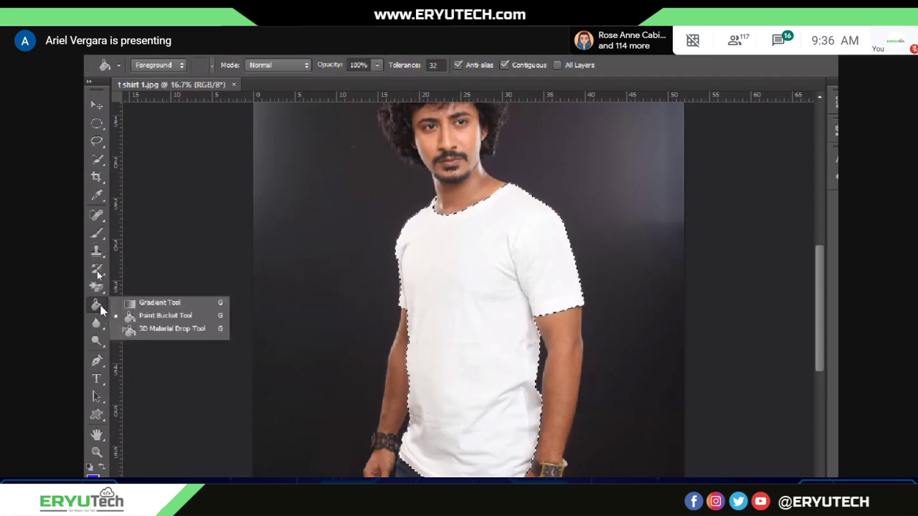
click(156, 322)
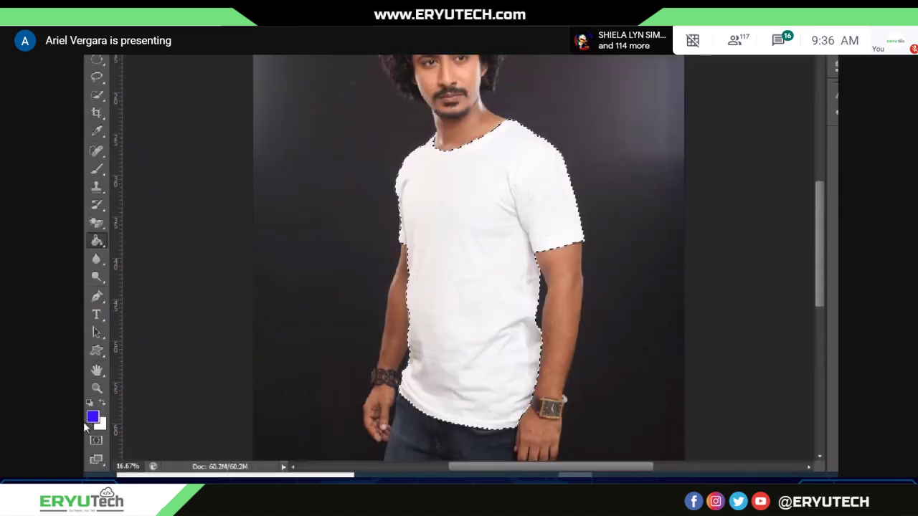
click(445, 200)
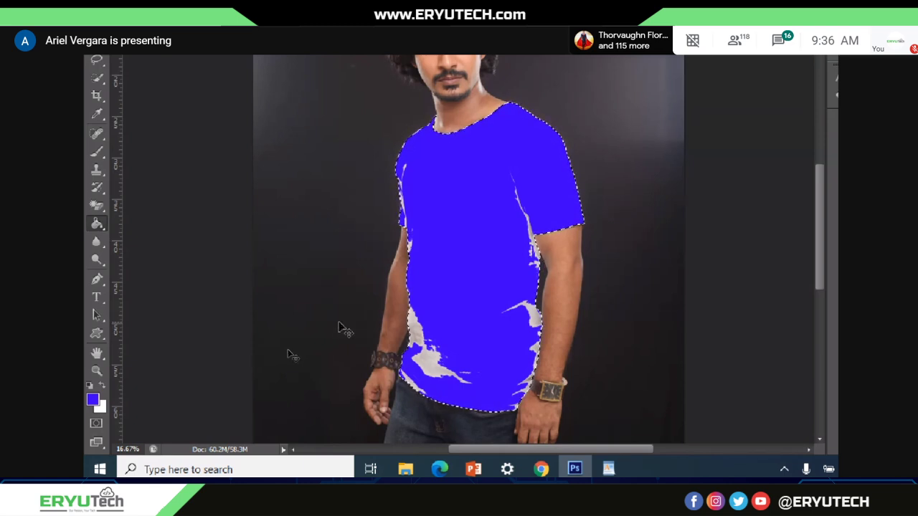
key(ctrl+z)
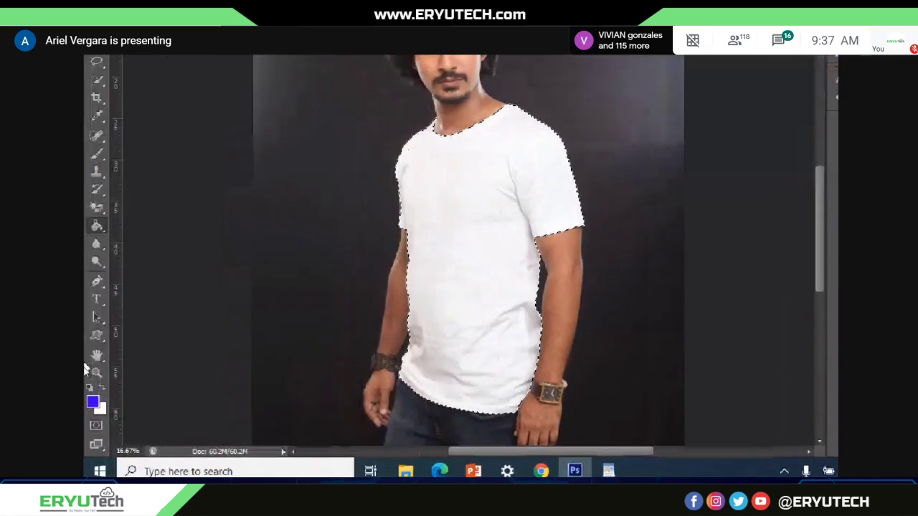
right_click(94, 228)
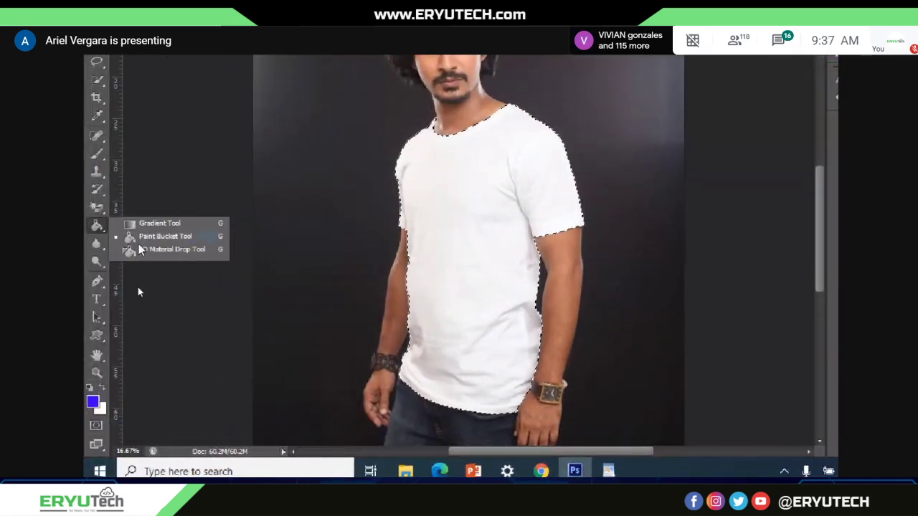
click(160, 194)
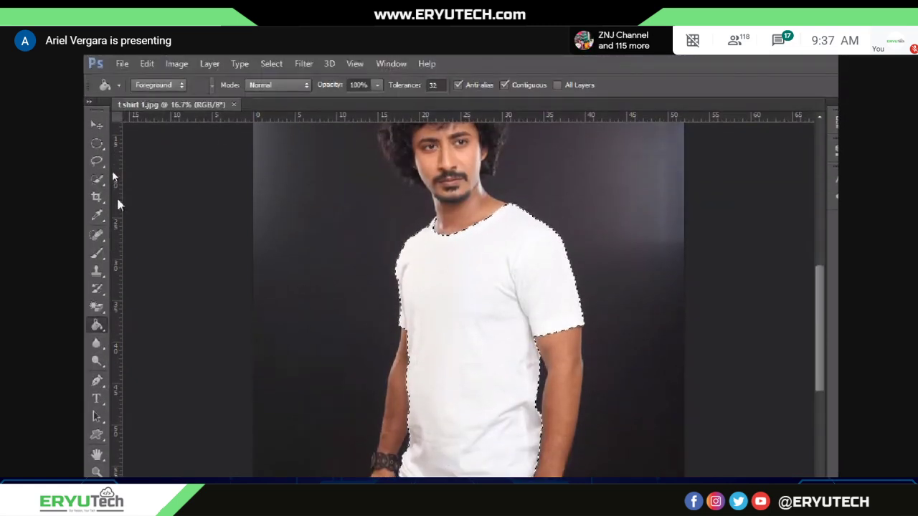
- Clear the current selection and reselect the man's whole white shirt with the Quick Selection tool
click(96, 141)
key(ctrl+d)
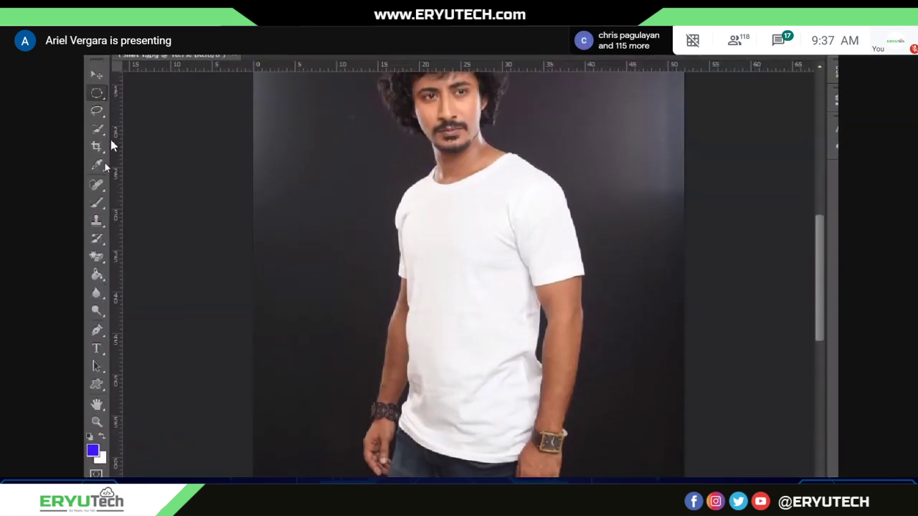
click(100, 134)
drag(478, 268, 483, 361)
right_click(475, 277)
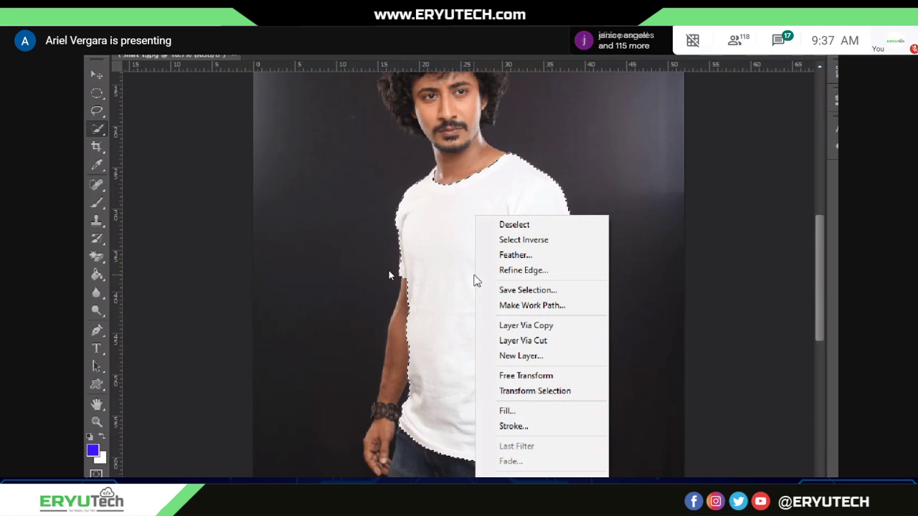
click(511, 239)
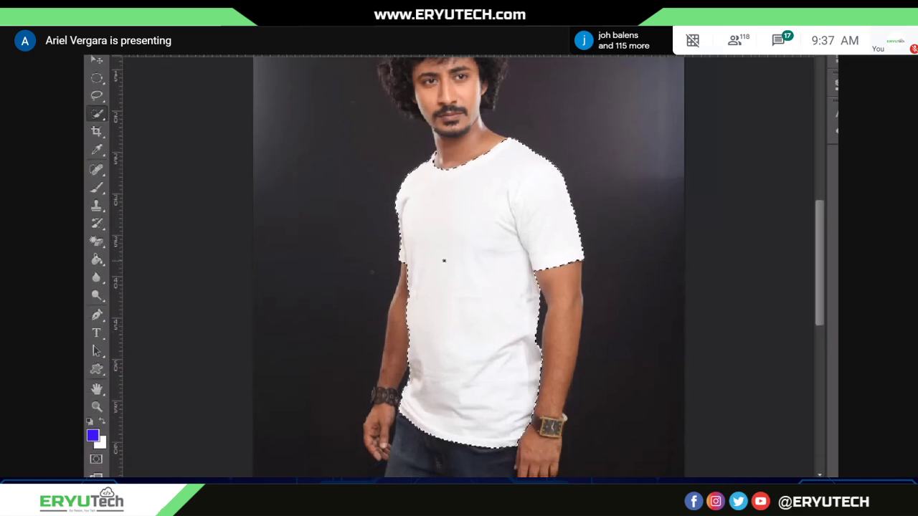
- Colorize the selected white shirt purple with Hue/Saturation, using Colorize with hue 264, saturation 100 and lightness -26
click(175, 64)
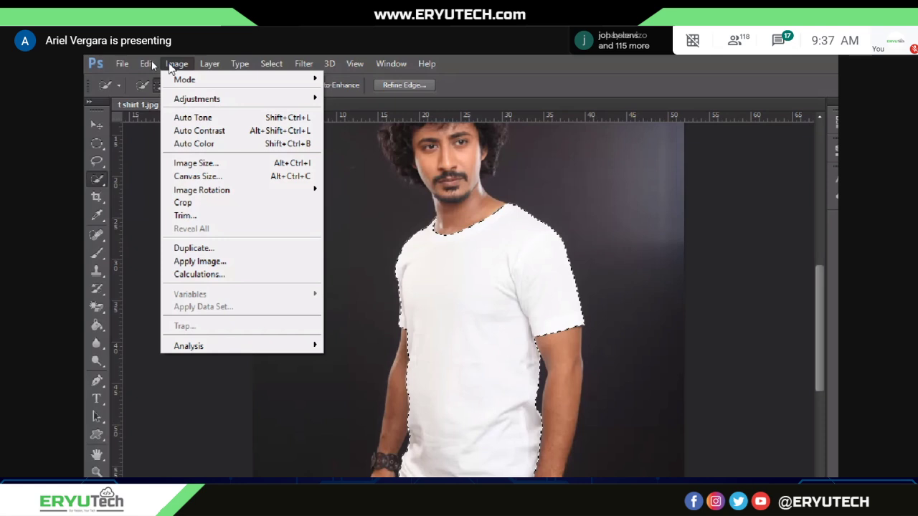
mouse_move(232, 97)
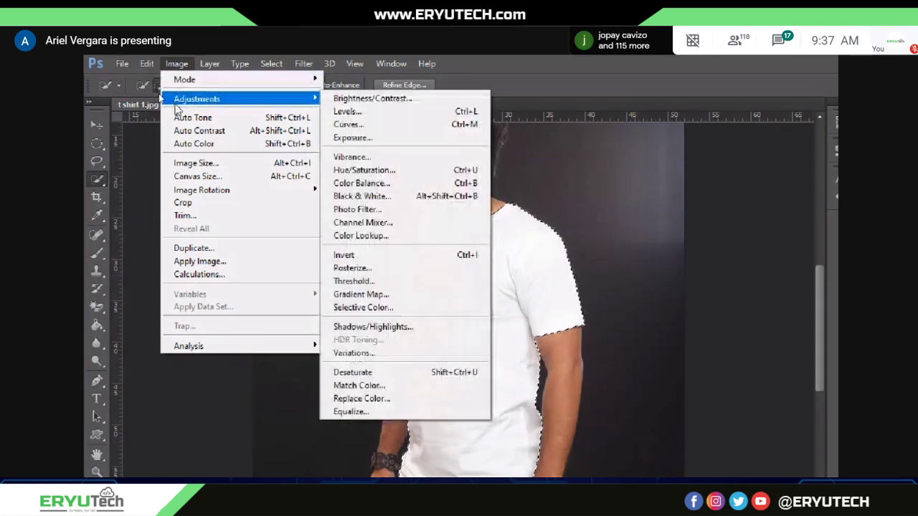
click(392, 173)
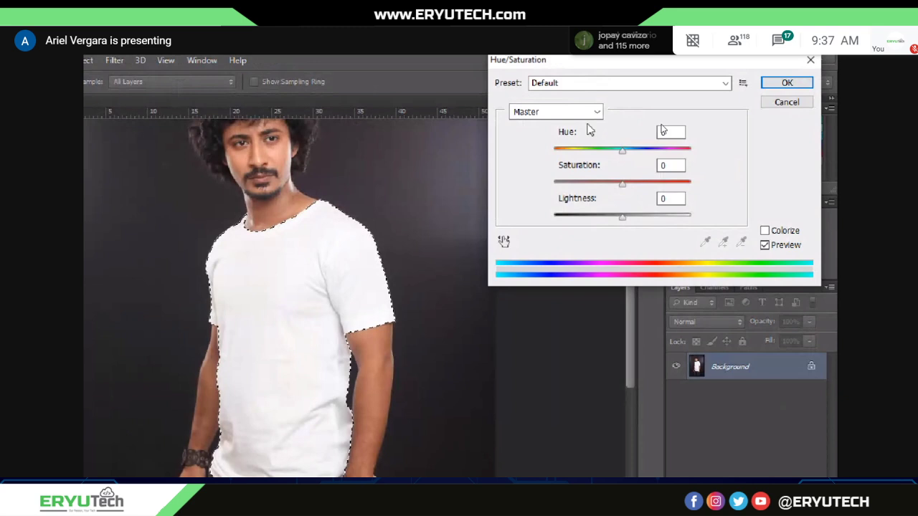
click(764, 230)
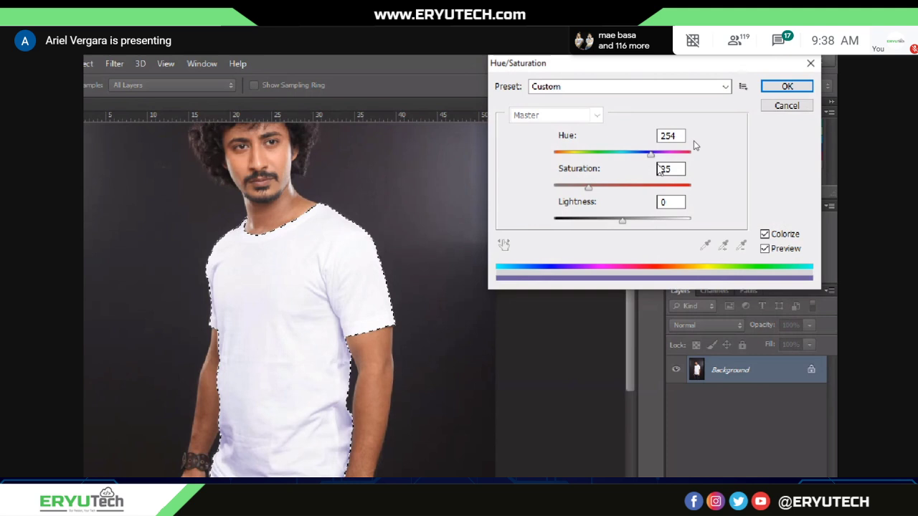
mouse_move(651, 154)
mouse_down()
mouse_move(623, 153)
mouse_move(655, 158)
mouse_up()
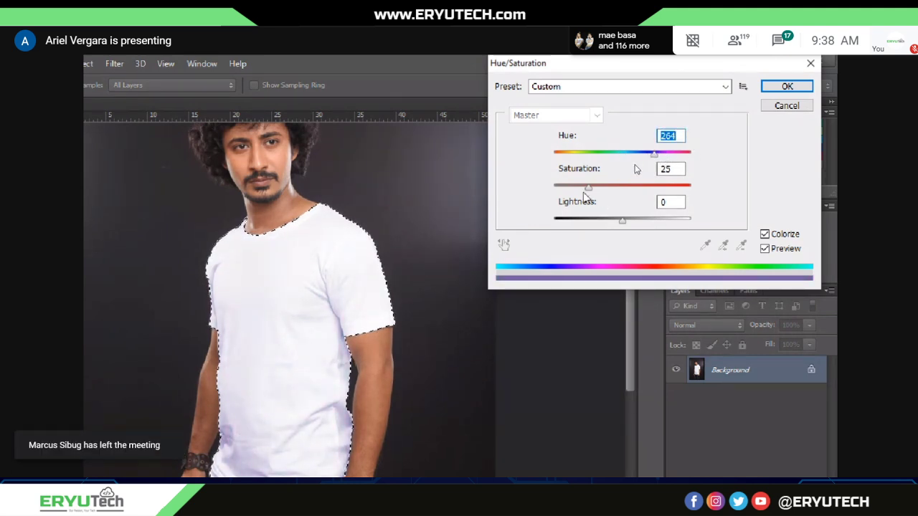
drag(588, 188, 695, 190)
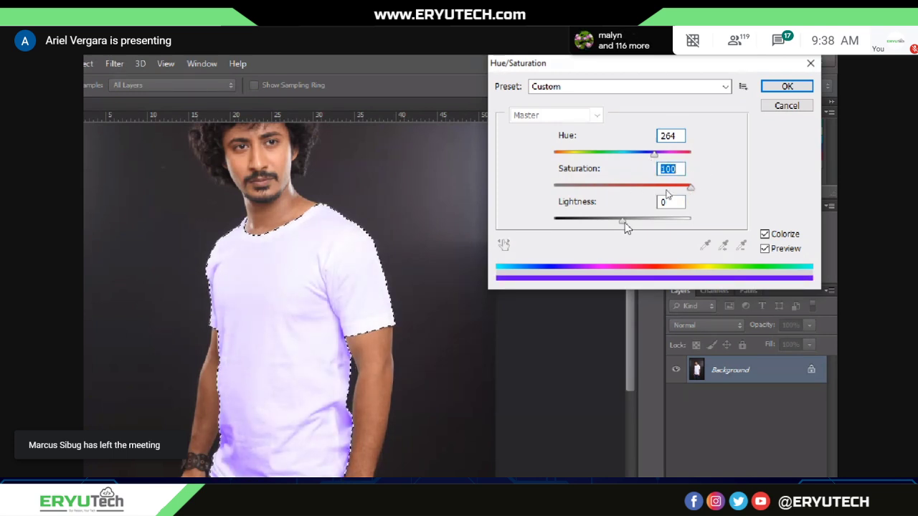
mouse_move(624, 222)
mouse_down()
mouse_move(633, 223)
mouse_move(595, 222)
mouse_move(610, 221)
mouse_up()
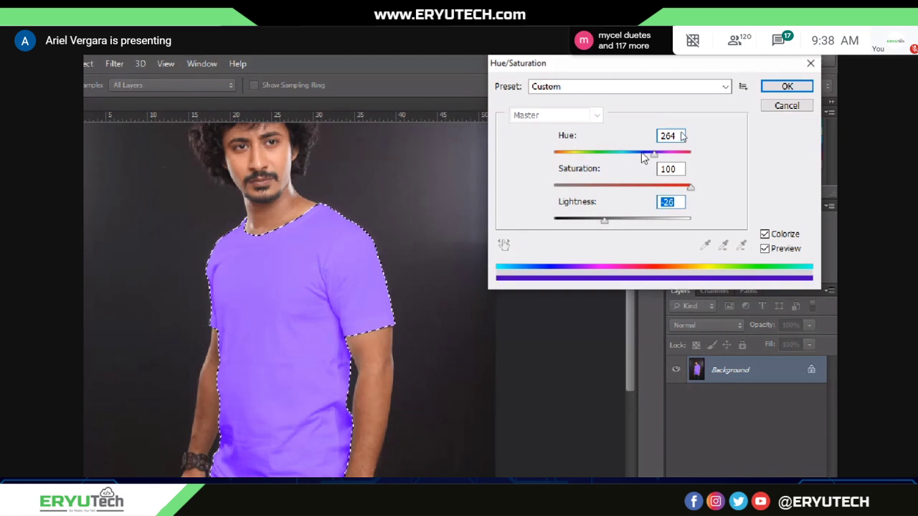
- Preview the shirt in red at hue 360, and apply a blue colorization with hue 249, saturation 100 and lightness -25
drag(656, 157, 692, 158)
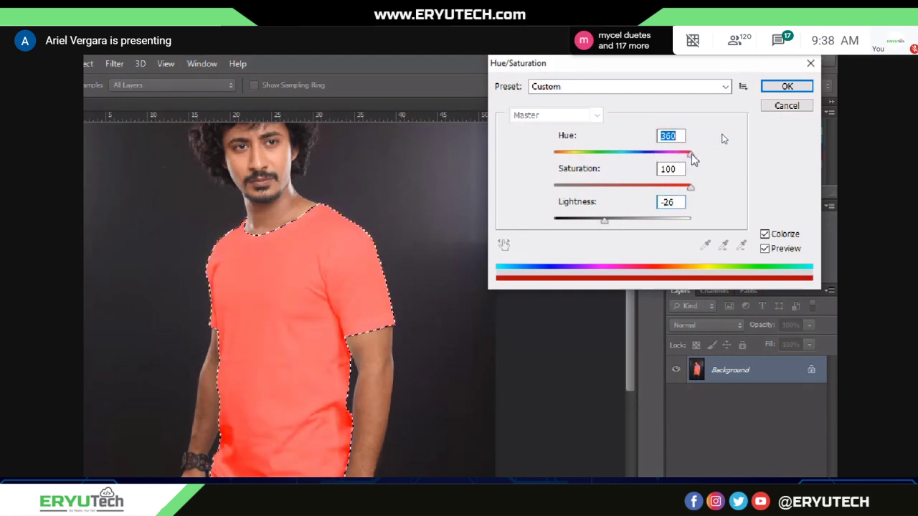
drag(605, 222, 620, 224)
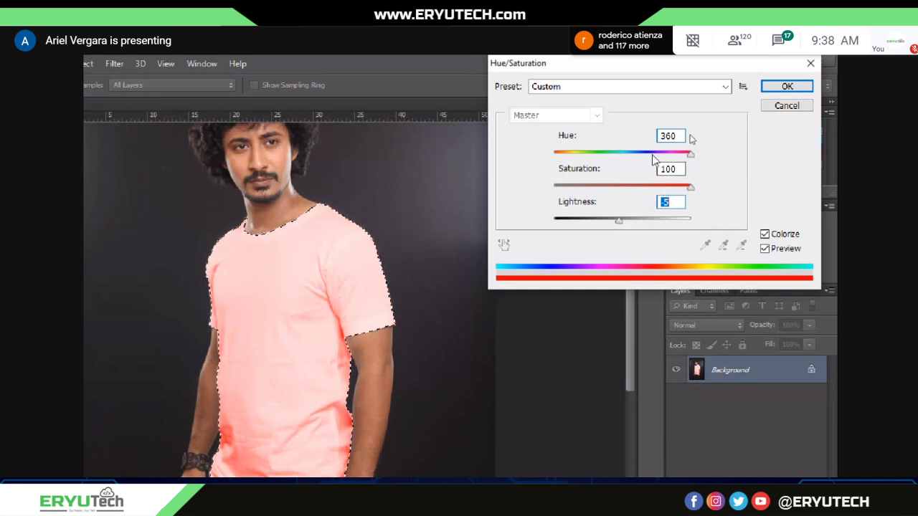
drag(667, 156, 713, 188)
click(667, 188)
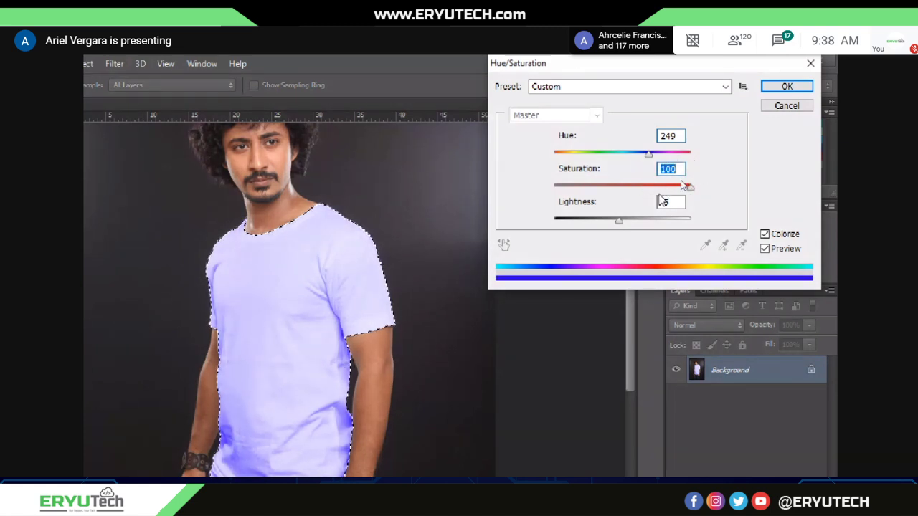
drag(616, 222, 606, 222)
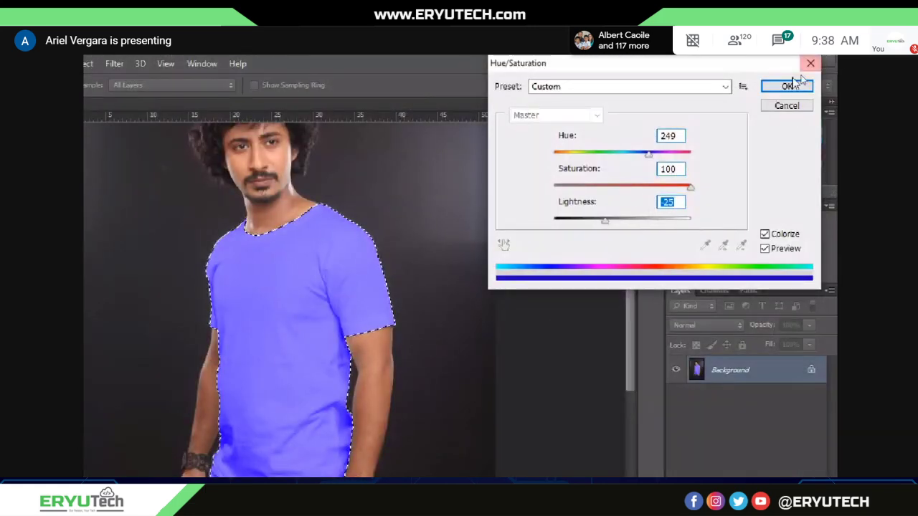
click(789, 85)
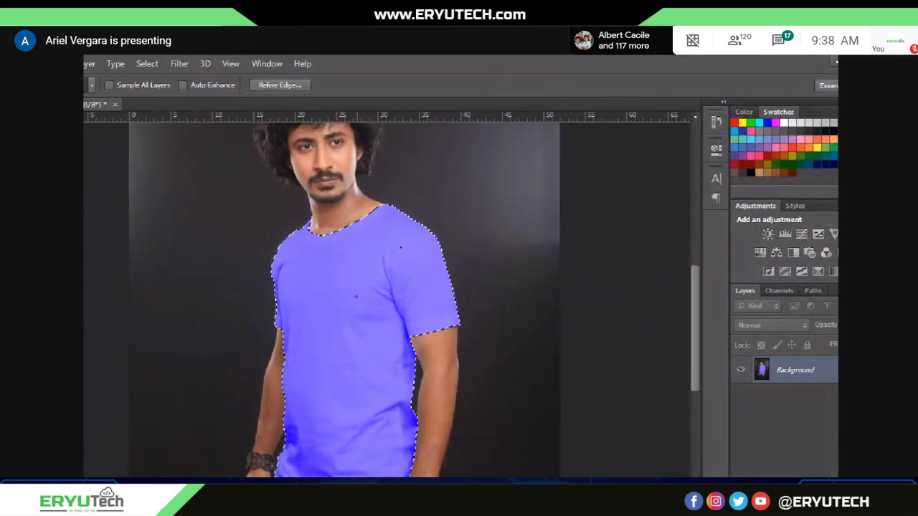
- Deselect the blue shirt and check the recolored result on the whole photo
right_click(356, 264)
click(380, 273)
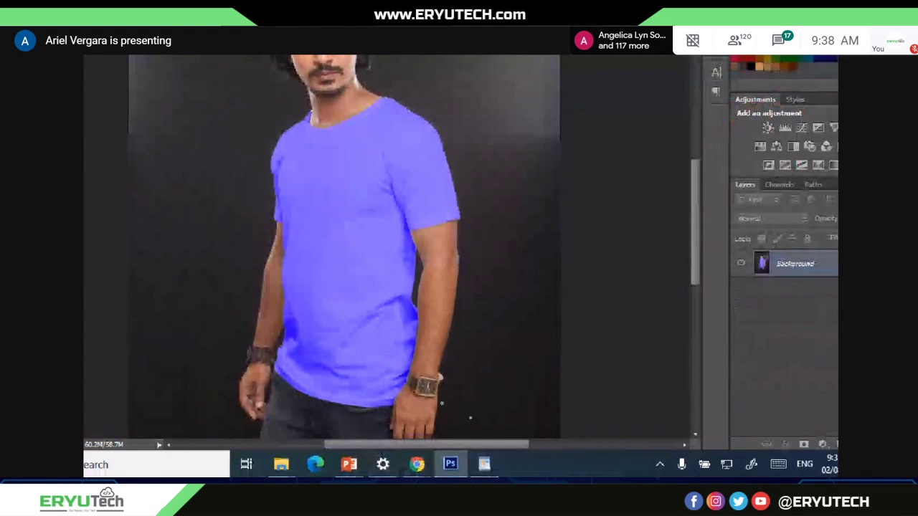
key(ctrl+minus)
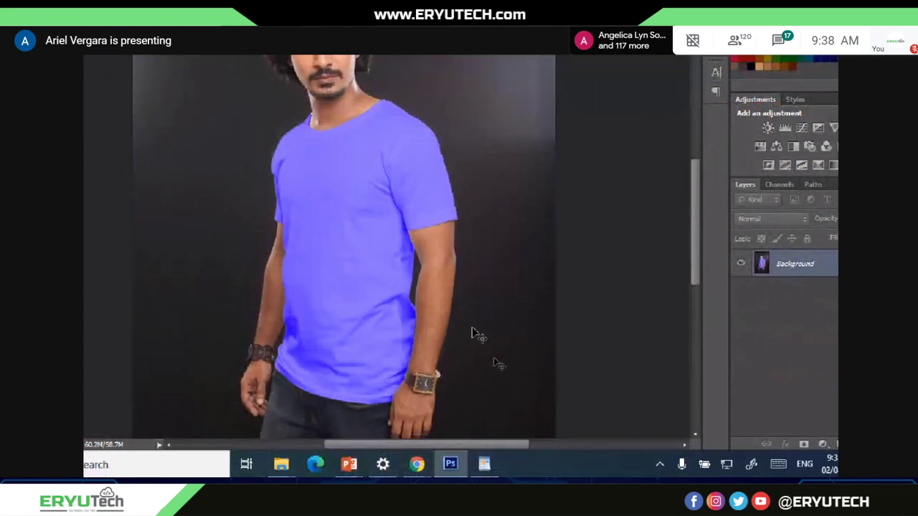
key(ctrl+minus)
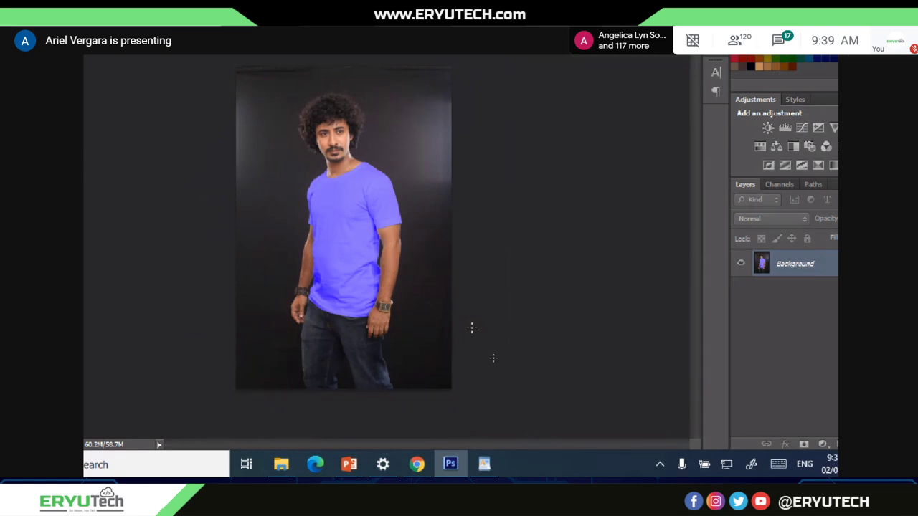
key(ctrl+plus)
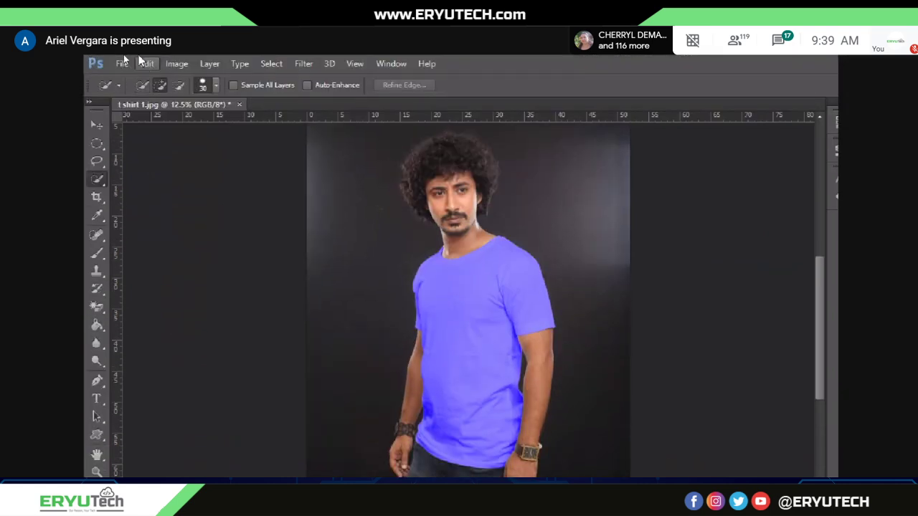
- Reselect the man's whole blue shirt with the Quick Selection tool
right_click(96, 180)
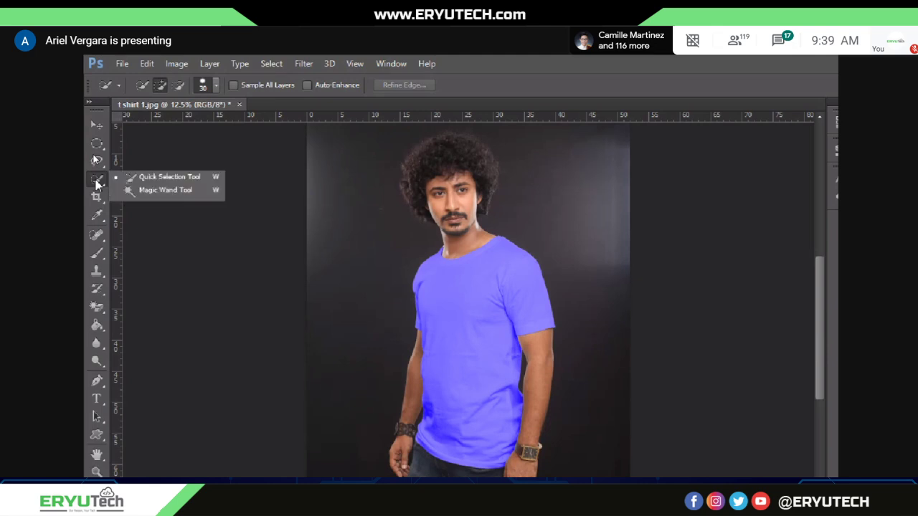
click(165, 181)
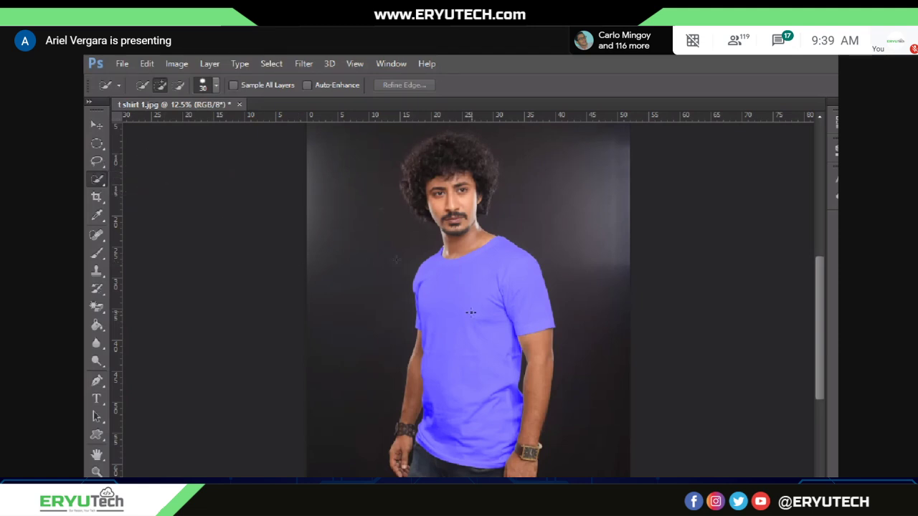
mouse_move(472, 293)
mouse_down()
mouse_move(462, 373)
mouse_move(471, 324)
mouse_up()
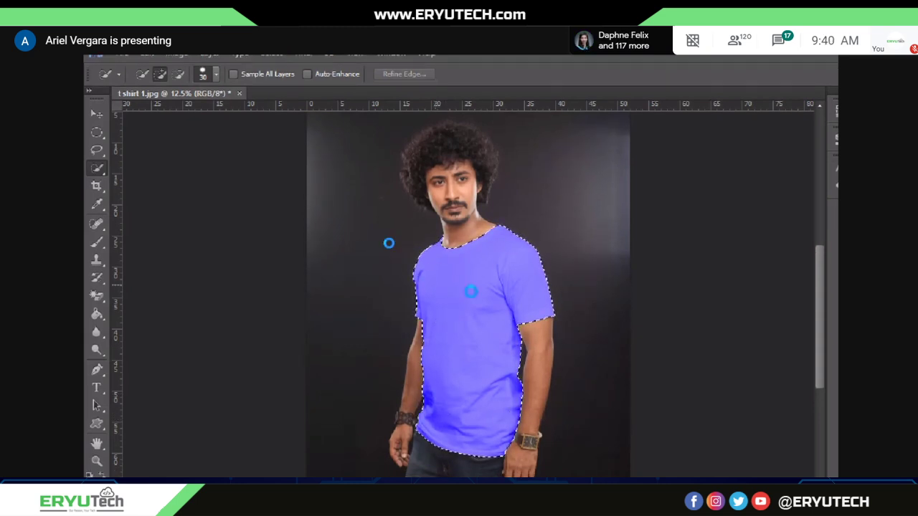
- Recolor the selected shirt pink with Hue/Saturation, setting hue to +93 and saturation to +33 and adjusting the lightness
click(177, 63)
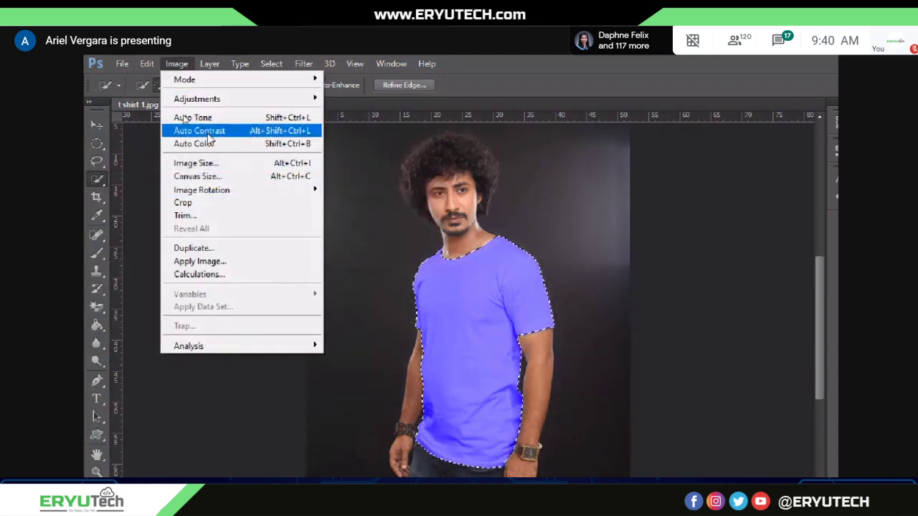
mouse_move(222, 104)
click(362, 170)
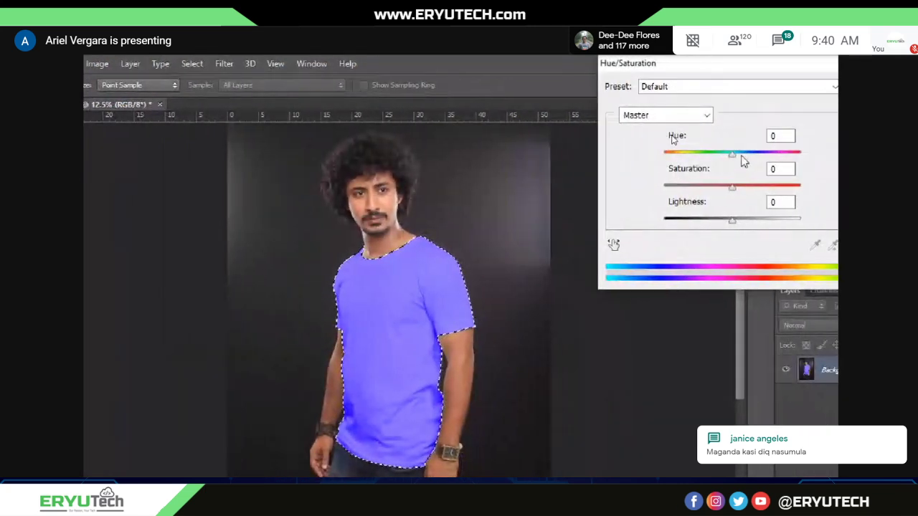
drag(742, 157, 718, 159)
drag(672, 188, 694, 187)
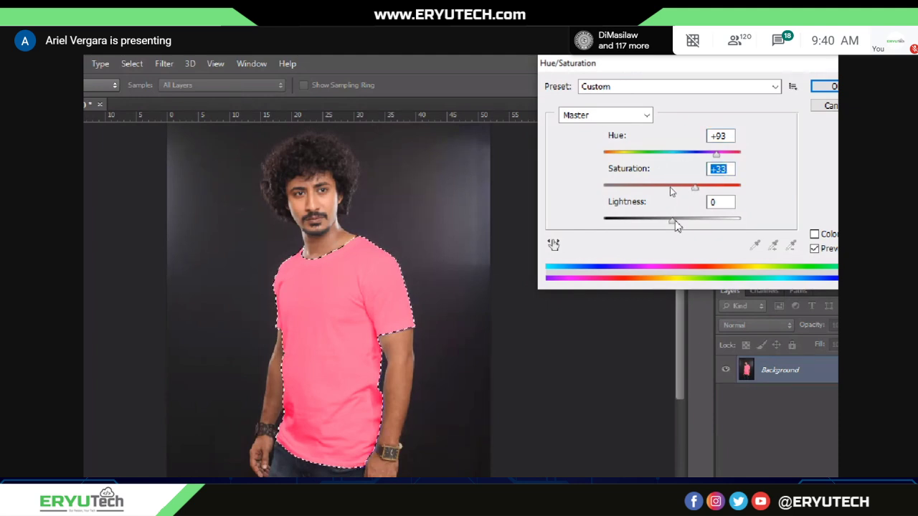
drag(673, 220, 701, 225)
click(825, 86)
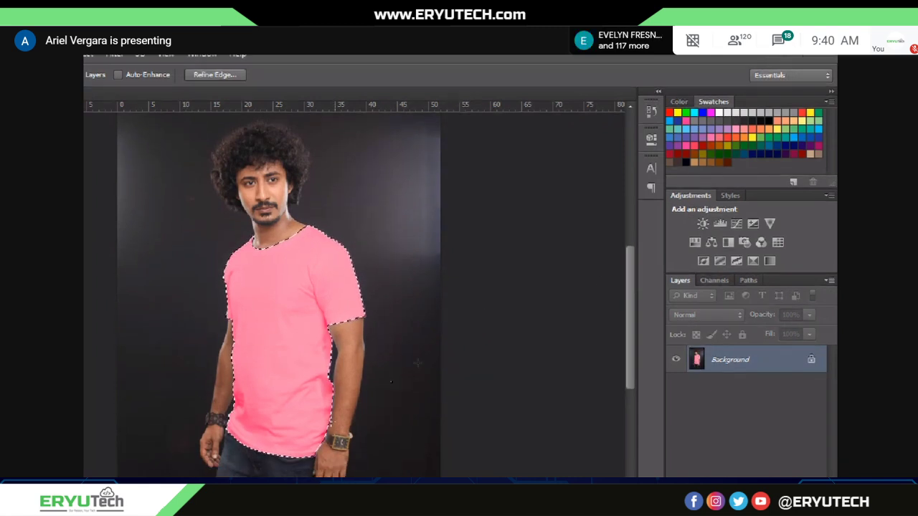
- Clear the shirt selection and close t shirt 1.jpg without saving the changes
key(m)
key(ctrl+d)
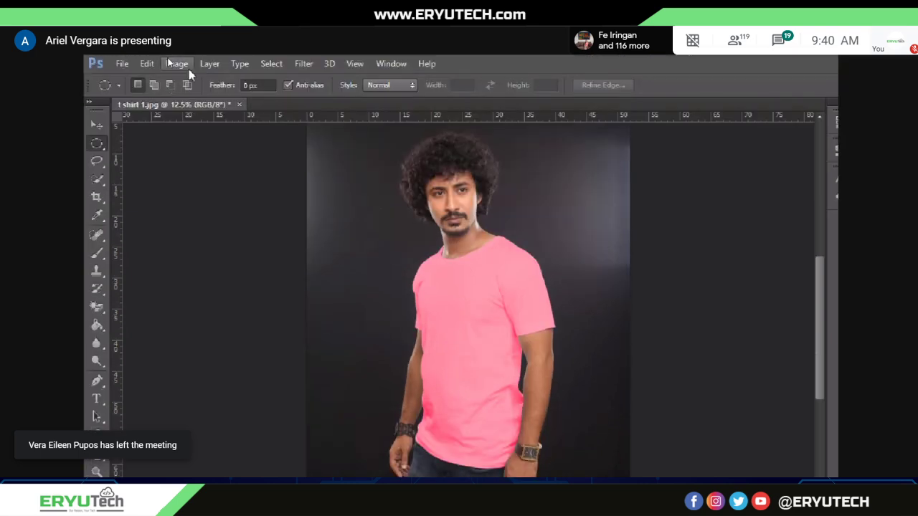
click(240, 105)
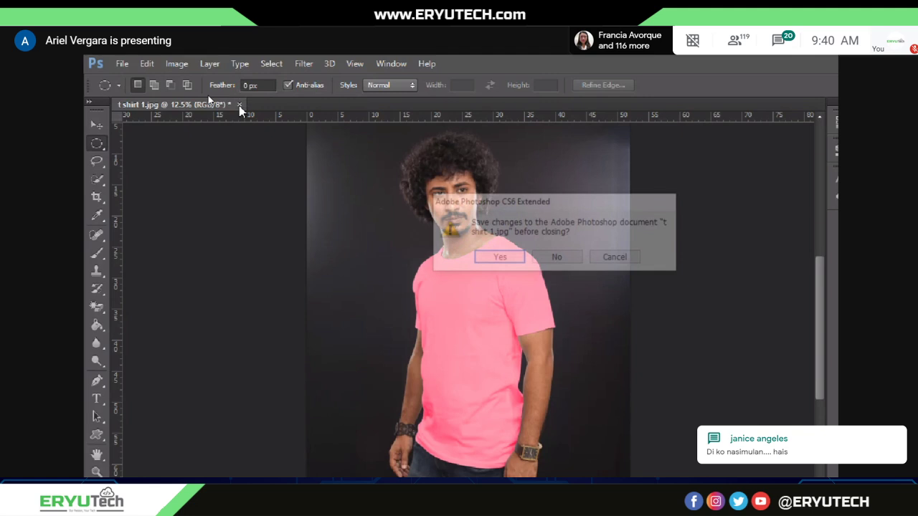
click(558, 258)
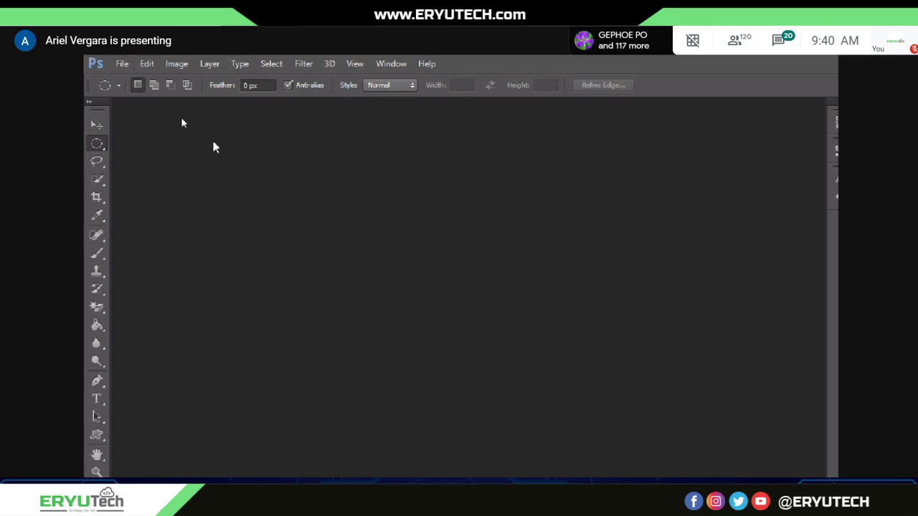
- Open apples-close-up-delicious-diet-209339 from the colors folder, assigning the working RGB profile Adobe RGB (1998)
click(120, 64)
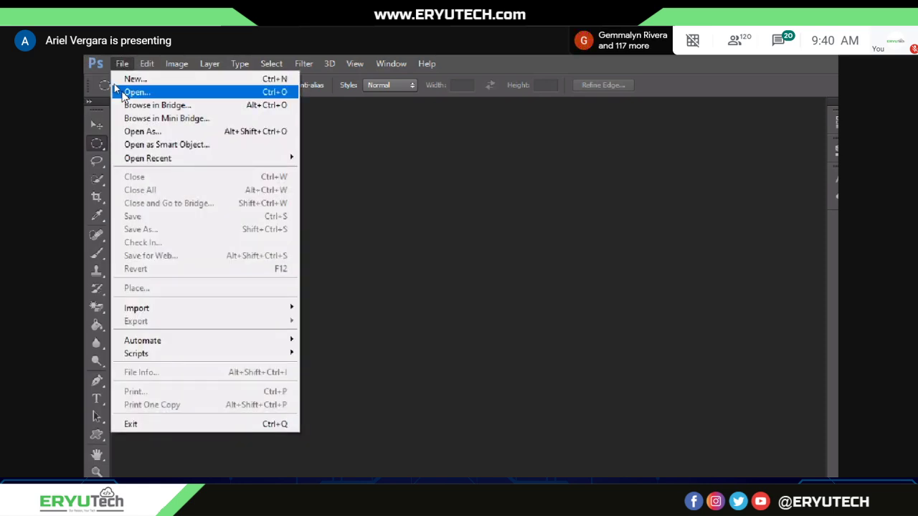
click(119, 91)
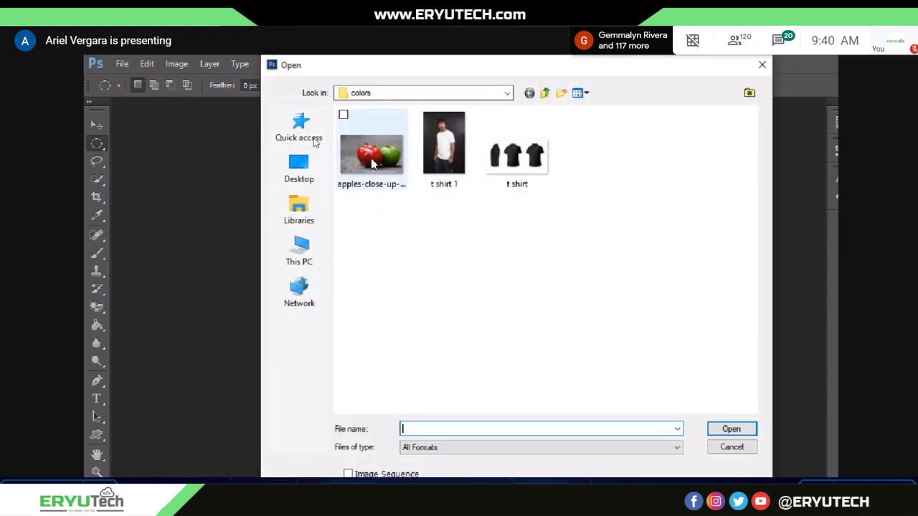
click(371, 159)
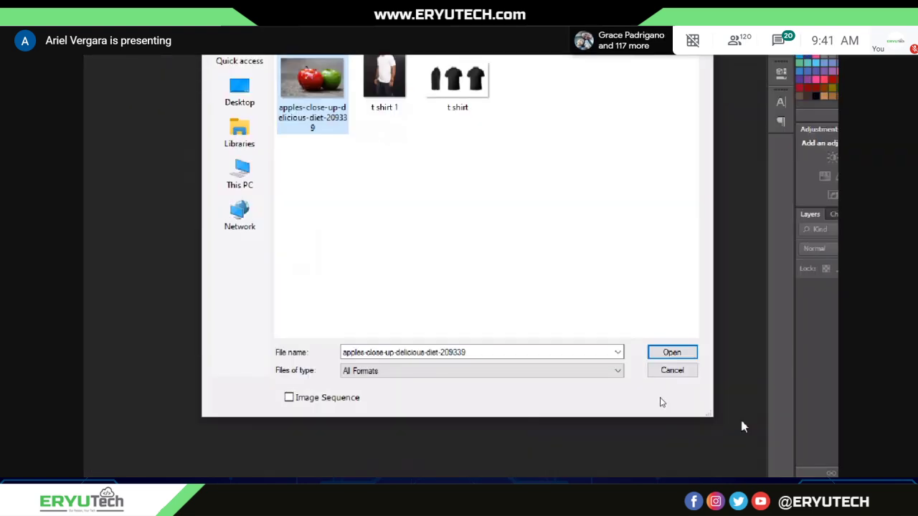
click(672, 352)
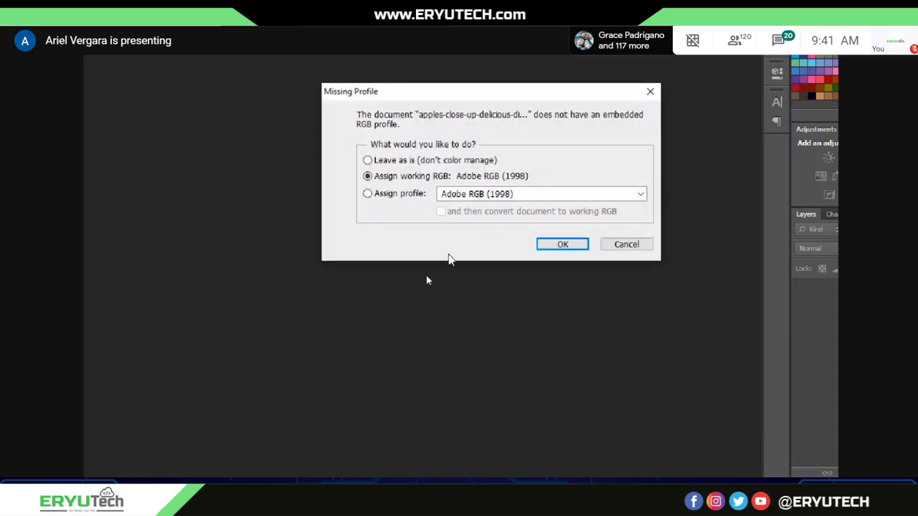
click(561, 244)
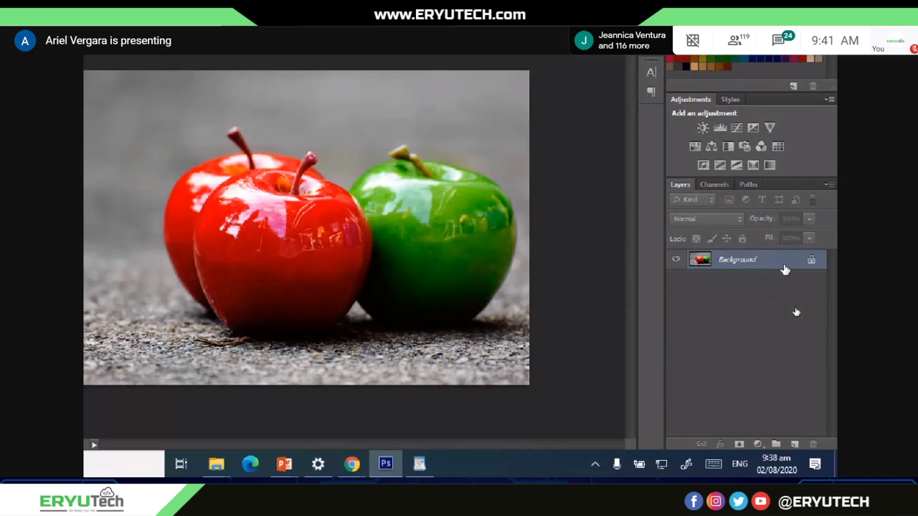
- Convert the locked Background into the regular layer Layer 0 and duplicate it as Layer 0 copy
double_click(786, 270)
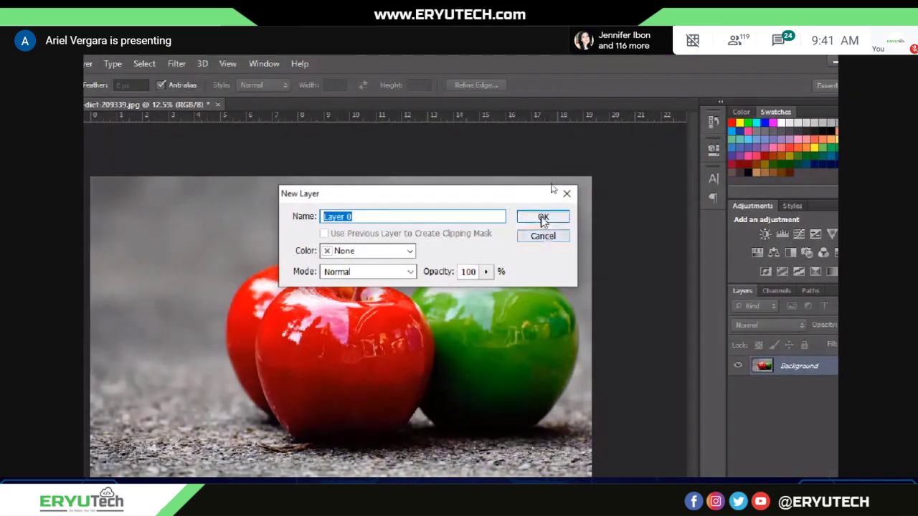
click(543, 217)
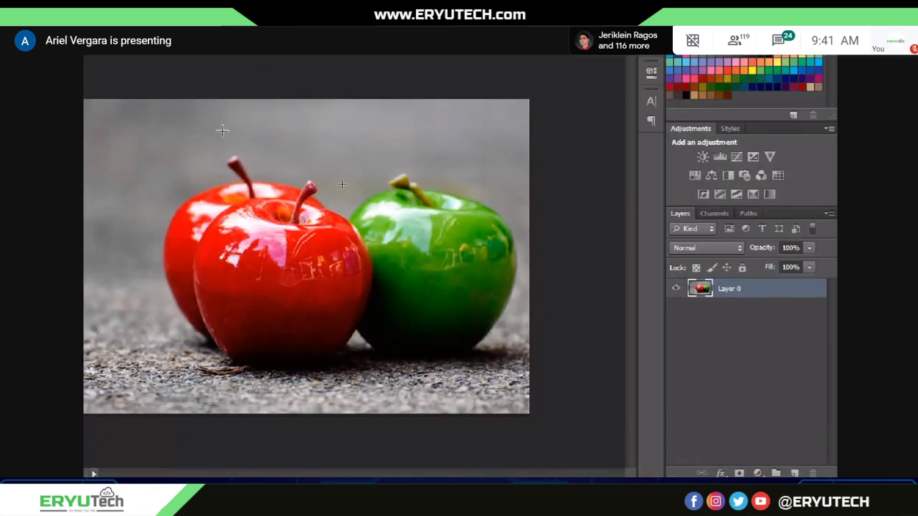
right_click(754, 294)
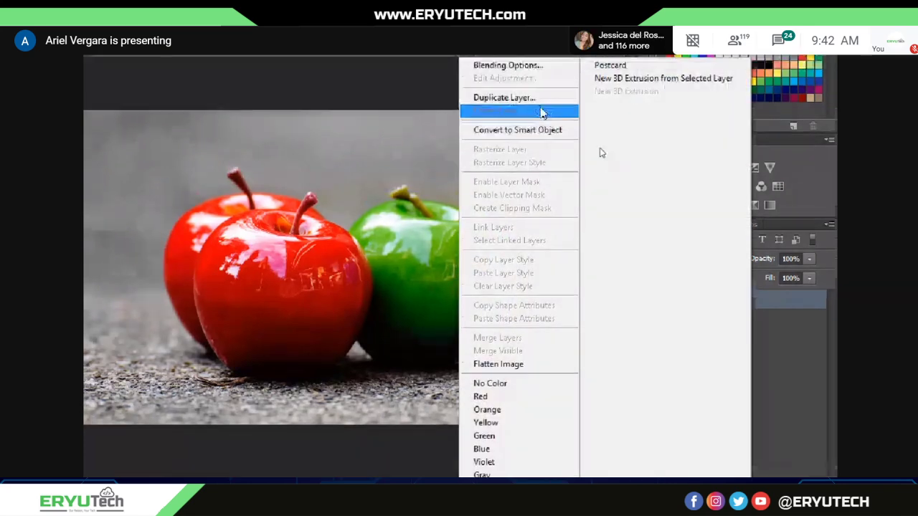
click(540, 101)
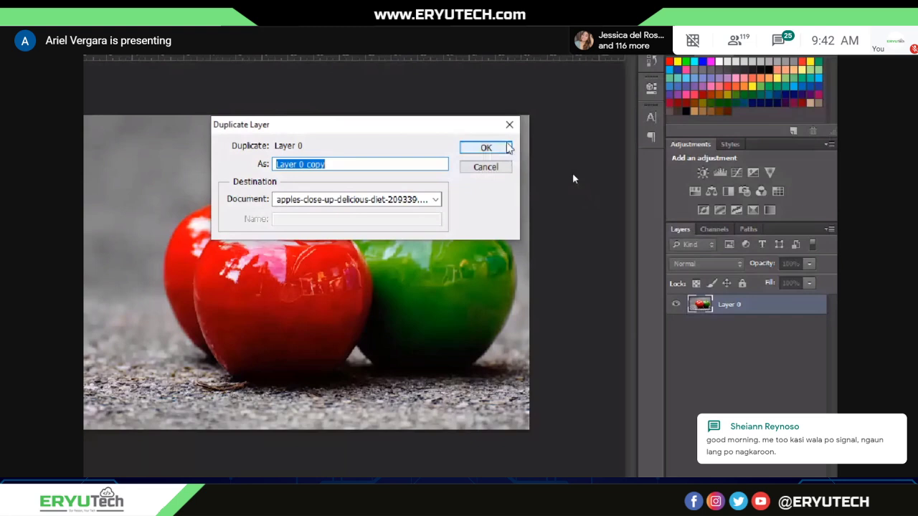
click(506, 147)
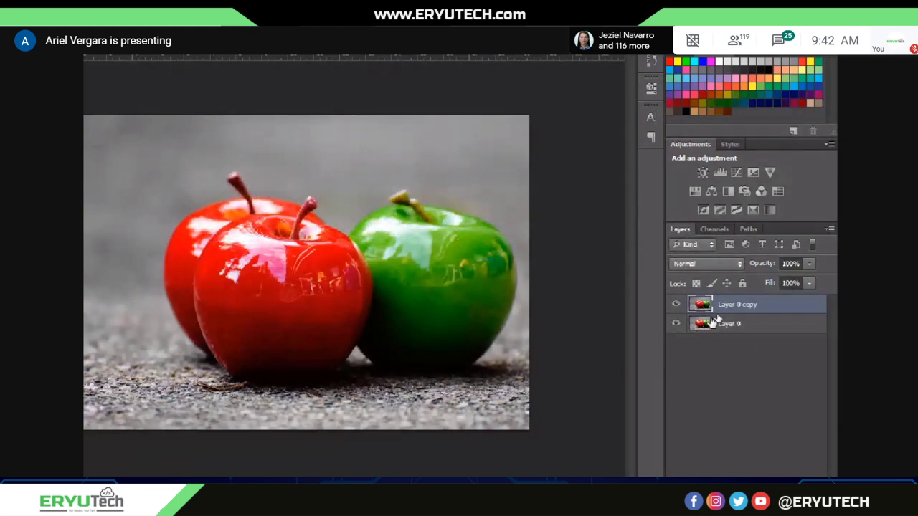
- Duplicate Layer 0 copy once more and delete the extra duplicate
key(v)
key(ctrl+j)
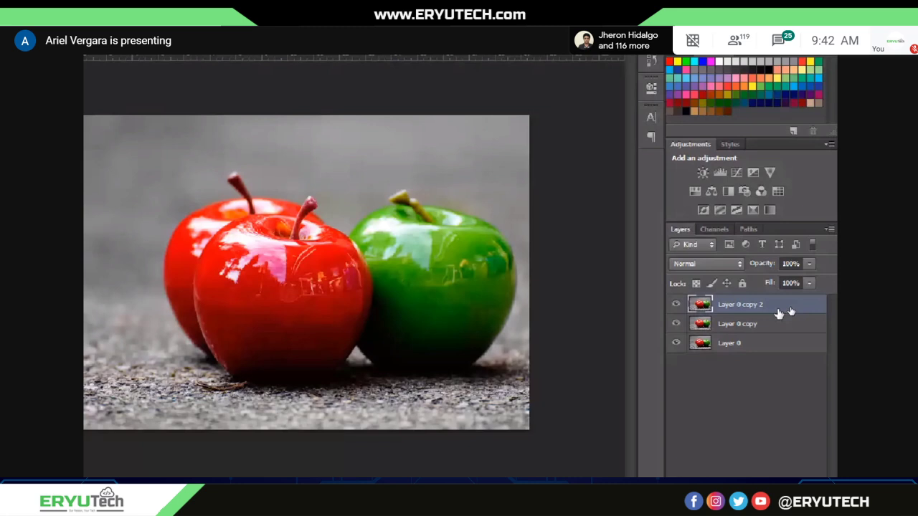
key(Delete)
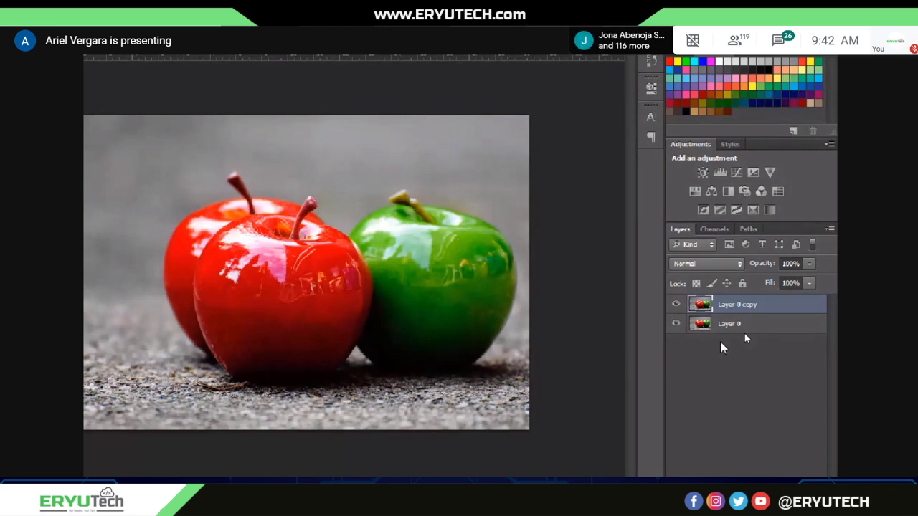
- Check both apple layers by hiding and showing each one, ending with Layer 0 copy selected
key(Tab)
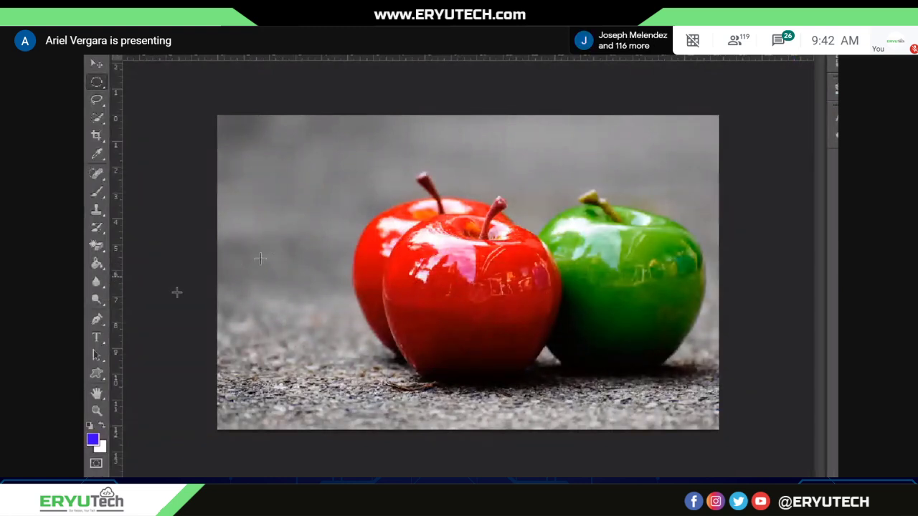
key(Tab)
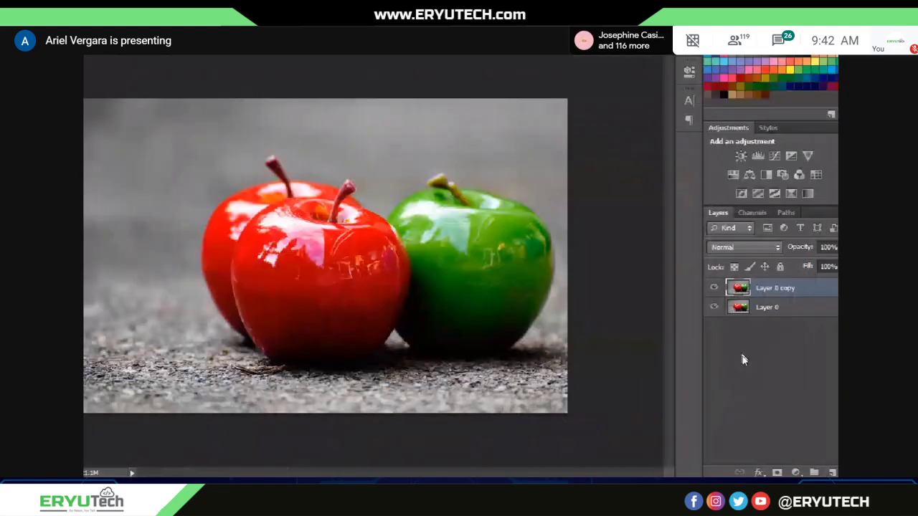
click(739, 307)
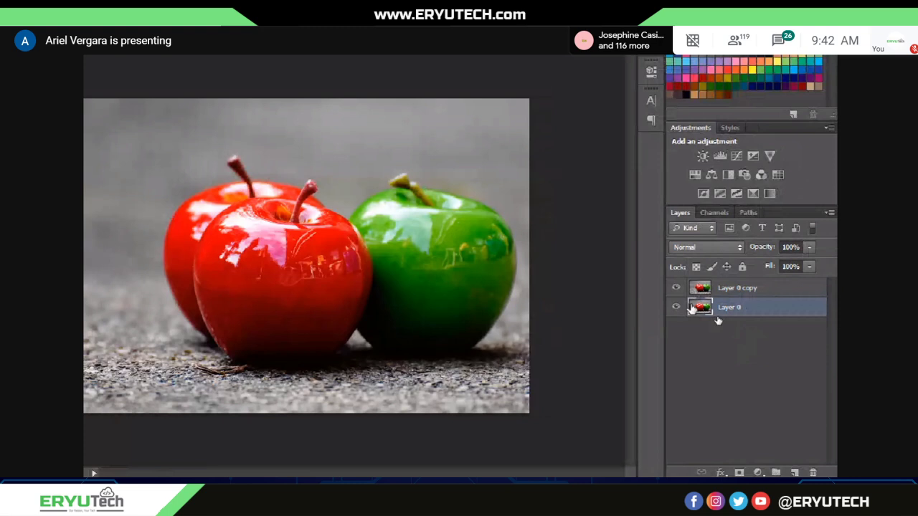
click(676, 307)
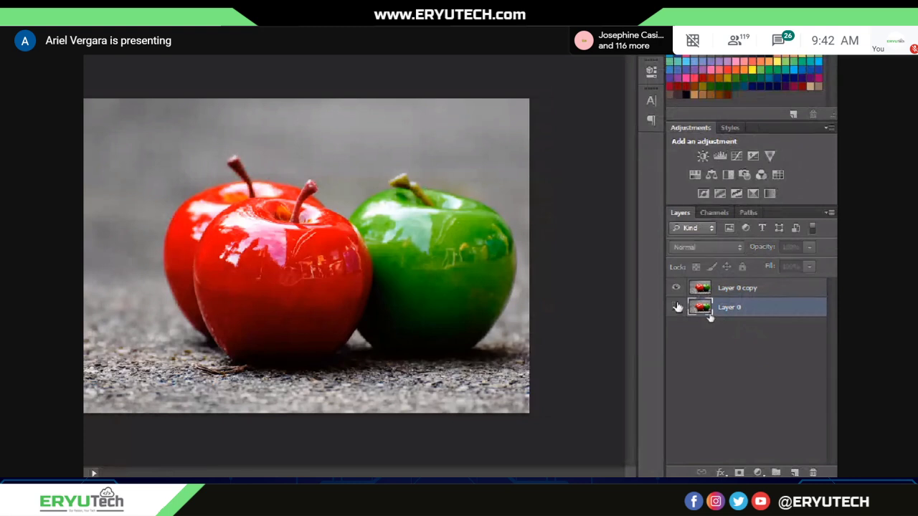
click(676, 288)
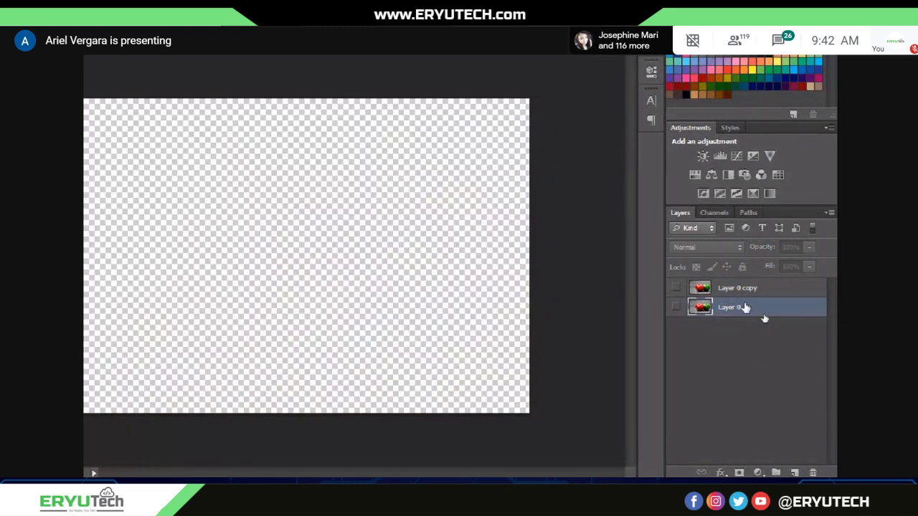
click(676, 307)
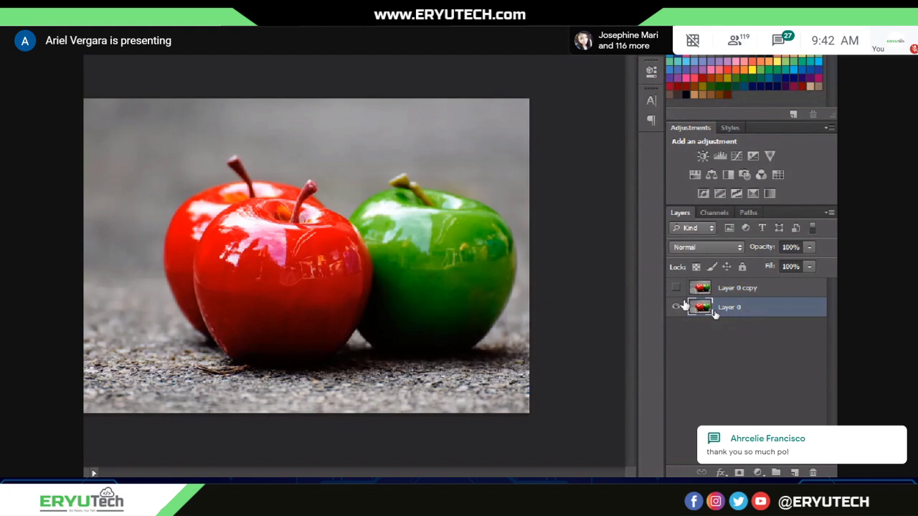
click(676, 288)
click(726, 289)
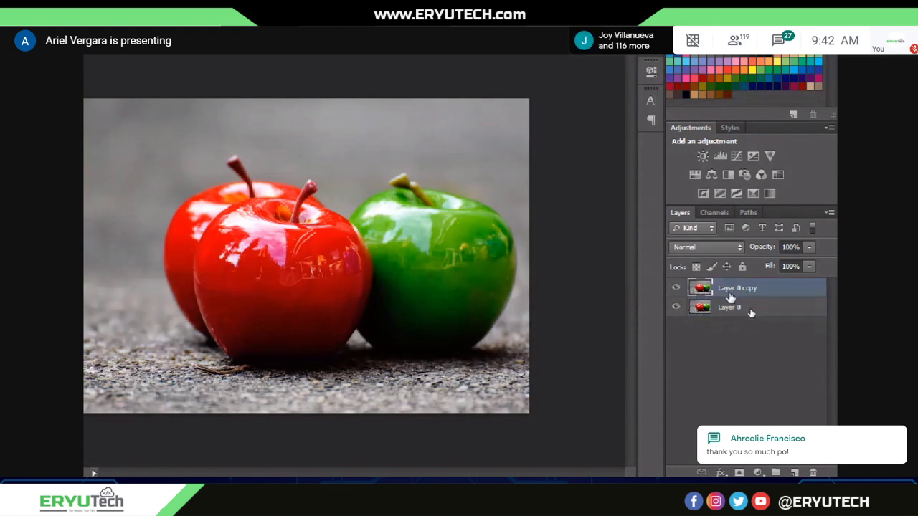
- Hide Layer 0 copy and make Layer 0 the active layer
click(677, 289)
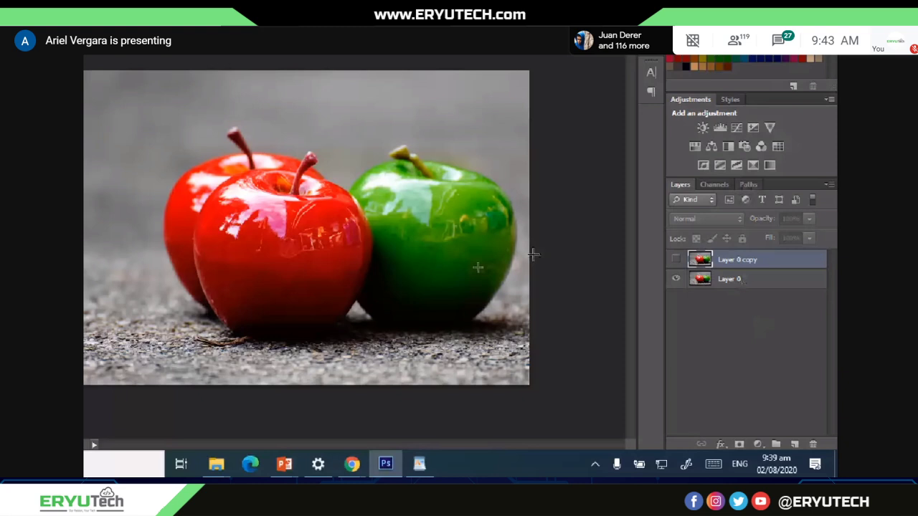
click(732, 283)
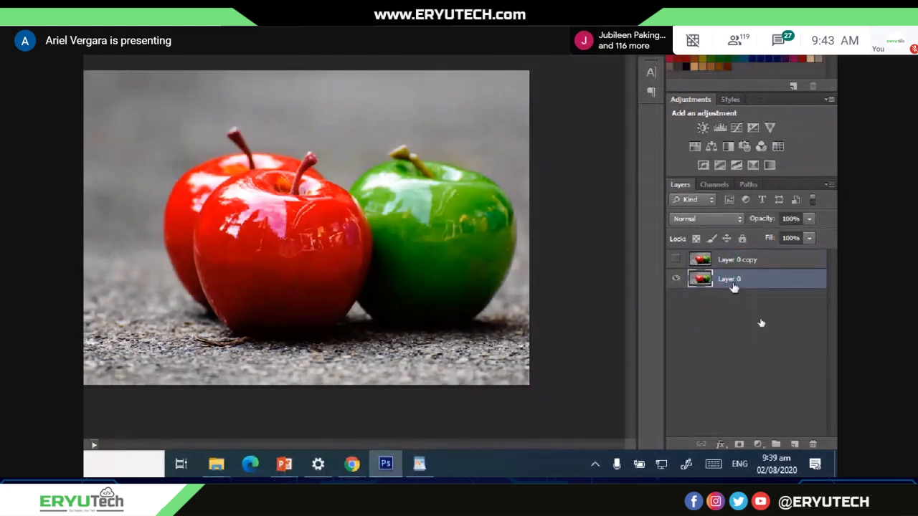
click(677, 260)
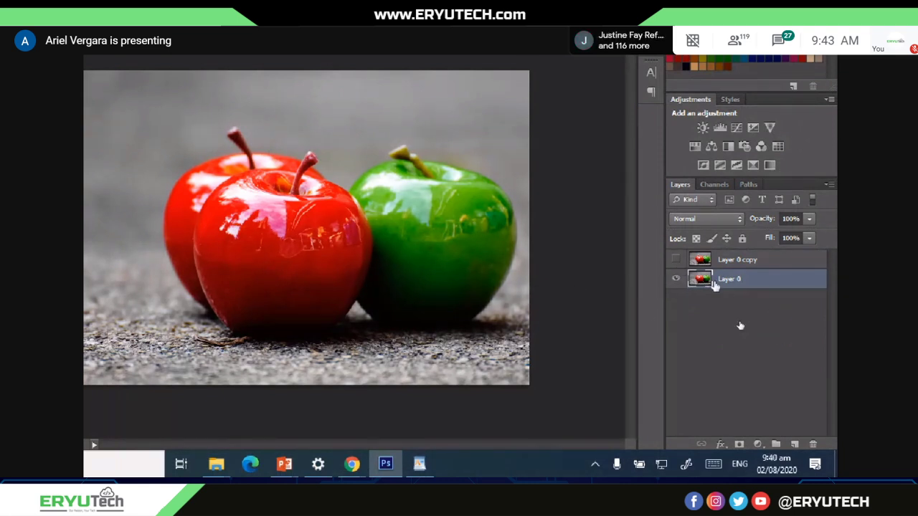
click(677, 262)
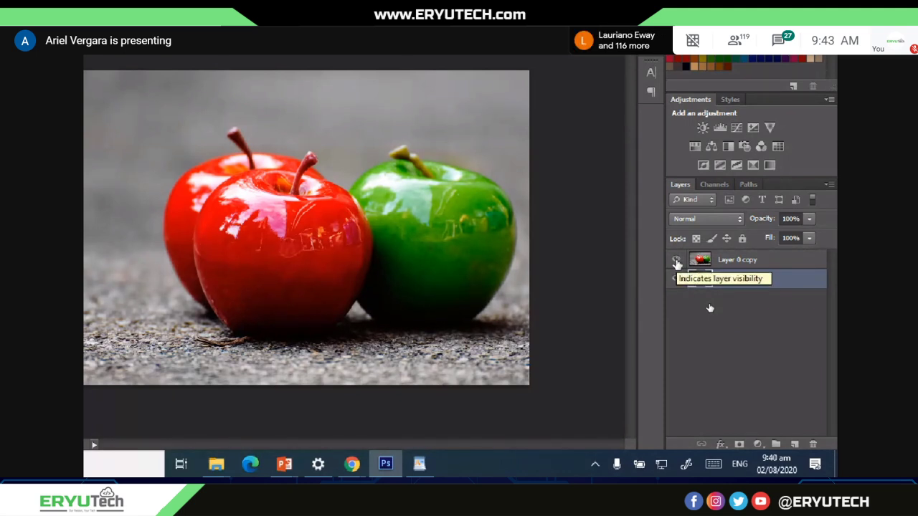
click(677, 261)
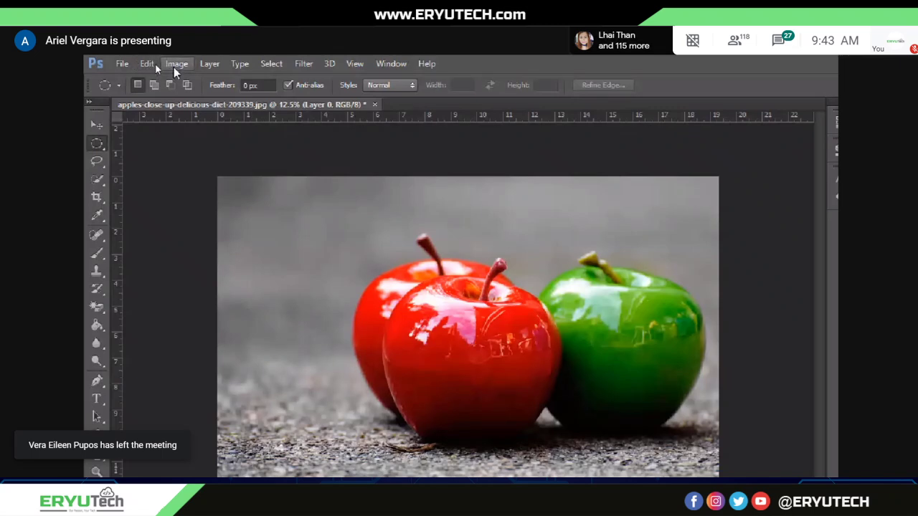
- Turn Layer 0 black and white with Hue/Saturation, keeping hue at 0 and setting saturation to -100
click(180, 68)
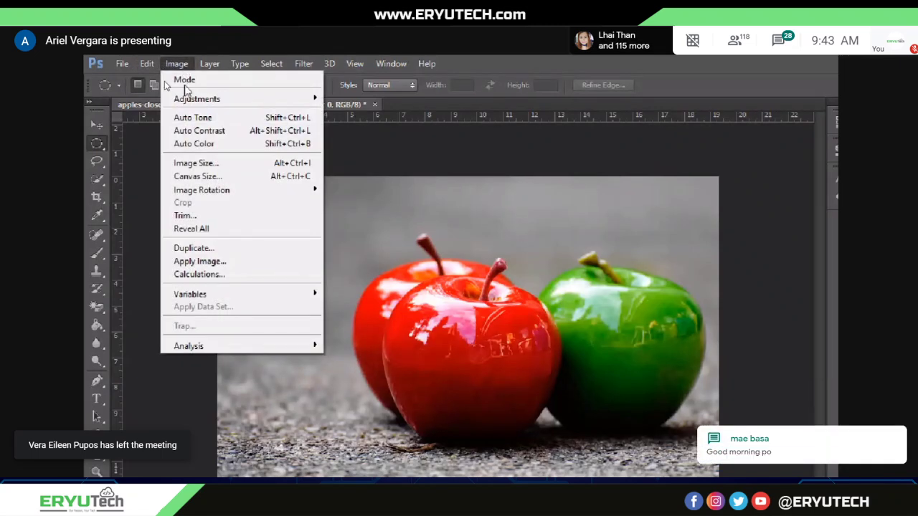
mouse_move(188, 101)
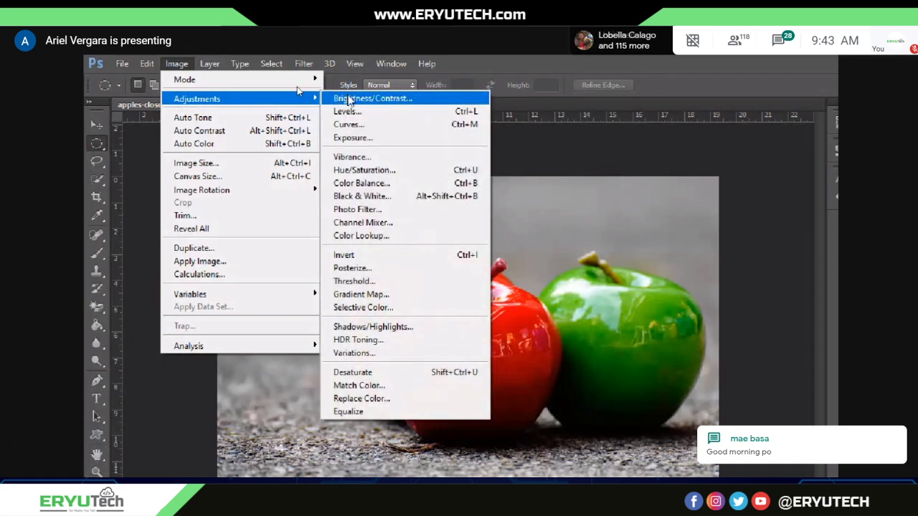
click(370, 172)
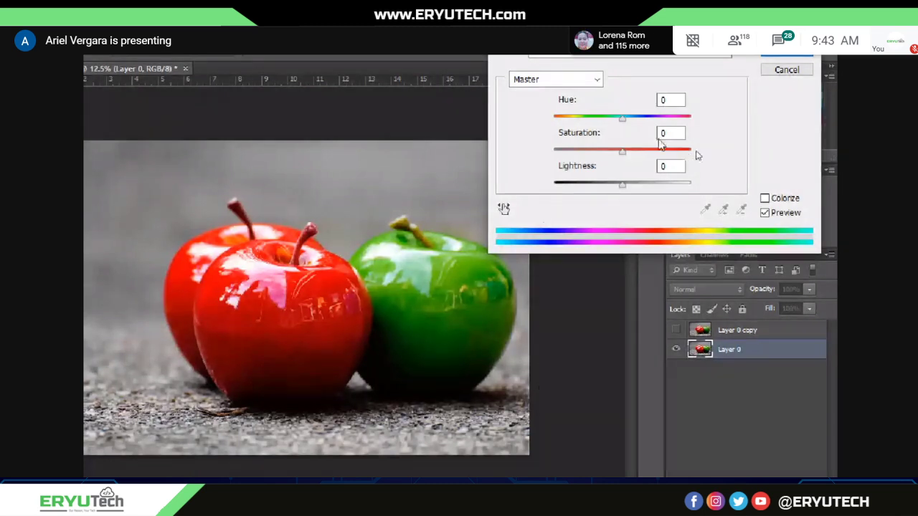
drag(622, 118, 554, 119)
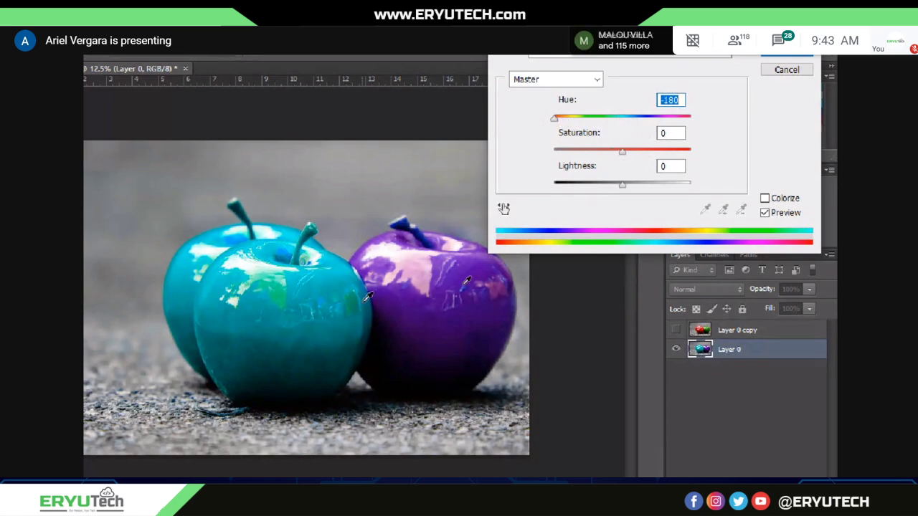
text(0)
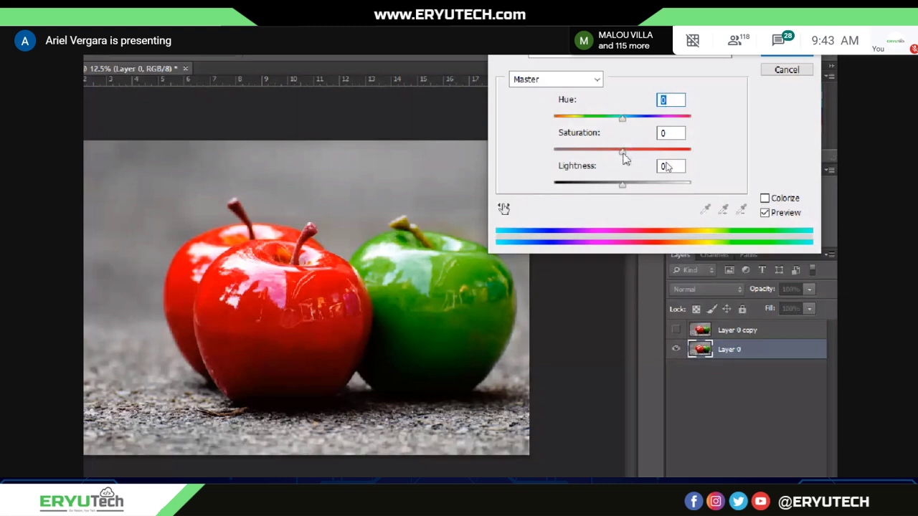
drag(622, 153, 549, 151)
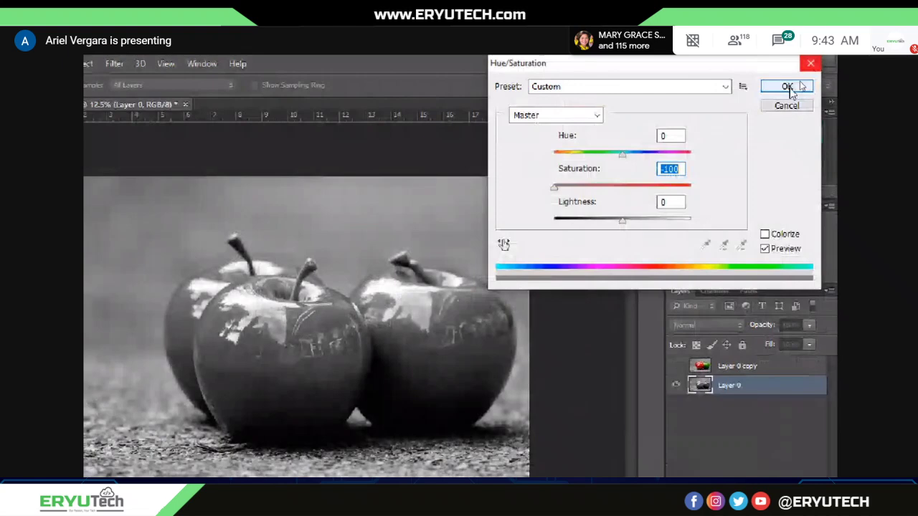
click(787, 87)
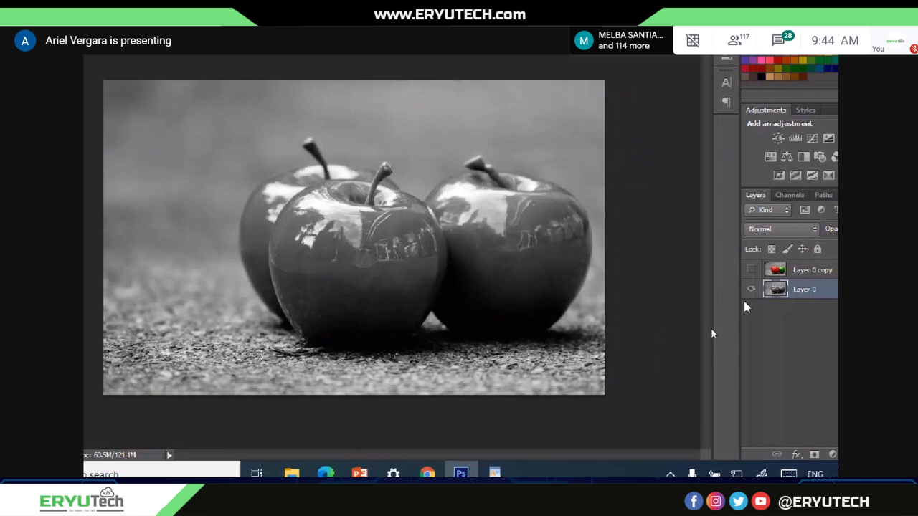
- Select Layer 0 copy and make it visible again, toggling it to compare the colored apples with the black-and-white layer
click(803, 270)
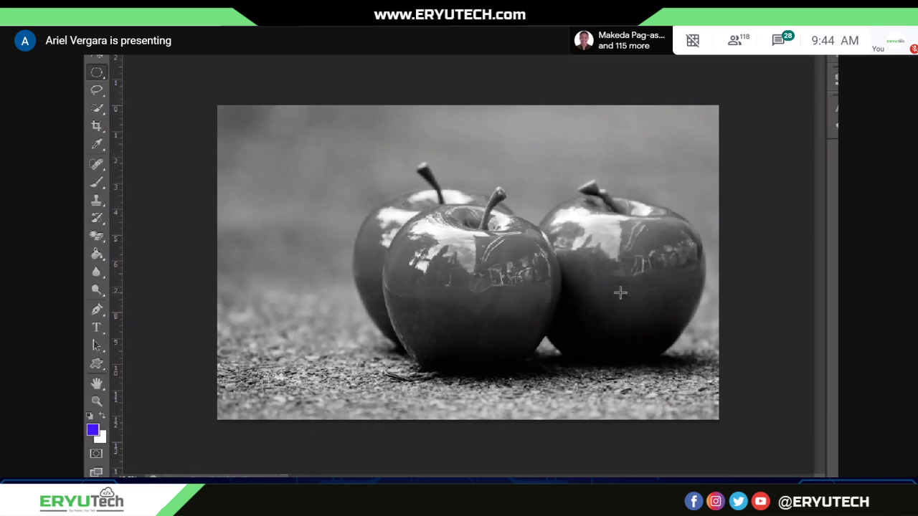
key(f)
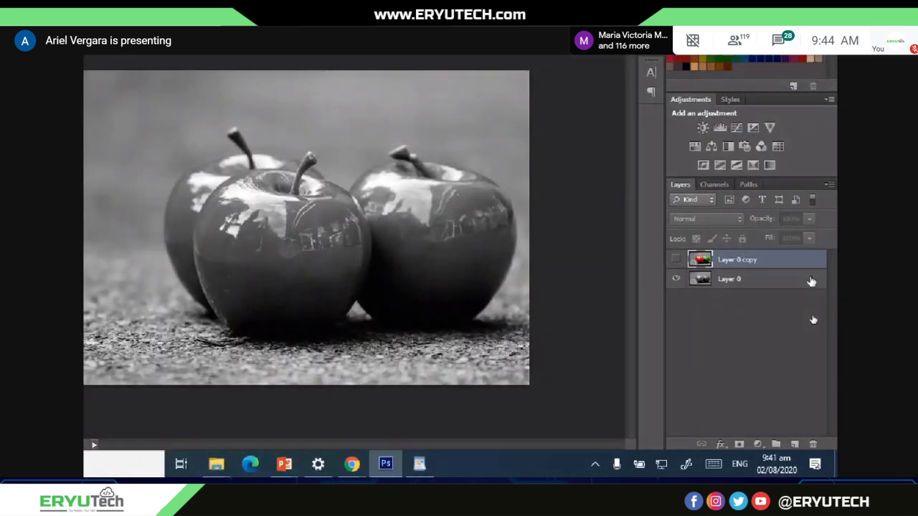
click(676, 259)
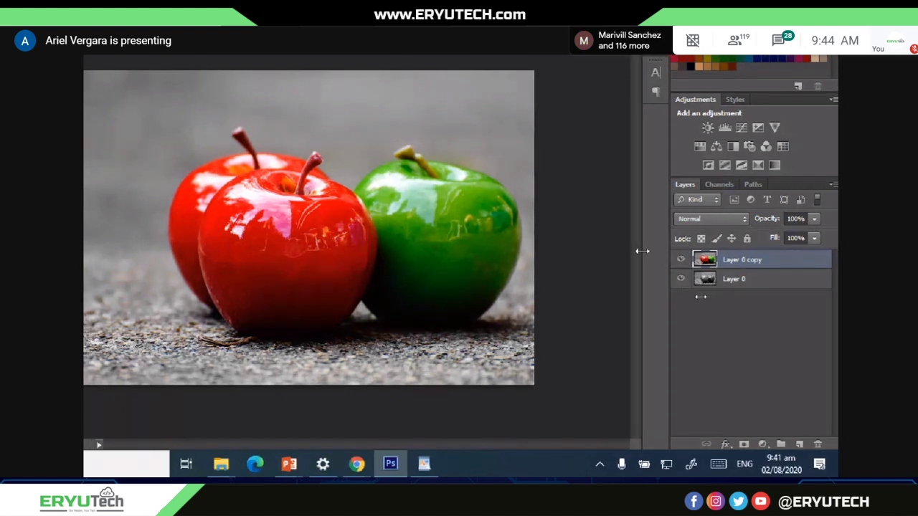
click(681, 260)
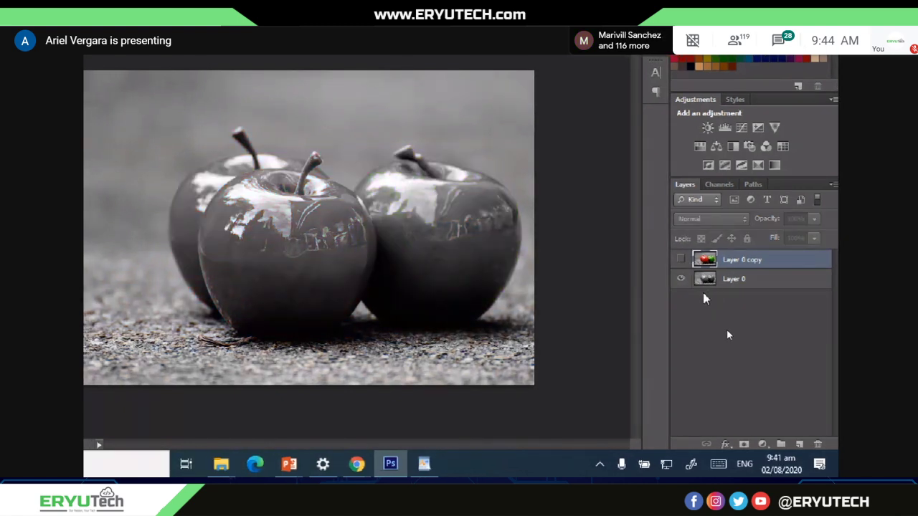
click(681, 260)
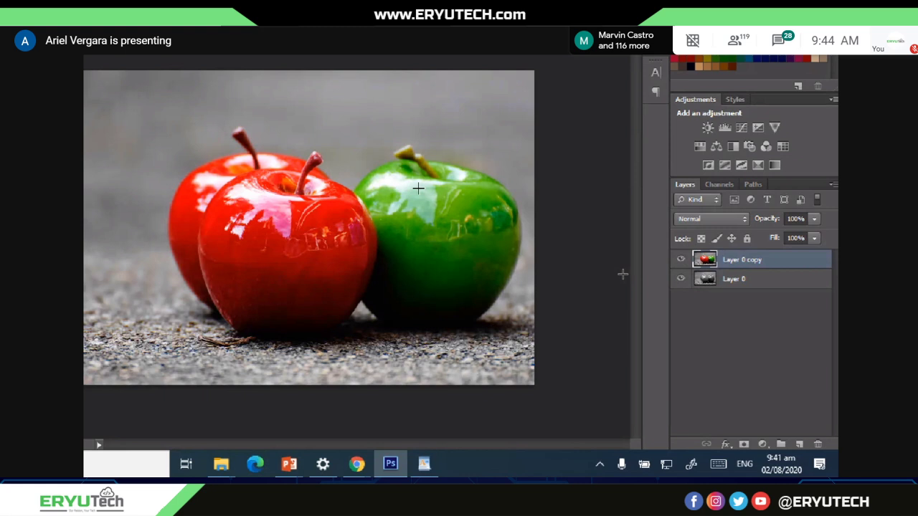
- Move Layer 0 copy beneath Layer 0, then return it to the top of the layer stack
drag(771, 265, 767, 289)
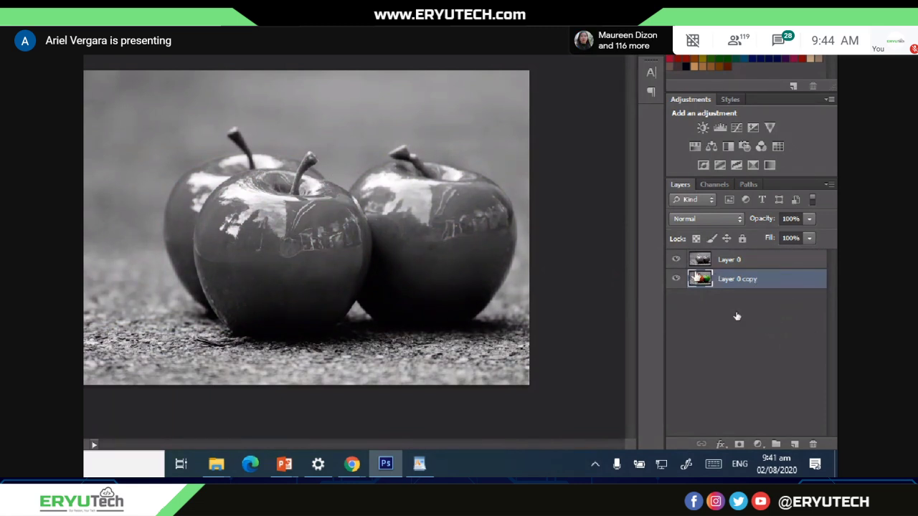
click(775, 262)
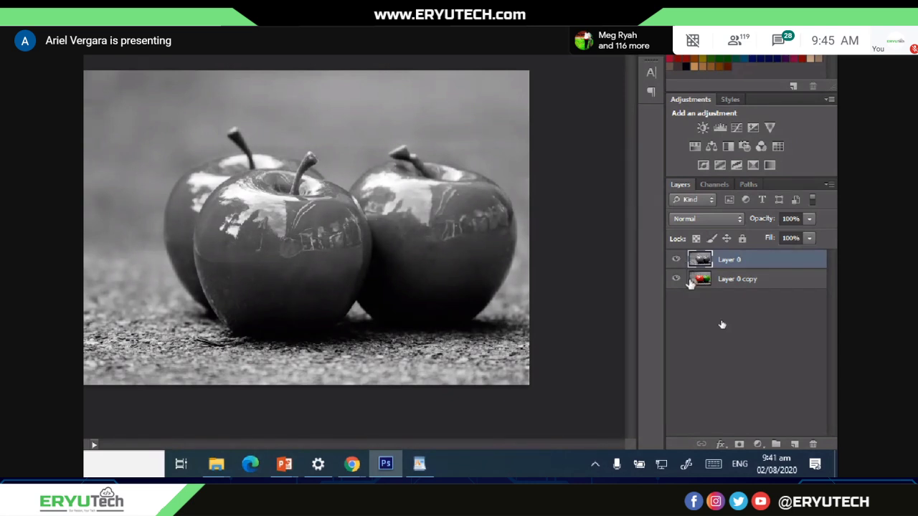
click(753, 282)
drag(753, 282, 752, 260)
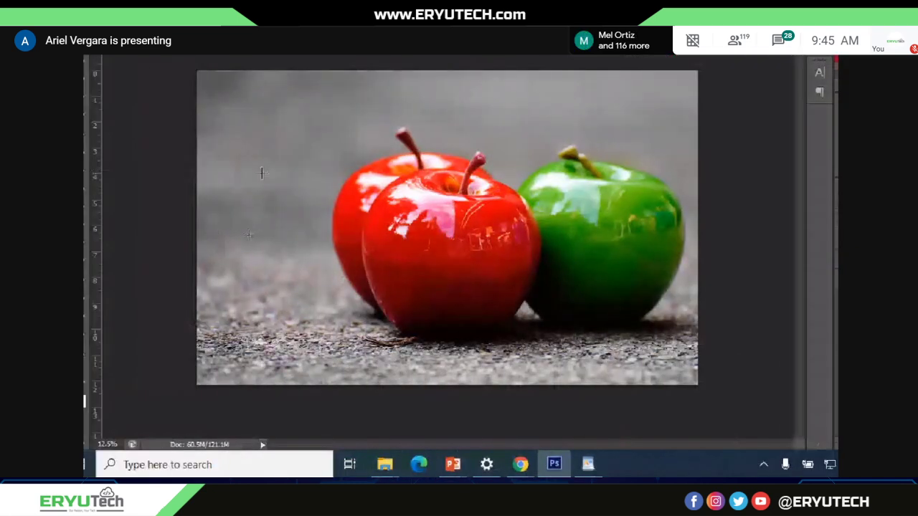
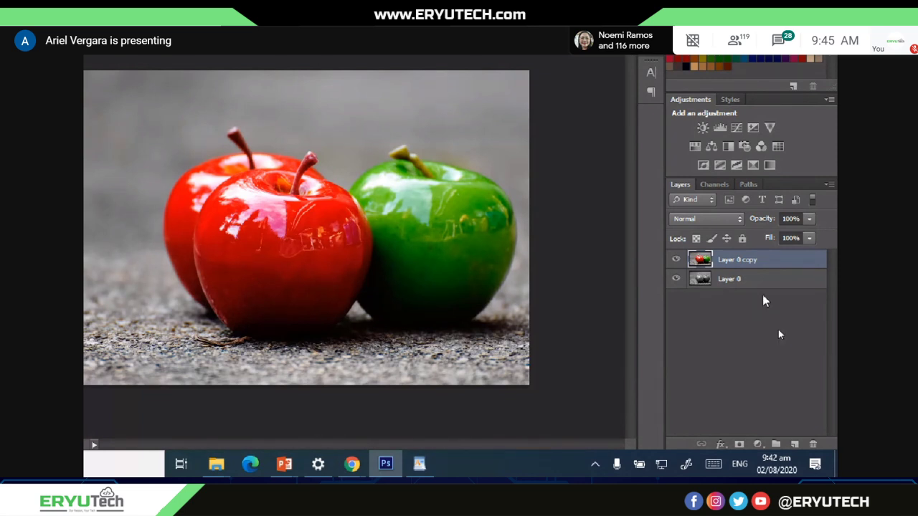
- Select Layer 0 and toggle the visibility of Layer 0 copy to compare the black-and-white and colored apples
click(763, 284)
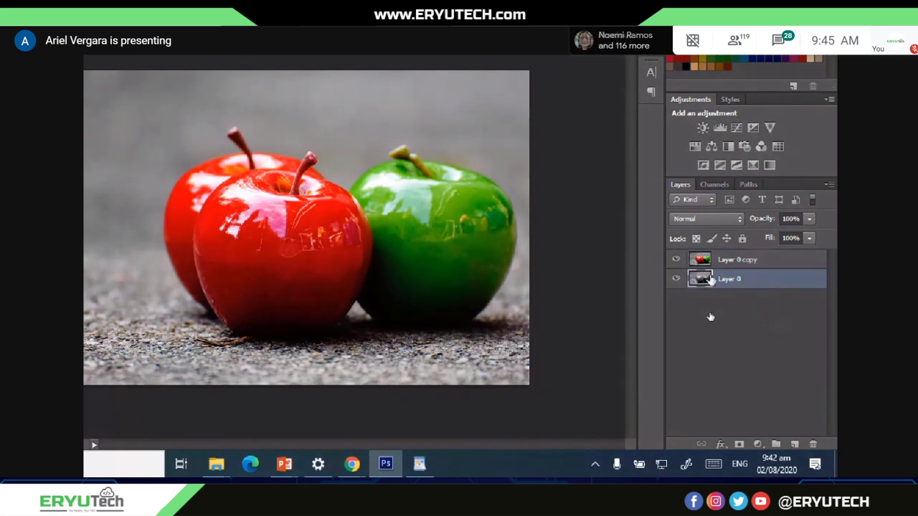
click(675, 261)
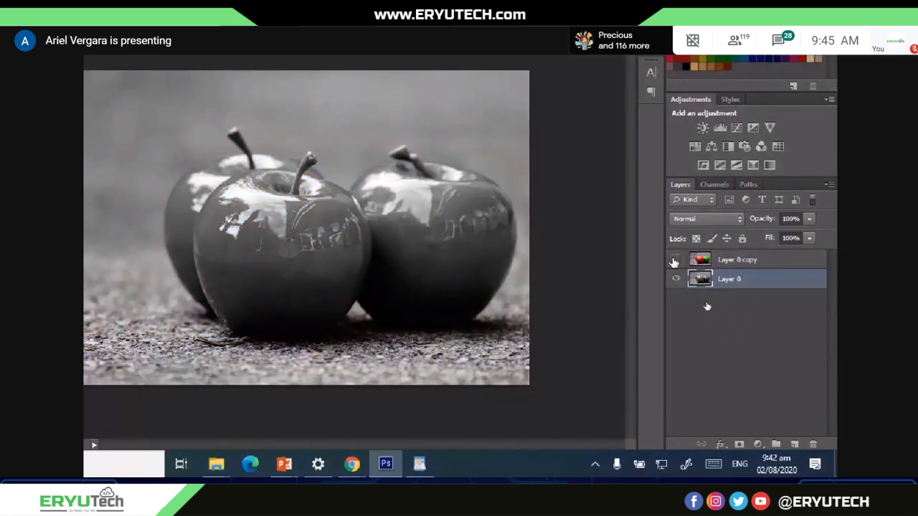
click(674, 261)
click(675, 262)
click(675, 261)
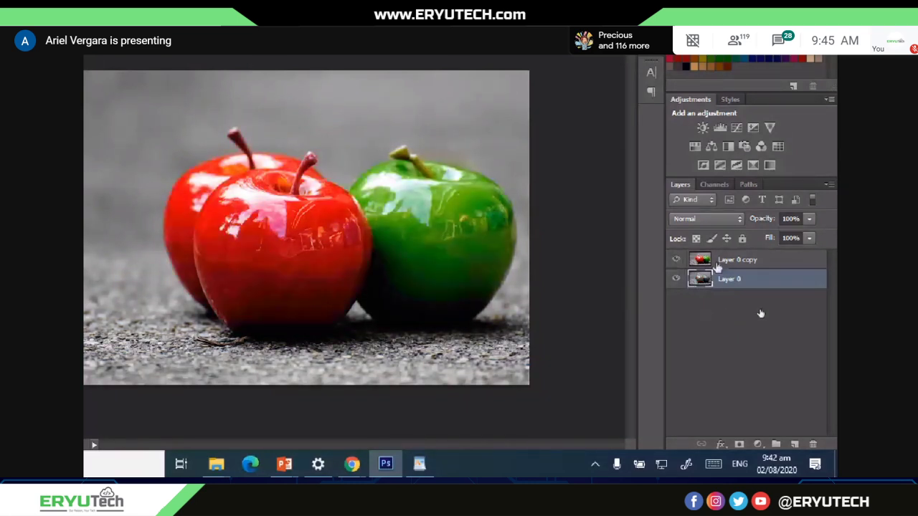
- Add a layer mask to Layer 0 copy and leave the mask selected for editing
click(759, 262)
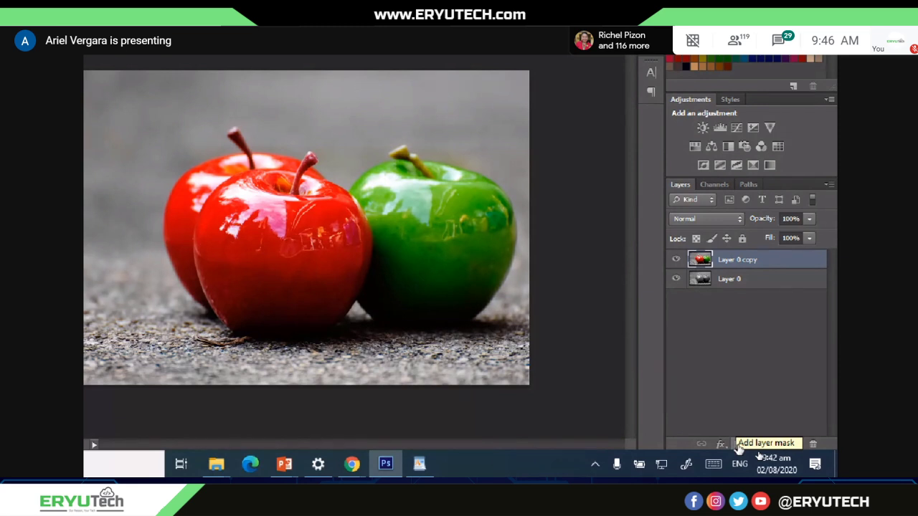
click(740, 444)
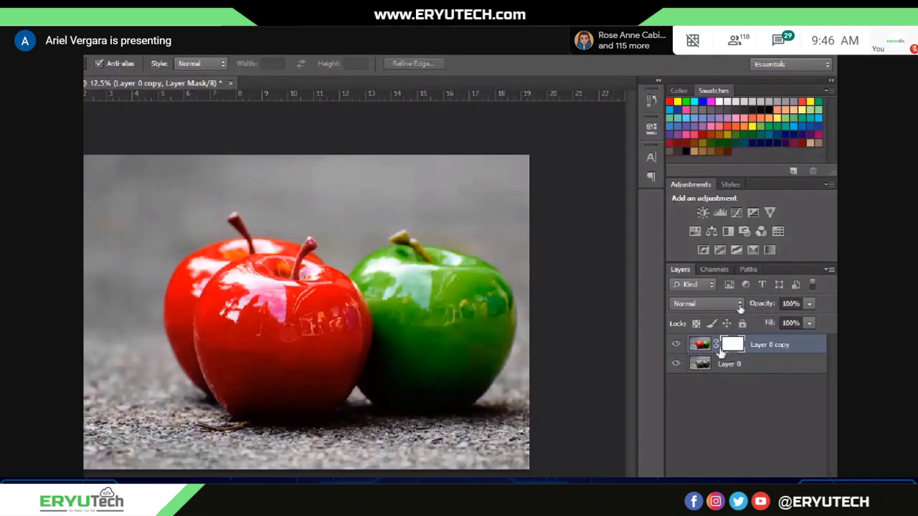
click(701, 345)
click(733, 347)
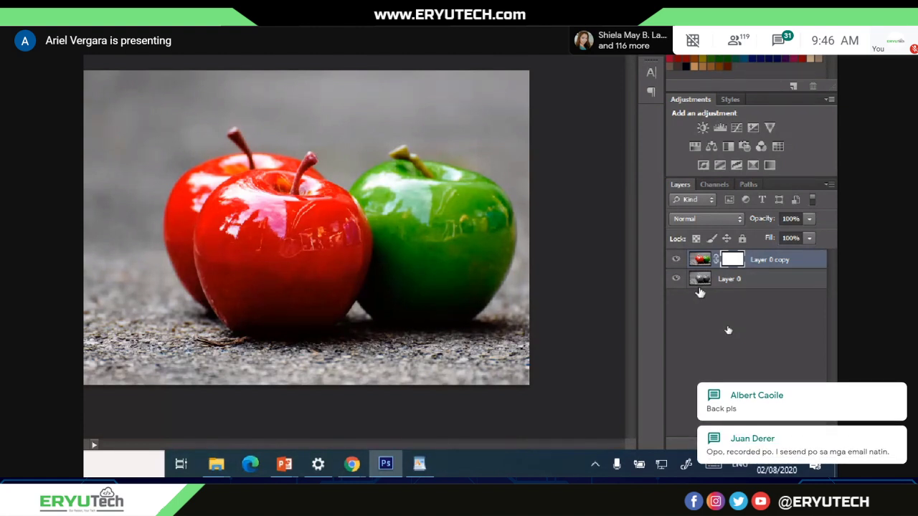
- Invert the layer mask of Layer 0 copy to black, then briefly hide Layer 0 to check the masking
double_click(735, 261)
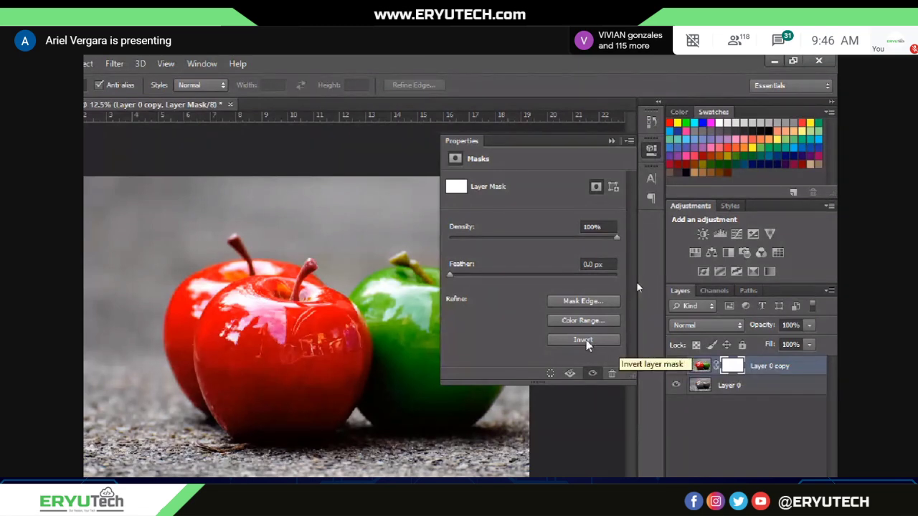
click(586, 341)
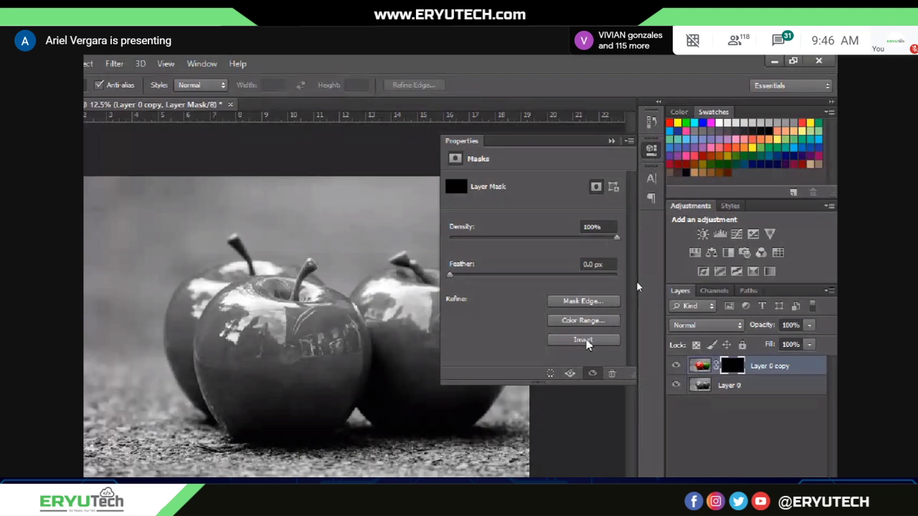
click(611, 145)
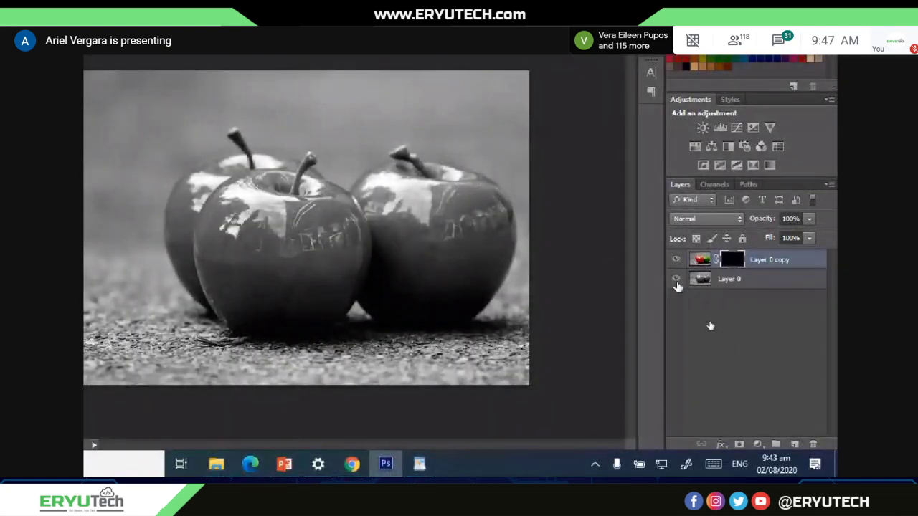
click(676, 281)
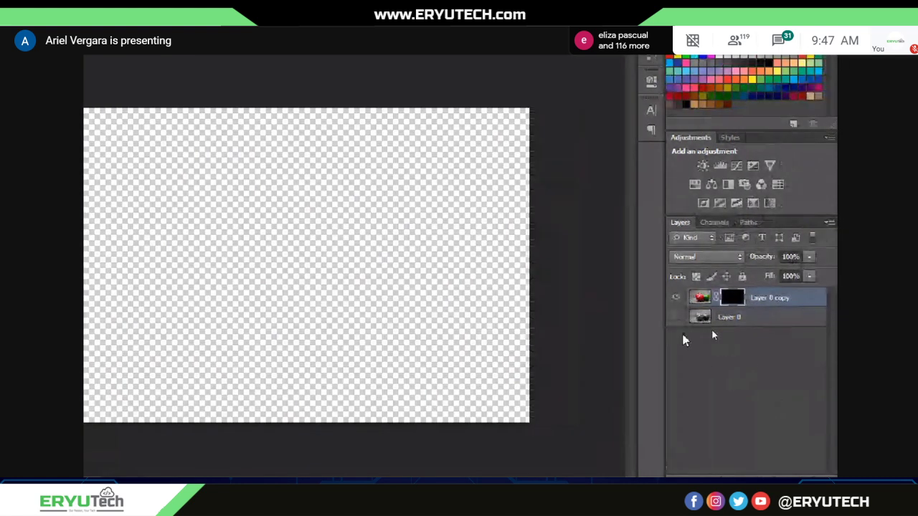
click(675, 317)
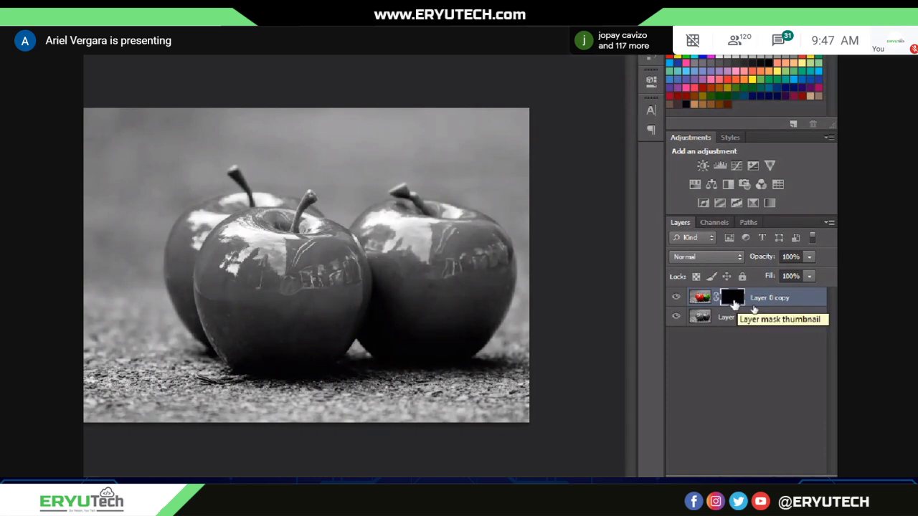
- Select the mask of Layer 0 copy, switch to the standard Eraser Tool and set its brush size to 123 px
click(733, 300)
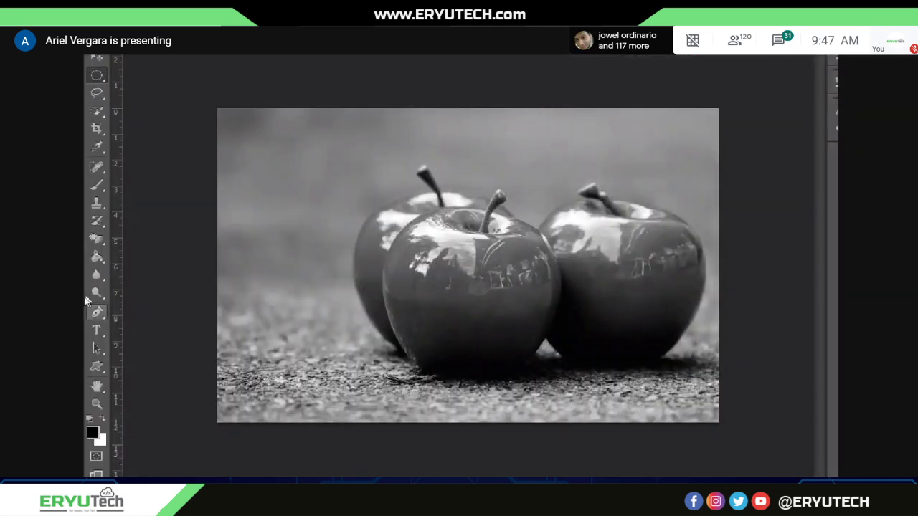
click(97, 241)
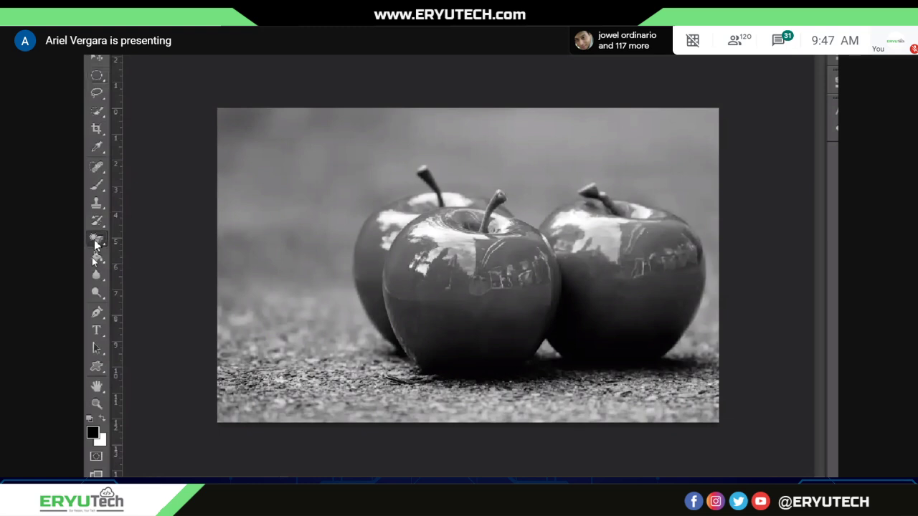
right_click(94, 245)
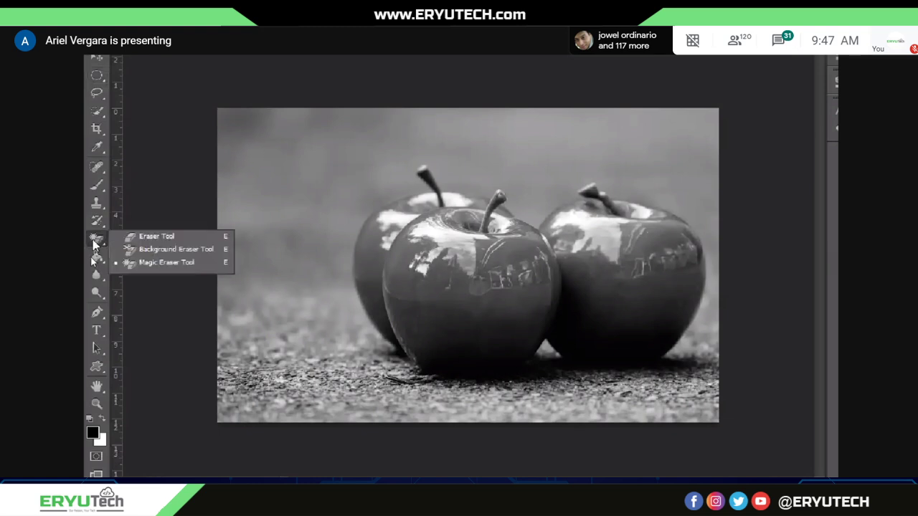
click(147, 238)
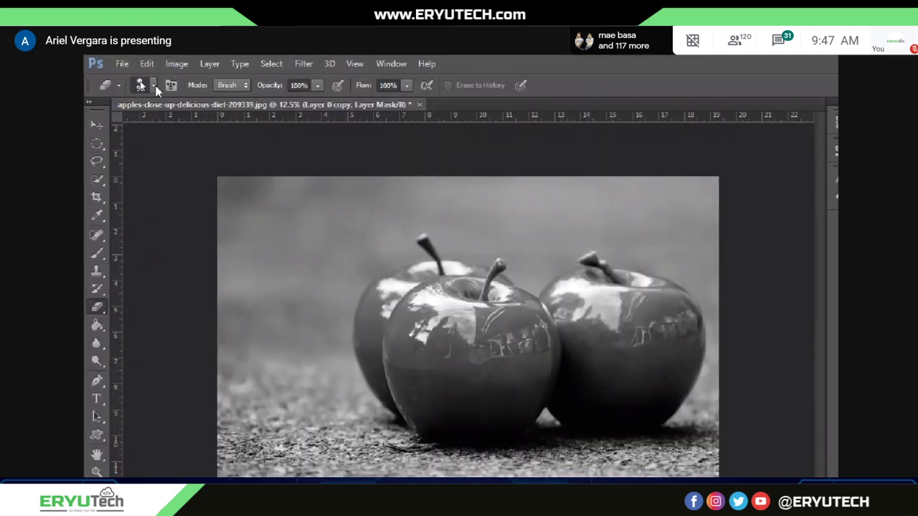
click(152, 85)
drag(164, 128, 178, 130)
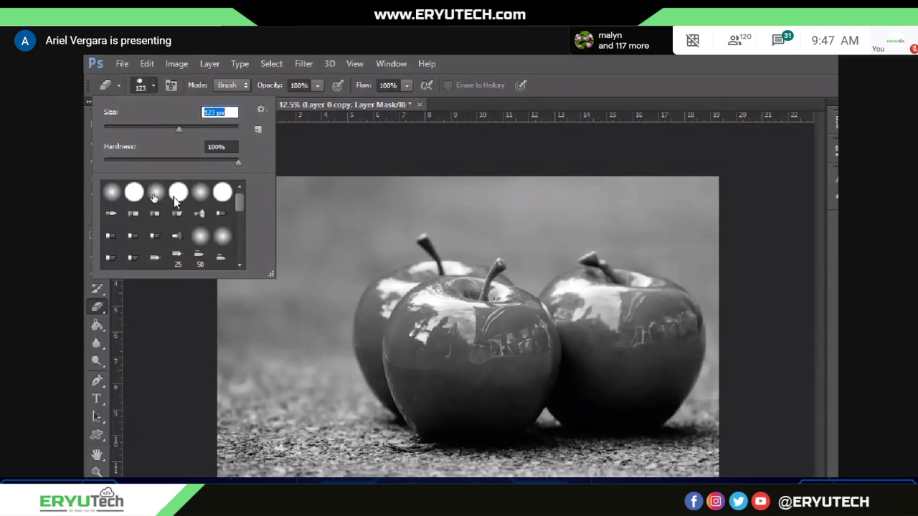
- Reselect the Eraser Tool and enlarge its brush slightly beyond 123 px
click(99, 314)
right_click(99, 313)
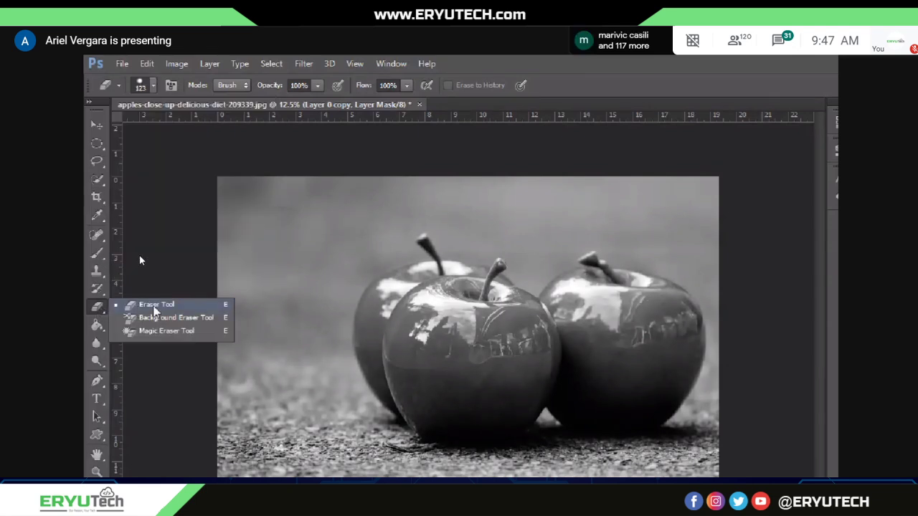
click(153, 307)
click(153, 85)
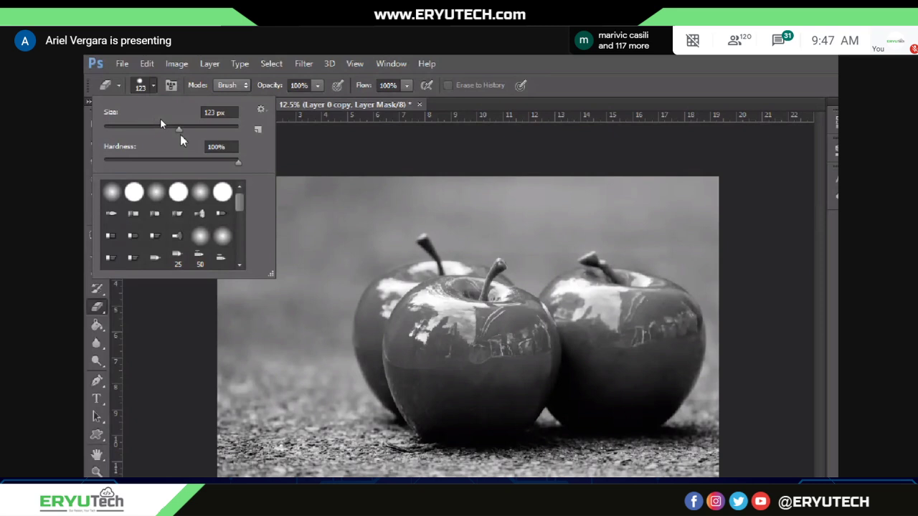
drag(179, 132, 184, 130)
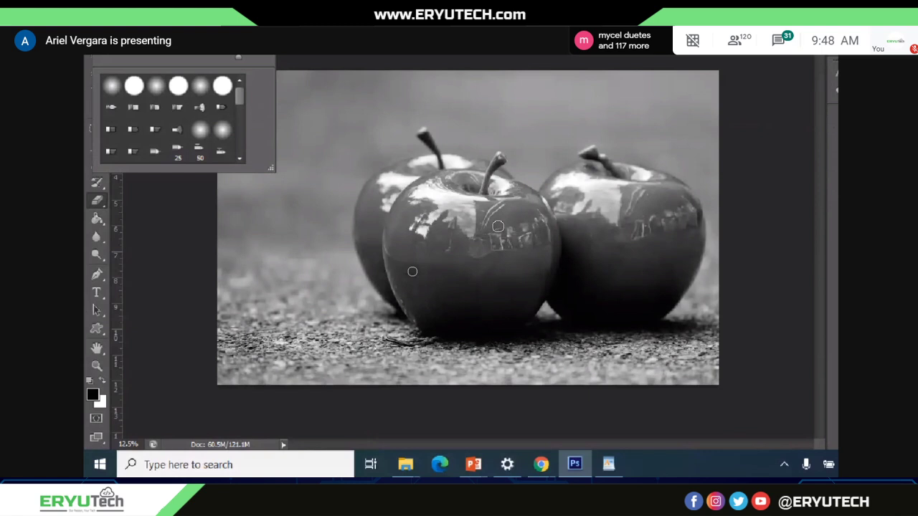
- Erase the black mask over the middle of the front apple to reveal its red color
click(497, 226)
mouse_move(482, 222)
mouse_down()
mouse_move(468, 255)
mouse_move(482, 219)
mouse_move(467, 227)
mouse_move(469, 253)
mouse_move(495, 249)
mouse_move(504, 226)
mouse_move(493, 215)
mouse_move(453, 227)
mouse_move(455, 244)
mouse_move(482, 257)
mouse_move(512, 236)
mouse_move(458, 222)
mouse_move(452, 285)
mouse_move(458, 279)
mouse_move(444, 268)
mouse_move(465, 287)
mouse_move(475, 273)
mouse_move(474, 290)
mouse_move(487, 287)
mouse_move(503, 259)
mouse_move(485, 277)
mouse_move(496, 274)
mouse_move(483, 293)
mouse_up()
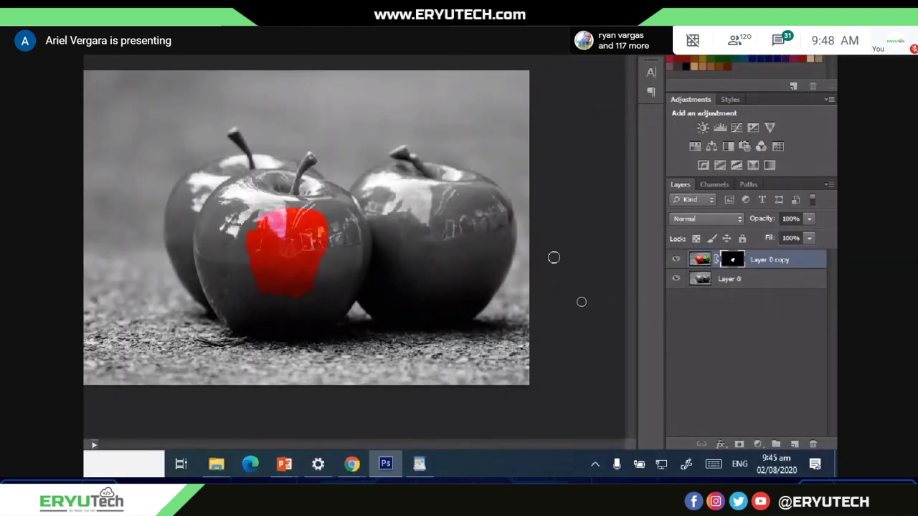
mouse_move(282, 223)
mouse_down()
mouse_move(270, 219)
mouse_move(294, 206)
mouse_move(316, 213)
mouse_move(251, 218)
mouse_move(270, 288)
mouse_move(308, 293)
mouse_move(330, 247)
mouse_up()
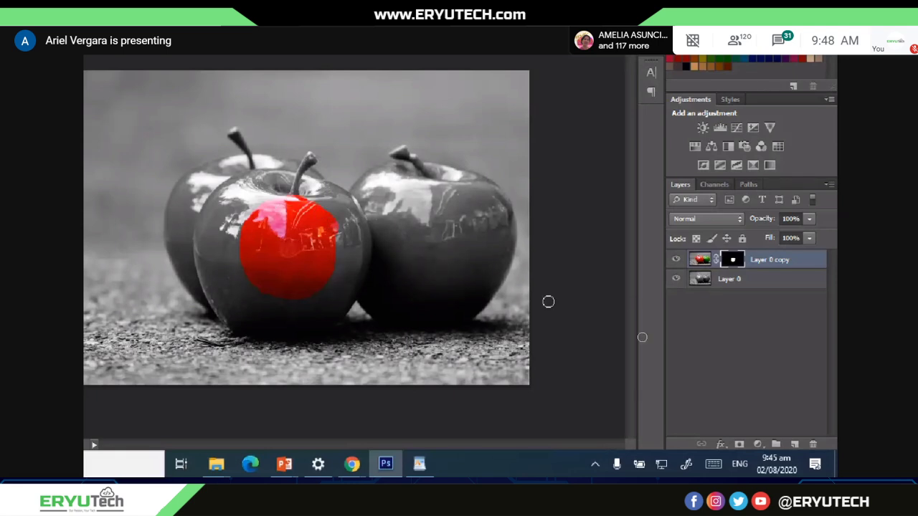
- Hide Layer 0, erase more mask around the revealed patch of the front apple, and show Layer 0 again
click(675, 280)
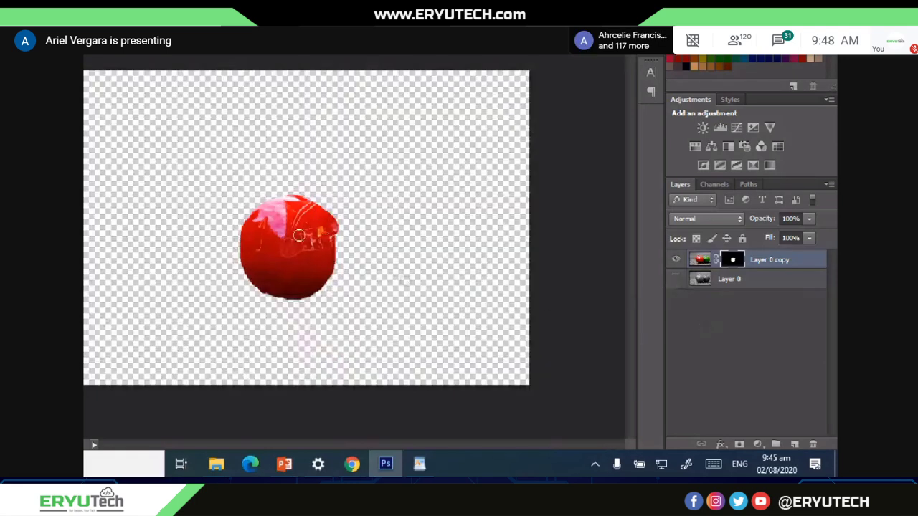
mouse_move(337, 215)
mouse_down()
mouse_move(250, 281)
mouse_move(247, 217)
mouse_move(287, 196)
mouse_move(325, 204)
mouse_move(299, 190)
mouse_move(261, 193)
mouse_move(243, 225)
mouse_move(256, 264)
mouse_up()
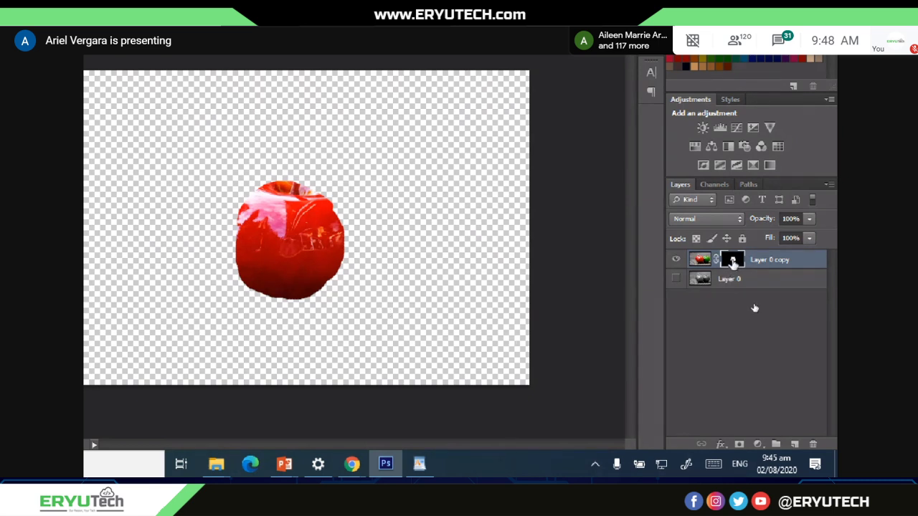
click(677, 281)
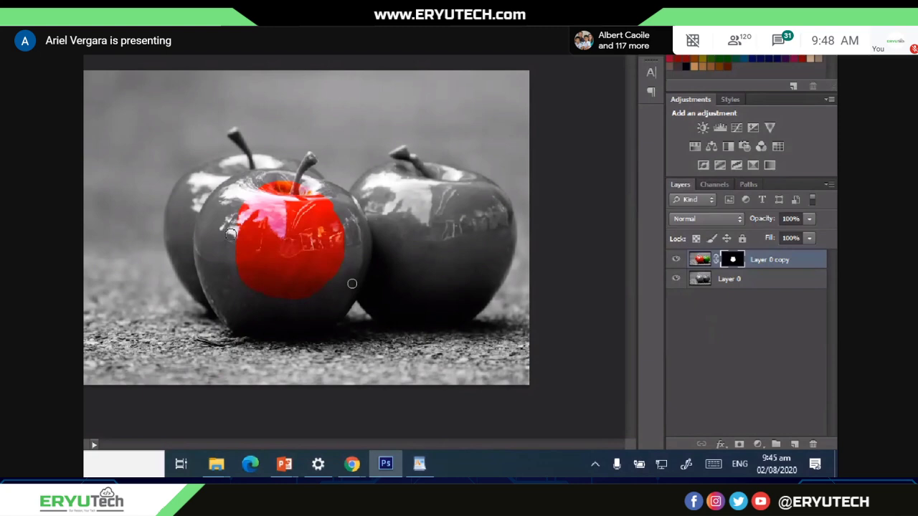
- Erase the mask over the rest of the front apple, out to its edges and up its stem
scroll(228, 235, up, 3)
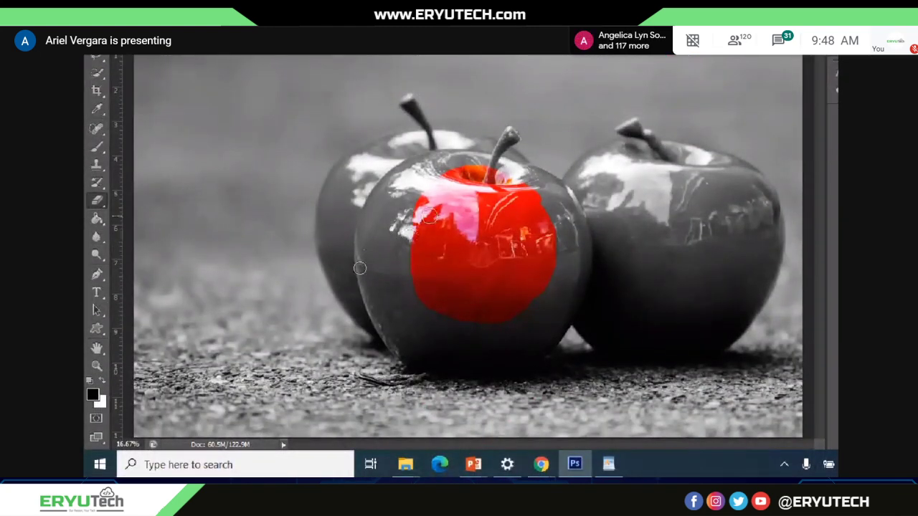
mouse_move(409, 231)
mouse_down()
mouse_move(406, 270)
mouse_move(414, 204)
mouse_move(441, 182)
mouse_move(409, 208)
mouse_move(421, 185)
mouse_move(445, 167)
mouse_move(468, 166)
mouse_move(423, 231)
mouse_move(467, 172)
mouse_move(412, 191)
mouse_move(378, 258)
mouse_move(380, 234)
mouse_move(373, 249)
mouse_move(388, 320)
mouse_move(410, 352)
mouse_up()
mouse_move(394, 292)
mouse_down()
mouse_move(420, 314)
mouse_move(411, 329)
mouse_move(406, 306)
mouse_move(415, 344)
mouse_move(460, 324)
mouse_move(449, 317)
mouse_move(470, 332)
mouse_move(487, 320)
mouse_move(473, 350)
mouse_move(518, 329)
mouse_move(540, 260)
mouse_move(528, 312)
mouse_move(505, 338)
mouse_move(502, 331)
mouse_move(548, 279)
mouse_move(550, 240)
mouse_move(554, 269)
mouse_move(514, 337)
mouse_move(571, 241)
mouse_move(575, 261)
mouse_move(535, 346)
mouse_move(512, 349)
mouse_move(478, 330)
mouse_up()
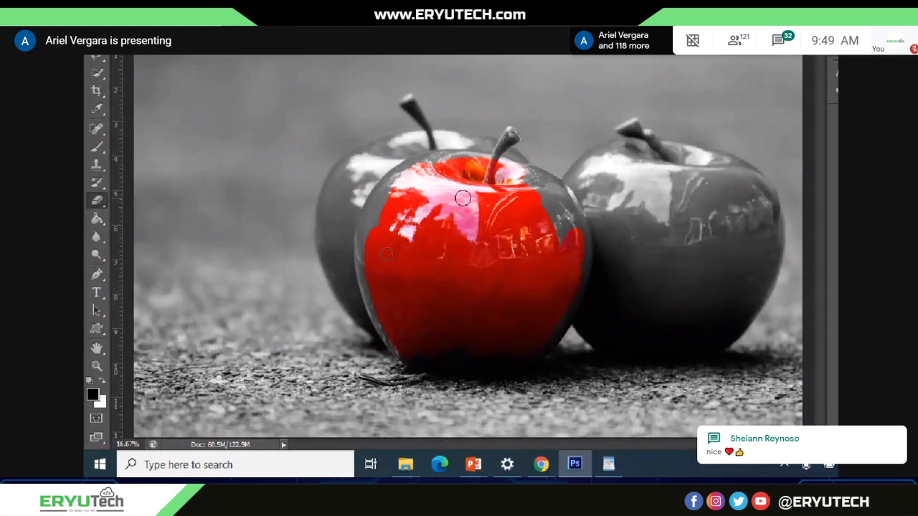
mouse_move(501, 204)
mouse_down()
mouse_move(459, 167)
mouse_move(417, 164)
mouse_move(366, 236)
mouse_move(378, 293)
mouse_move(378, 193)
mouse_move(368, 280)
mouse_move(364, 229)
mouse_move(373, 311)
mouse_move(420, 368)
mouse_move(403, 354)
mouse_move(384, 291)
mouse_up()
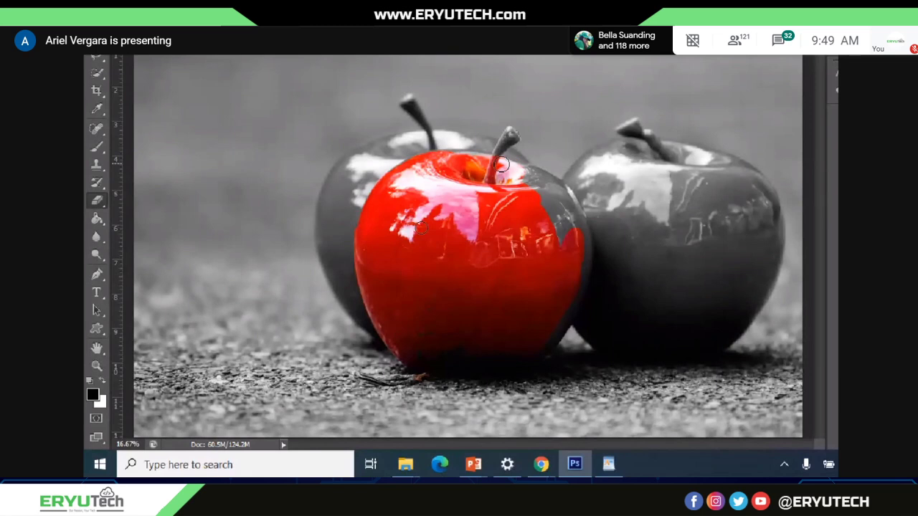
mouse_move(500, 165)
mouse_down()
mouse_move(553, 181)
mouse_move(579, 216)
mouse_move(587, 269)
mouse_up()
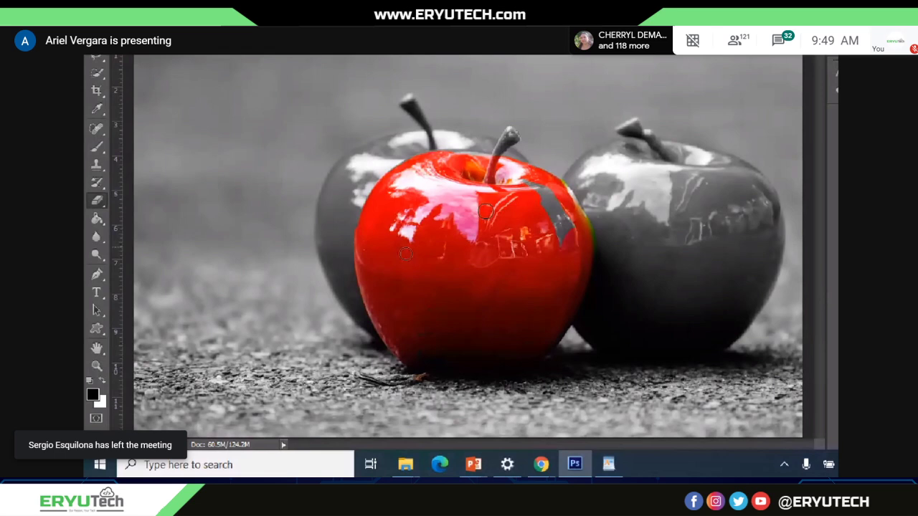
mouse_move(549, 225)
mouse_down()
mouse_move(546, 190)
mouse_move(566, 190)
mouse_move(587, 226)
mouse_up()
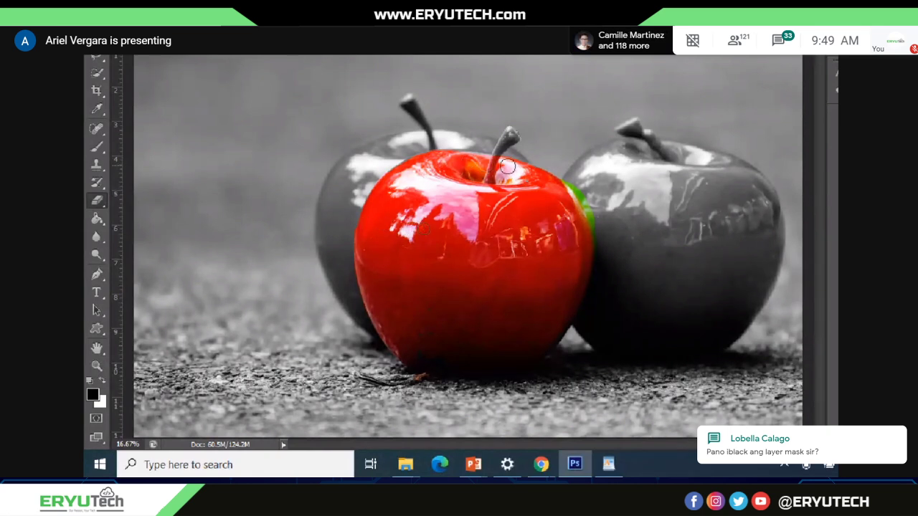
mouse_move(507, 166)
mouse_down()
mouse_move(508, 126)
mouse_move(502, 142)
mouse_move(511, 147)
mouse_move(518, 131)
mouse_move(493, 164)
mouse_move(508, 127)
mouse_up()
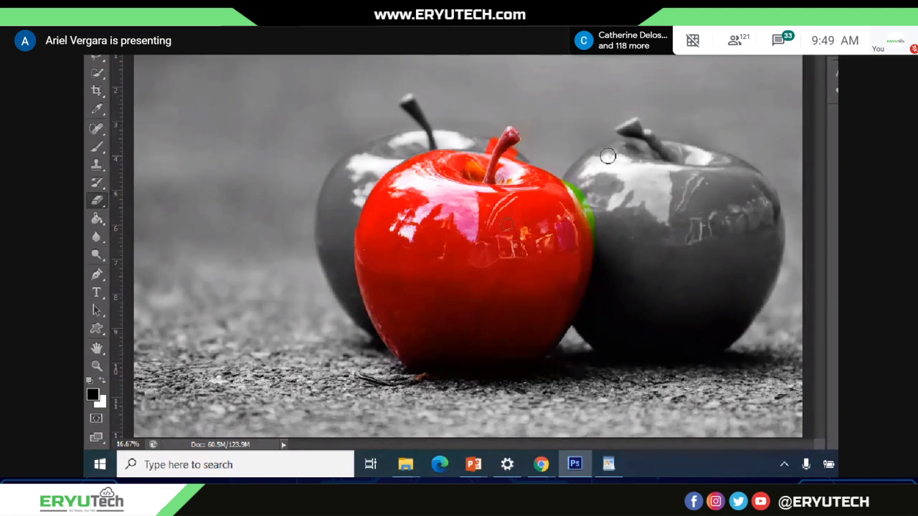
- Erase the mask over the part of the green apple bordering the front apple to reveal its color
mouse_move(565, 170)
mouse_down()
mouse_move(626, 247)
mouse_move(608, 217)
mouse_move(599, 234)
mouse_up()
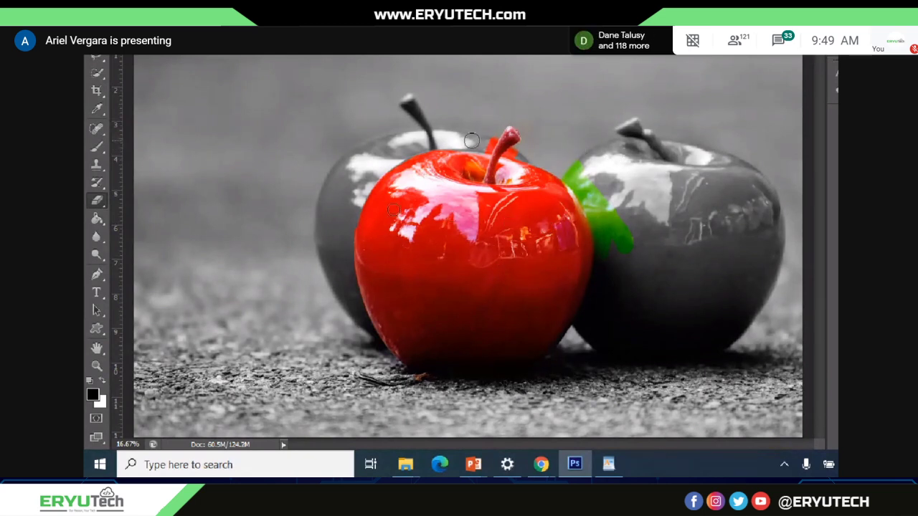
drag(490, 142, 502, 148)
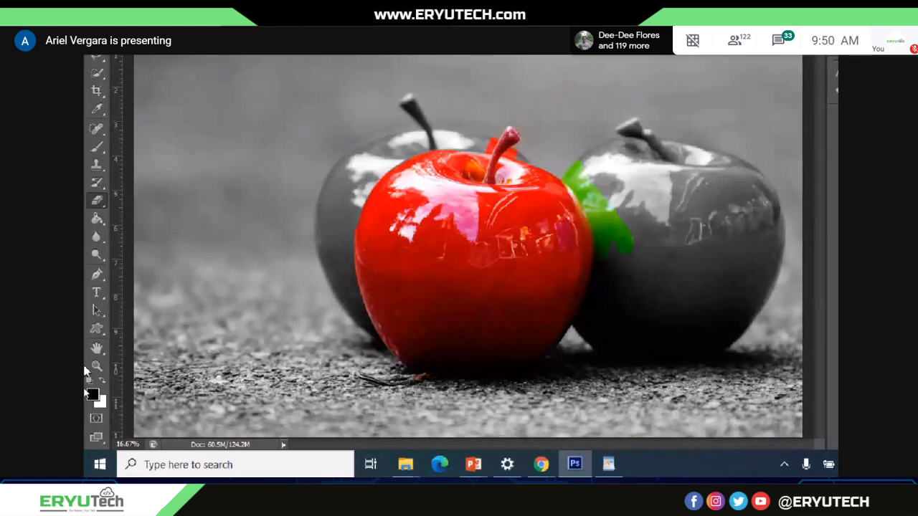
key(ctrl+plus)
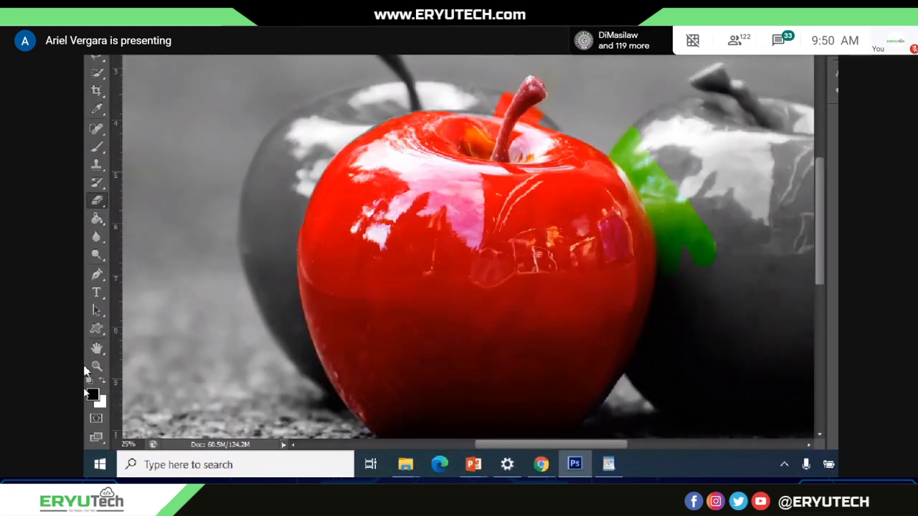
key(ctrl+minus)
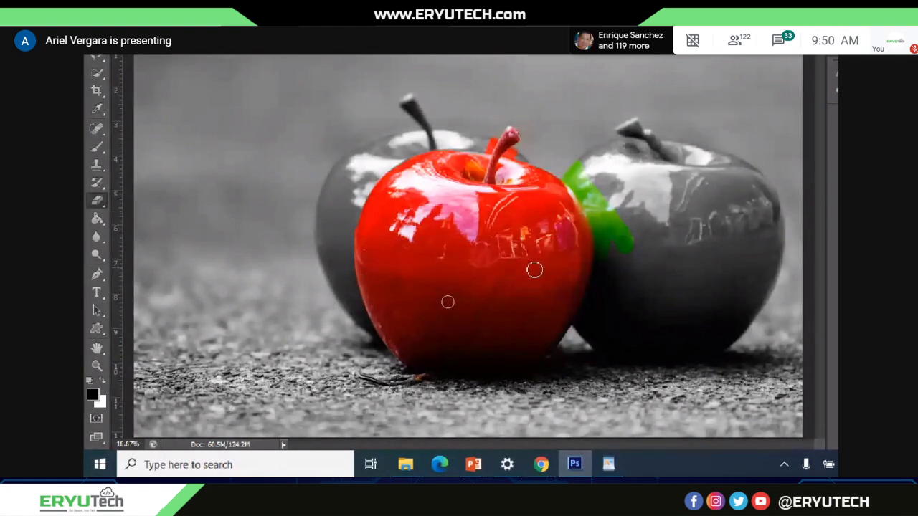
mouse_move(534, 270)
mouse_down()
mouse_move(548, 242)
mouse_move(645, 242)
mouse_move(576, 291)
mouse_move(627, 263)
mouse_move(561, 192)
mouse_move(585, 159)
mouse_move(596, 168)
mouse_move(579, 255)
mouse_move(610, 197)
mouse_up()
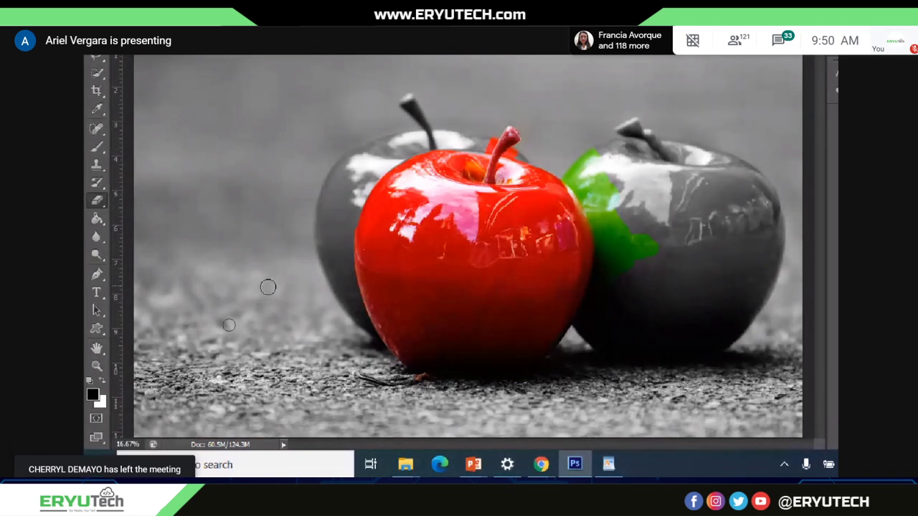
- Swap the foreground and background colors and restore the mask over the green apple's colored area along the front apple's edge
click(103, 386)
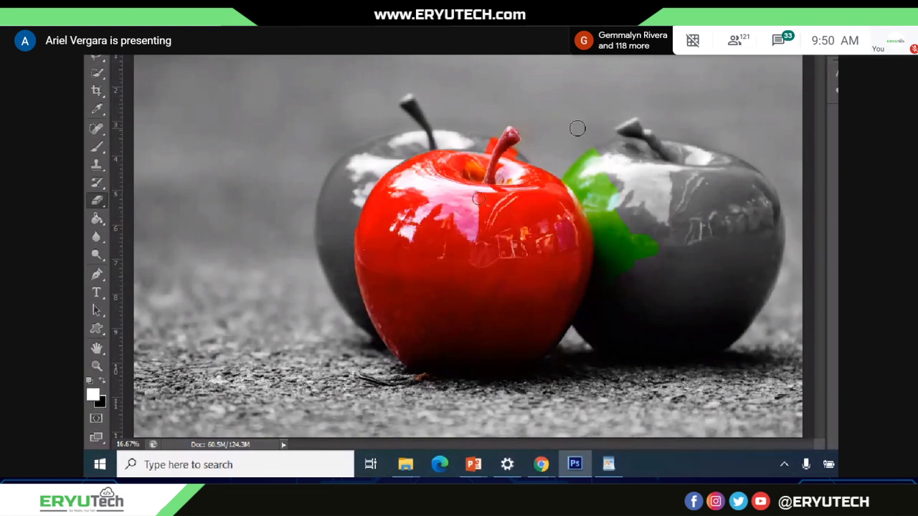
mouse_move(598, 164)
mouse_down()
mouse_move(615, 198)
mouse_move(579, 146)
mouse_move(607, 204)
mouse_move(616, 289)
mouse_move(632, 200)
mouse_move(618, 257)
mouse_up()
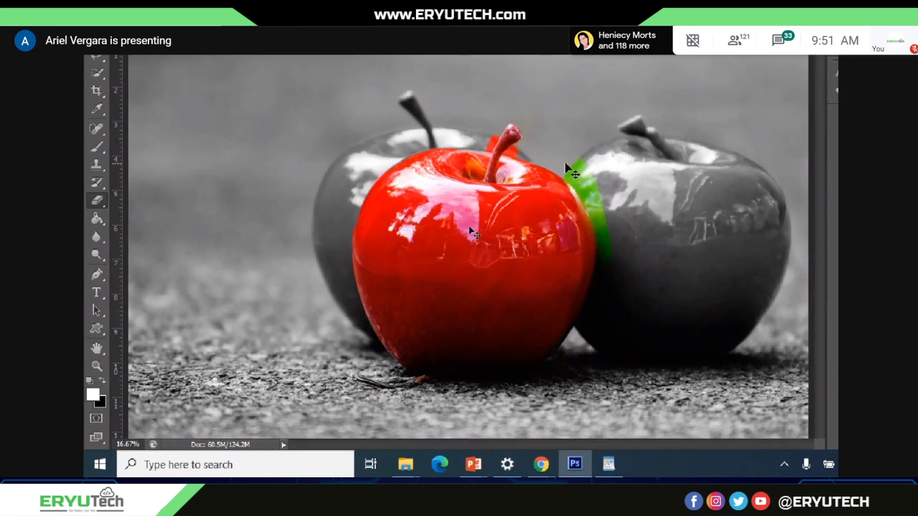
key(ctrl+plus)
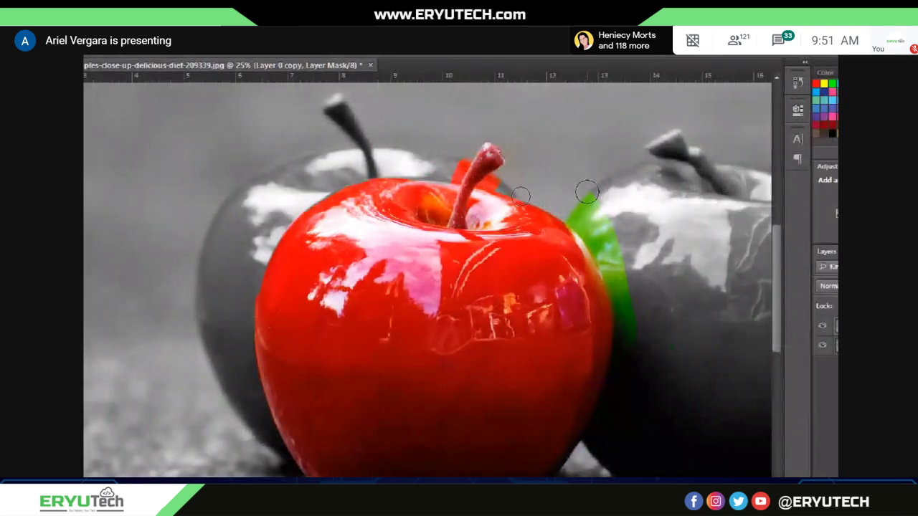
mouse_move(588, 191)
mouse_down()
mouse_move(601, 218)
mouse_move(570, 204)
mouse_move(621, 270)
mouse_move(627, 240)
mouse_move(618, 231)
mouse_move(613, 256)
mouse_move(631, 323)
mouse_move(617, 315)
mouse_move(599, 234)
mouse_move(625, 313)
mouse_move(627, 354)
mouse_move(639, 332)
mouse_move(600, 222)
mouse_move(652, 375)
mouse_up()
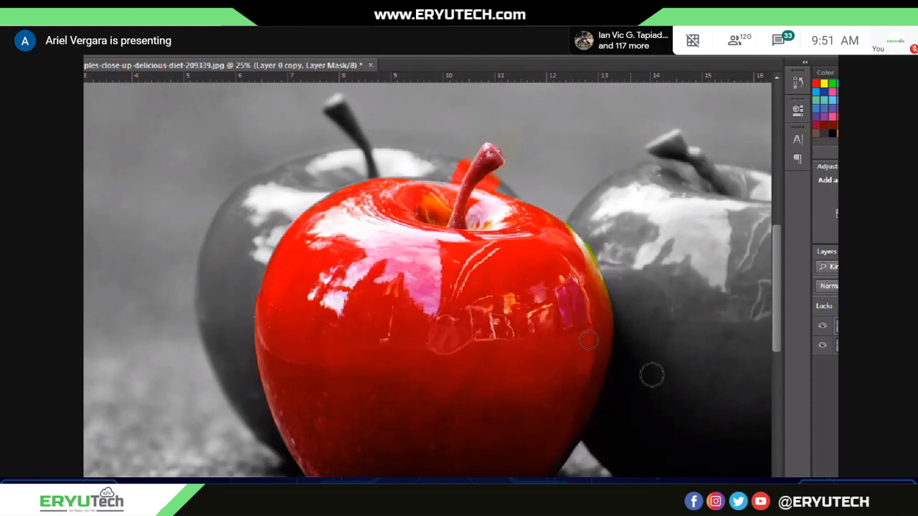
scroll(652, 375, down, 1)
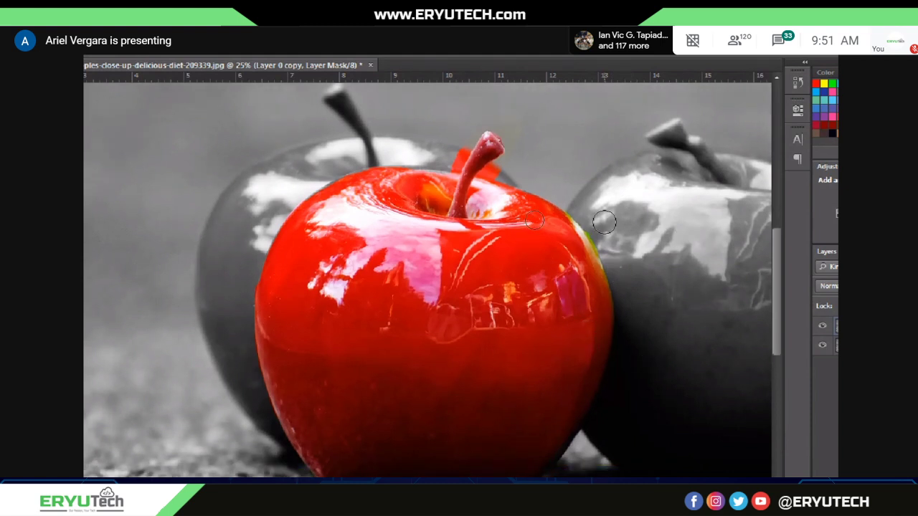
drag(598, 223, 616, 268)
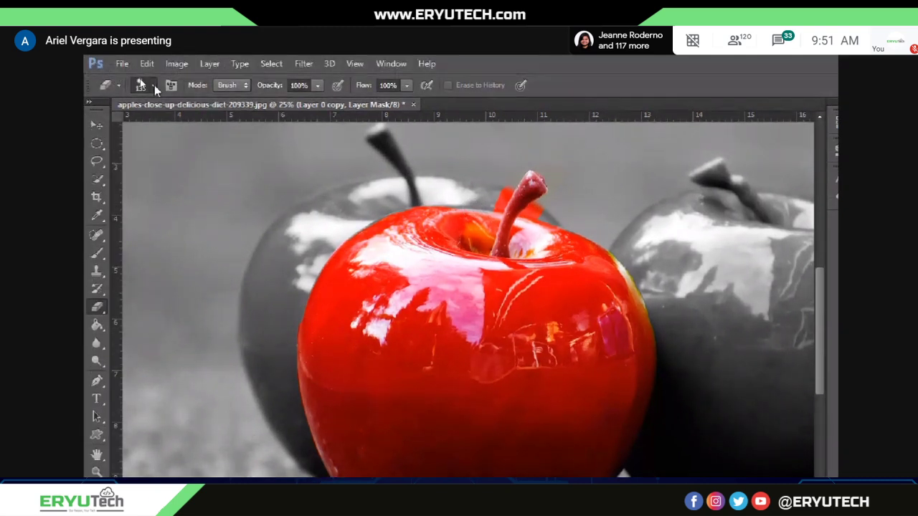
- Set the eraser size to 64 px and mask out the red patches on both sides of the front apple's stem
click(154, 85)
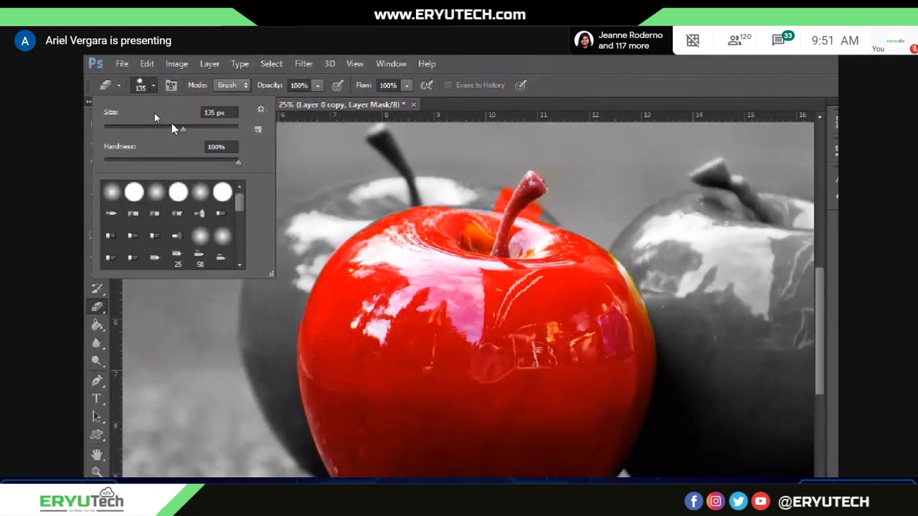
drag(184, 130, 146, 131)
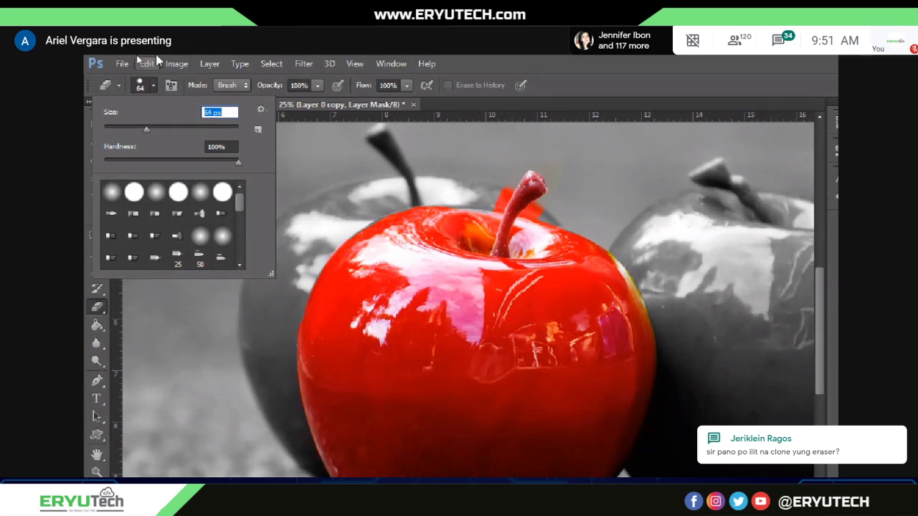
click(499, 193)
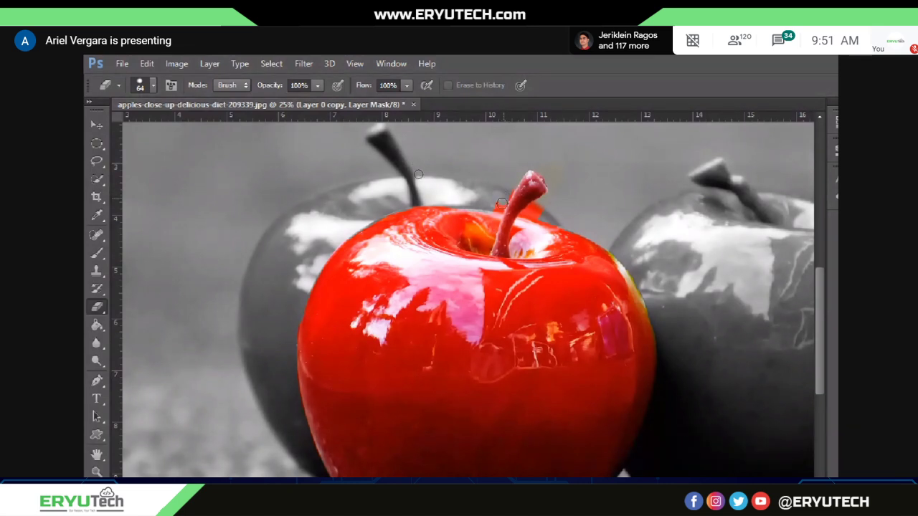
drag(502, 203, 495, 206)
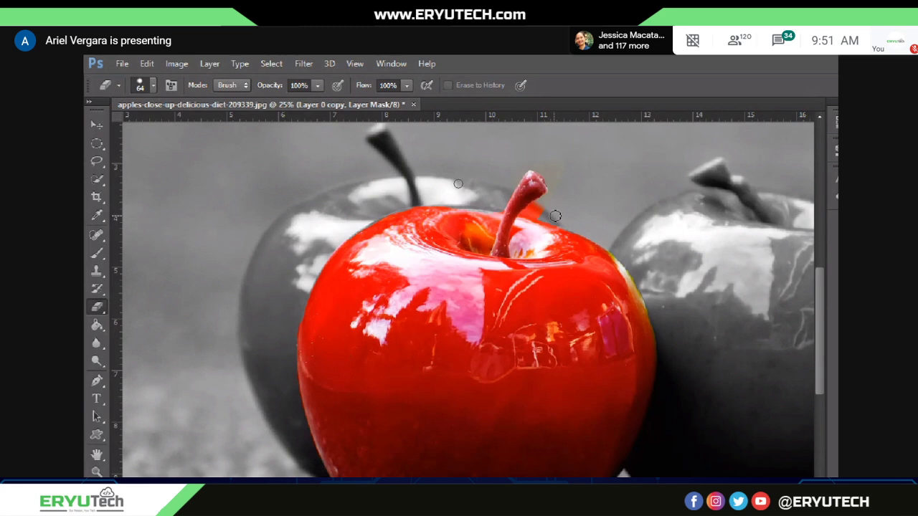
drag(555, 216, 528, 214)
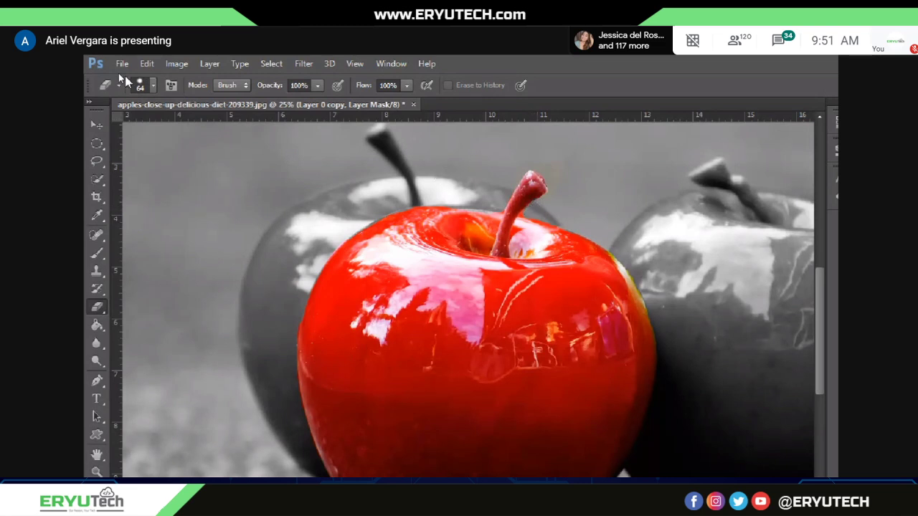
- Reduce the eraser size to 29 px
click(152, 86)
drag(142, 132, 134, 128)
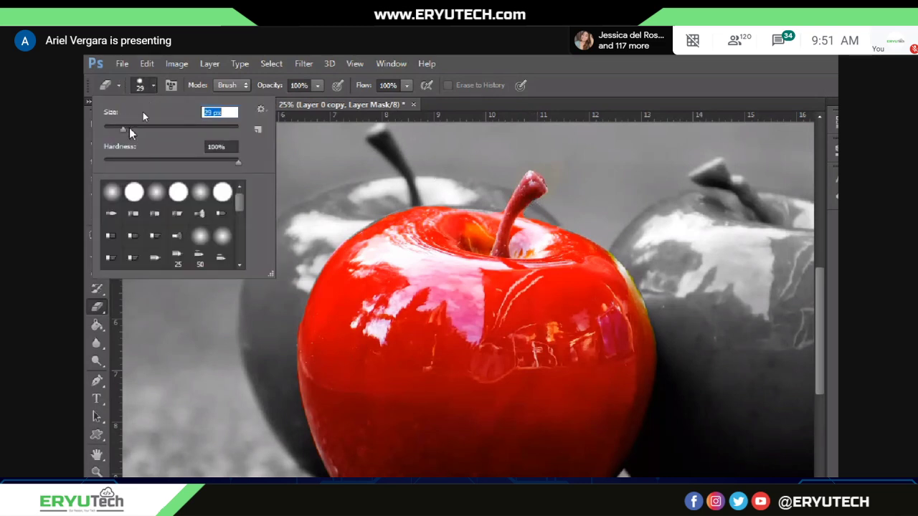
key(Return)
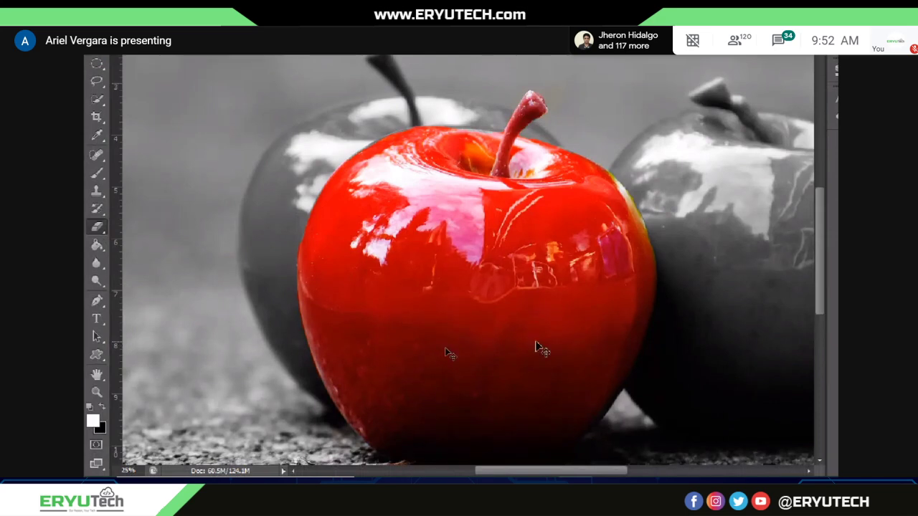
- Invert the layer mask of Layer 0 copy and invert it back
key(ctrl+minus)
key(ctrl+minus)
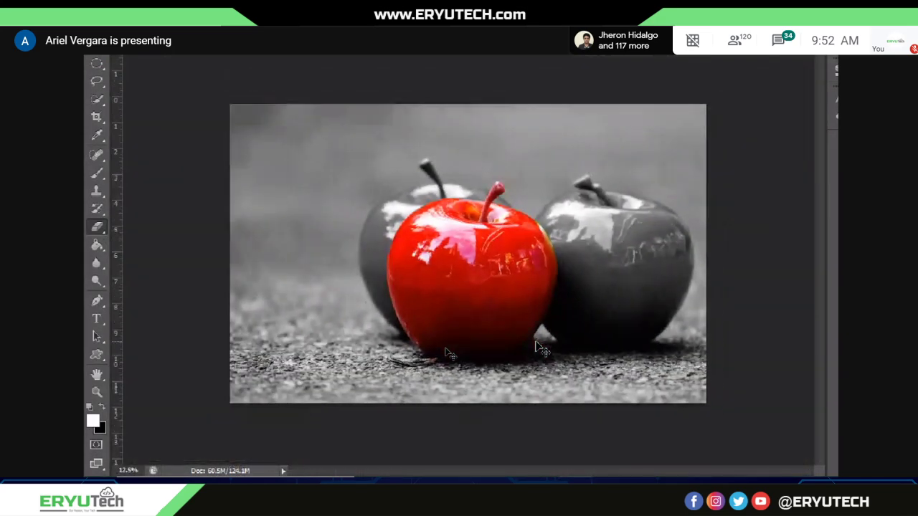
key(ctrl+minus)
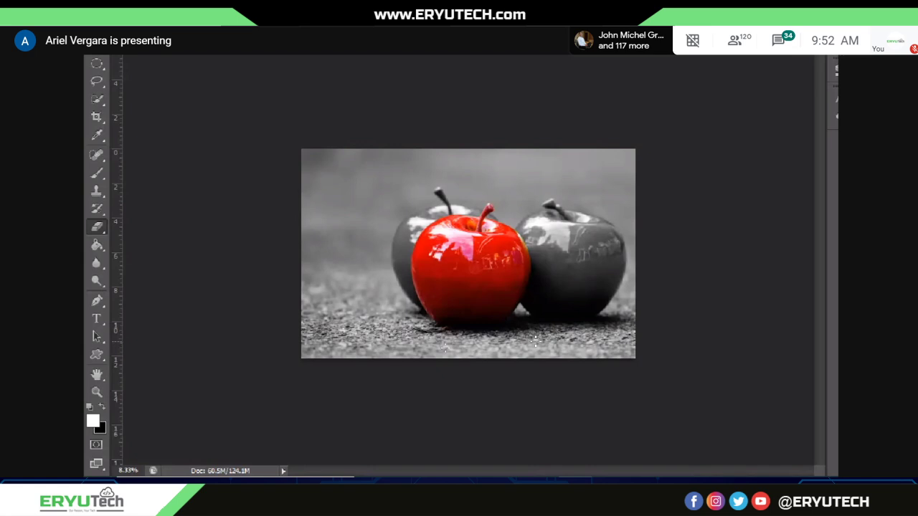
key(Tab)
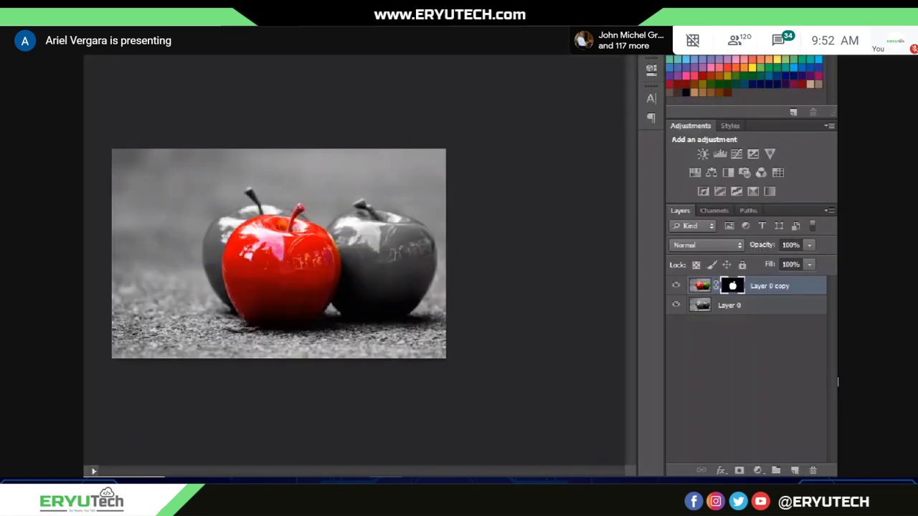
double_click(732, 286)
click(585, 261)
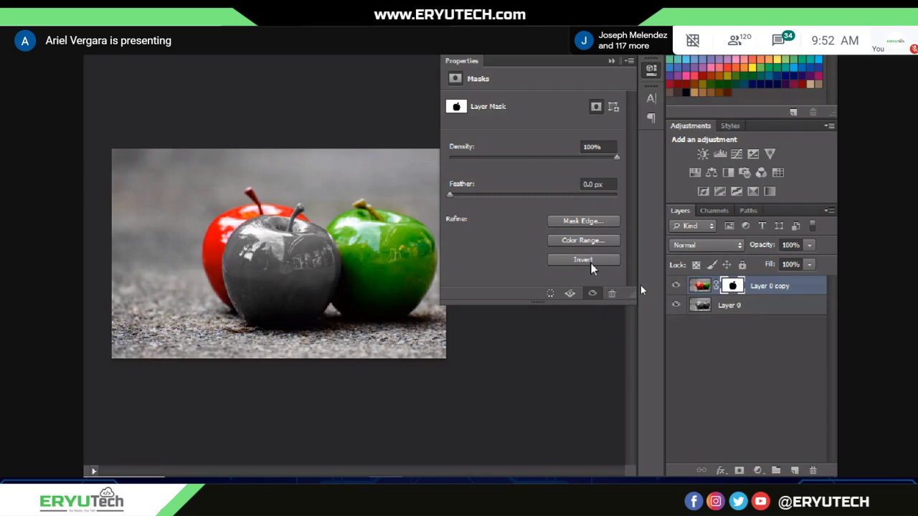
click(591, 264)
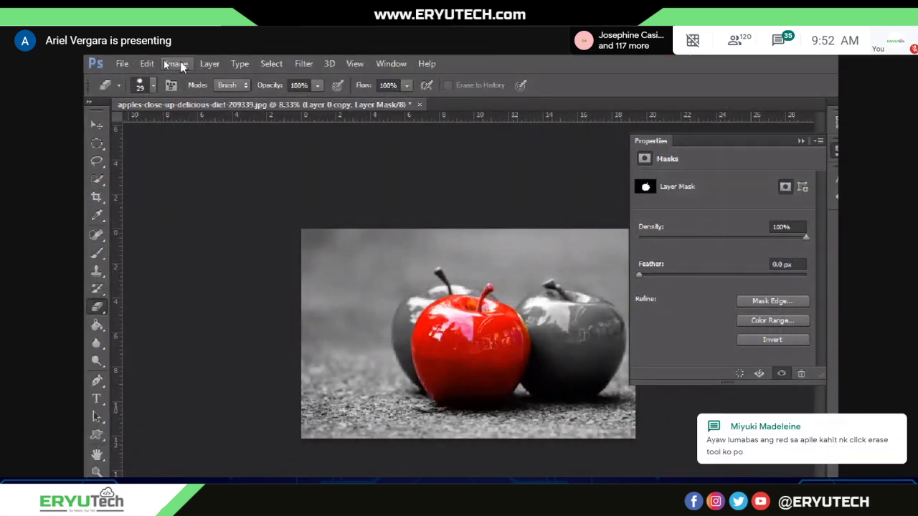
- Look through the Layer Mask commands for Layer 0 copy and collapse the mask properties
click(206, 64)
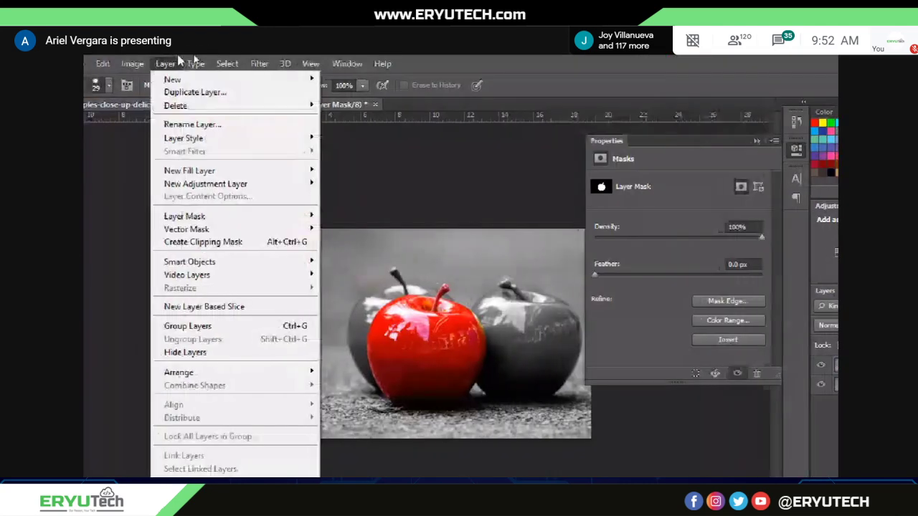
mouse_move(172, 217)
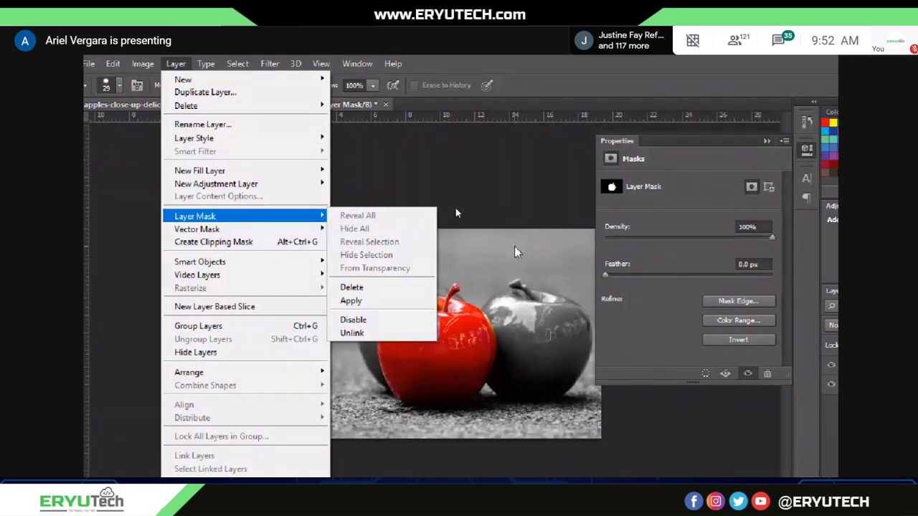
click(766, 140)
click(767, 140)
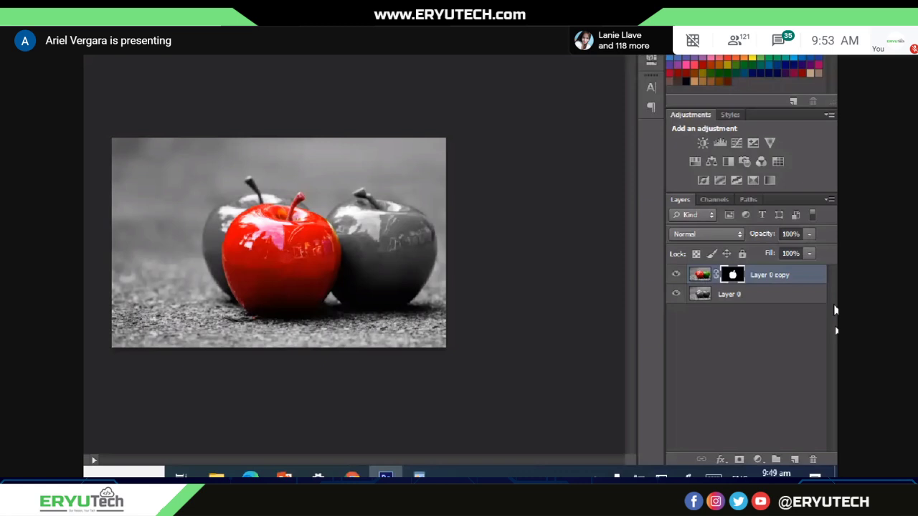
- Select Layer 0 and Layer 0 copy in turn to review the two layers, and collapse the mask properties
click(765, 297)
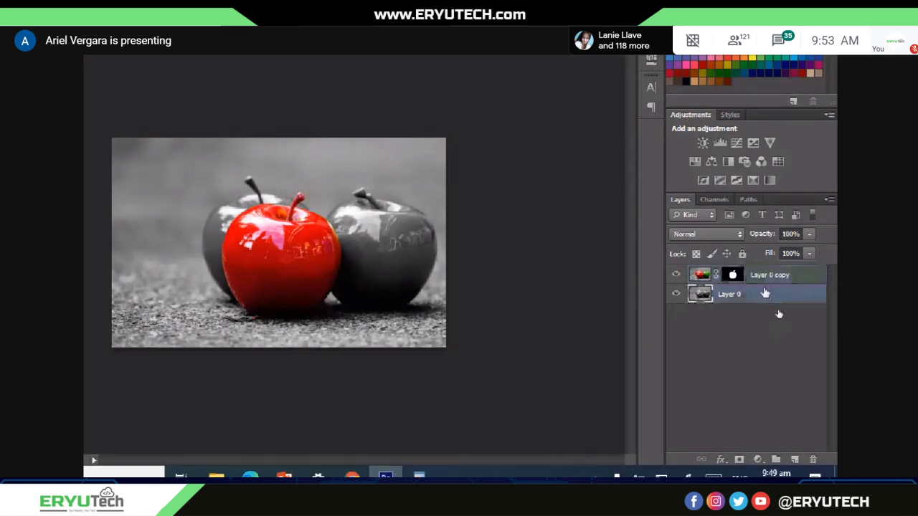
click(761, 281)
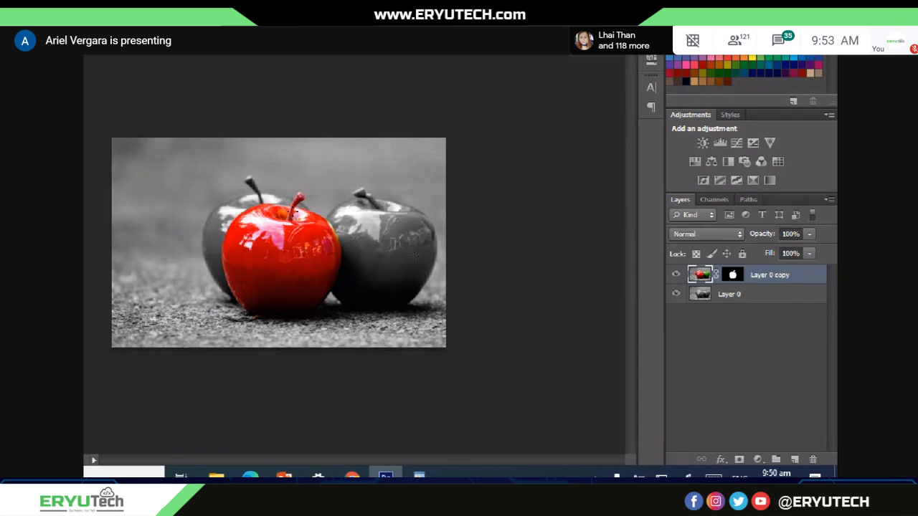
click(767, 300)
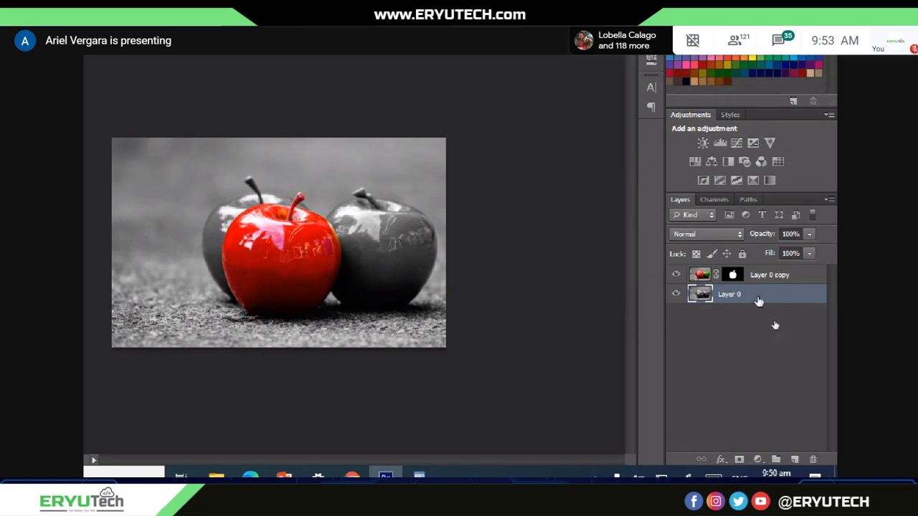
click(789, 279)
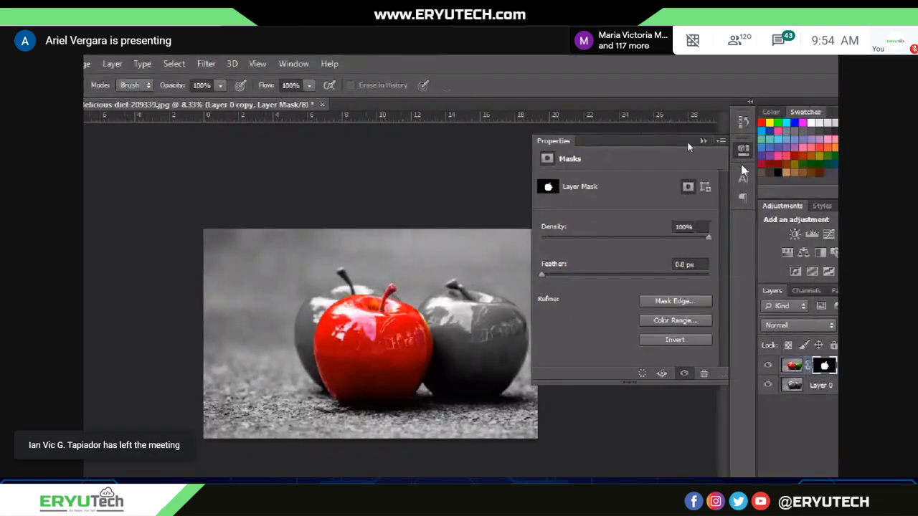
click(703, 141)
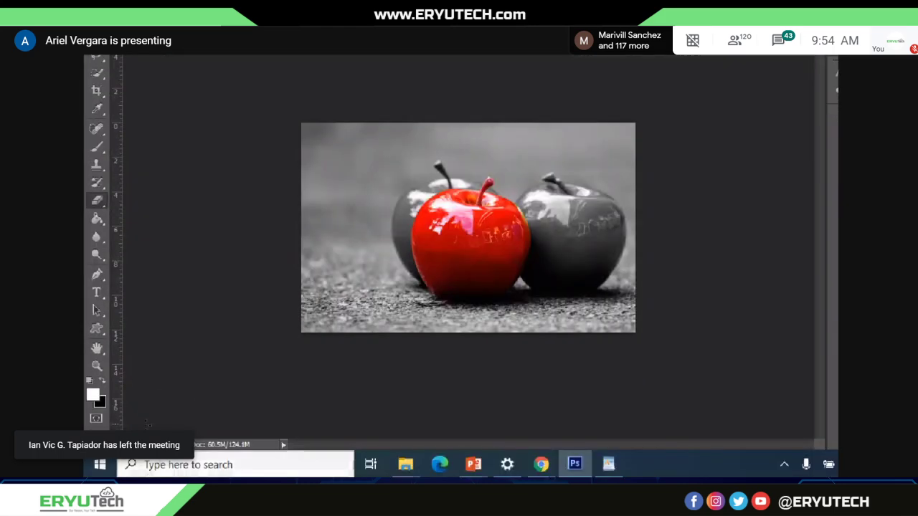
- Switch to the intermediate photoshop presentation in PowerPoint and run the slide show from the Activity 1 slide through its countdown timer
mouse_move(477, 466)
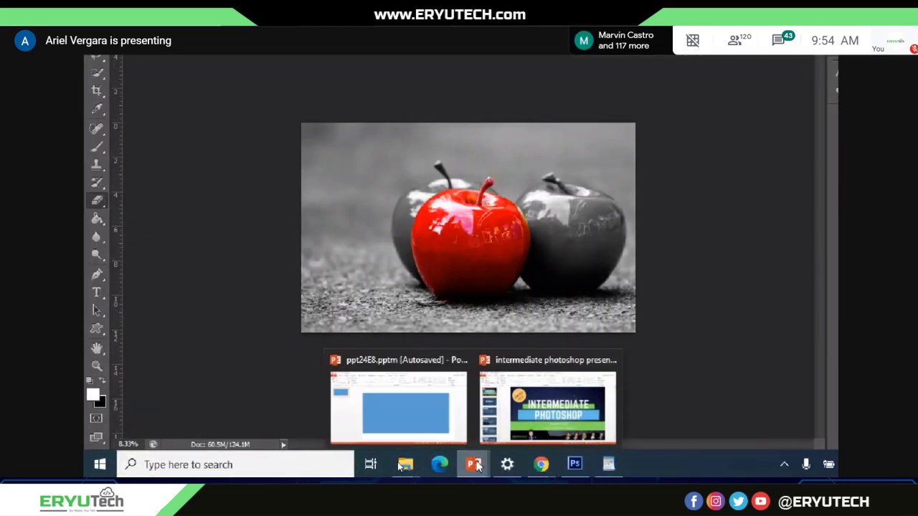
click(552, 423)
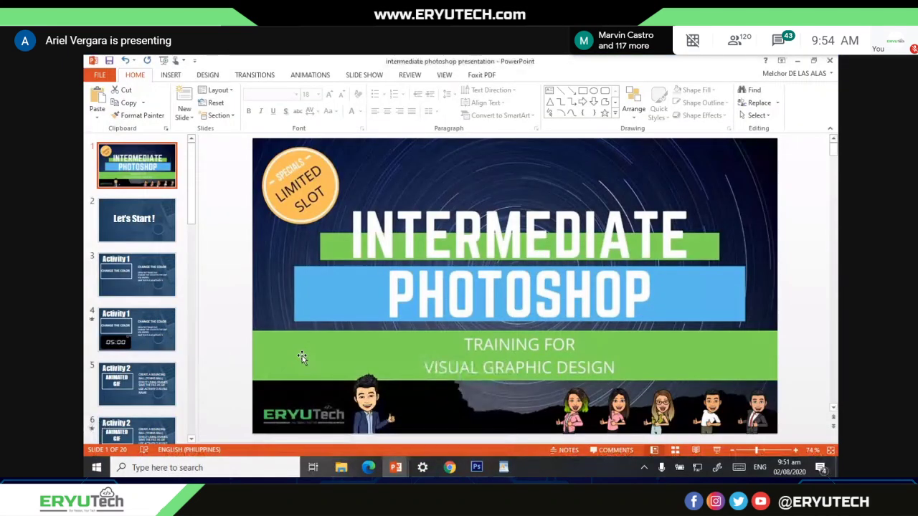
click(151, 277)
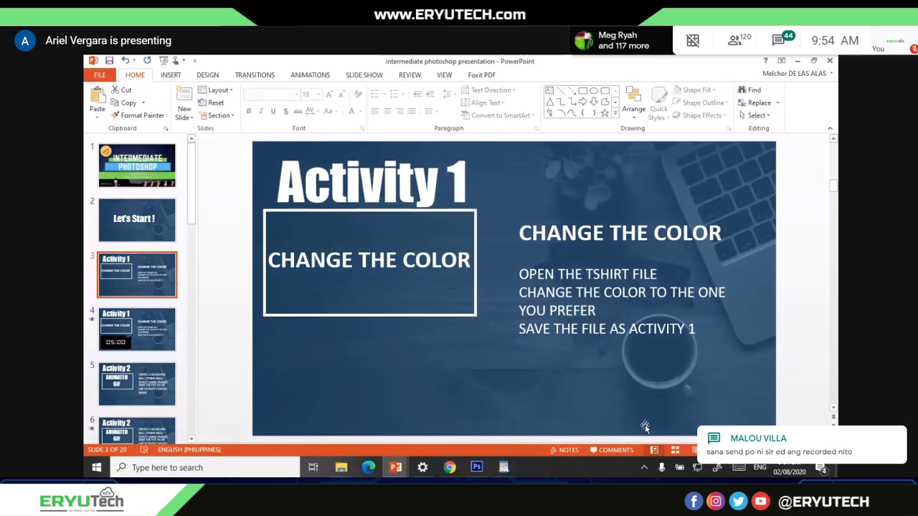
click(717, 451)
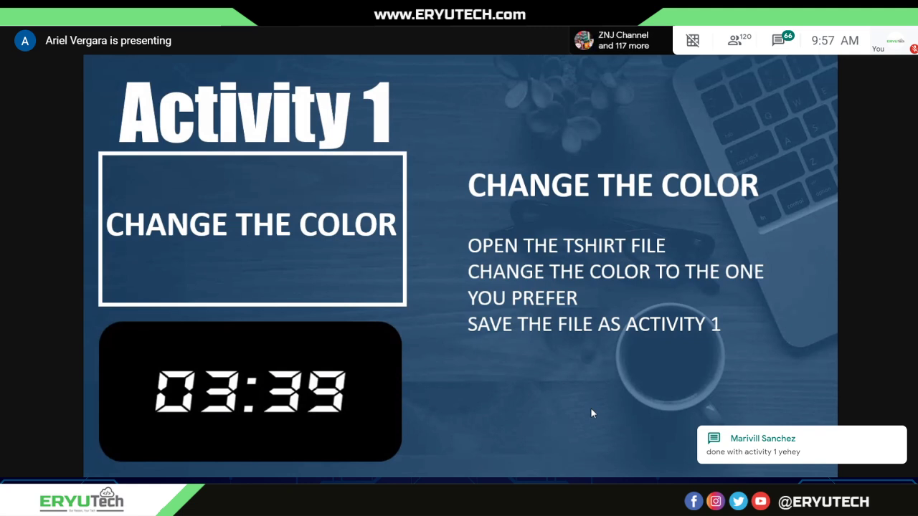
key(ctrl+d)
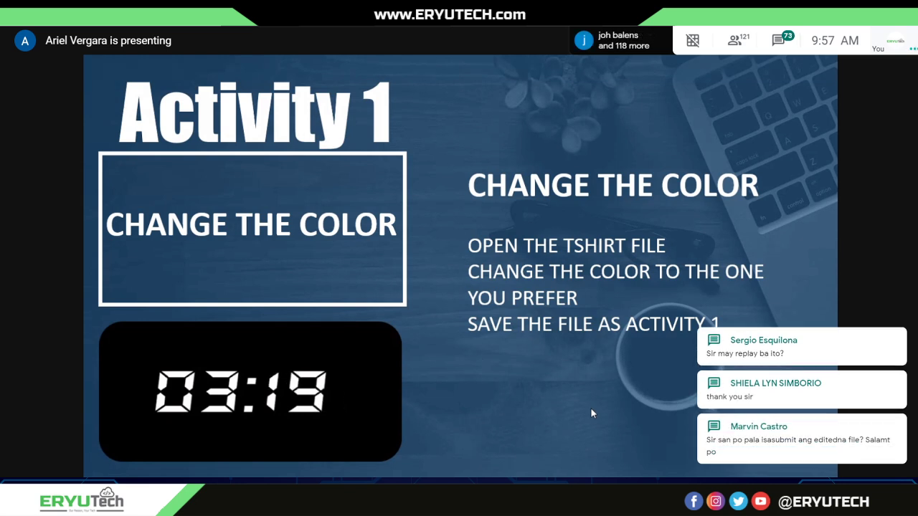
key(ctrl+d)
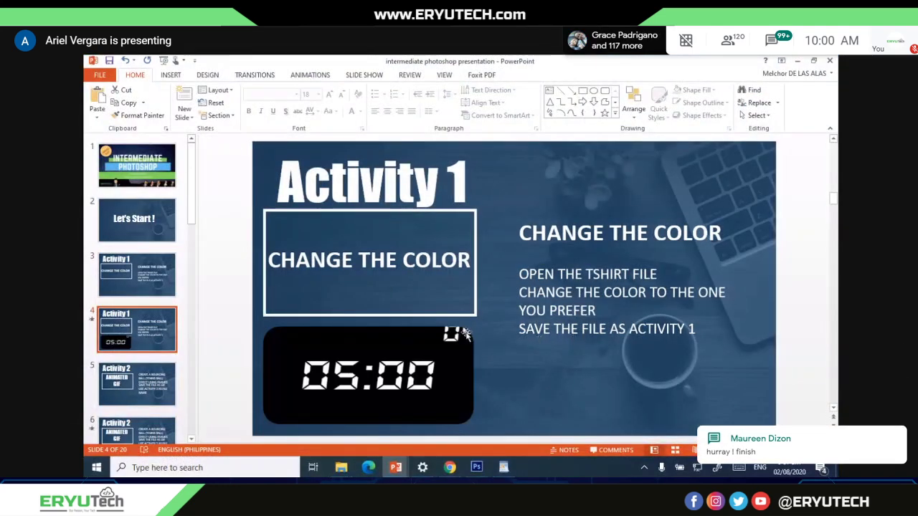
- View the Activity 2 animated GIF slide and return to the Activity 1 slide with the 05:00 timer
mouse_move(326, 396)
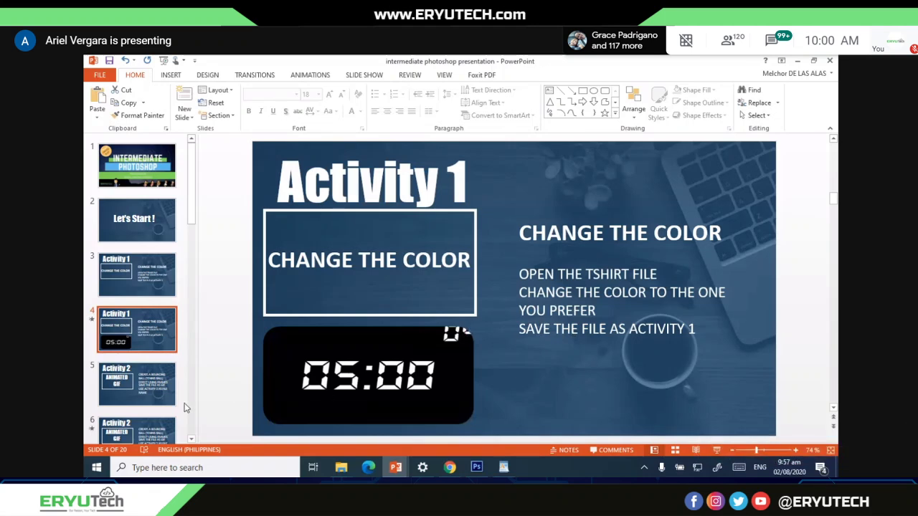
click(135, 389)
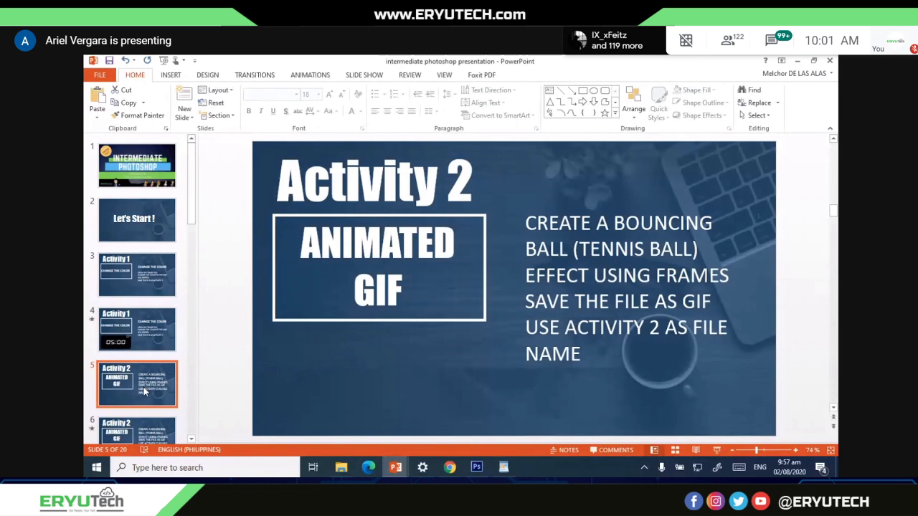
click(145, 342)
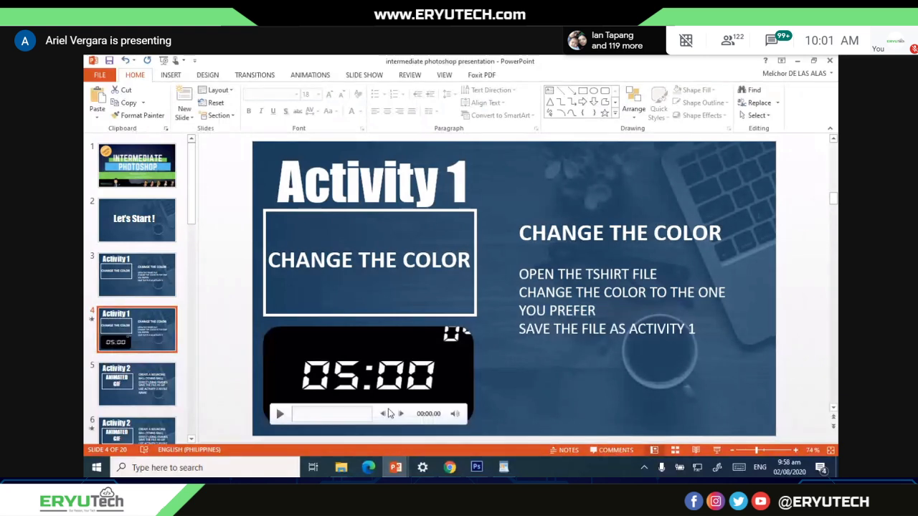
- Switch to Photoshop and close the apples document without saving its changes
click(476, 467)
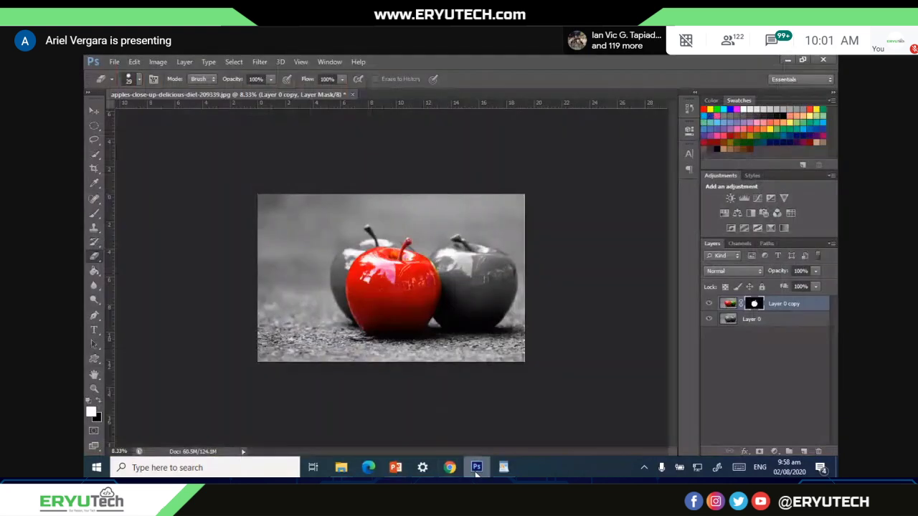
click(352, 95)
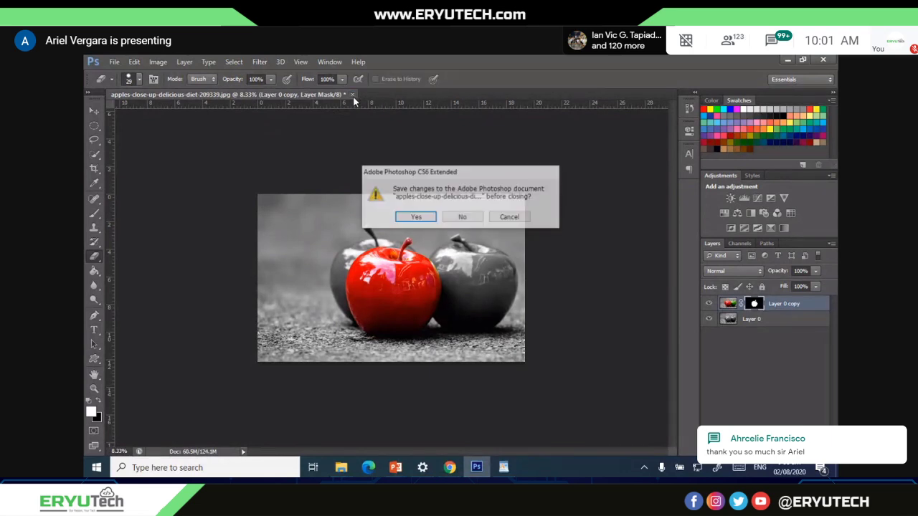
click(462, 217)
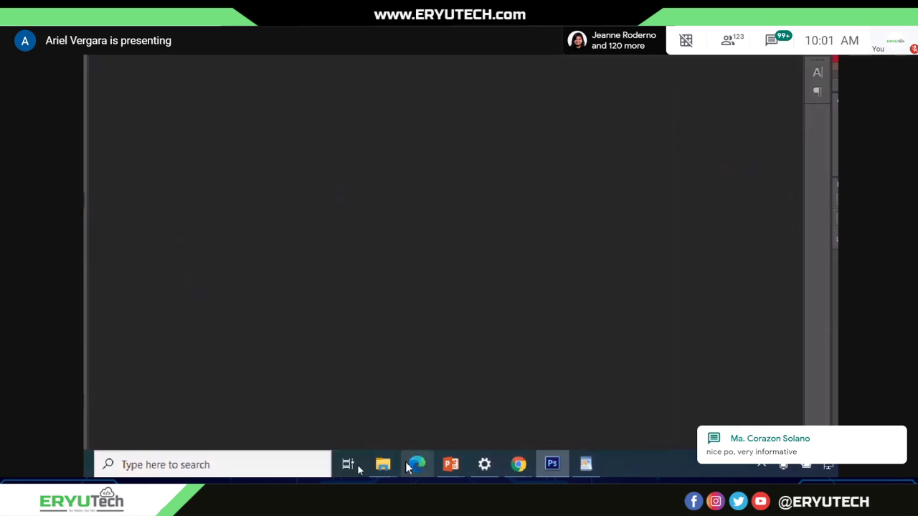
- Switch to the colors folder in File Explorer and go from its parent folder into the animated GIF folder
mouse_move(383, 465)
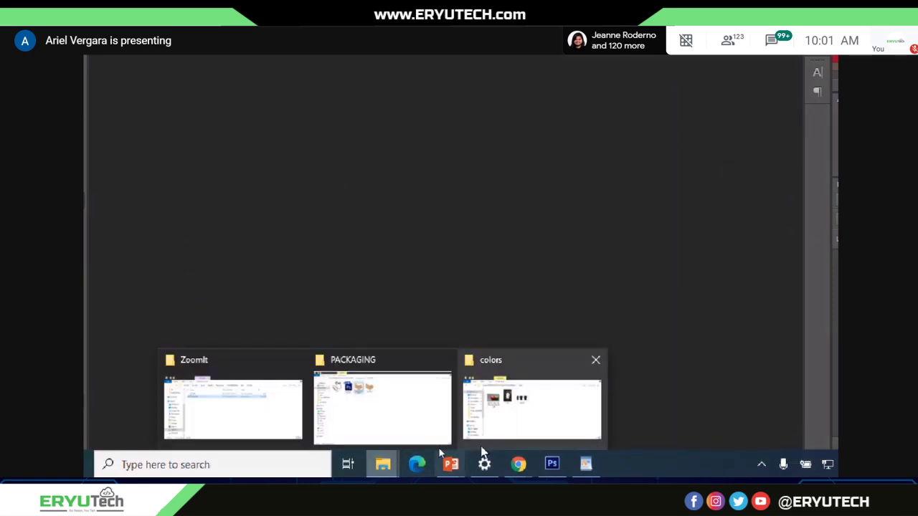
click(551, 430)
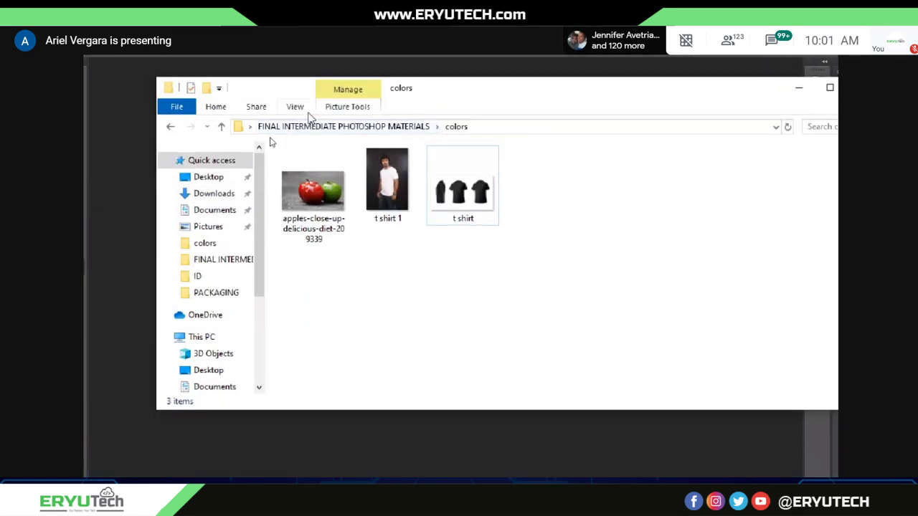
click(193, 127)
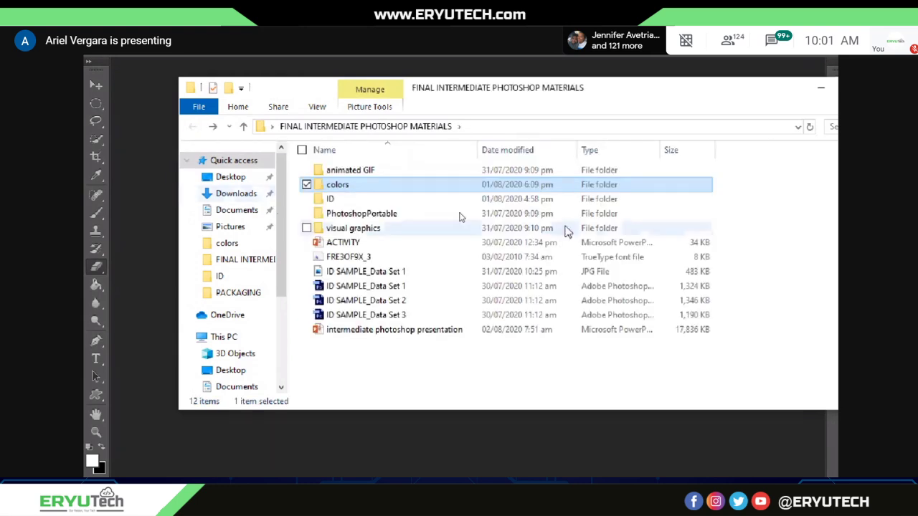
double_click(419, 173)
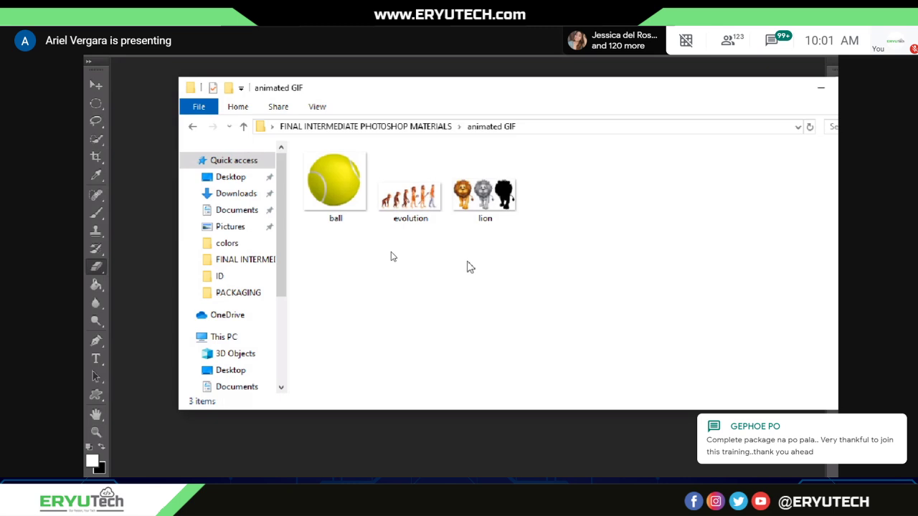
- Examine the ball, evolution and lion images in the animated GIF folder, selecting them in turn
drag(527, 272, 310, 162)
click(451, 311)
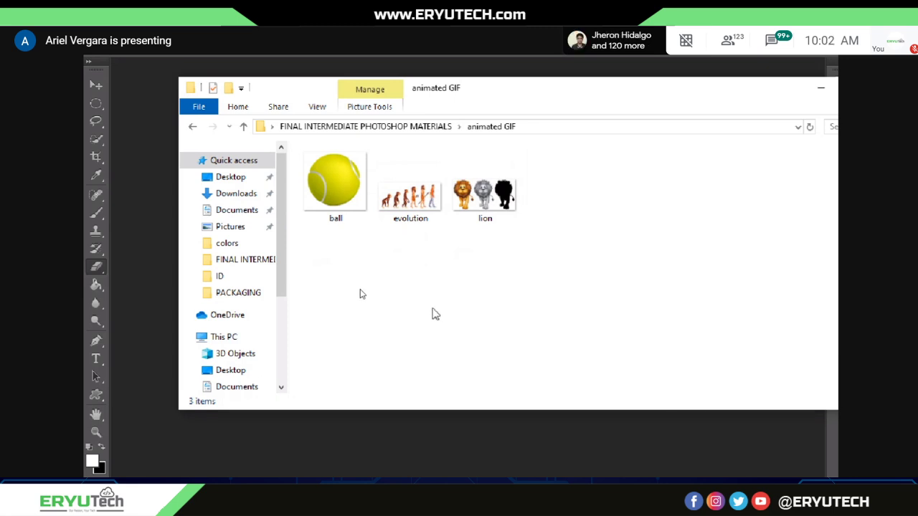
click(335, 185)
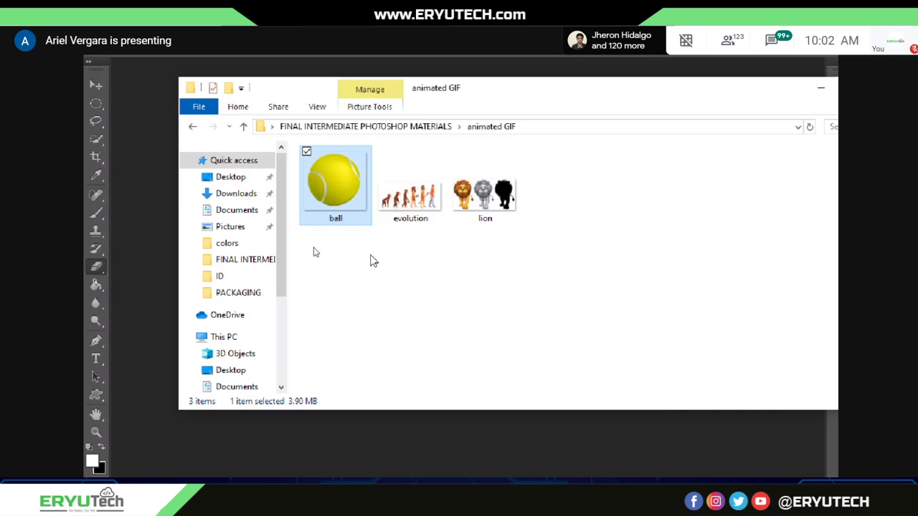
click(410, 205)
click(502, 229)
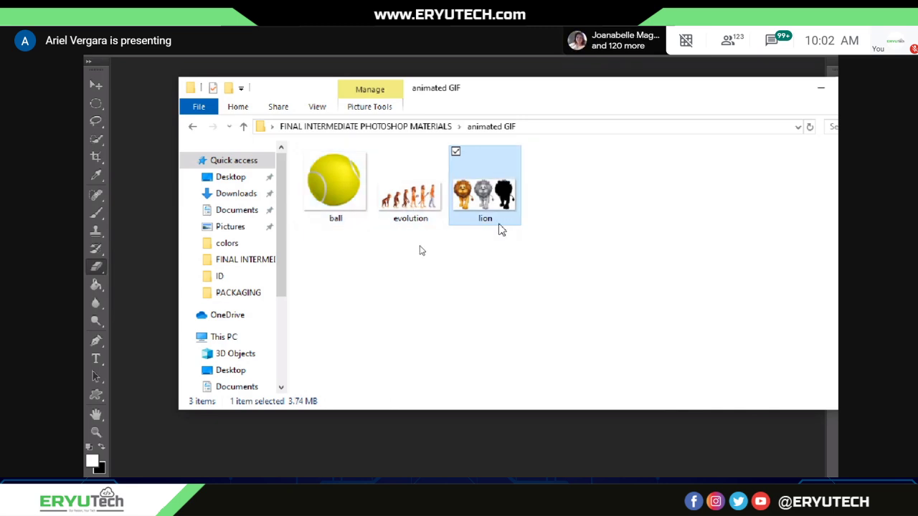
click(494, 304)
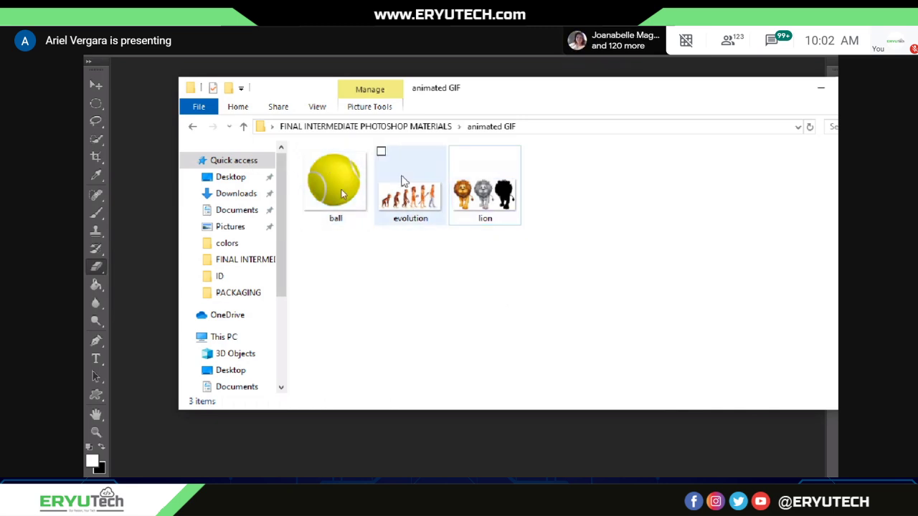
click(485, 188)
click(411, 192)
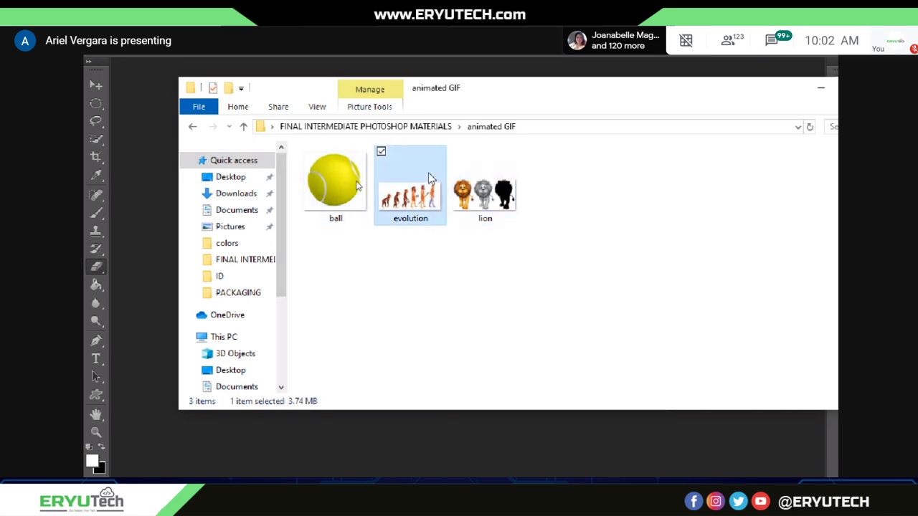
click(341, 178)
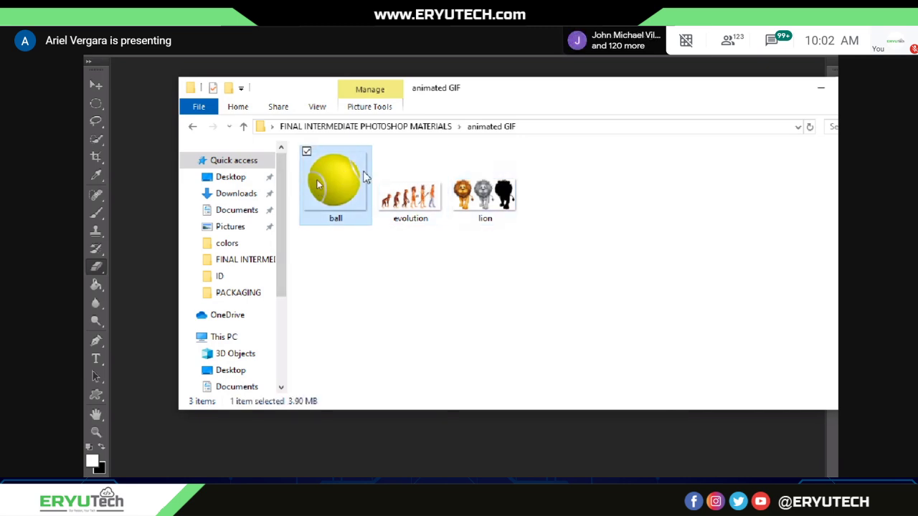
click(465, 172)
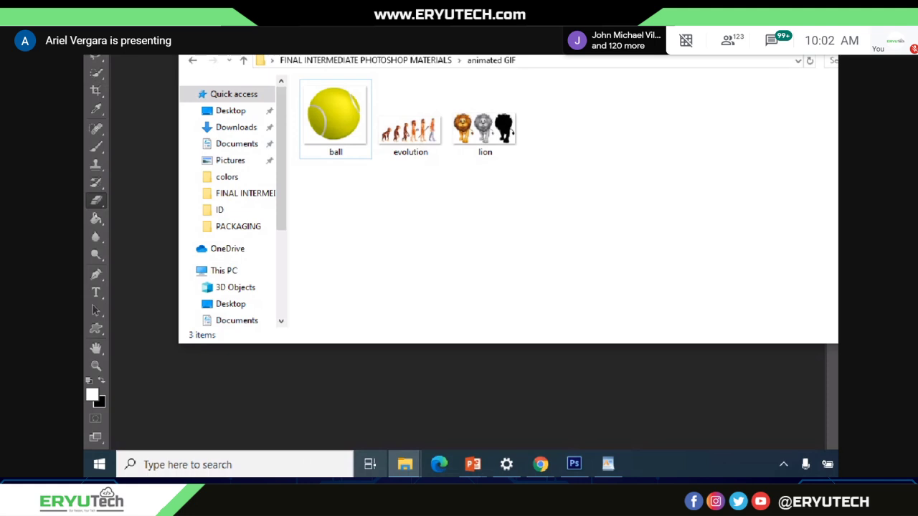
- Switch to Photoshop and create a new document 8 inches wide and 4 inches high at 72 pixels/inch
click(574, 464)
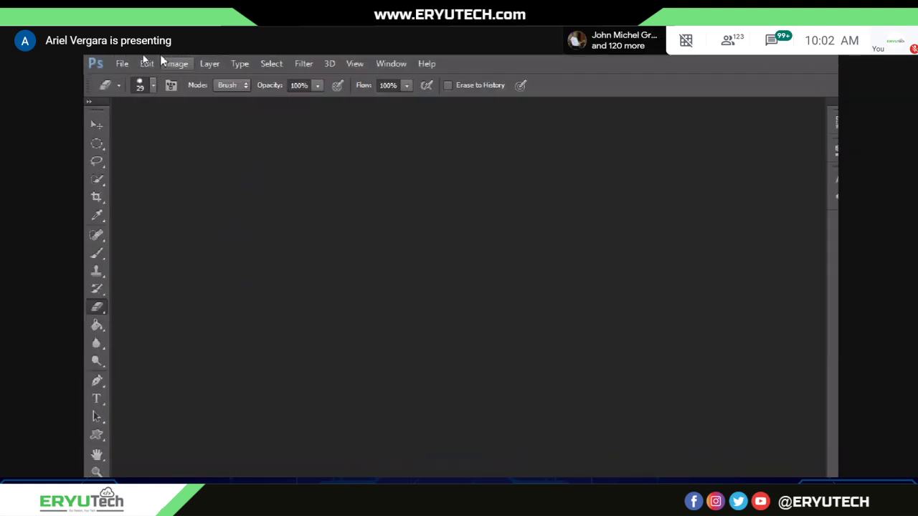
click(114, 66)
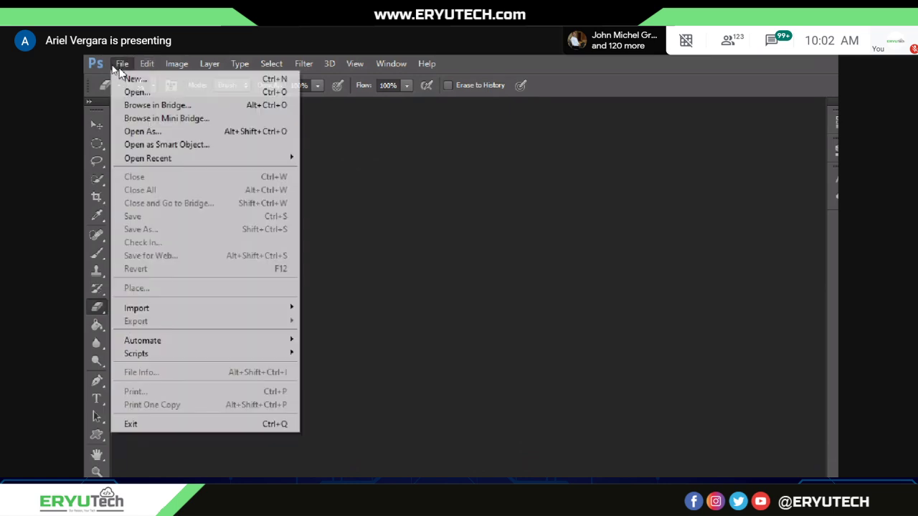
click(122, 76)
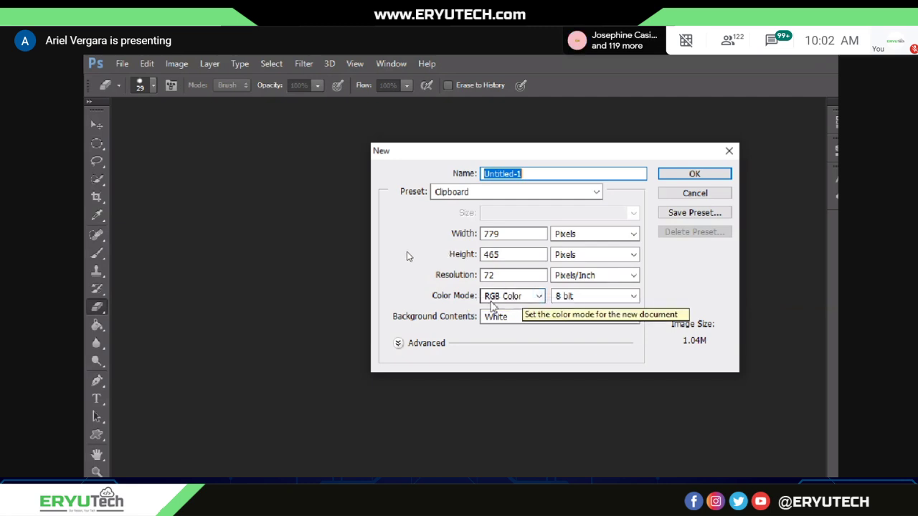
click(593, 235)
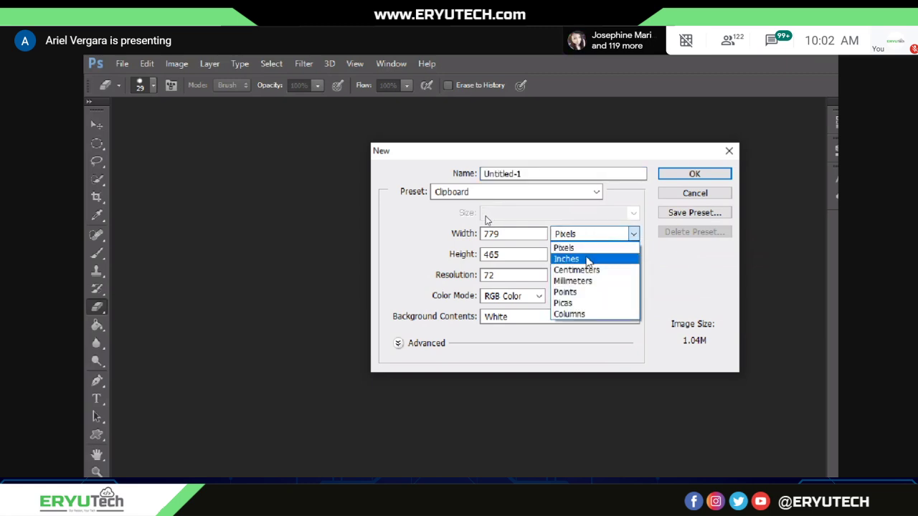
click(588, 259)
drag(521, 231, 409, 230)
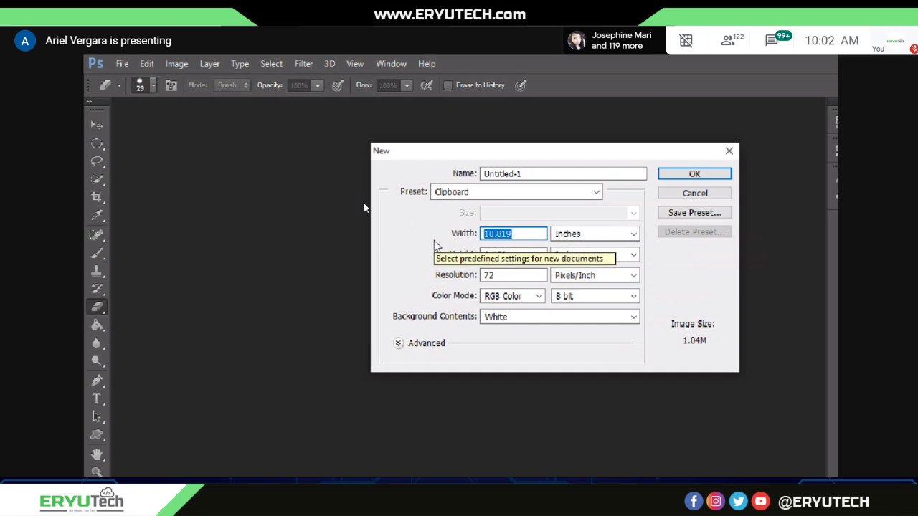
text(8)
drag(533, 258, 463, 260)
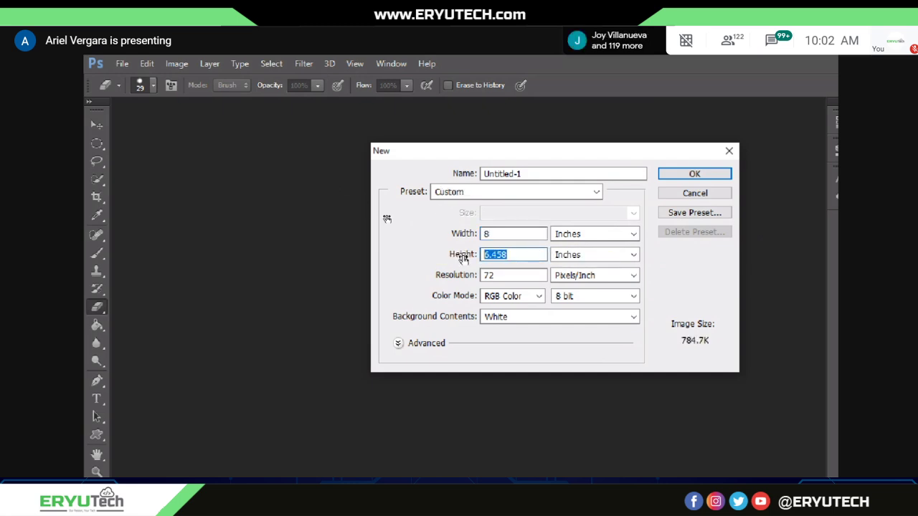
text(4)
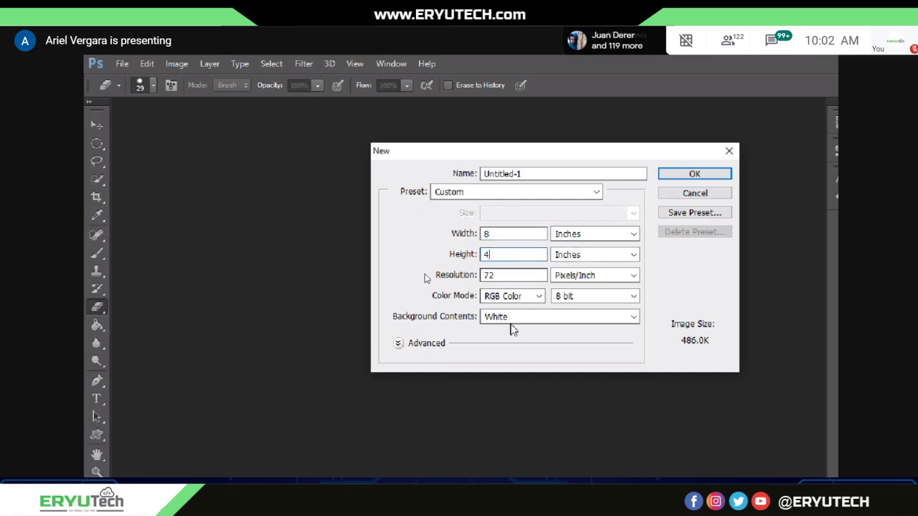
click(497, 280)
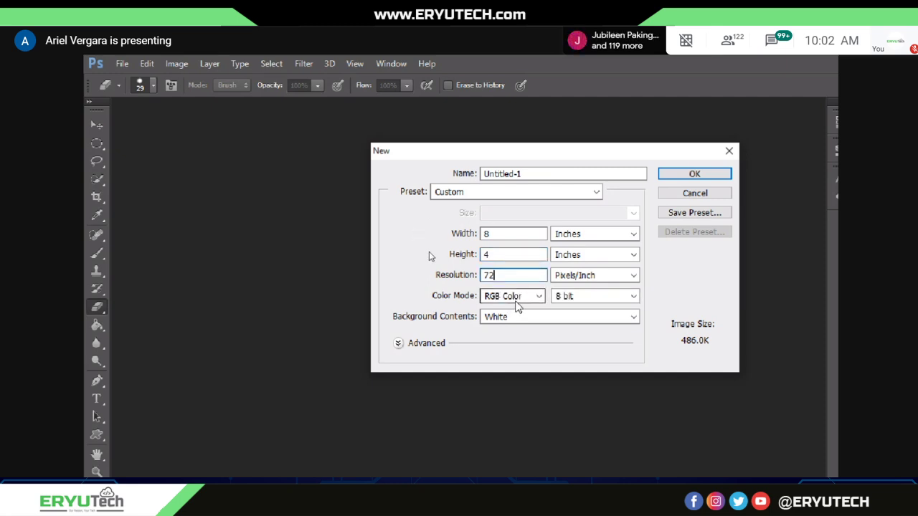
click(512, 234)
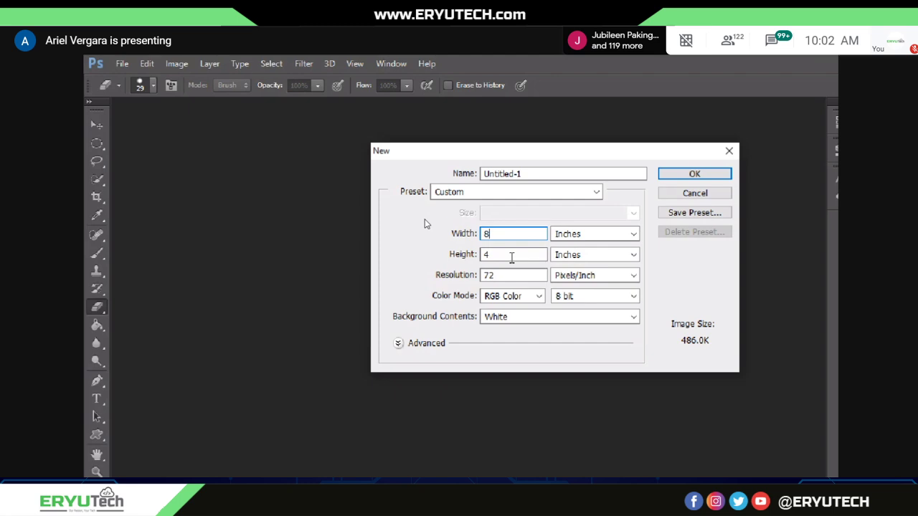
click(512, 275)
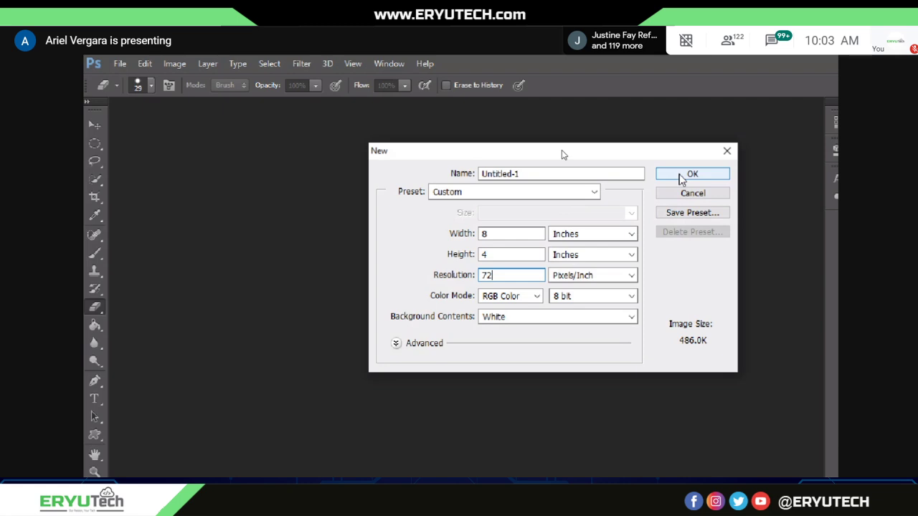
click(681, 178)
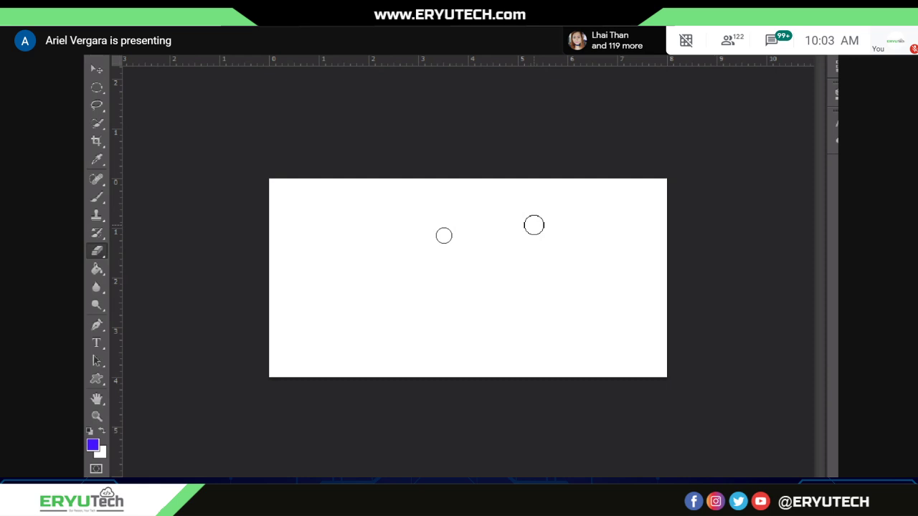
- Open the ball image from the animated GIF folder as a separate document
key(f)
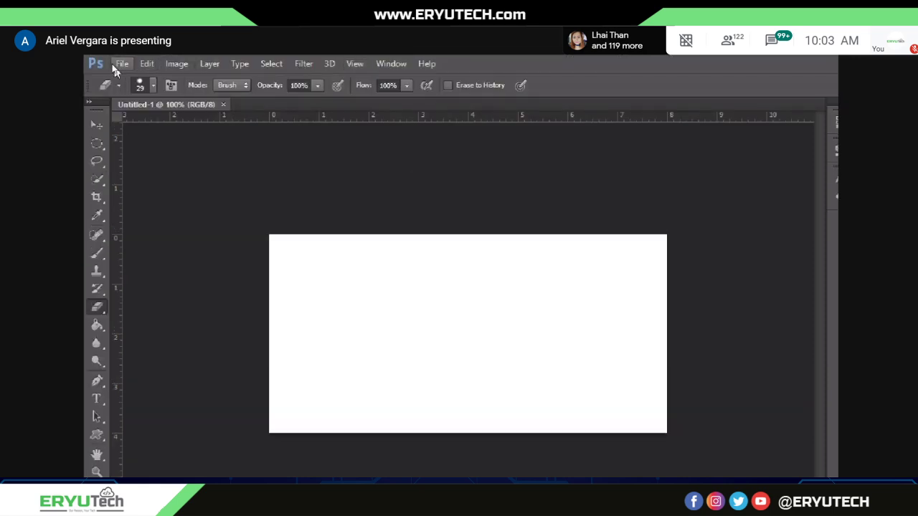
click(120, 66)
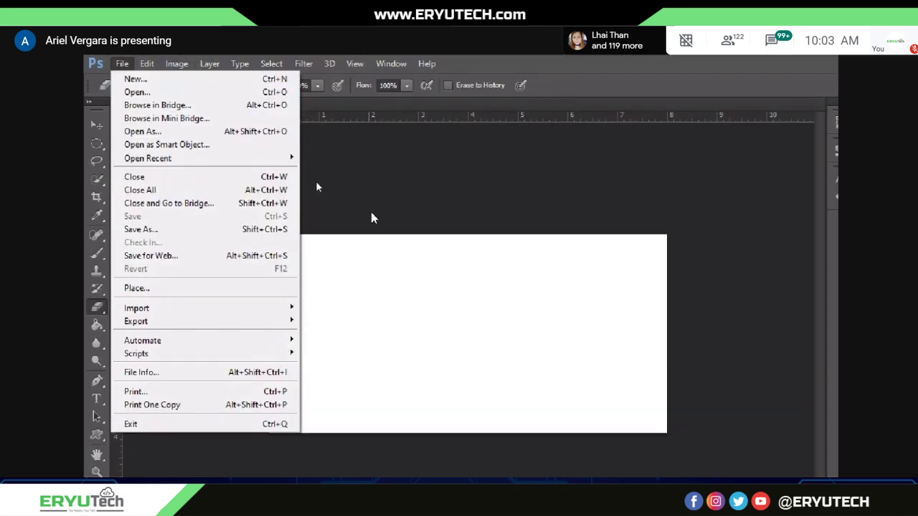
click(333, 185)
click(122, 63)
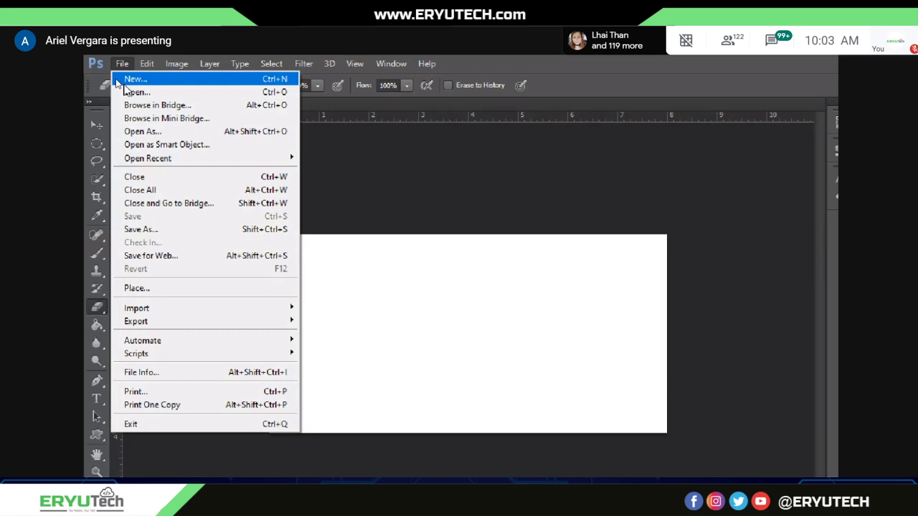
click(396, 198)
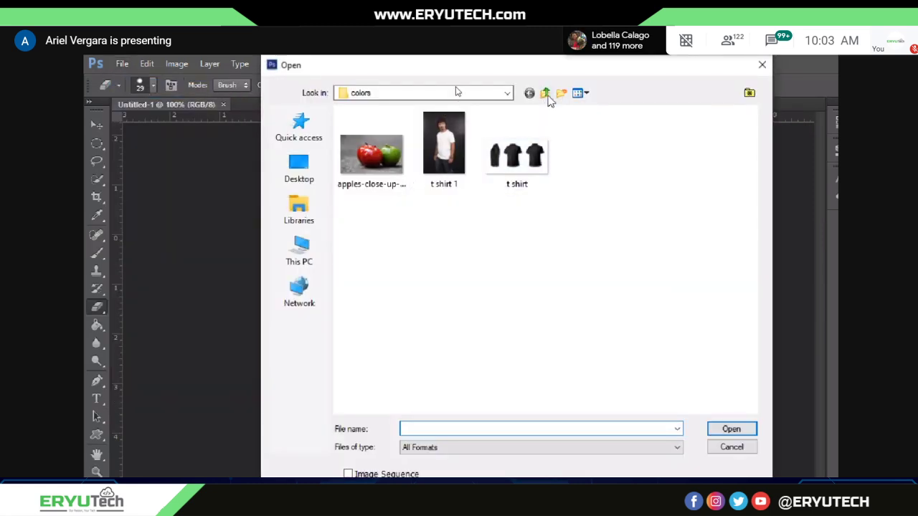
click(547, 94)
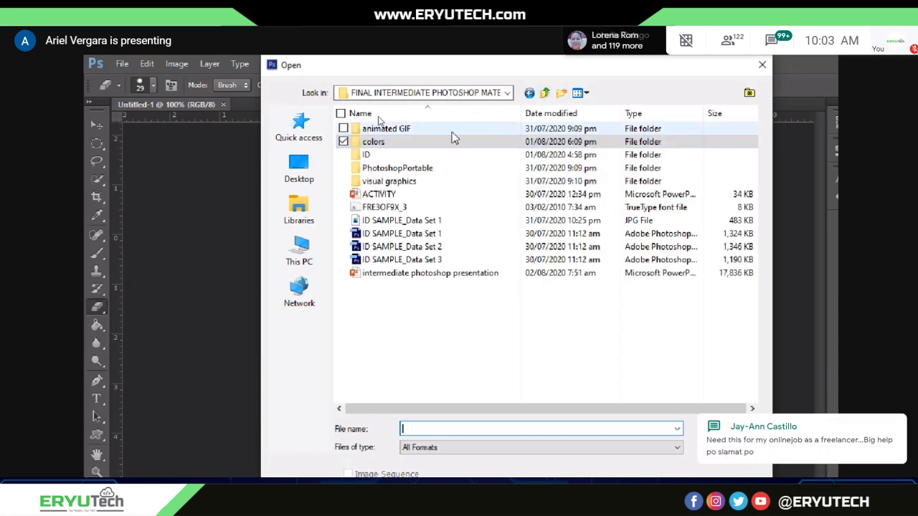
double_click(380, 123)
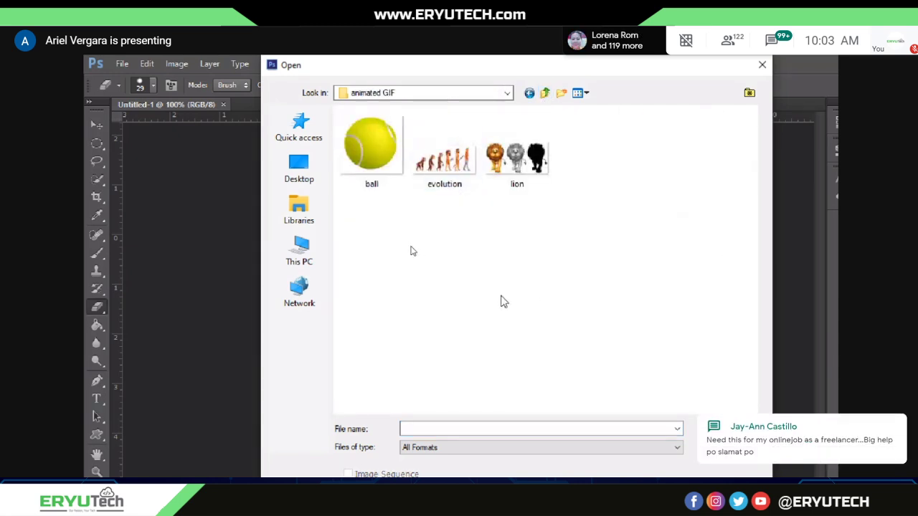
click(371, 147)
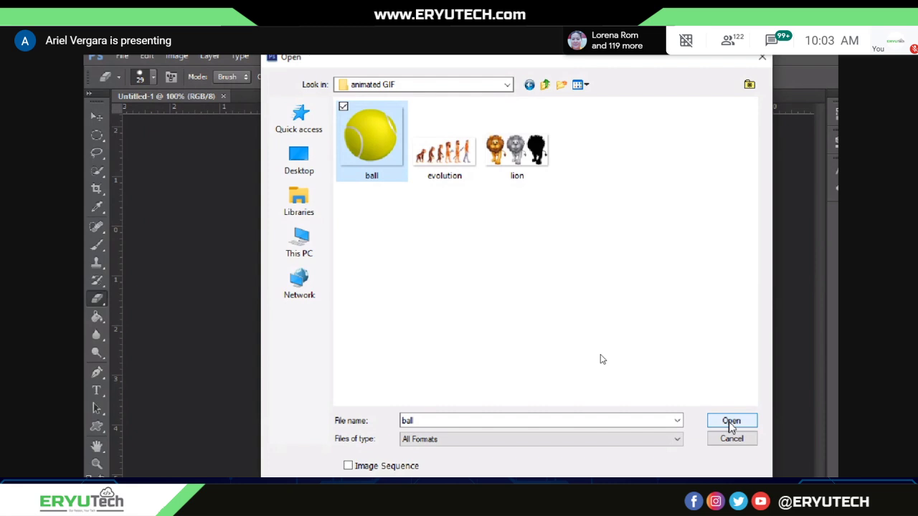
click(732, 423)
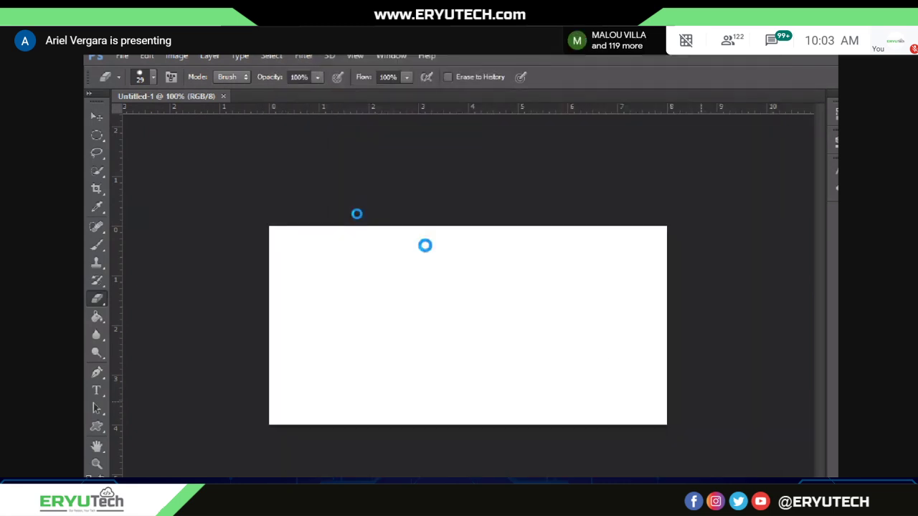
click(622, 315)
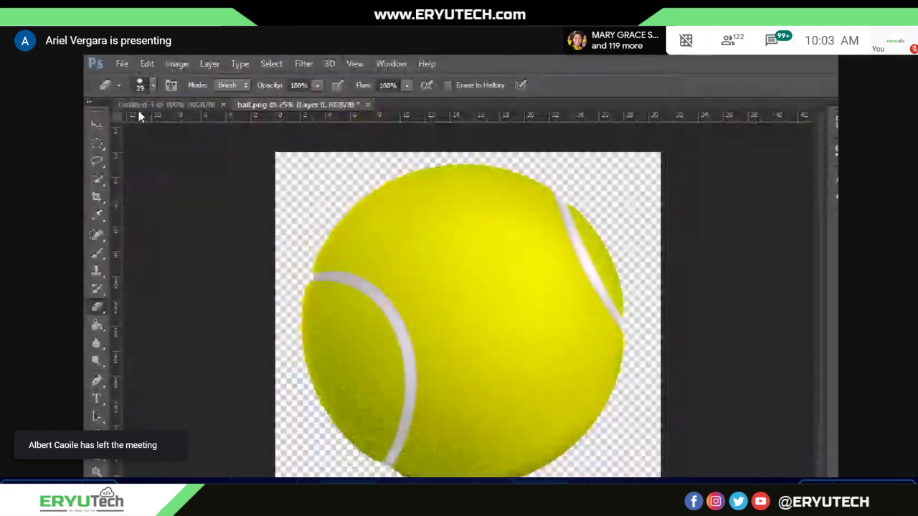
- Try to bring the full-size ball from ball.png into the new document with the Move tool
click(97, 127)
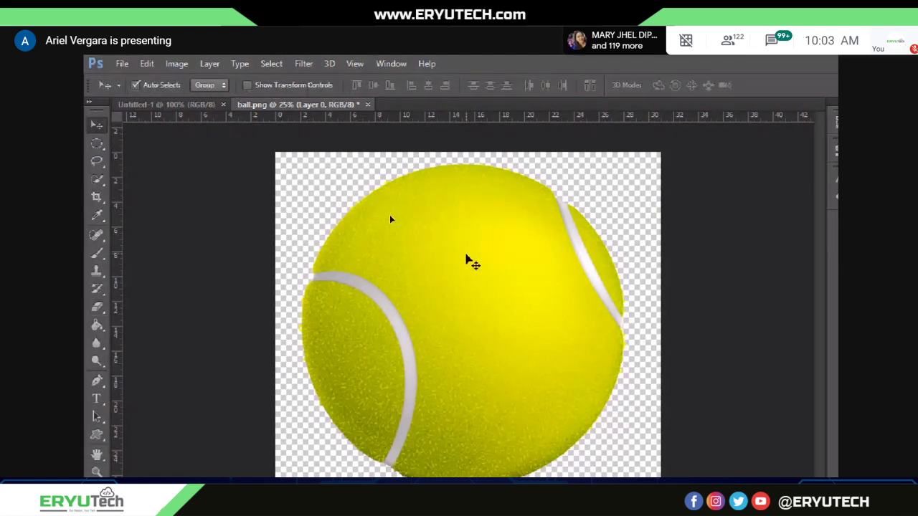
drag(467, 261, 430, 263)
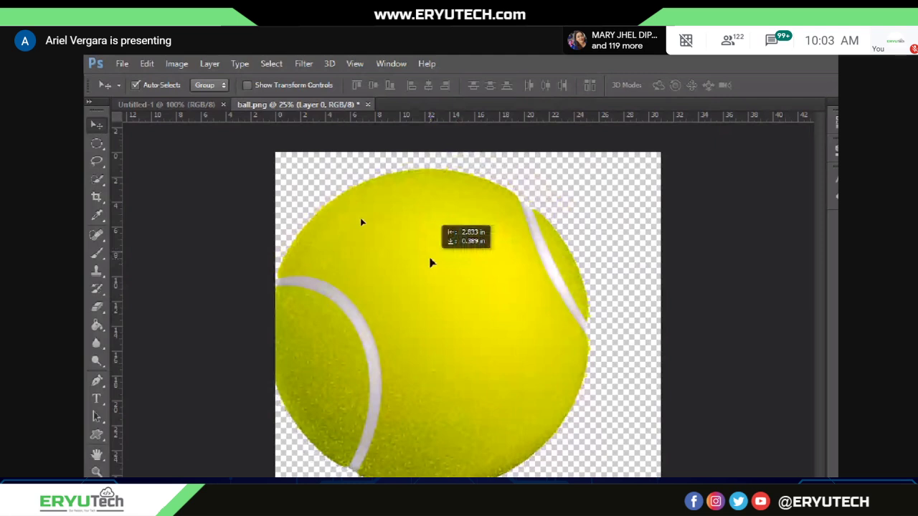
click(168, 105)
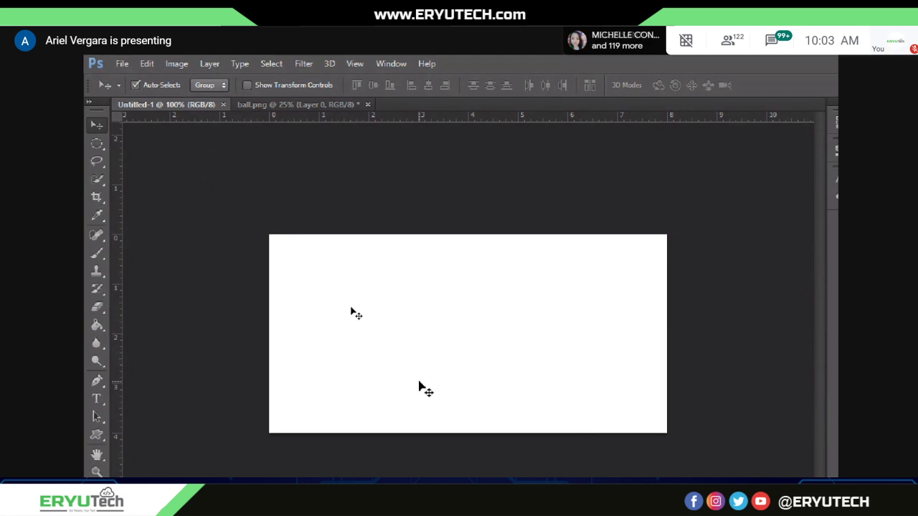
click(283, 105)
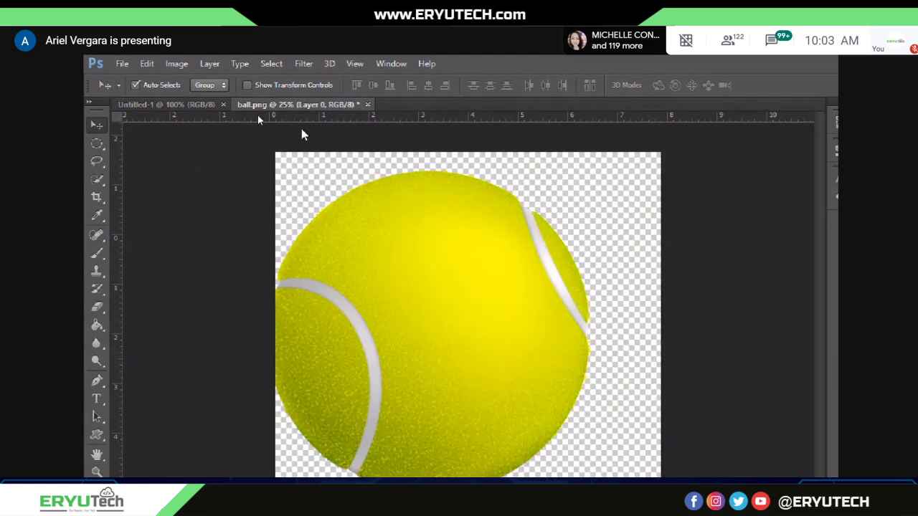
drag(478, 329, 534, 314)
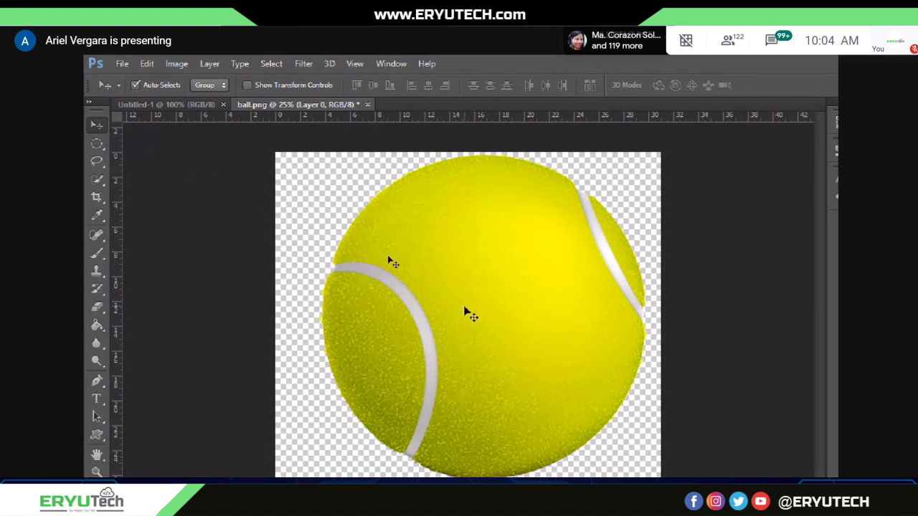
drag(471, 316, 327, 125)
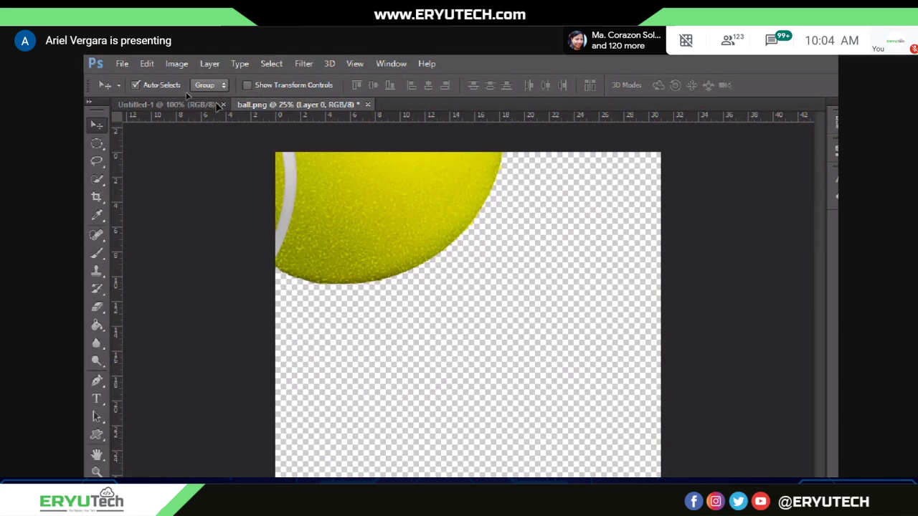
click(172, 106)
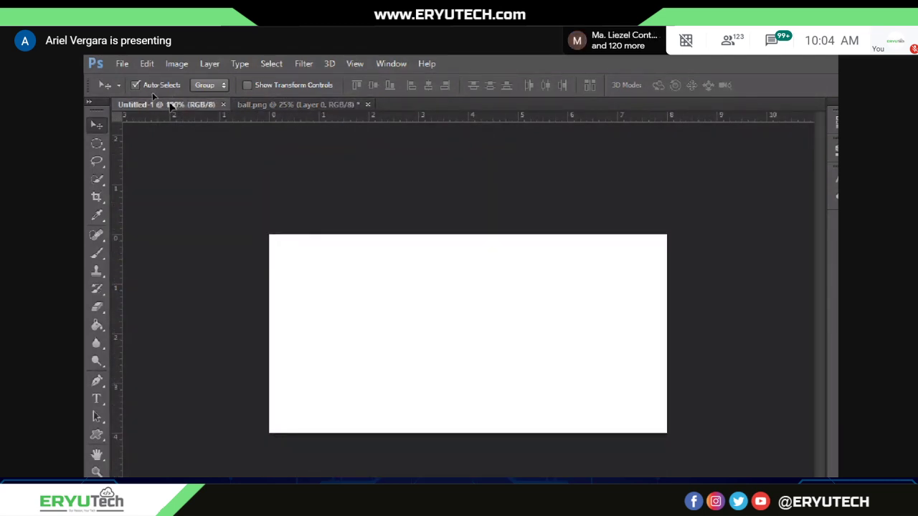
drag(173, 105, 467, 343)
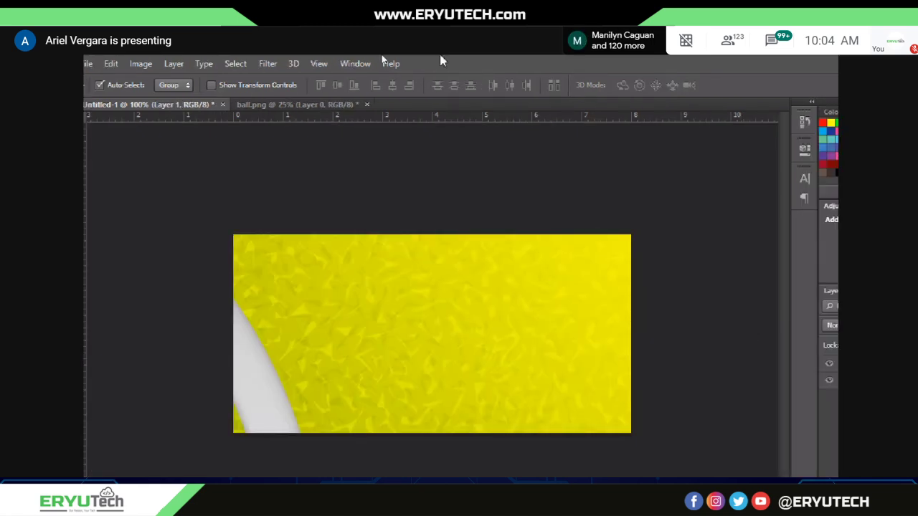
- Start Free Transform on the oversized ball, cancel it, and delete the ball from the new document
key(f)
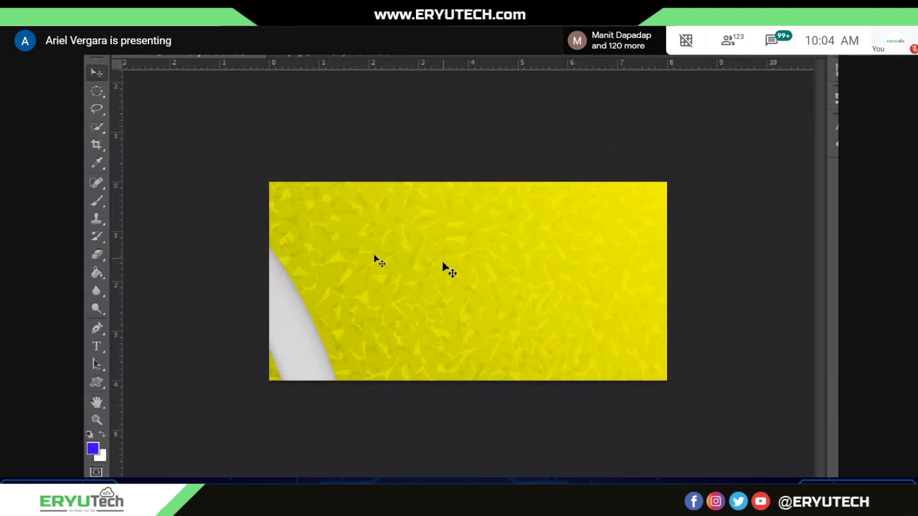
key(f)
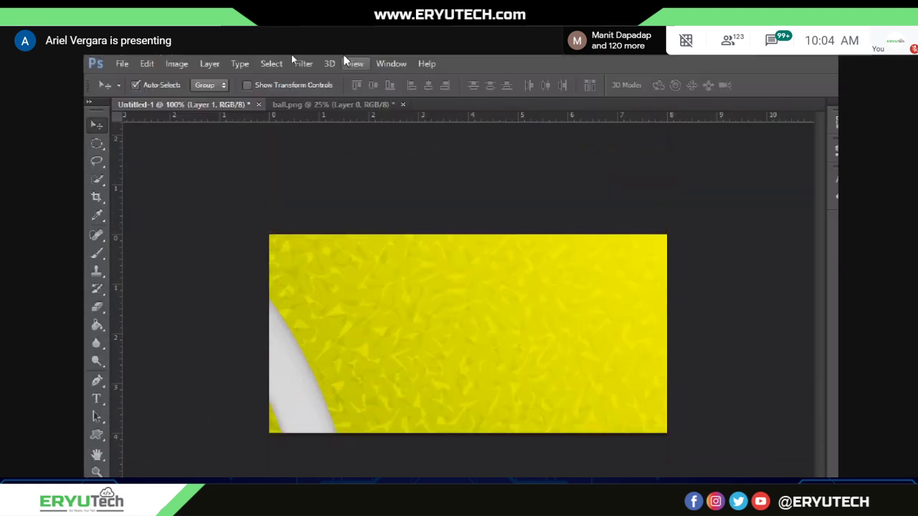
key(ctrl+t)
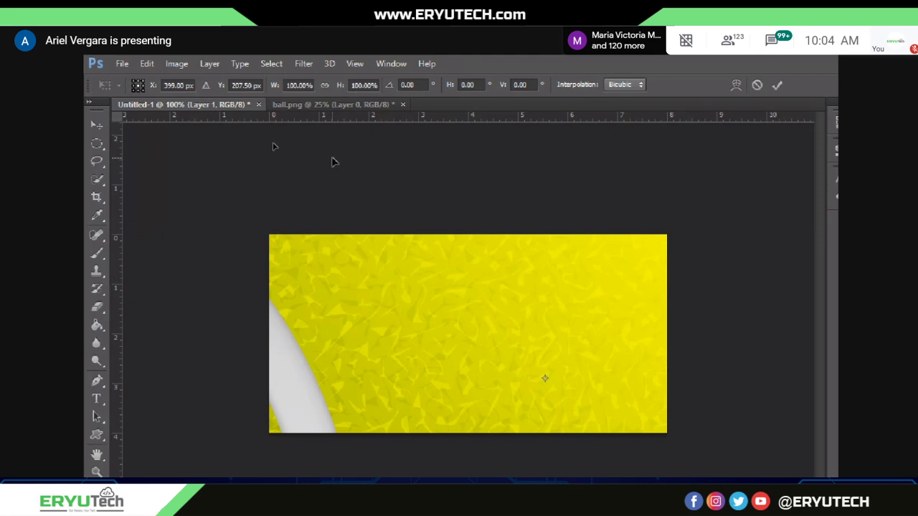
click(92, 147)
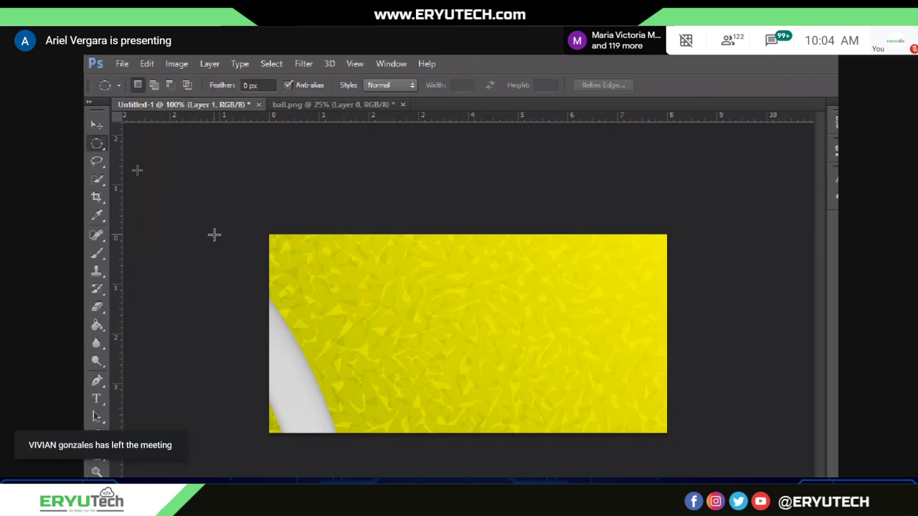
click(96, 125)
key(Delete)
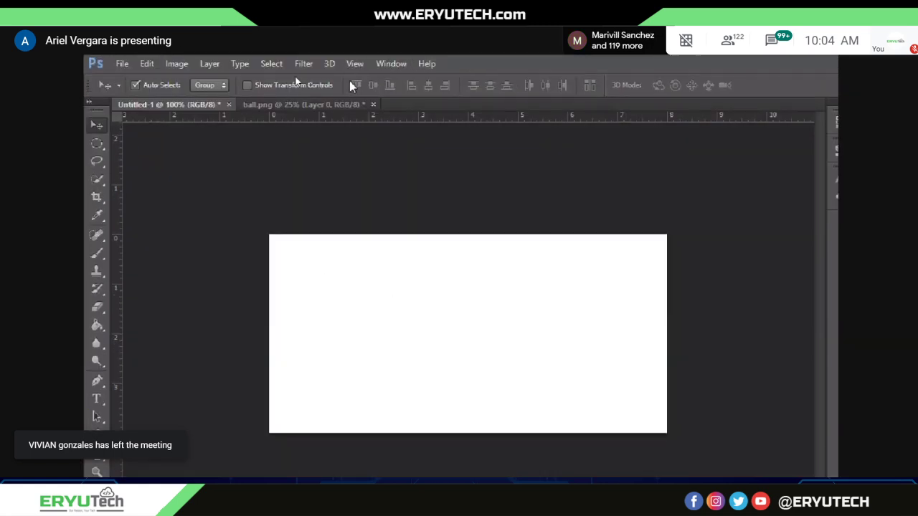
- Shrink the ball in ball.png with Free Transform and copy it into the new document
click(277, 103)
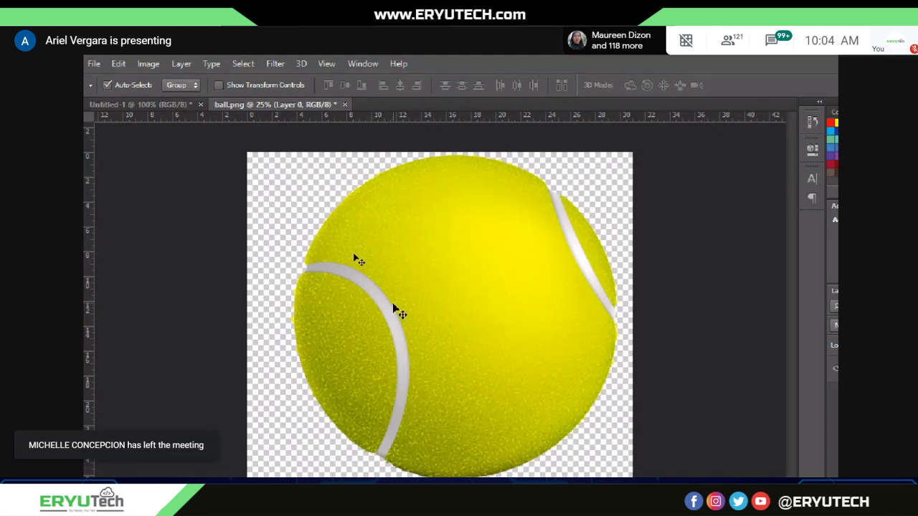
key(ctrl+t)
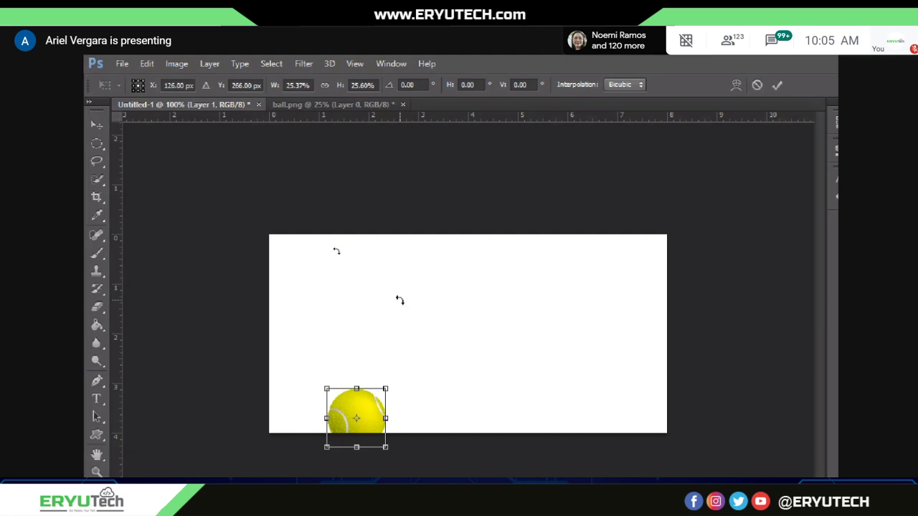
drag(366, 419, 398, 321)
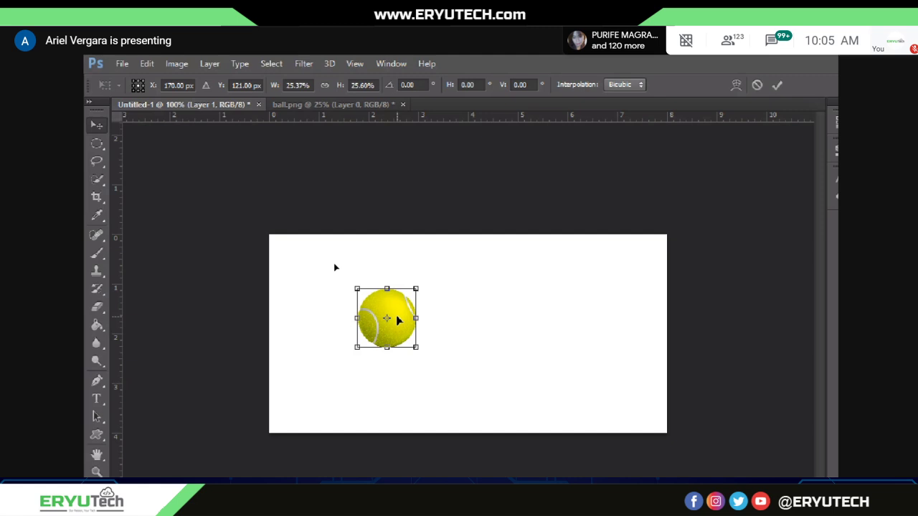
key(Escape)
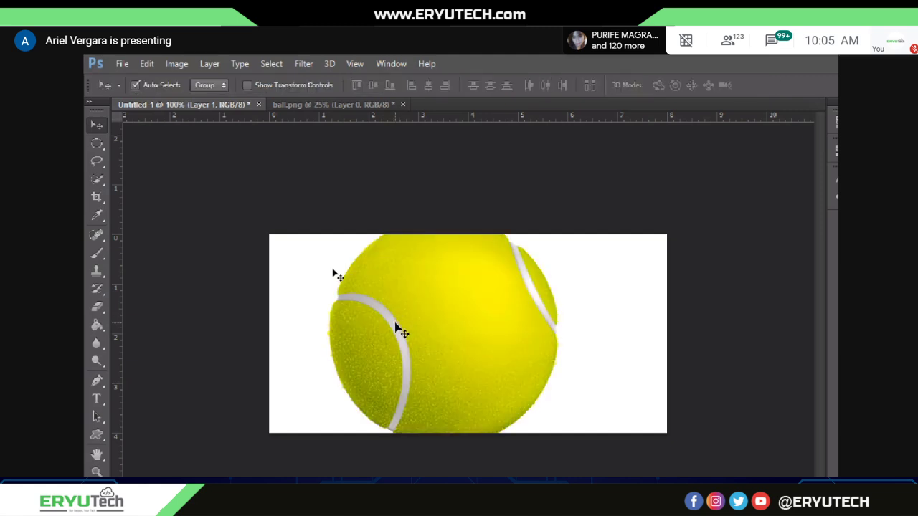
- Scale the ball in the new document down to about 1.4 inches wide with Free Transform
key(ctrl+t)
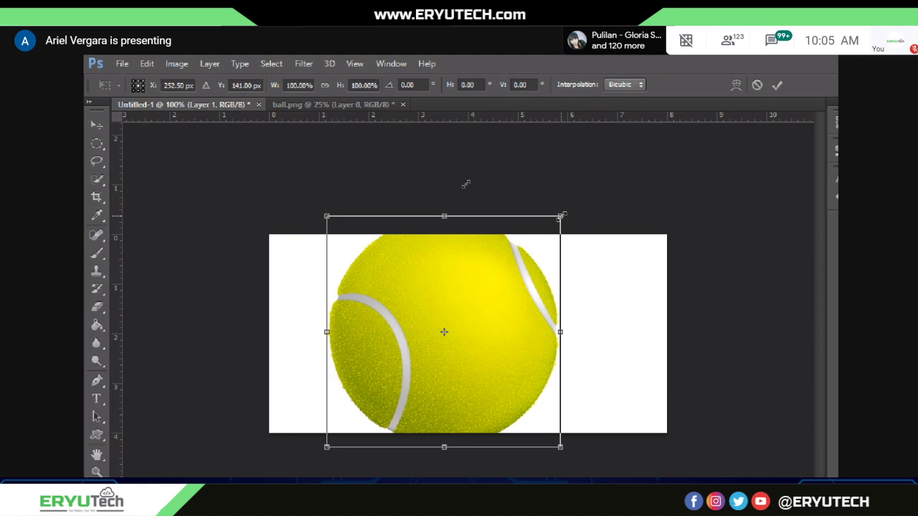
drag(561, 216, 447, 330)
key(Return)
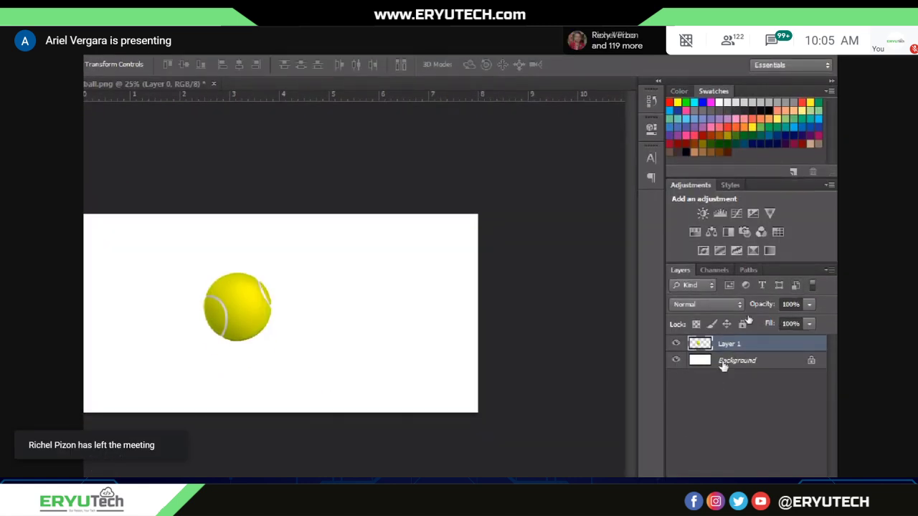
- Select the Background layer and the ball's layer in turn, and move the ball slightly up and to the right
click(732, 362)
click(737, 347)
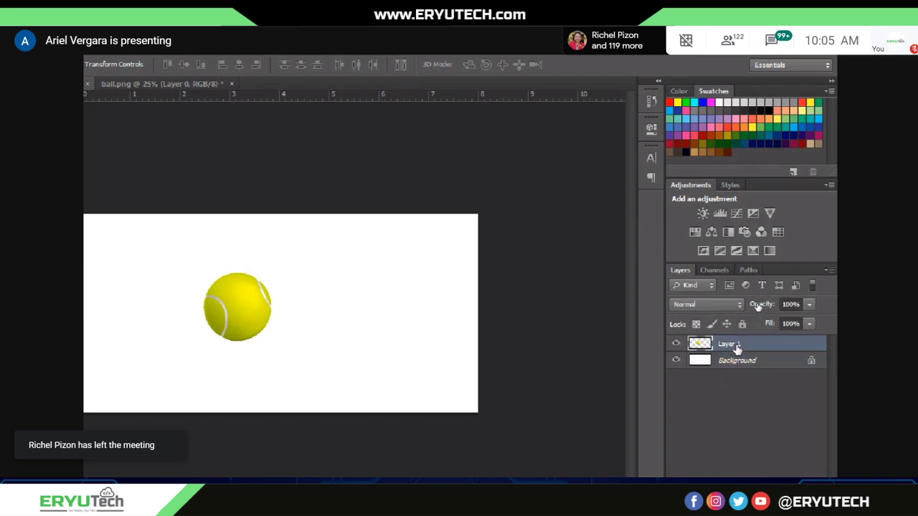
click(739, 365)
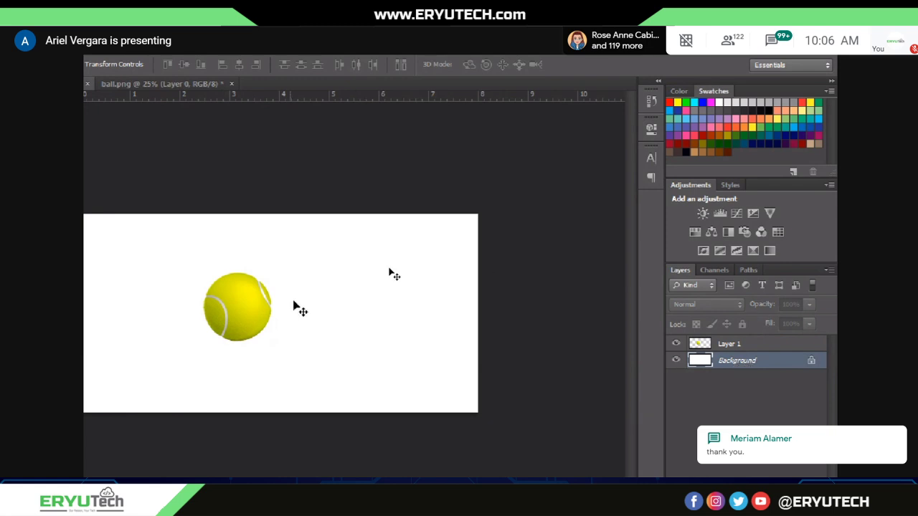
drag(238, 306, 251, 293)
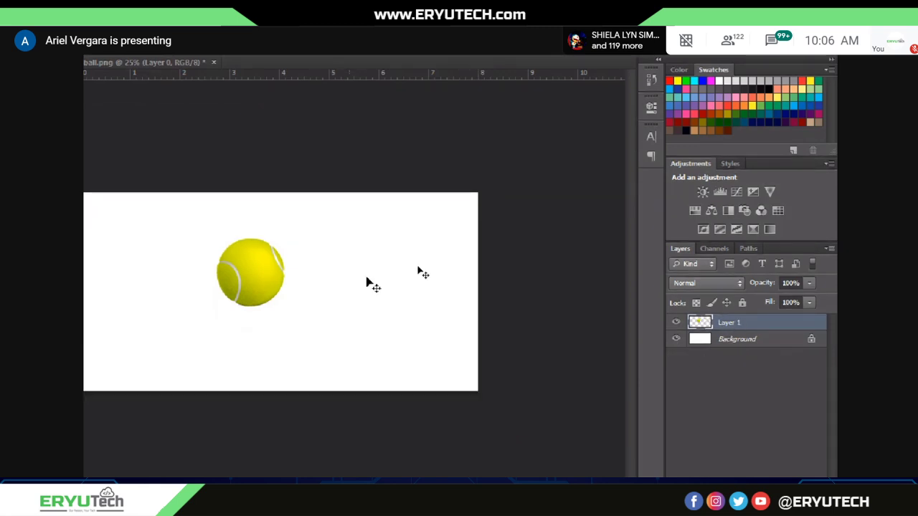
- Toggle the visibility of the white Background layer and leave it hidden
click(676, 340)
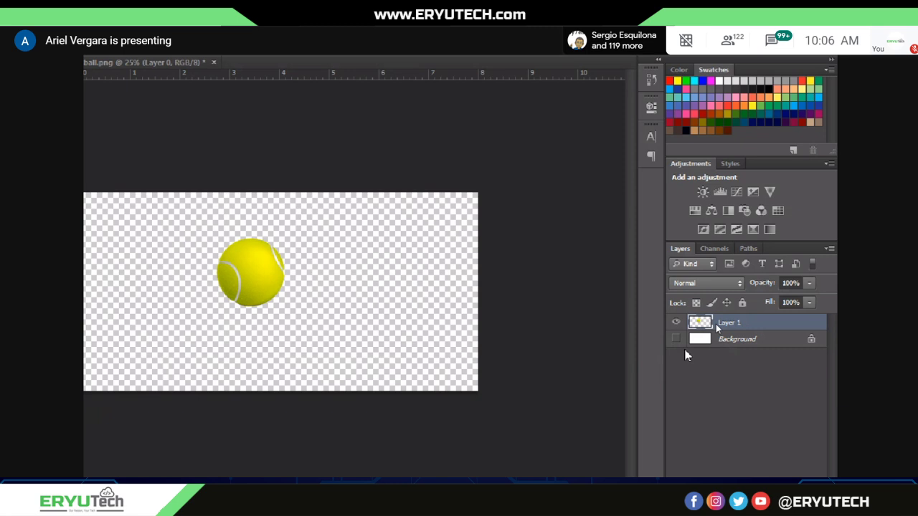
click(681, 343)
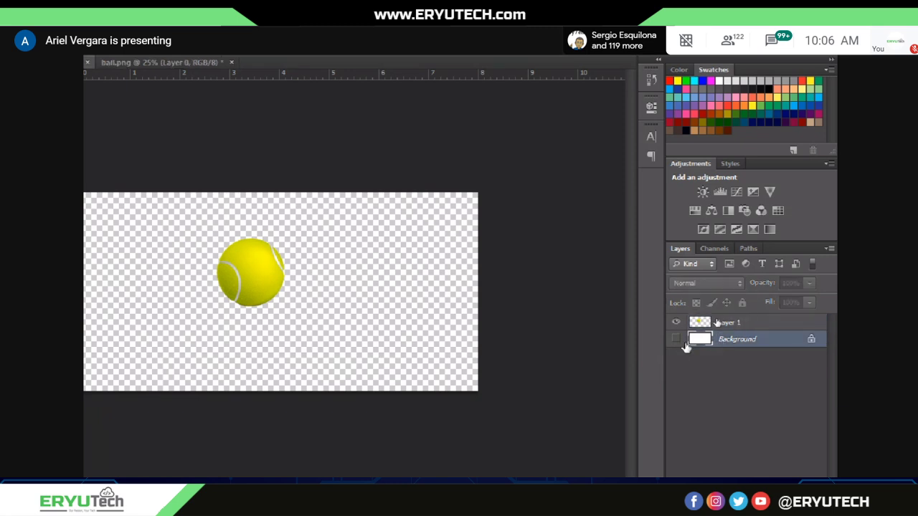
click(677, 340)
click(677, 341)
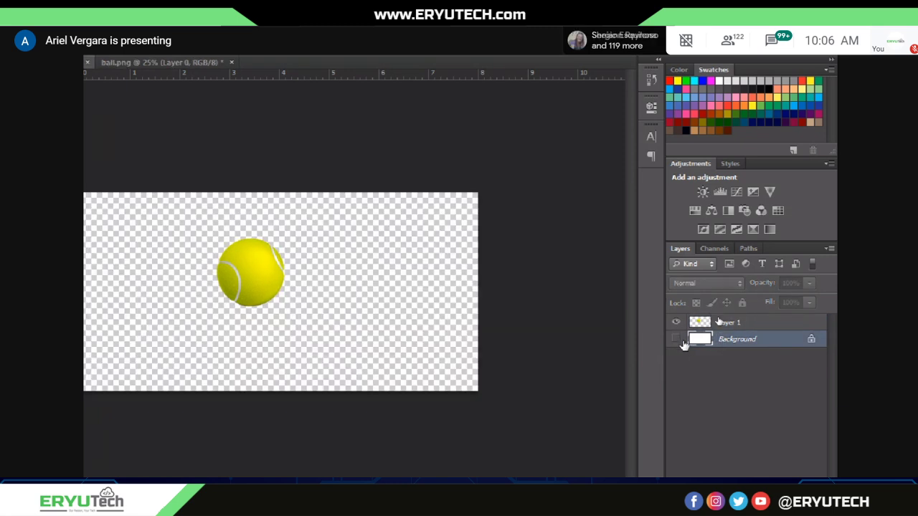
- Position the ball partly beyond the canvas's left edge near the upper corner and show the Timeline
drag(430, 277, 275, 248)
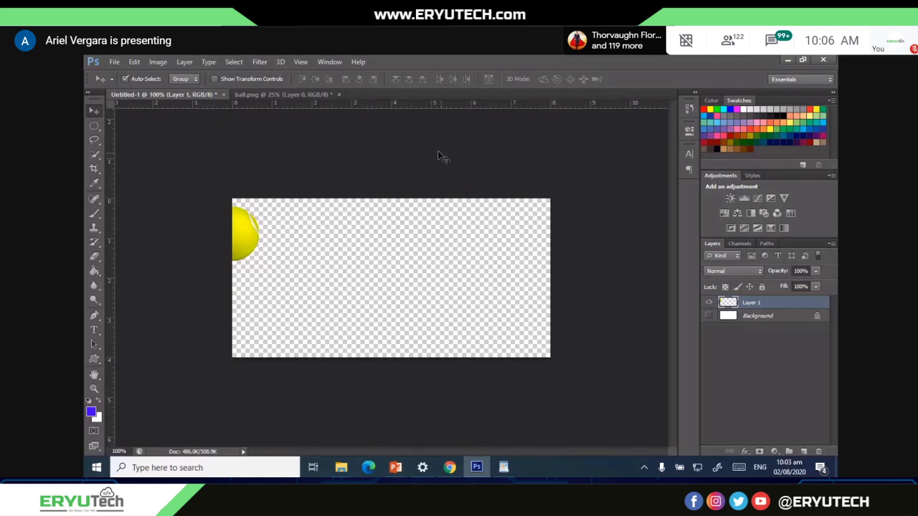
click(331, 62)
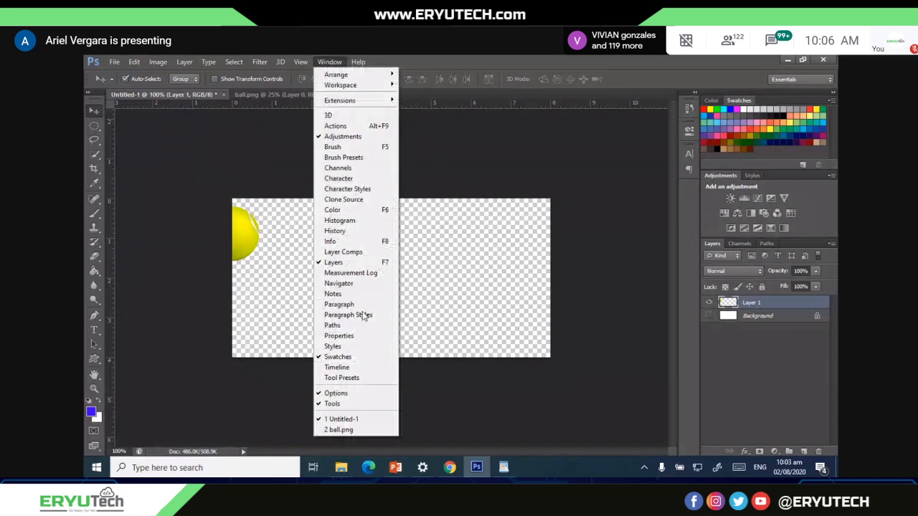
click(350, 367)
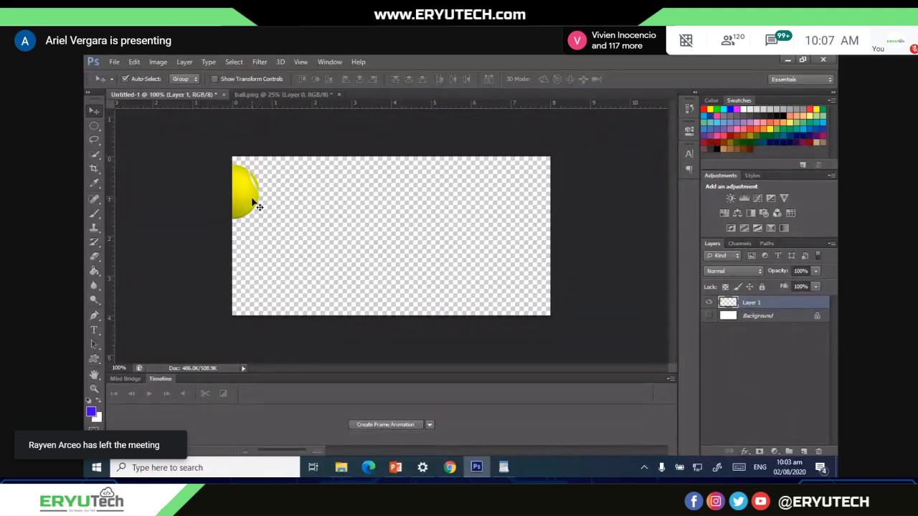
drag(254, 204, 214, 194)
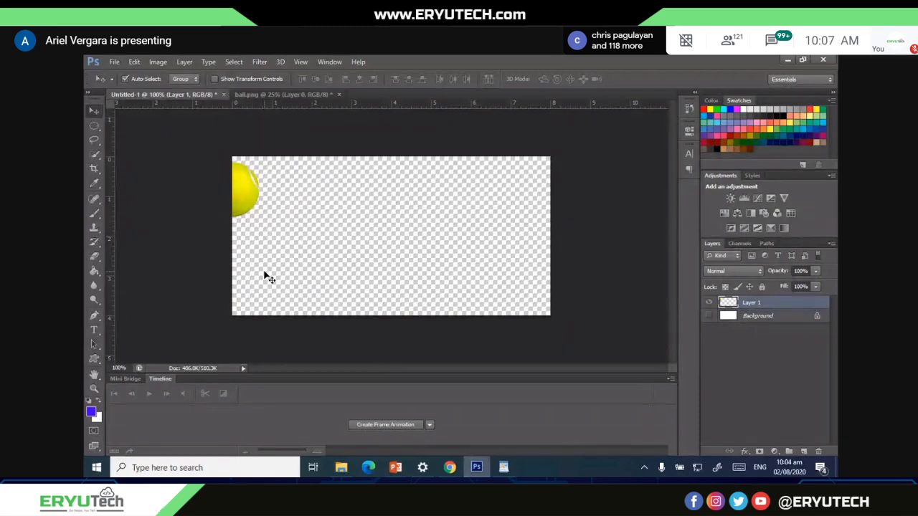
drag(244, 208, 245, 211)
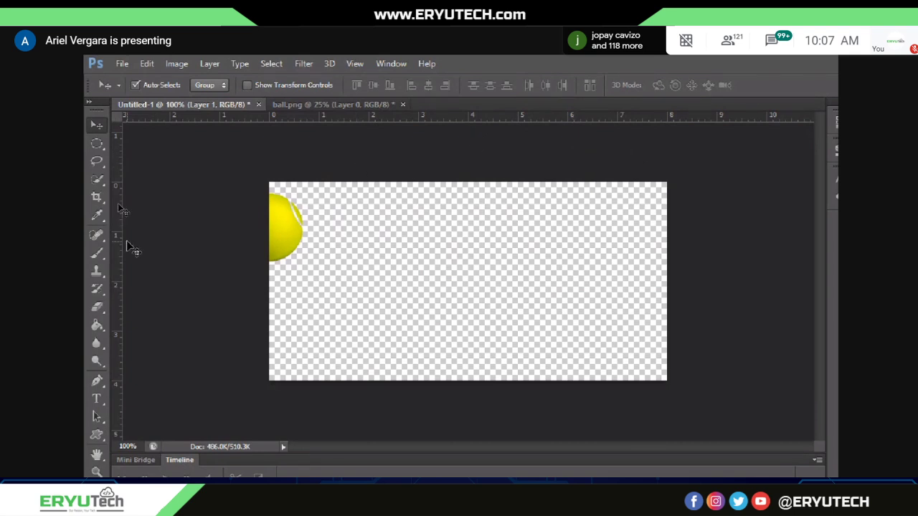
- Place a vertical guide at the 4 inch mark, through the middle of the canvas
drag(118, 228, 466, 242)
key(ctrl+z)
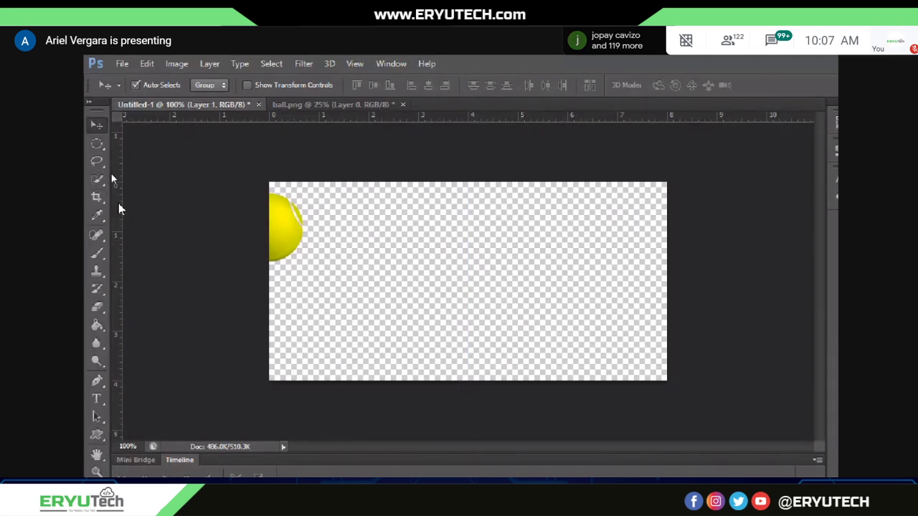
drag(117, 204, 467, 244)
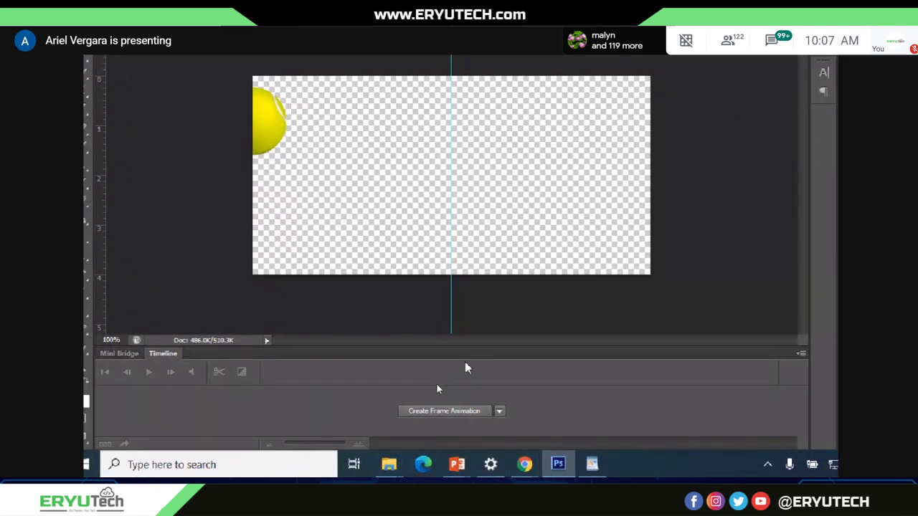
- Set the timeline type to Create Frame Animation
click(501, 413)
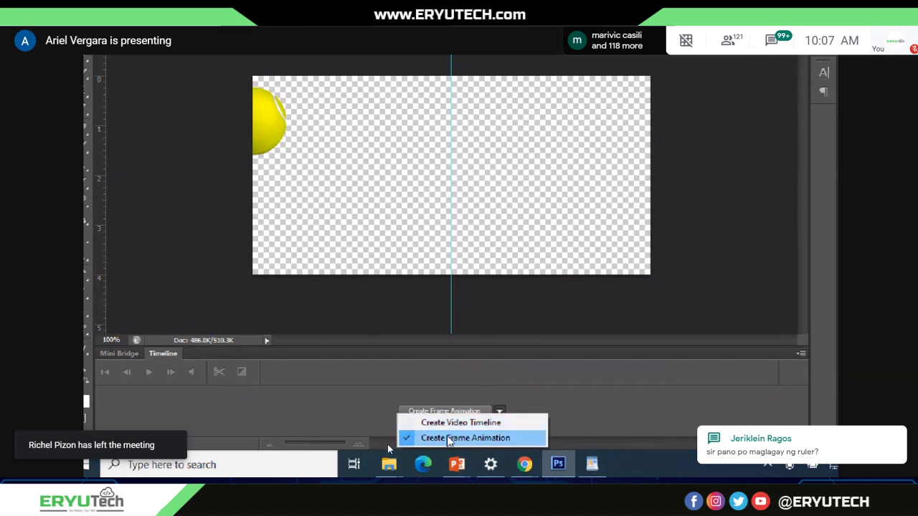
click(446, 439)
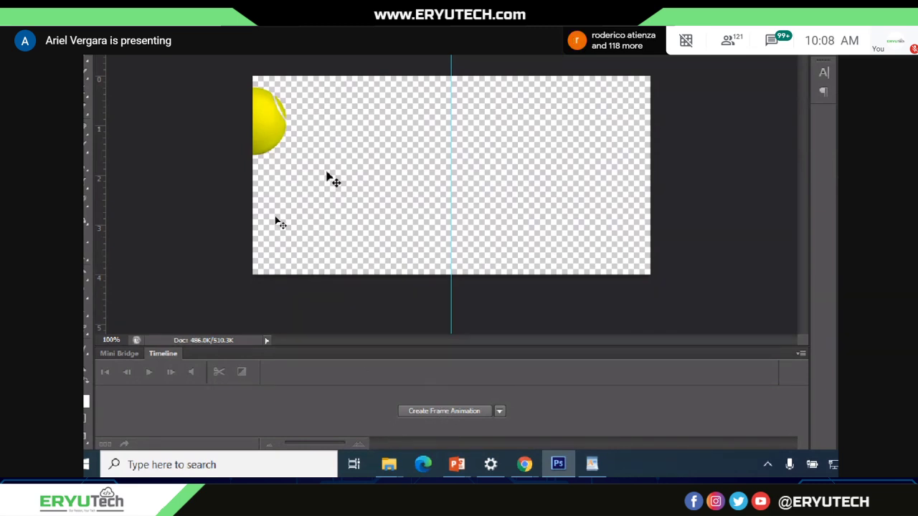
- Place the ball half outside the canvas at its upper-left corner and create a frame animation
drag(299, 129, 271, 113)
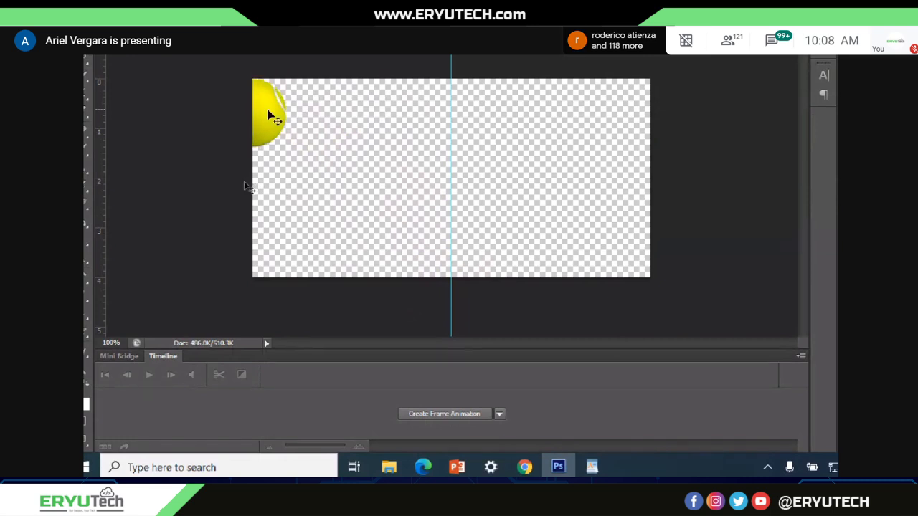
click(433, 412)
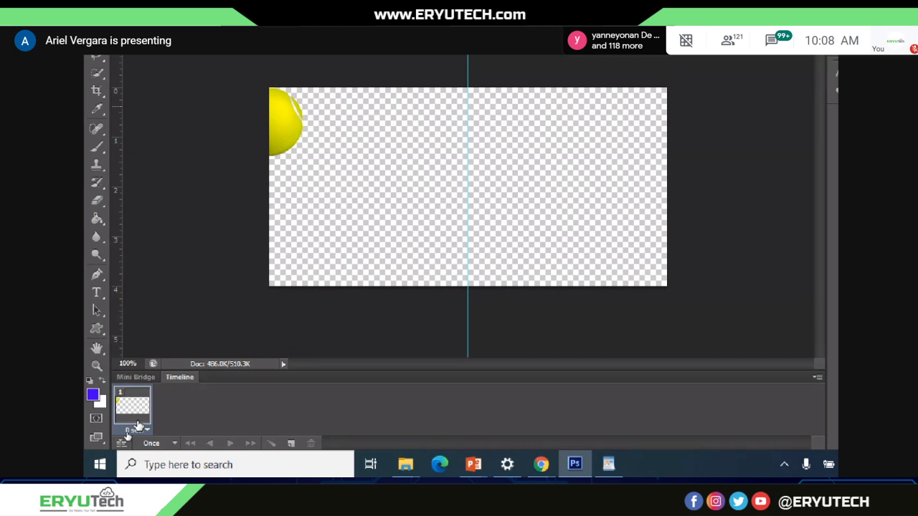
key(super+plus)
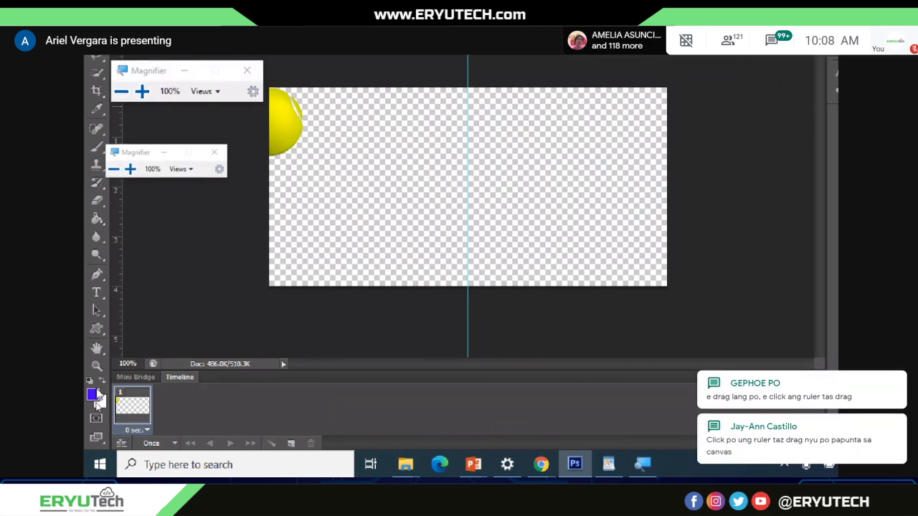
key(ctrl+minus)
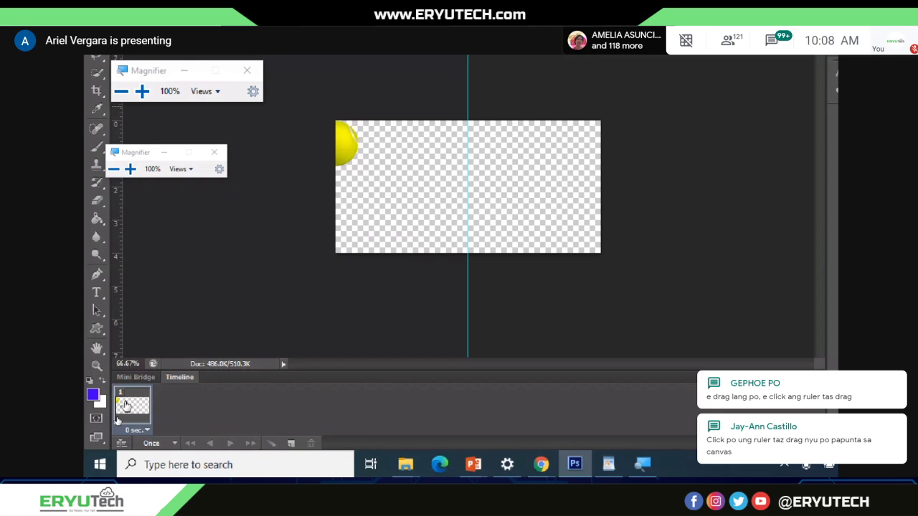
key(ctrl+plus)
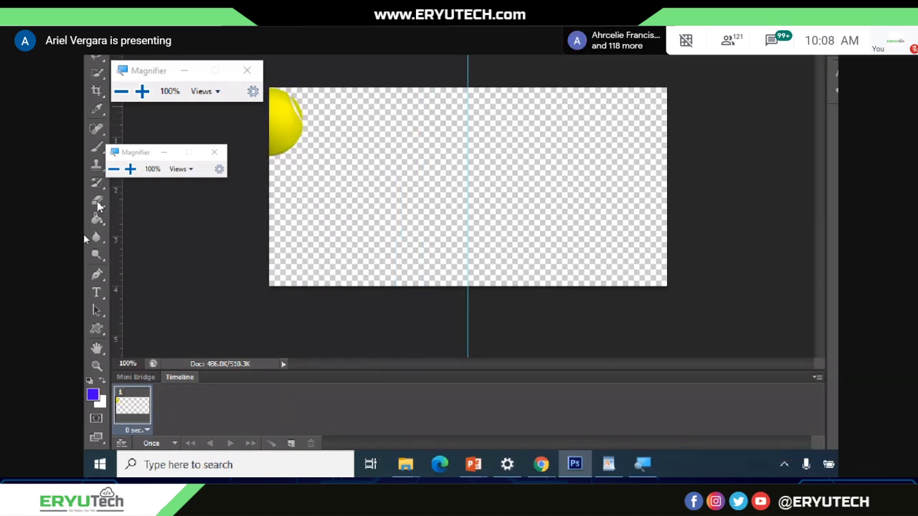
click(249, 109)
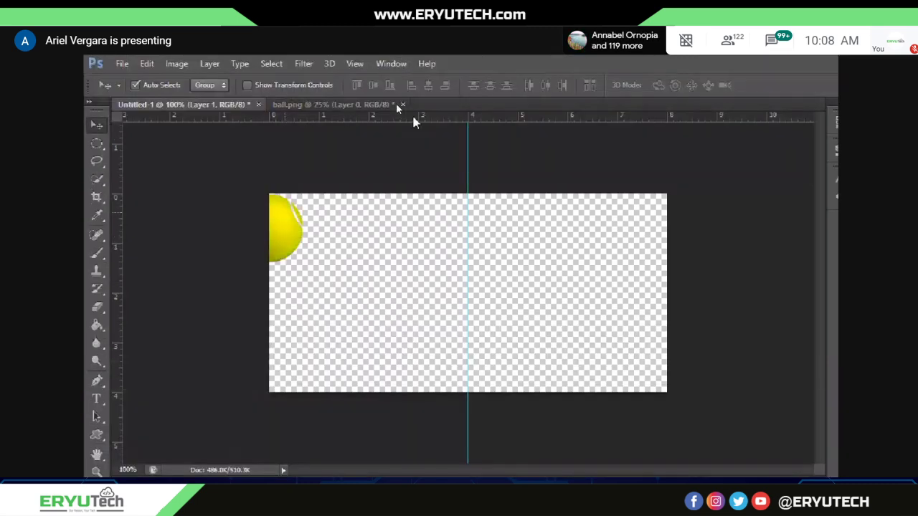
- Turn the rulers off and back on
click(391, 63)
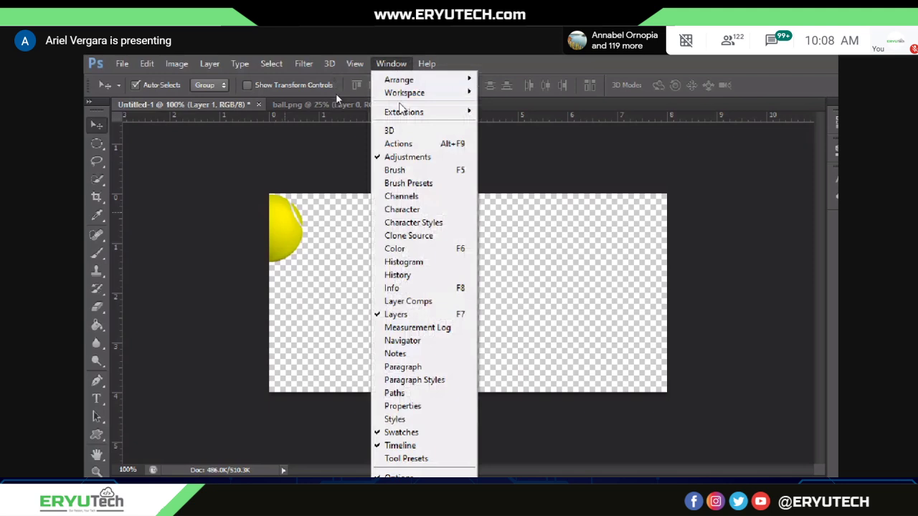
mouse_move(355, 65)
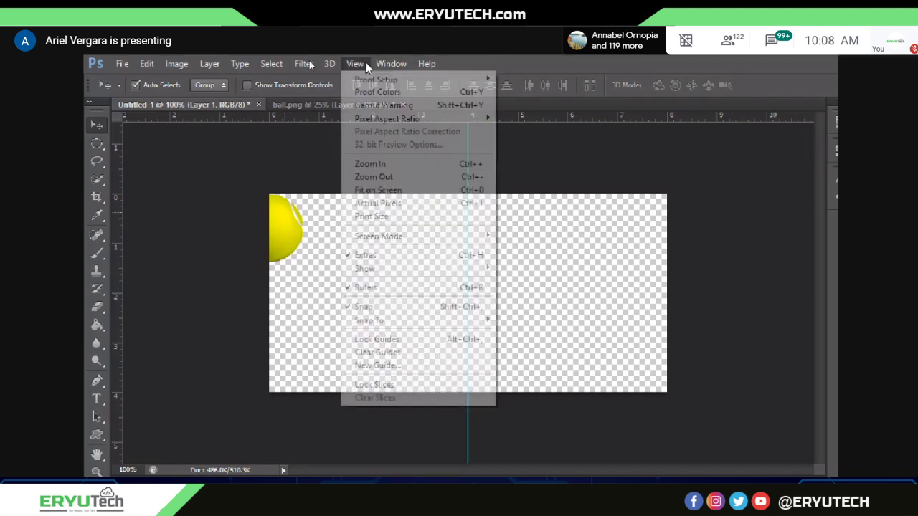
click(361, 289)
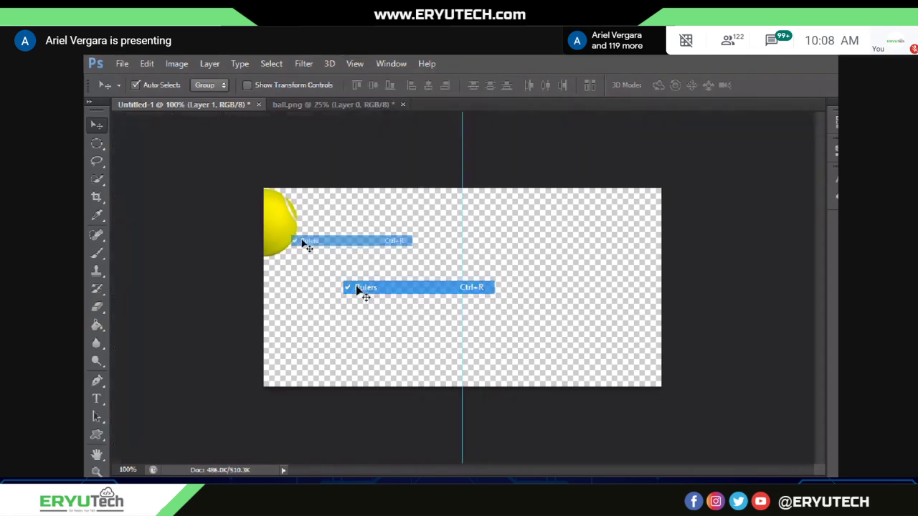
click(355, 64)
click(365, 287)
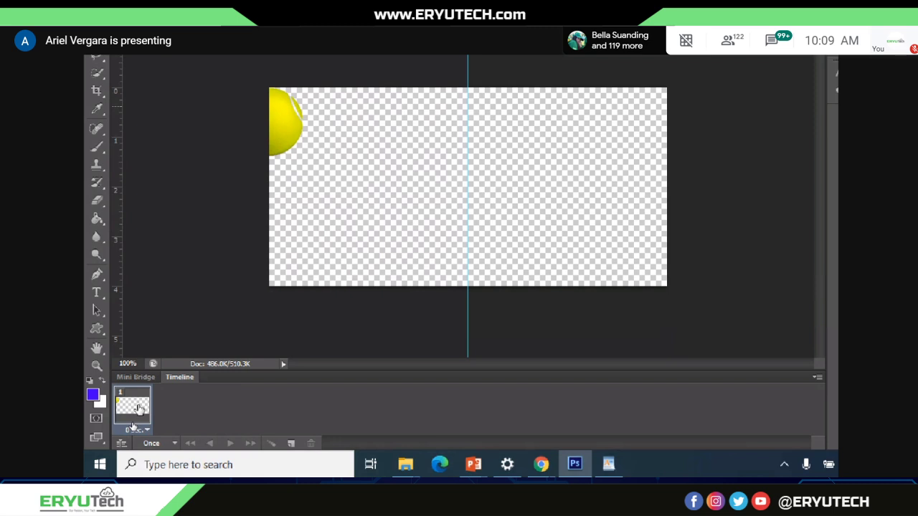
- Add a second animation frame and move its ball to the canvas's bottom edge, centred on the vertical guide
click(290, 444)
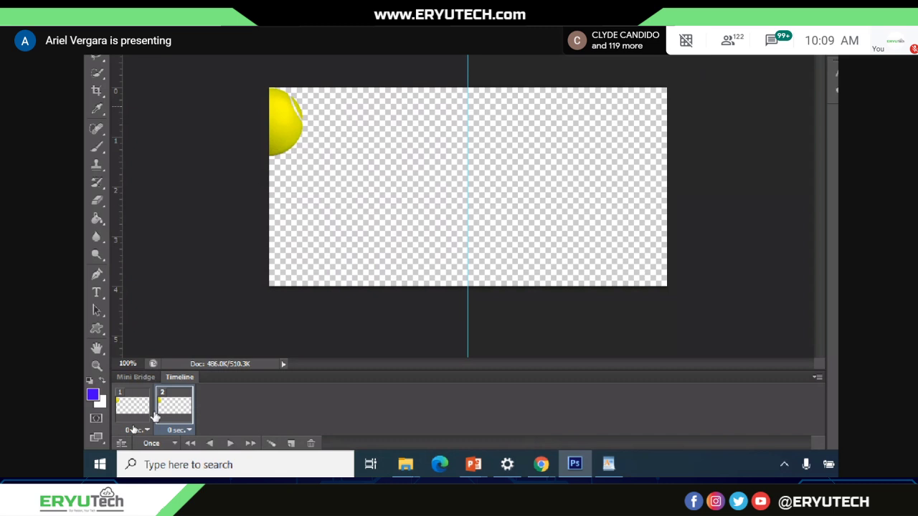
click(124, 413)
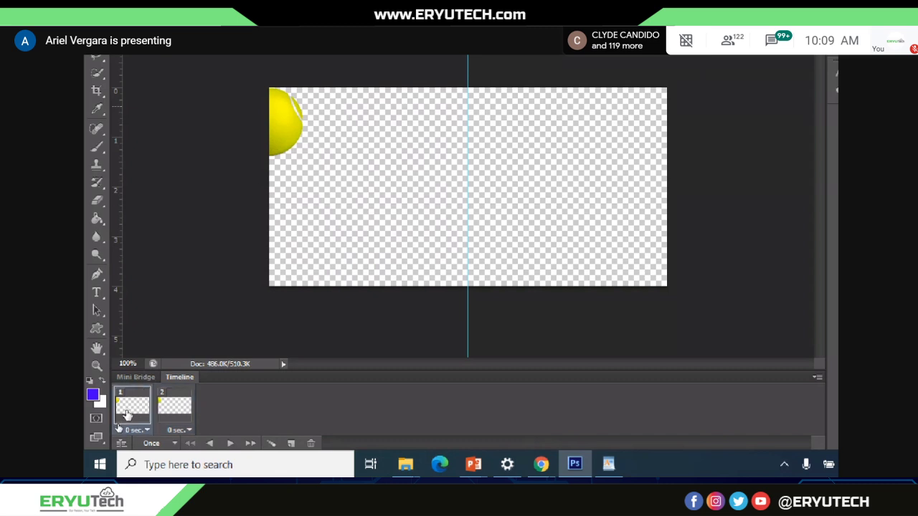
click(171, 410)
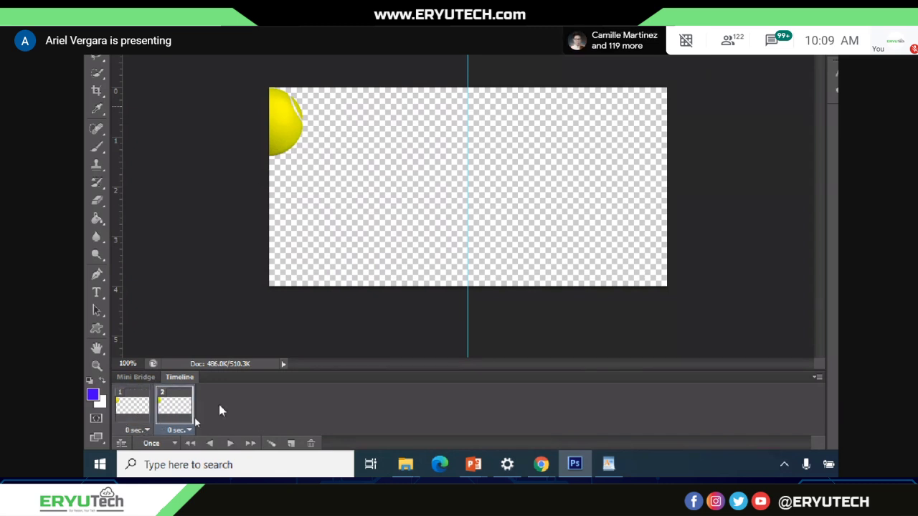
drag(293, 130, 483, 254)
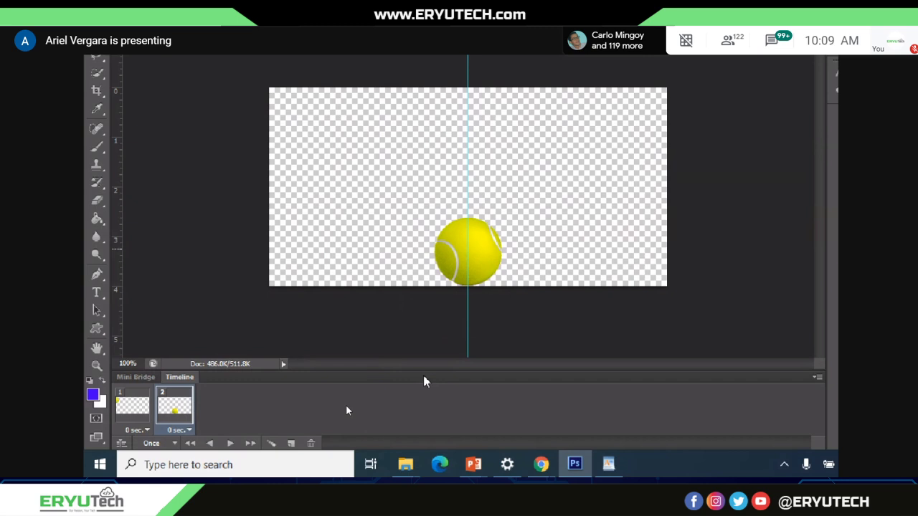
- Add a third frame with the ball half outside the canvas's upper-right corner, and review all three frames
click(292, 445)
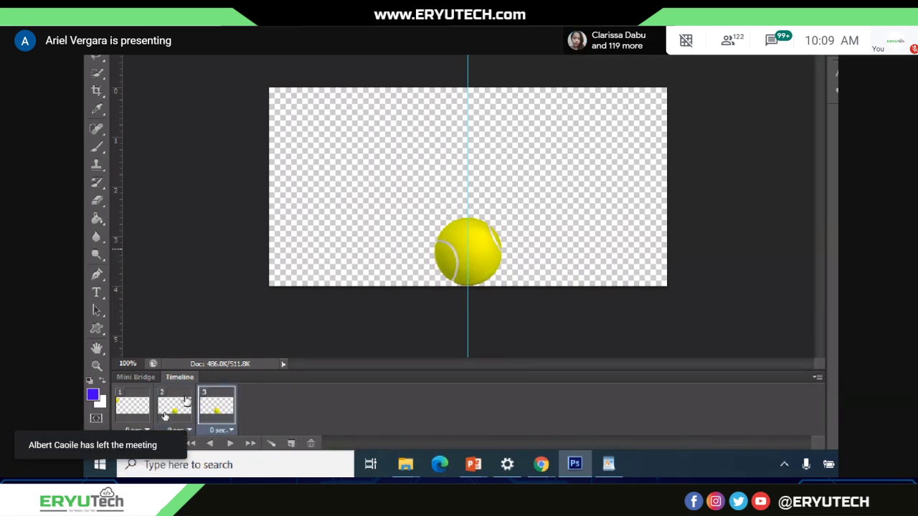
drag(464, 241, 651, 122)
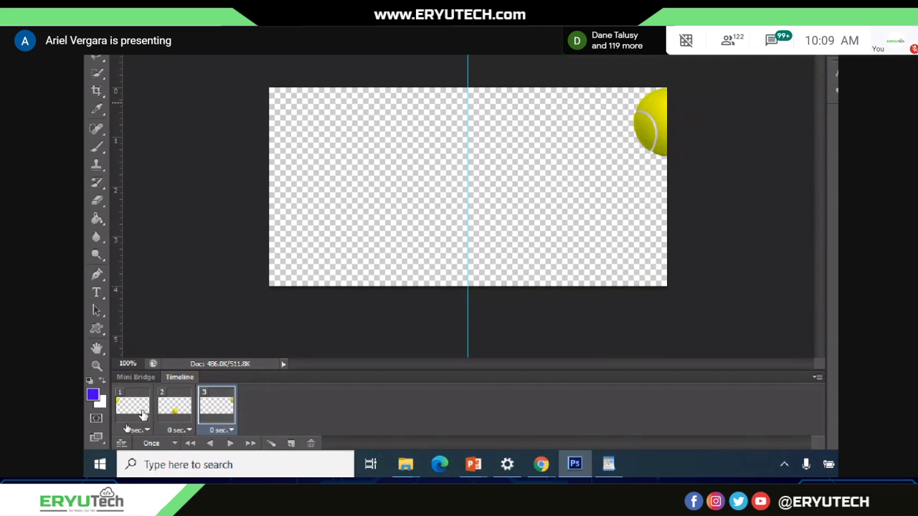
click(137, 409)
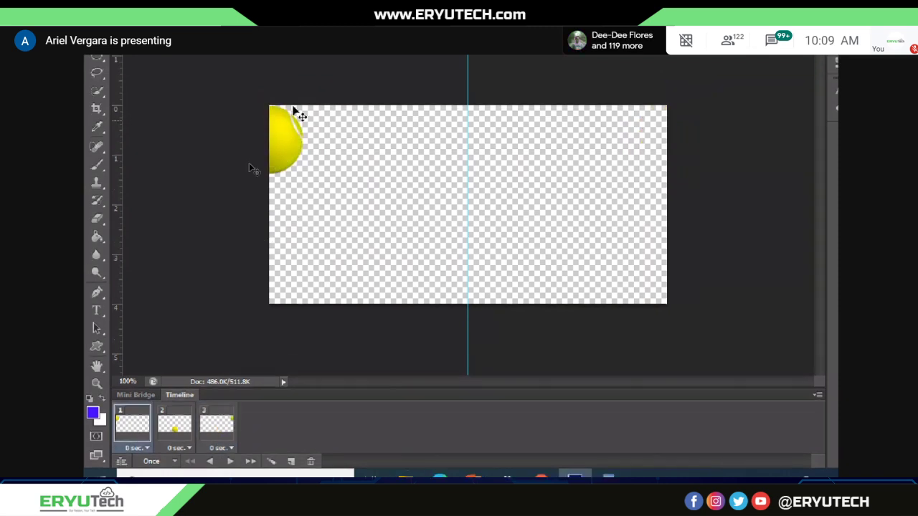
click(178, 432)
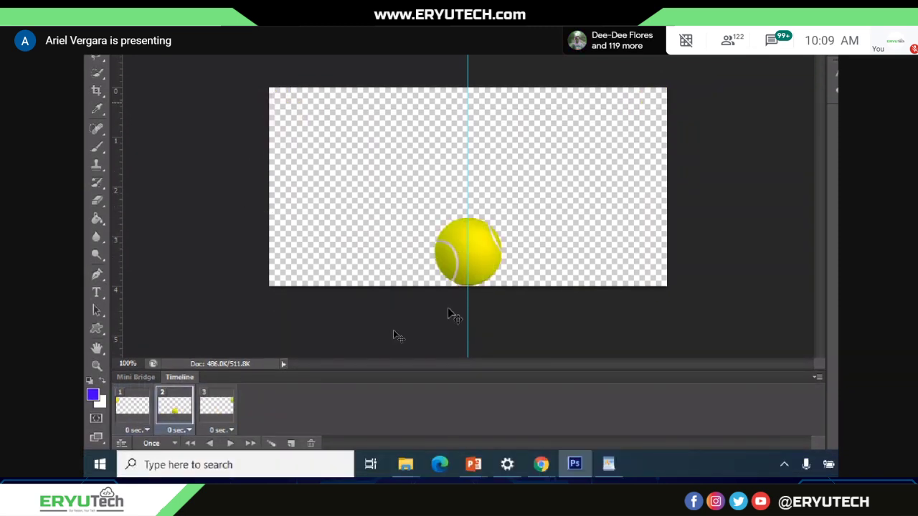
click(218, 415)
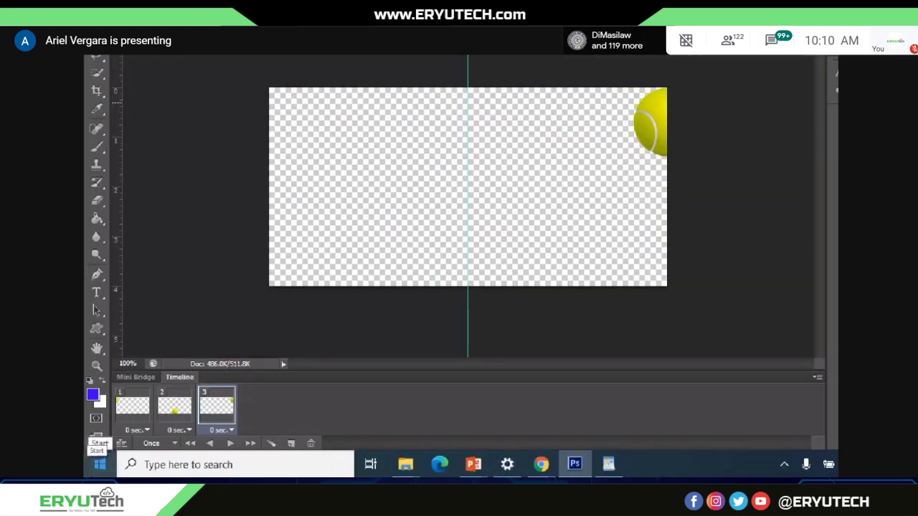
- Tween frames 1 and 2 with 5 added frames, covering all layers, position, opacity and effects
click(125, 408)
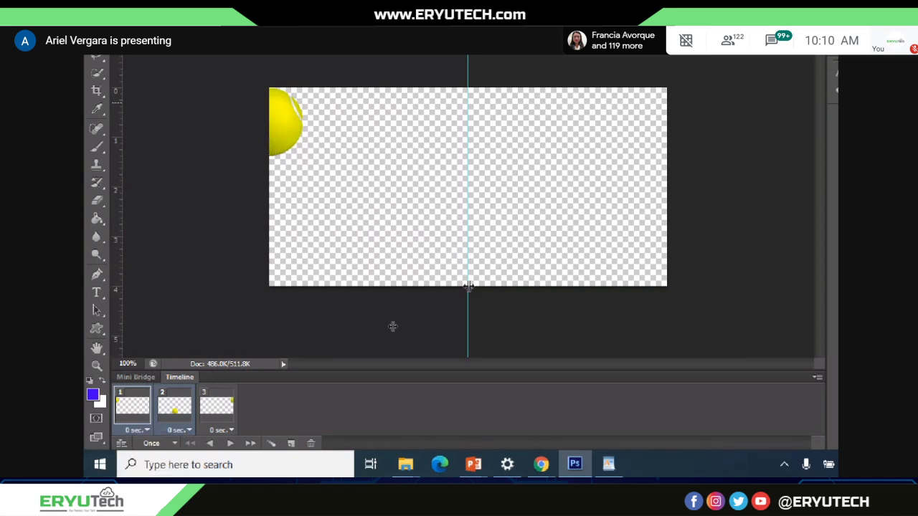
click(271, 444)
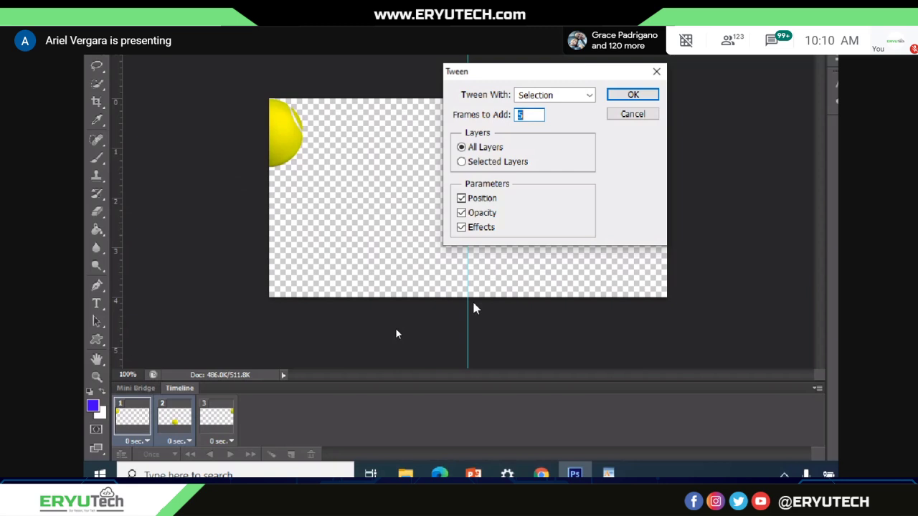
double_click(533, 116)
text(5)
click(639, 114)
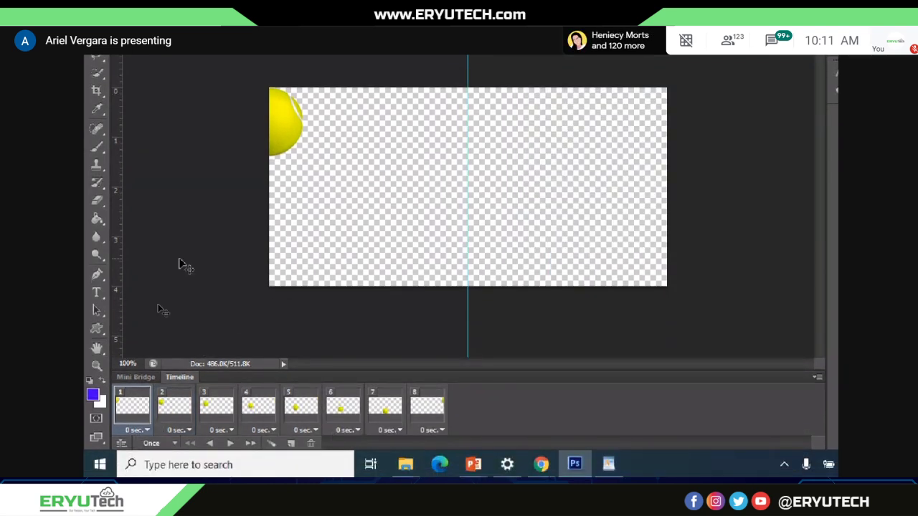
- Step through the animation frames to examine the ball's path from the upper-left corner to the bottom centre and the final frame
click(385, 407)
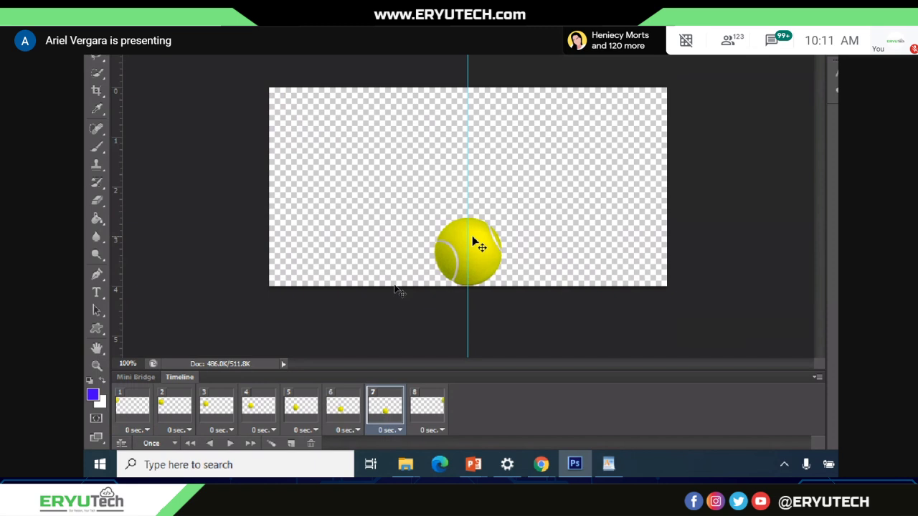
click(123, 414)
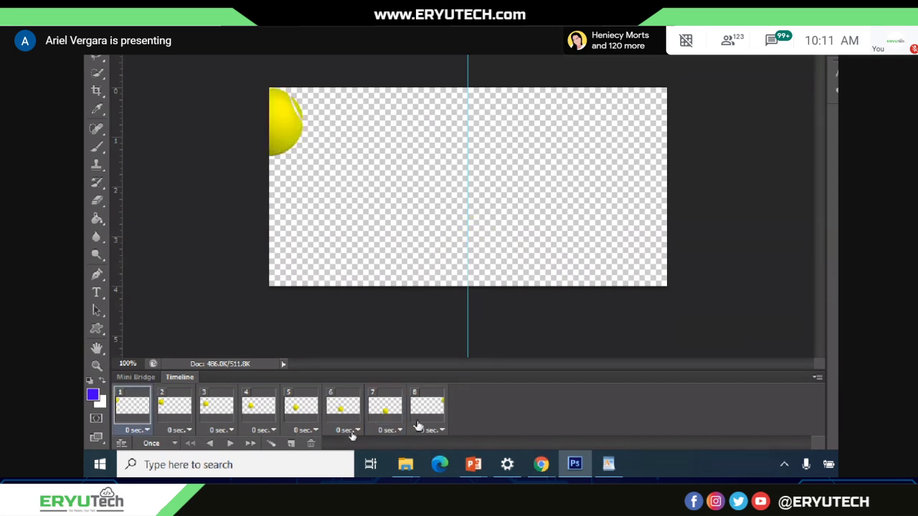
click(386, 416)
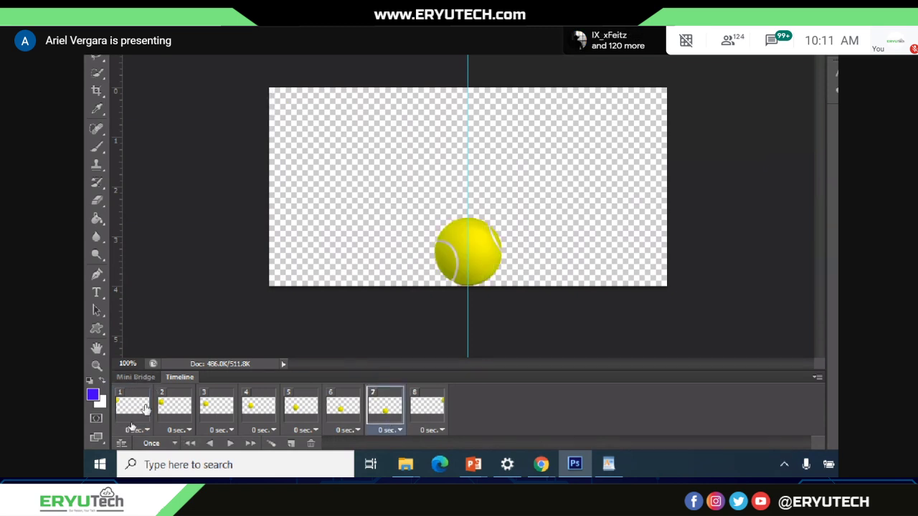
click(144, 407)
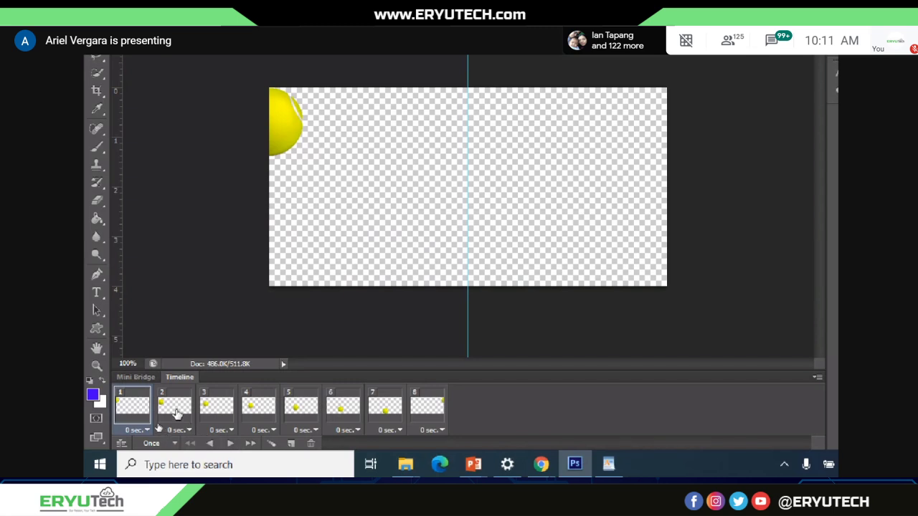
click(177, 414)
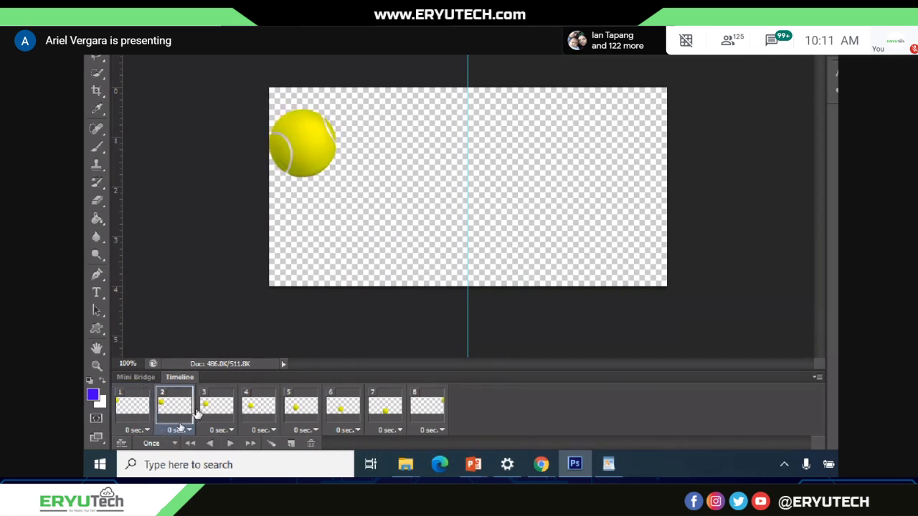
click(213, 414)
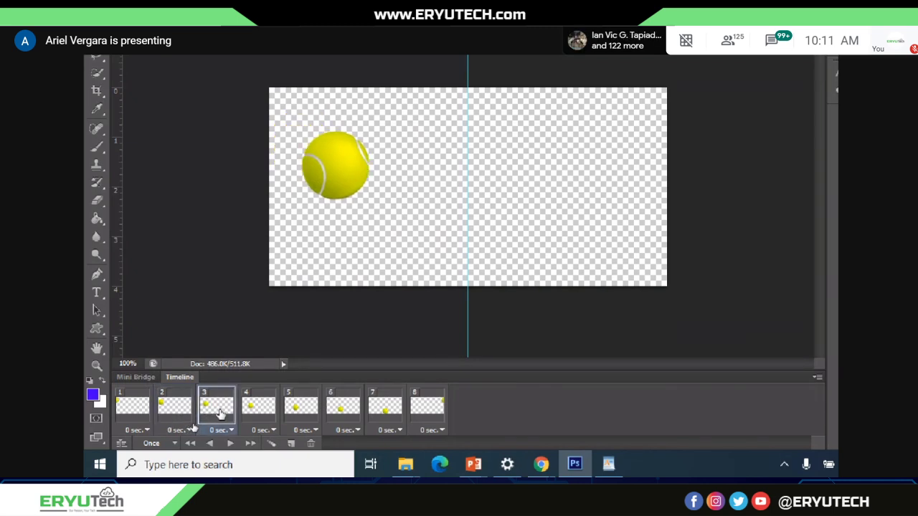
click(251, 414)
click(297, 414)
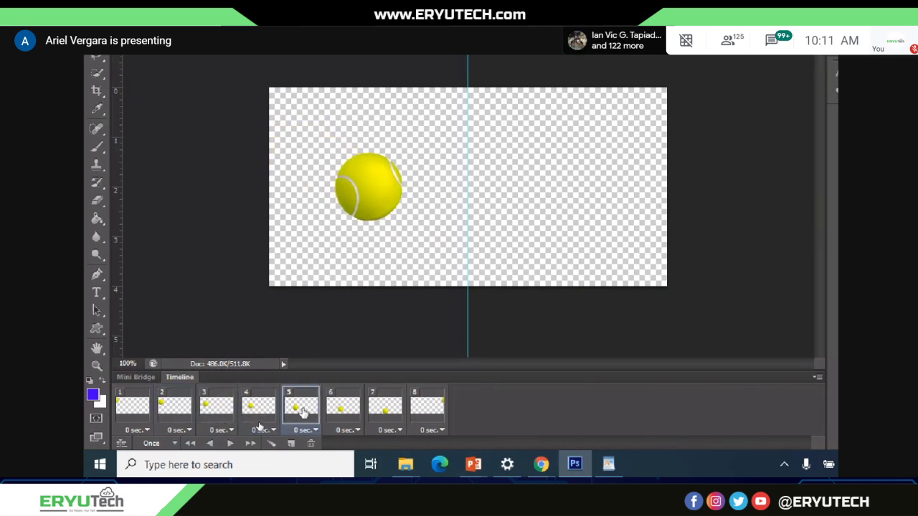
click(341, 414)
click(385, 414)
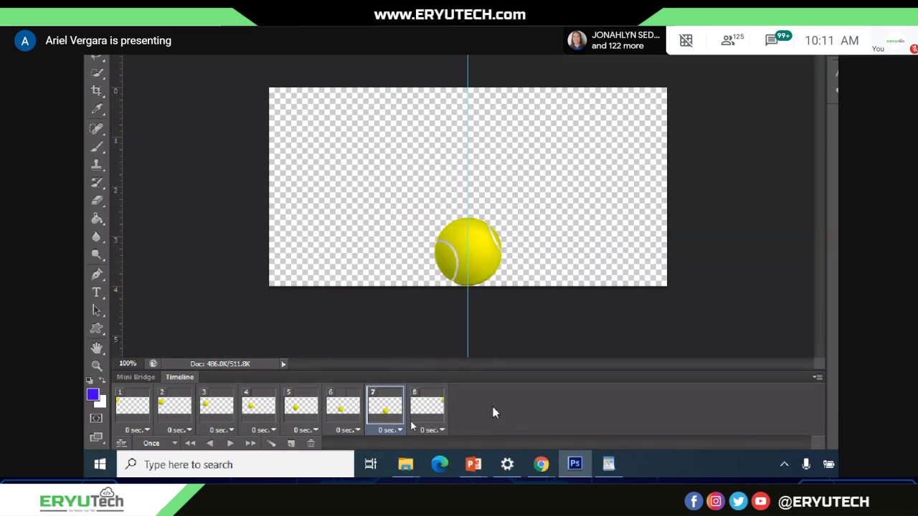
click(129, 405)
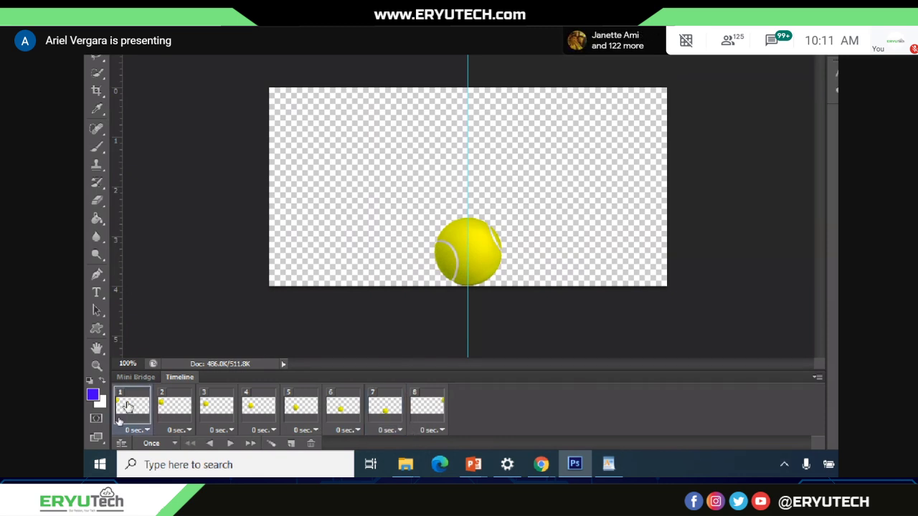
click(377, 409)
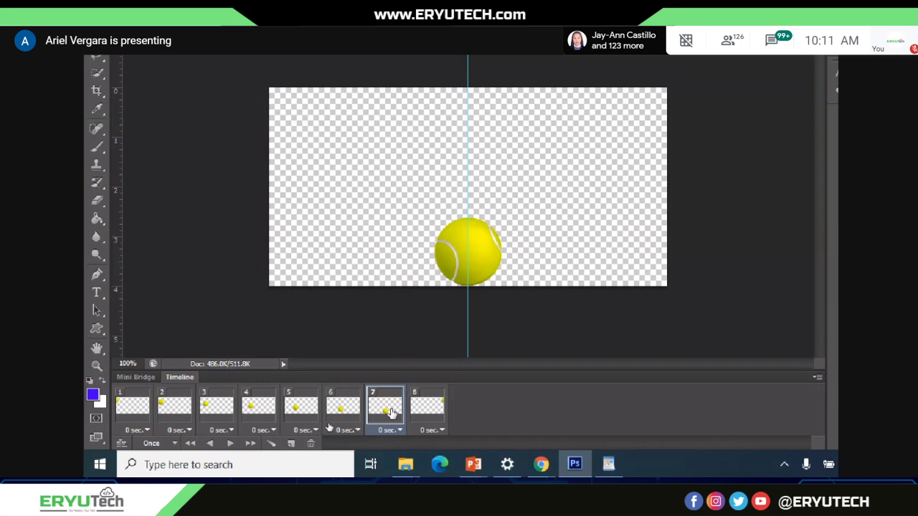
click(424, 408)
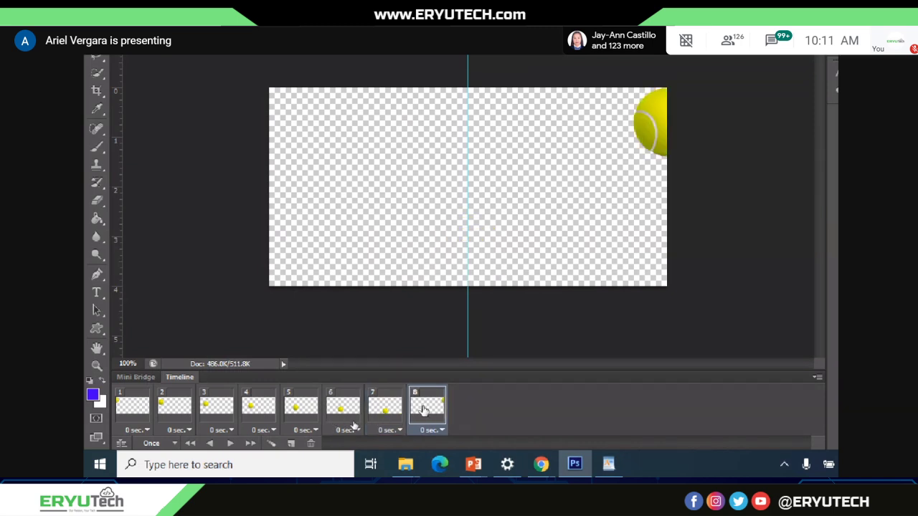
- Tween frames 7 and 8 with 5 added frames, covering all layers, position, opacity and effects
click(386, 409)
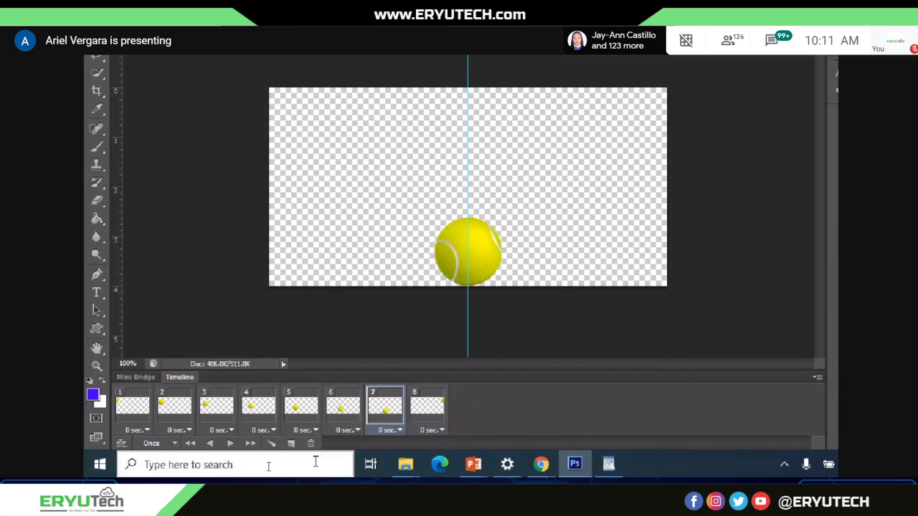
shift+click(428, 409)
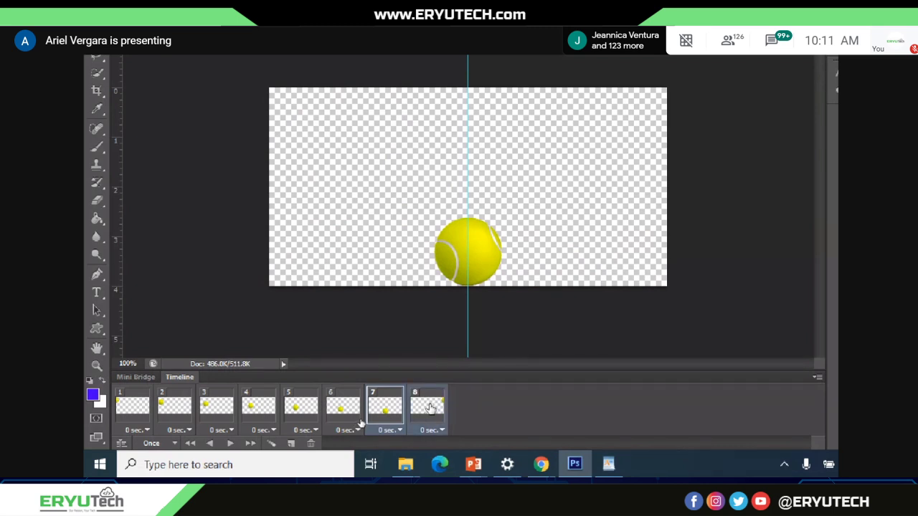
click(271, 445)
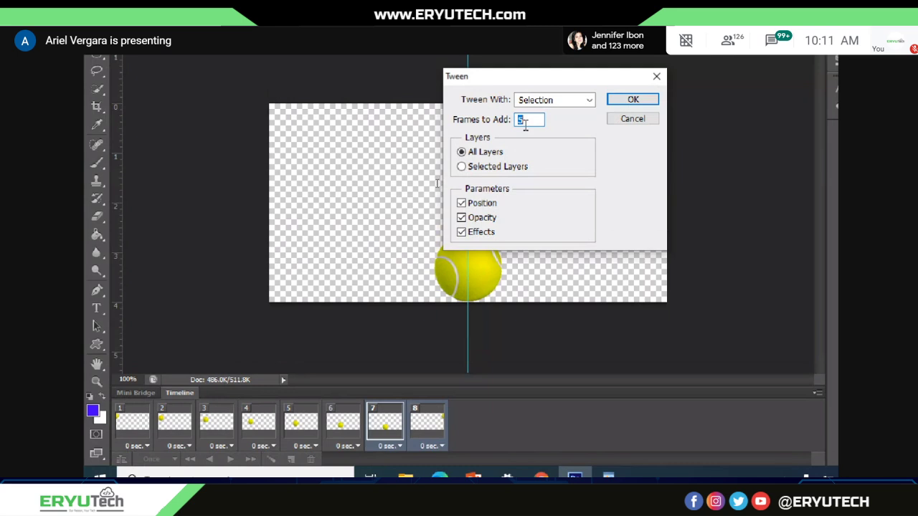
click(633, 99)
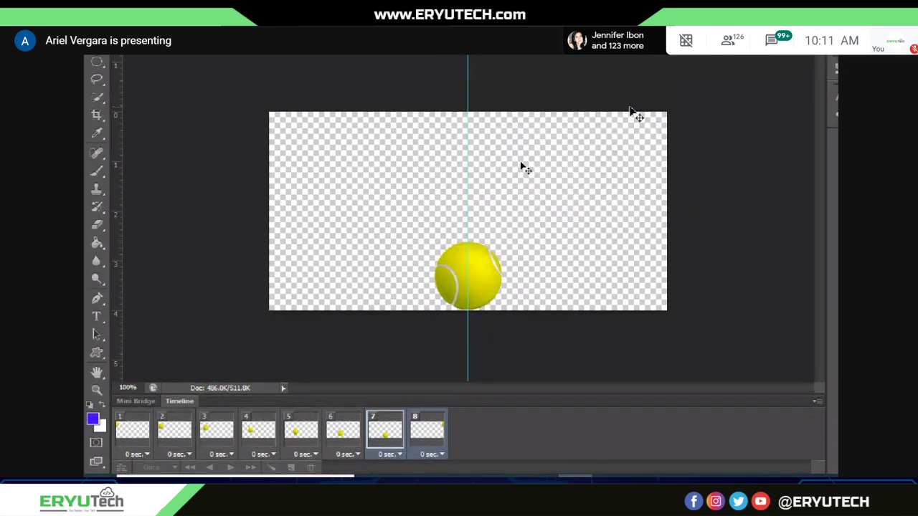
- Step through the tweened frames to examine the ball's full path from the first frame to frame 13
click(127, 430)
click(250, 425)
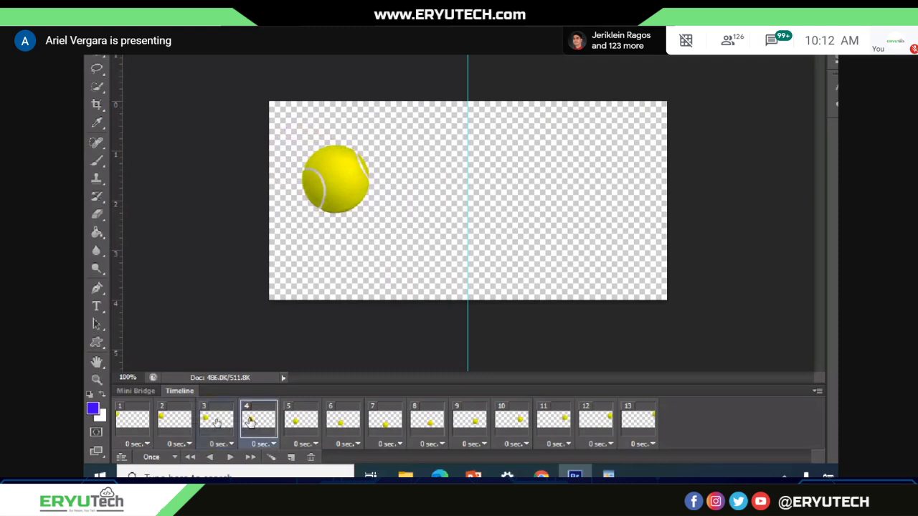
click(298, 422)
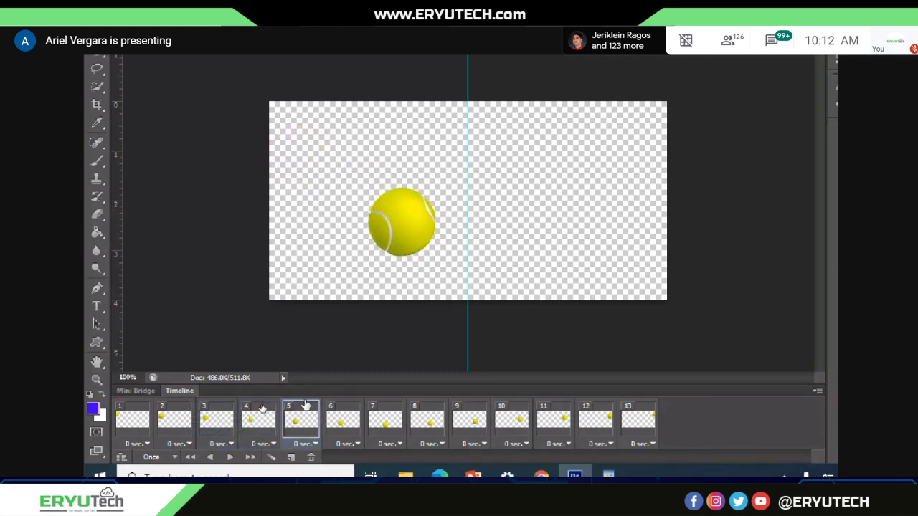
click(348, 421)
click(385, 422)
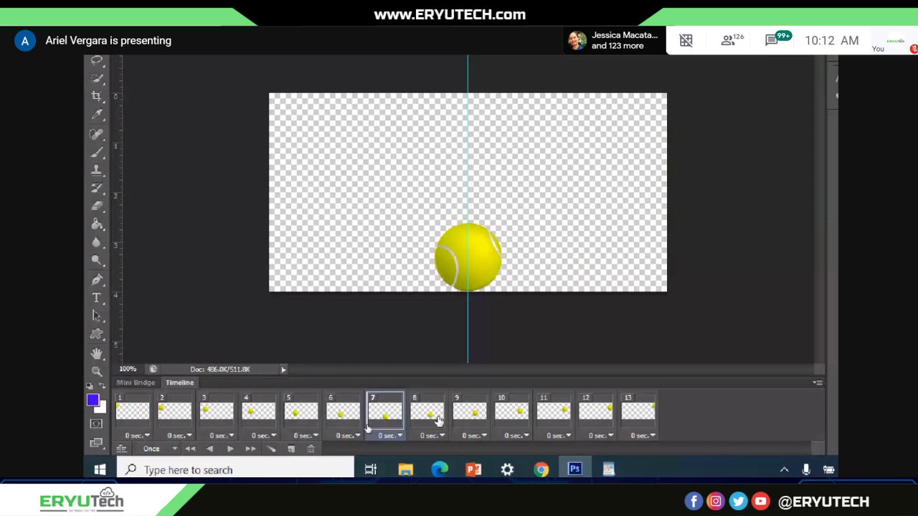
click(640, 415)
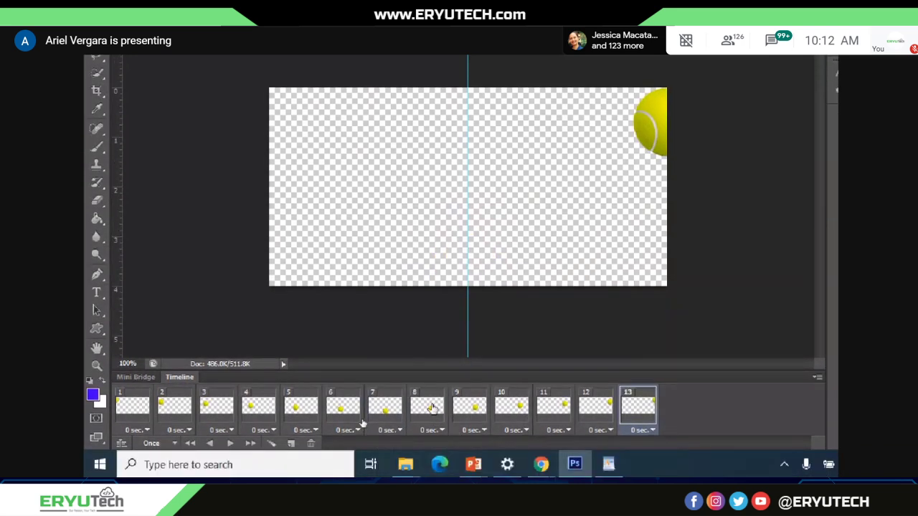
click(473, 432)
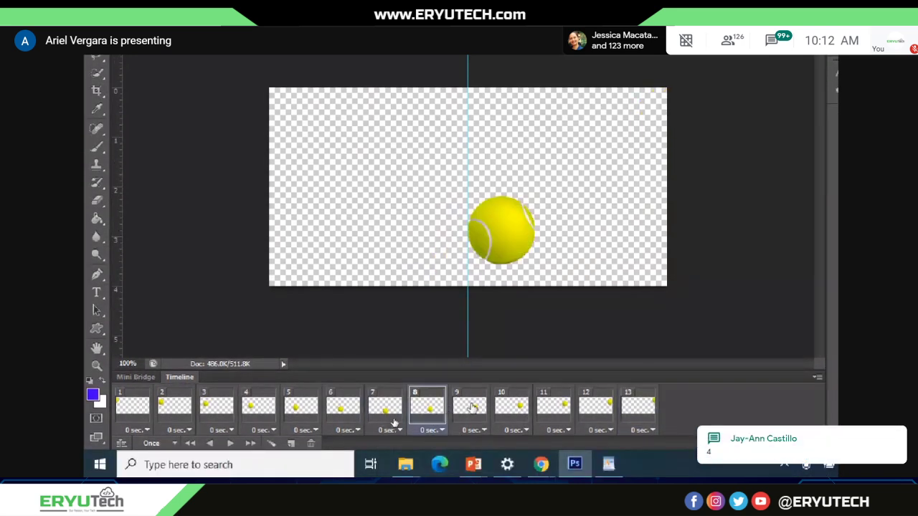
click(553, 407)
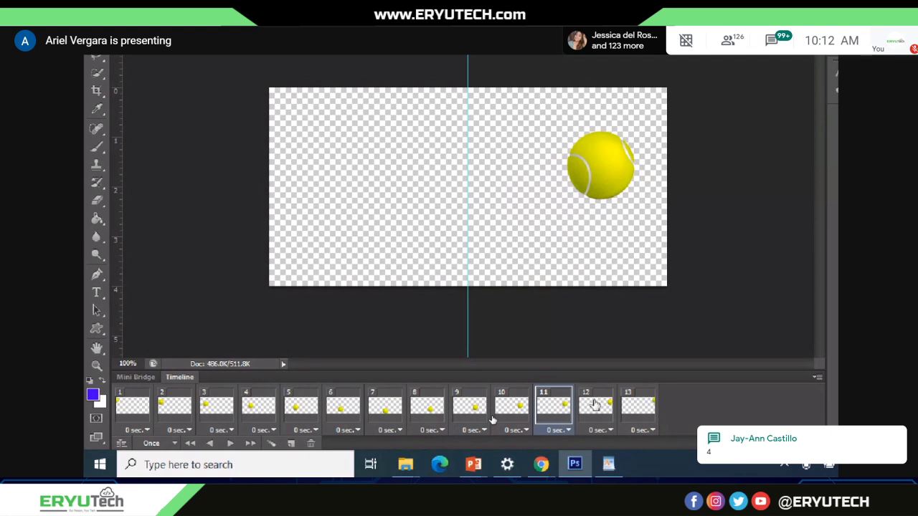
click(594, 405)
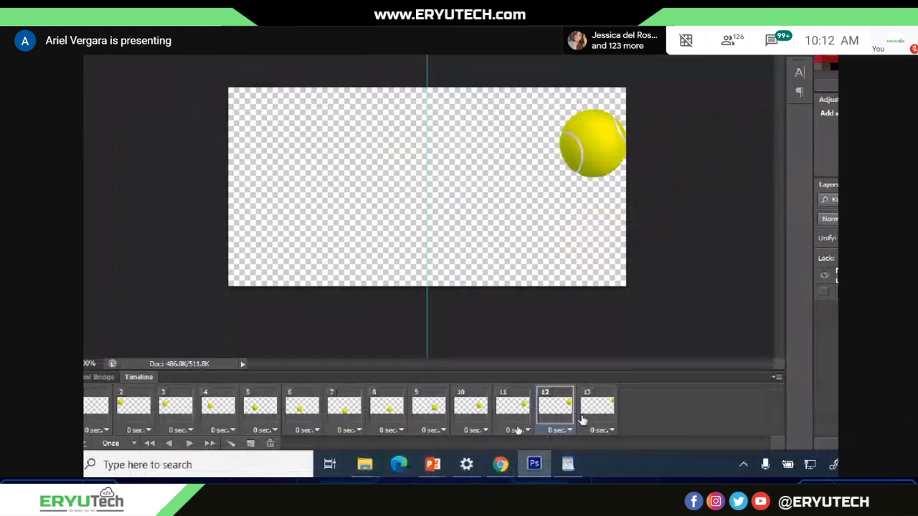
click(592, 415)
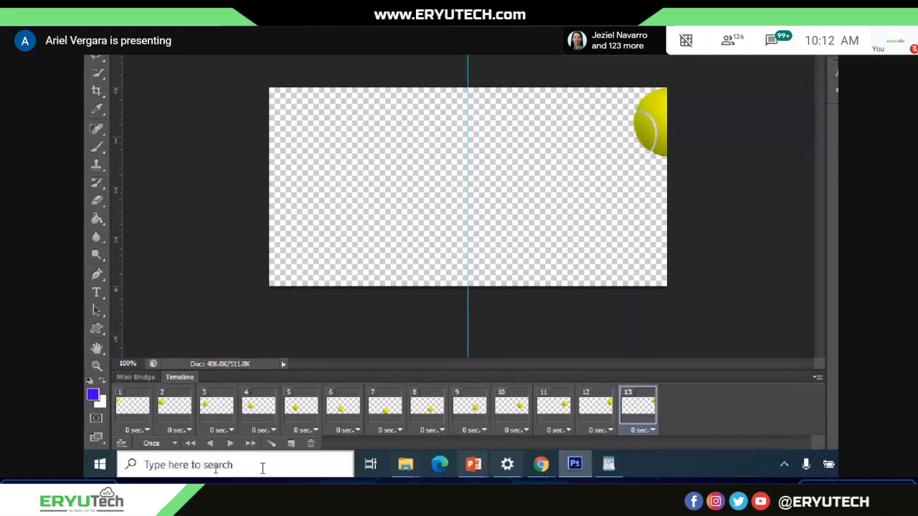
- Set the delay of all 13 frames to 0.2 seconds and play the animation to check its speed
click(138, 408)
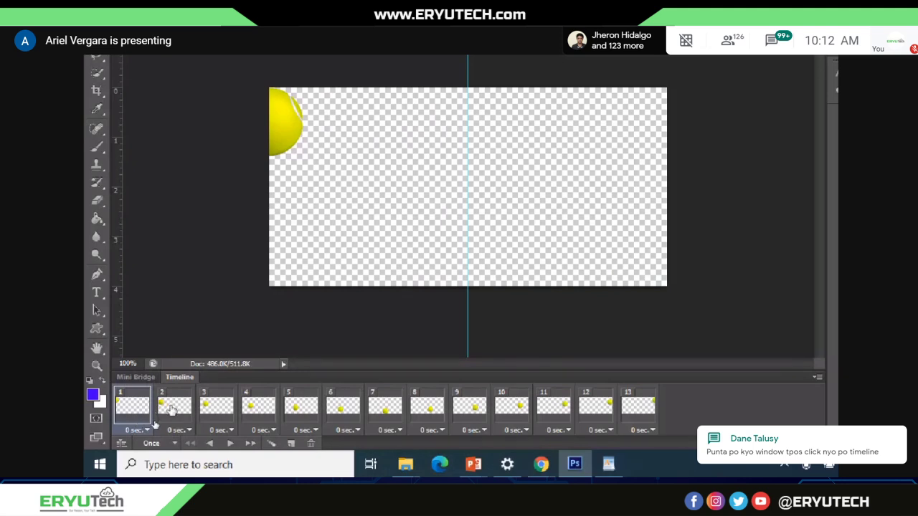
drag(171, 410, 355, 424)
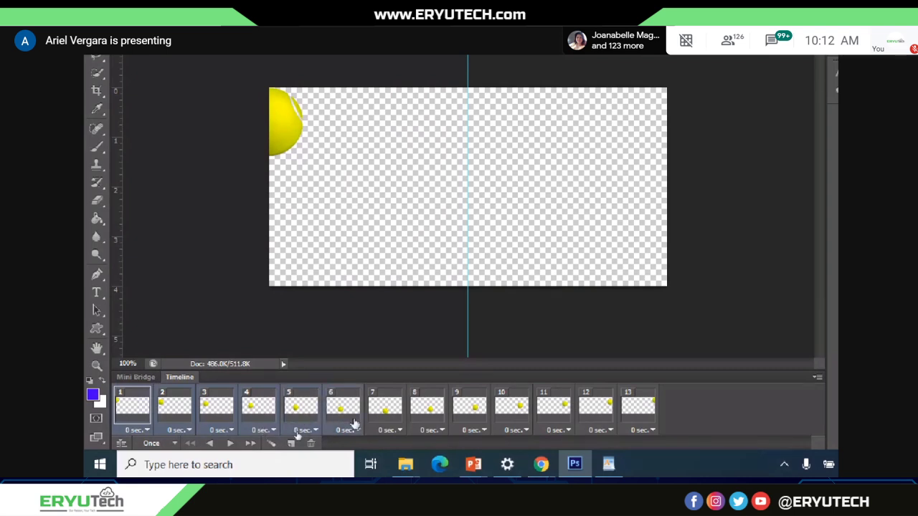
click(132, 405)
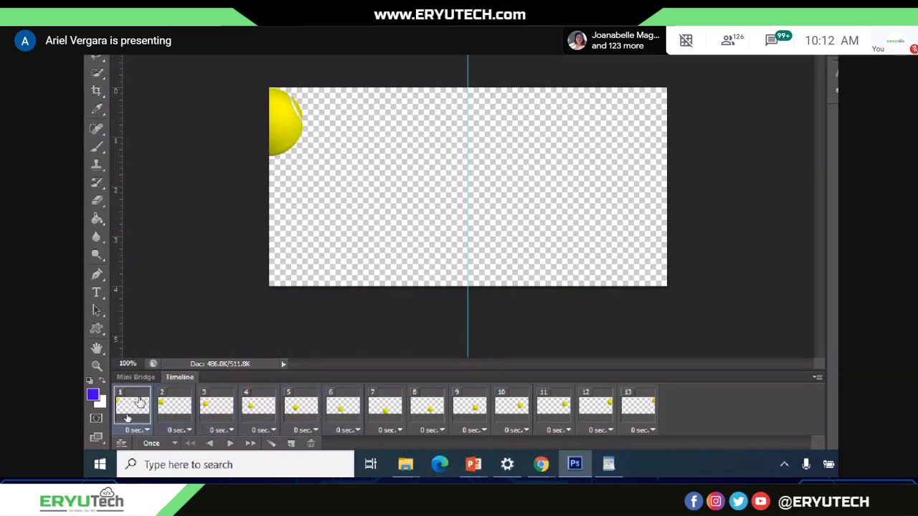
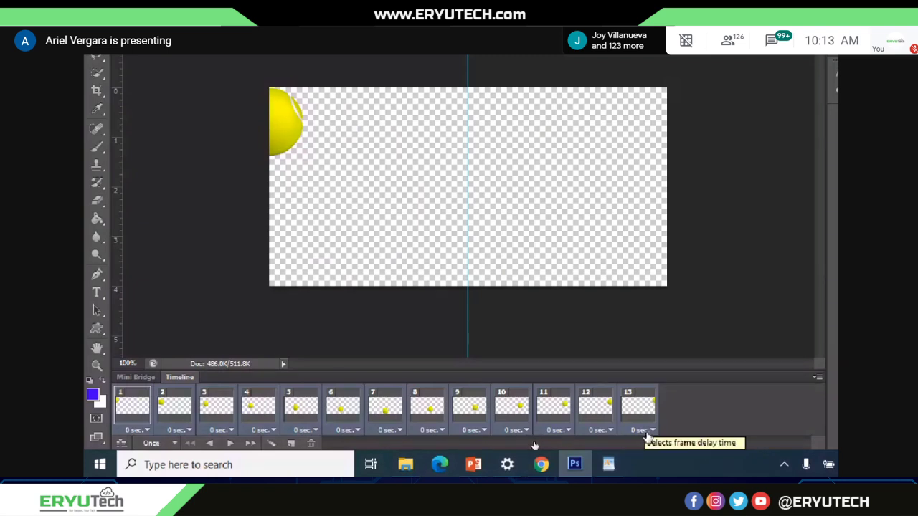
click(646, 433)
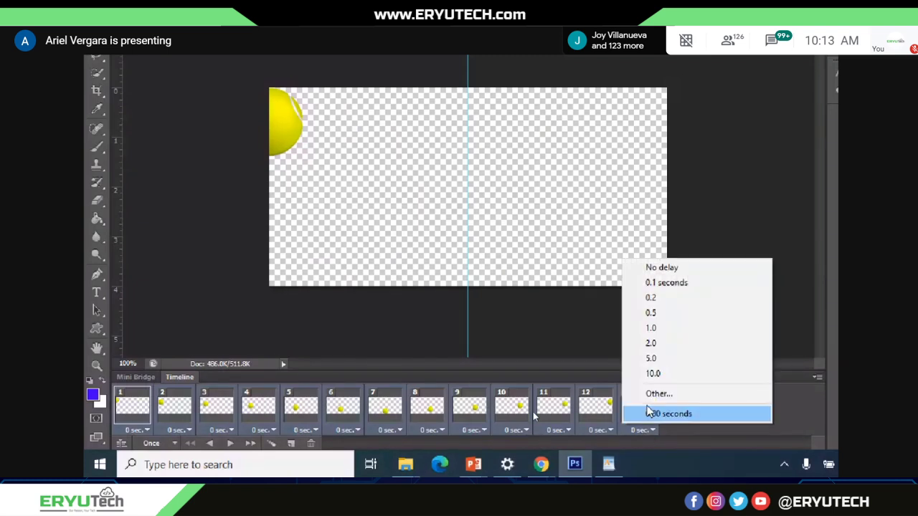
click(659, 299)
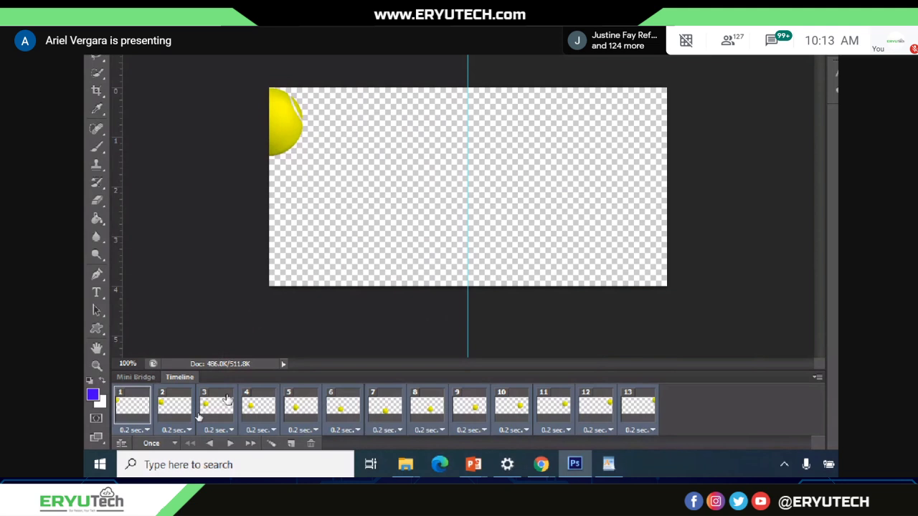
click(229, 443)
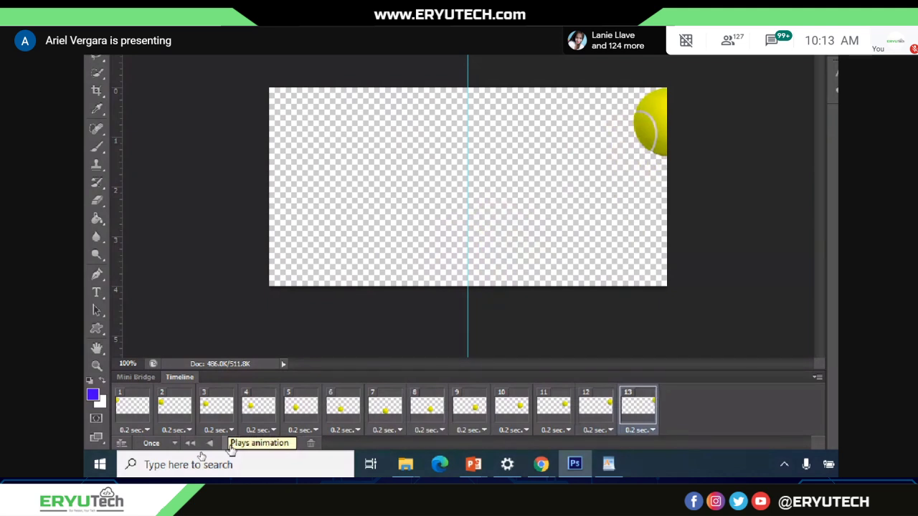
click(230, 444)
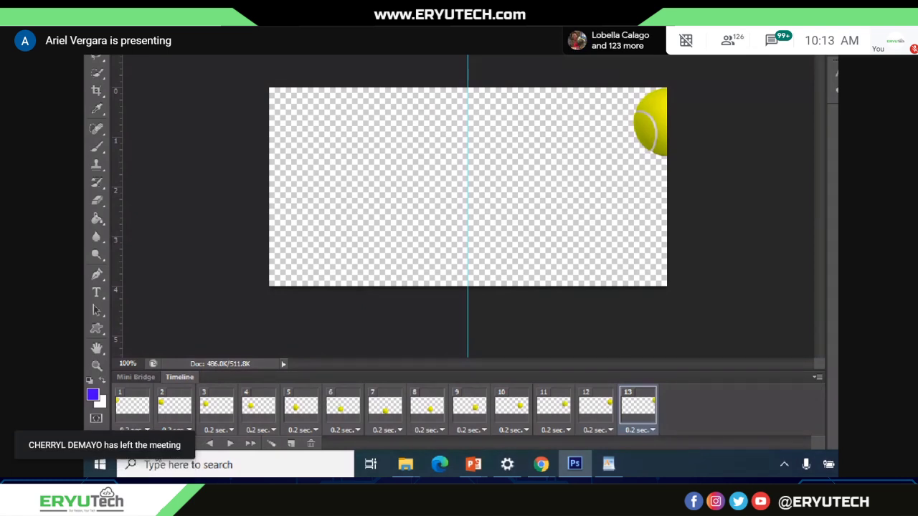
- Try the Once and 3 times looping options for the animation and set its looping to Forever
click(139, 443)
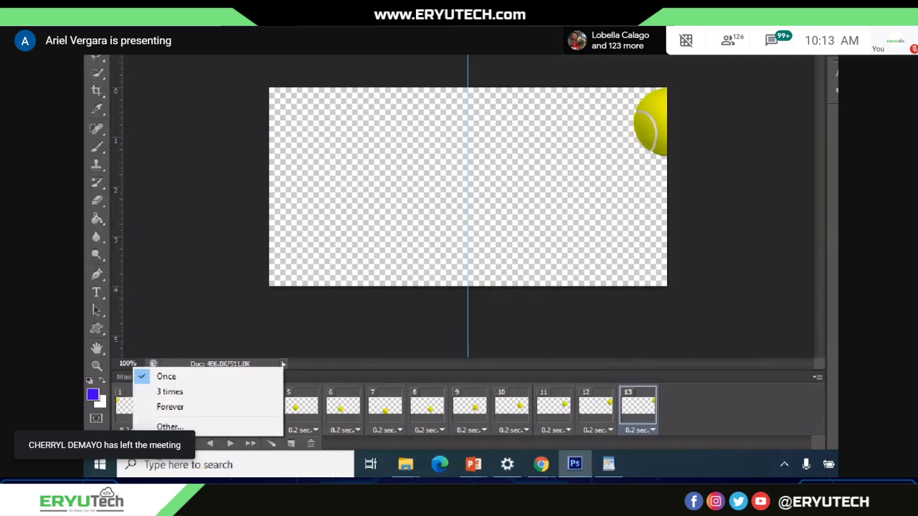
click(178, 408)
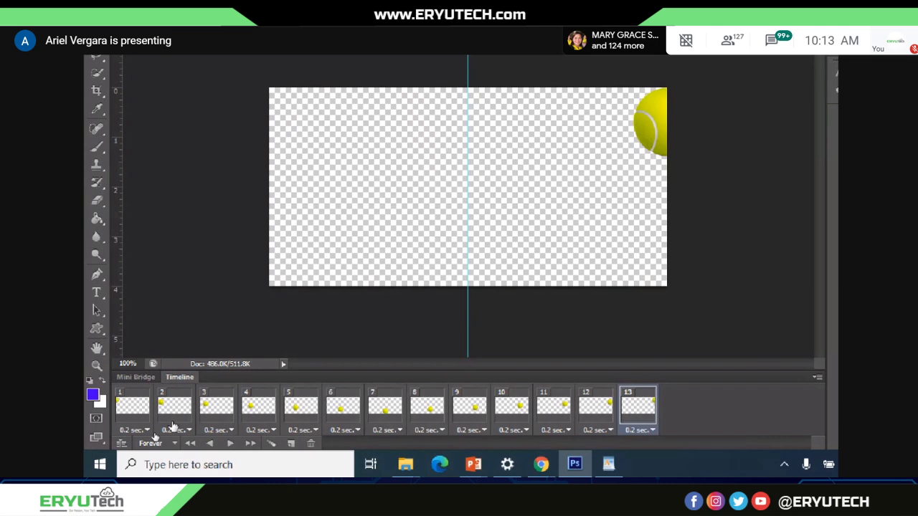
click(153, 443)
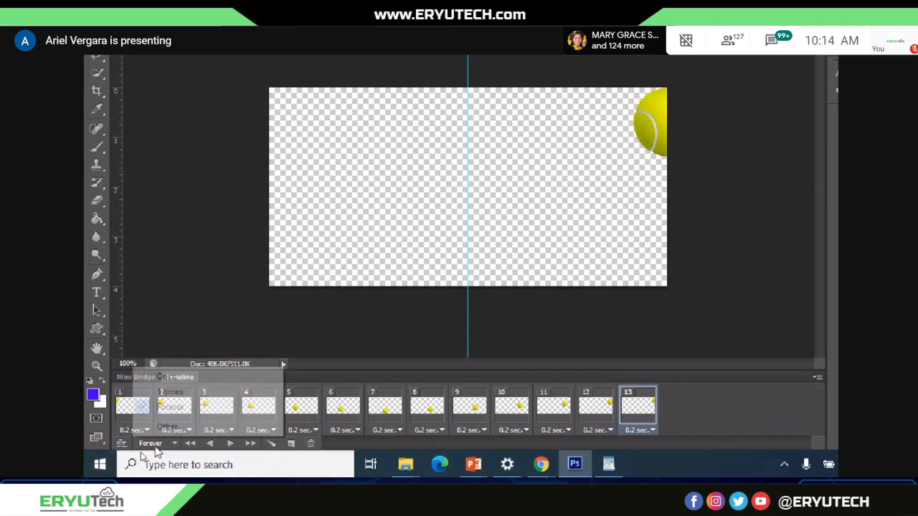
click(168, 378)
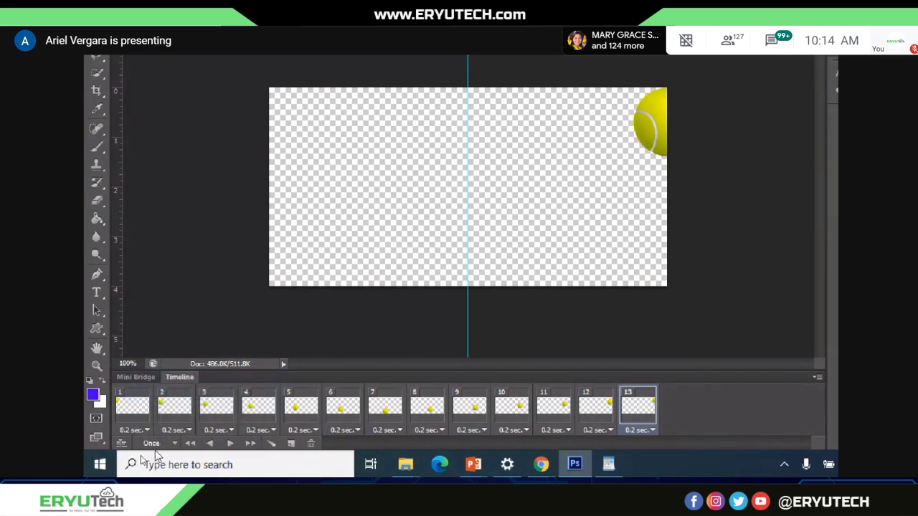
click(152, 444)
click(170, 392)
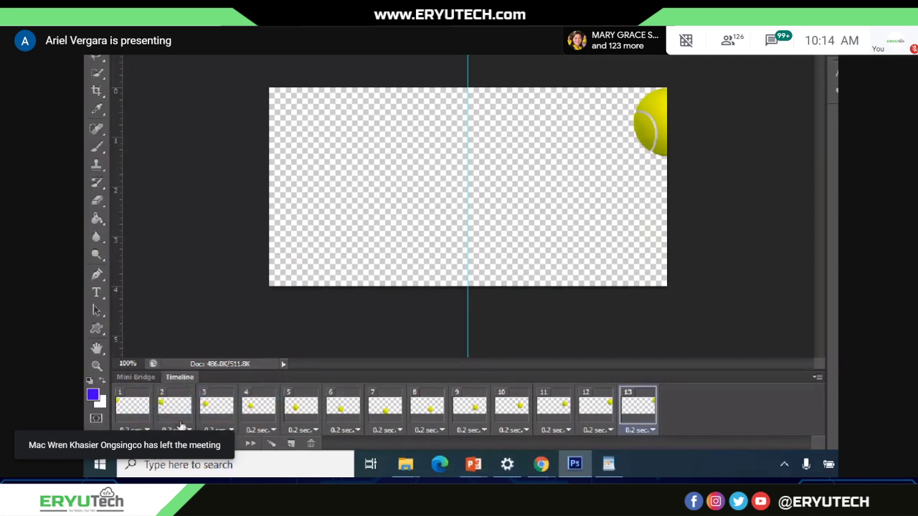
click(152, 444)
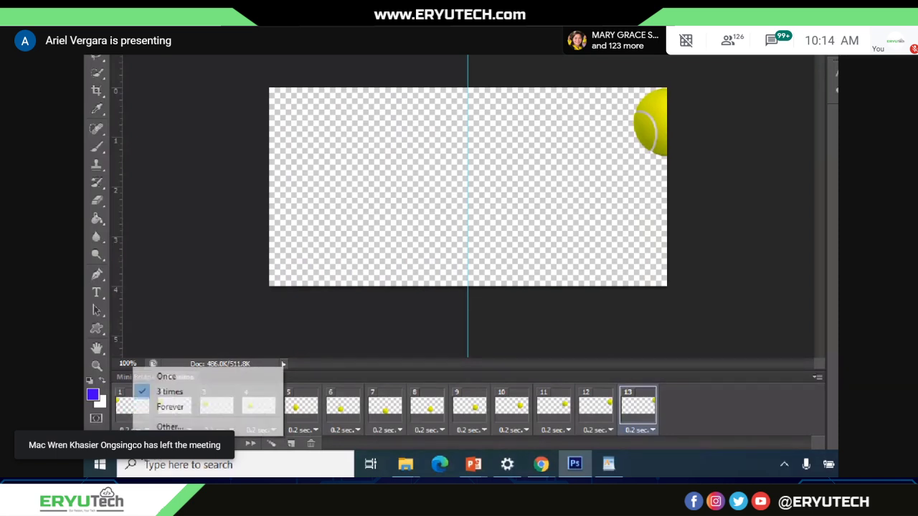
click(172, 413)
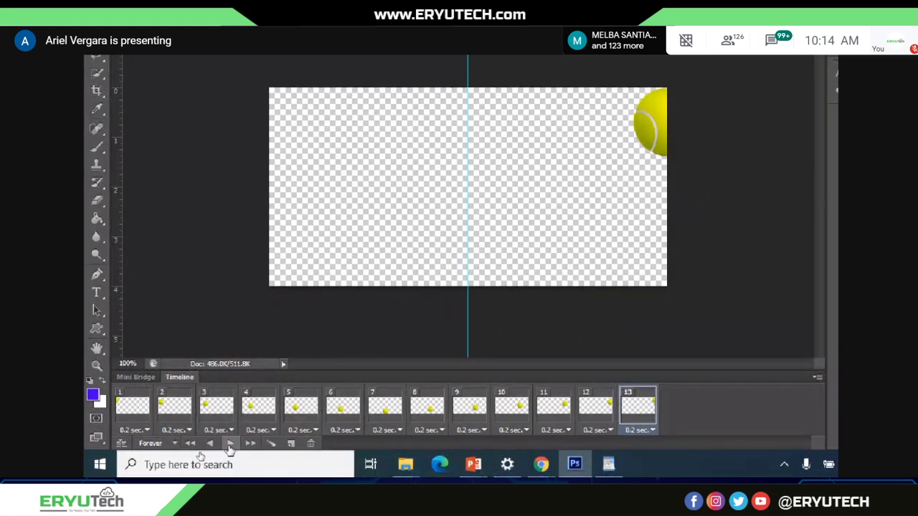
- Play the continuously looping ball animation to check the motion, and stop the playback
click(230, 444)
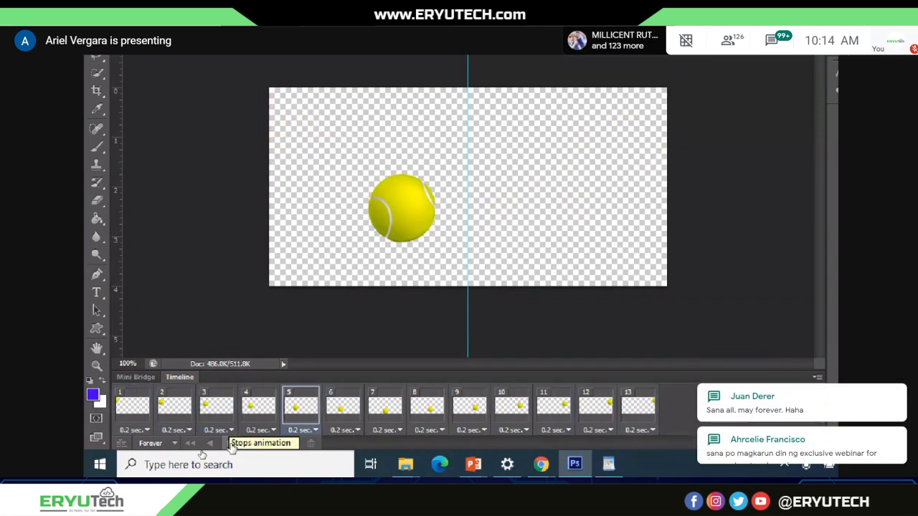
click(231, 445)
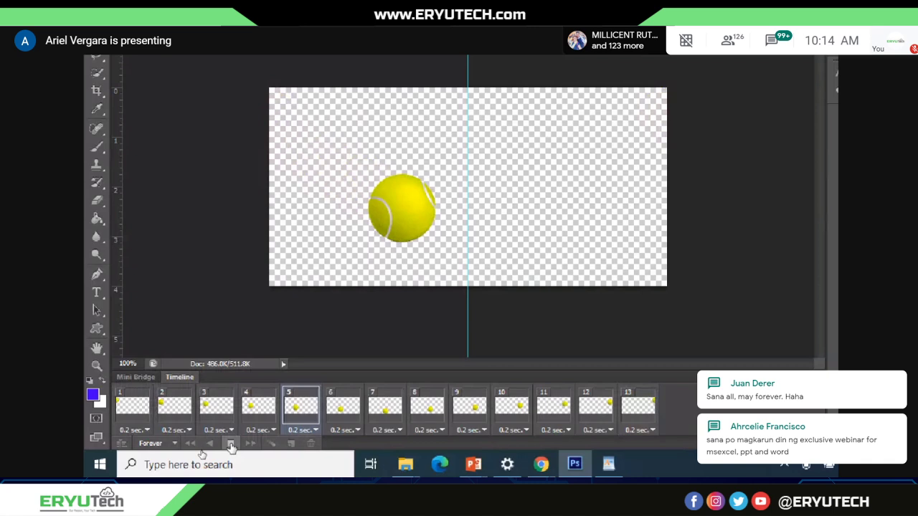
click(231, 444)
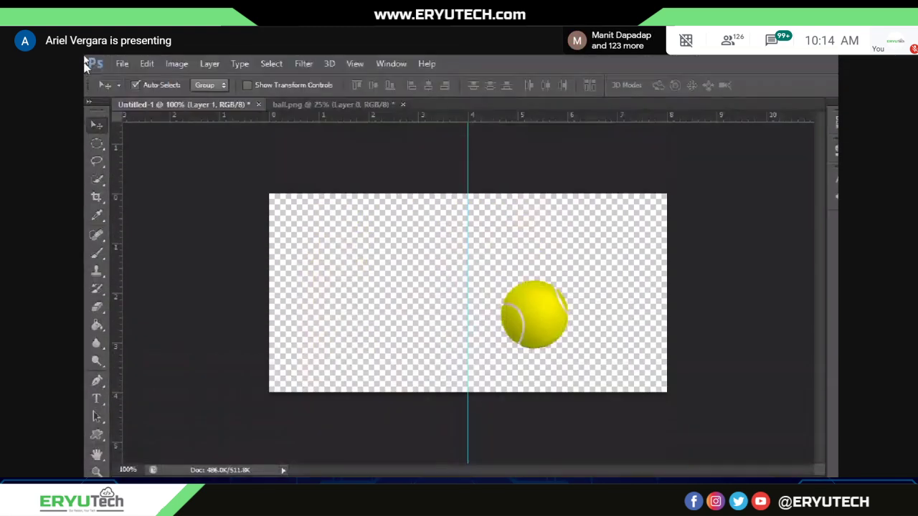
- Open the Save for Web export for the ball animation and bring its format settings into view
click(119, 66)
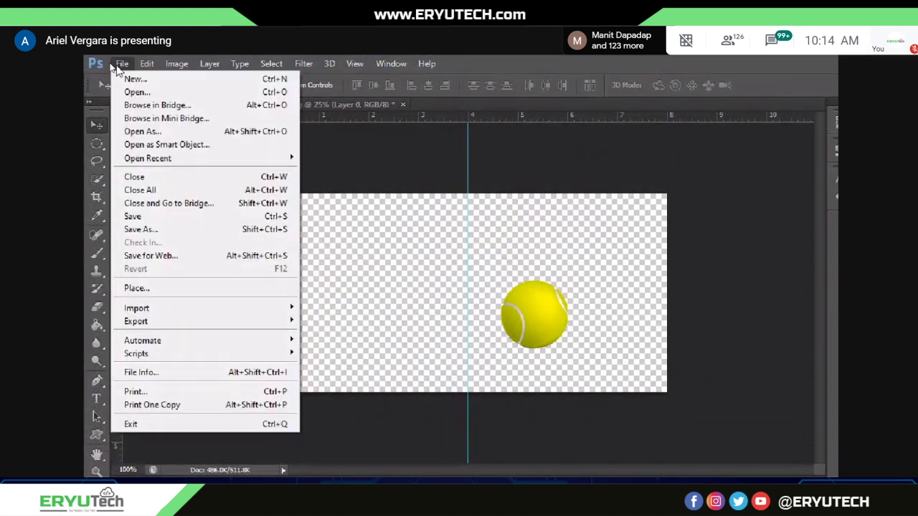
click(119, 65)
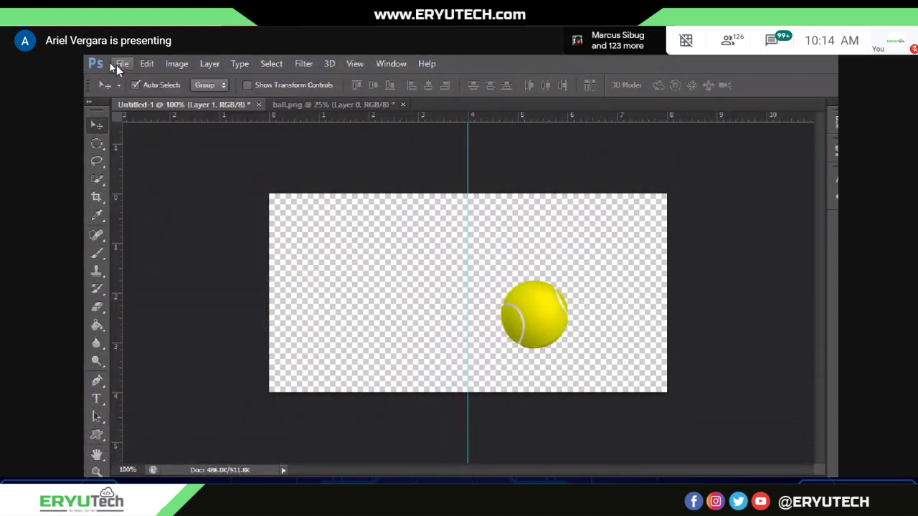
click(119, 64)
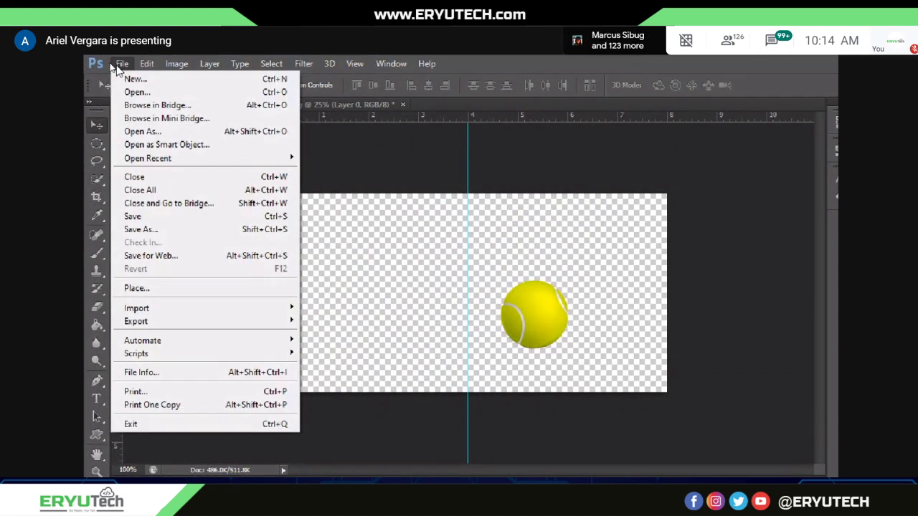
click(150, 256)
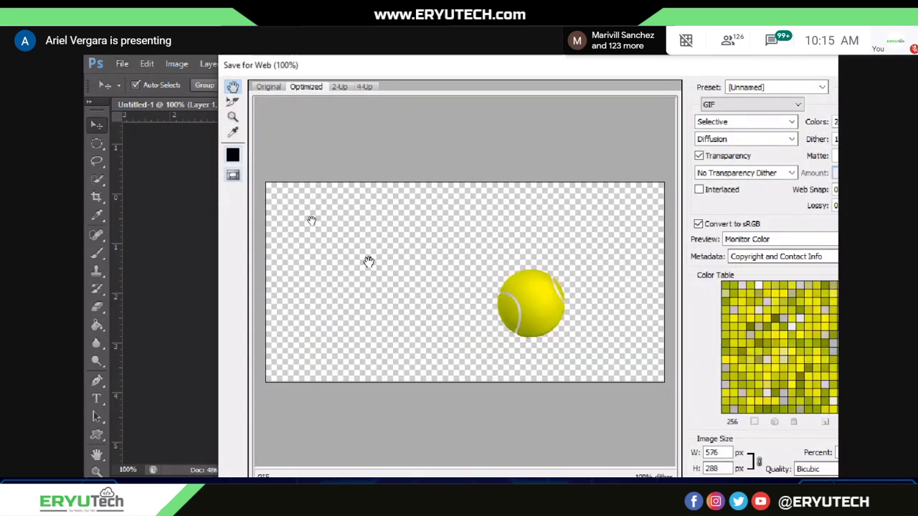
drag(523, 63, 371, 58)
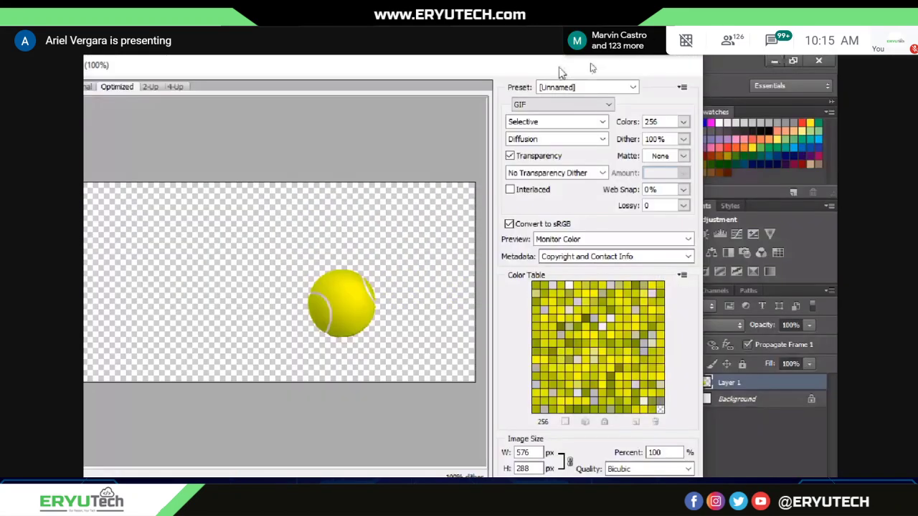
- Try JPEG as the export format for comparison and set the format back to GIF
click(608, 105)
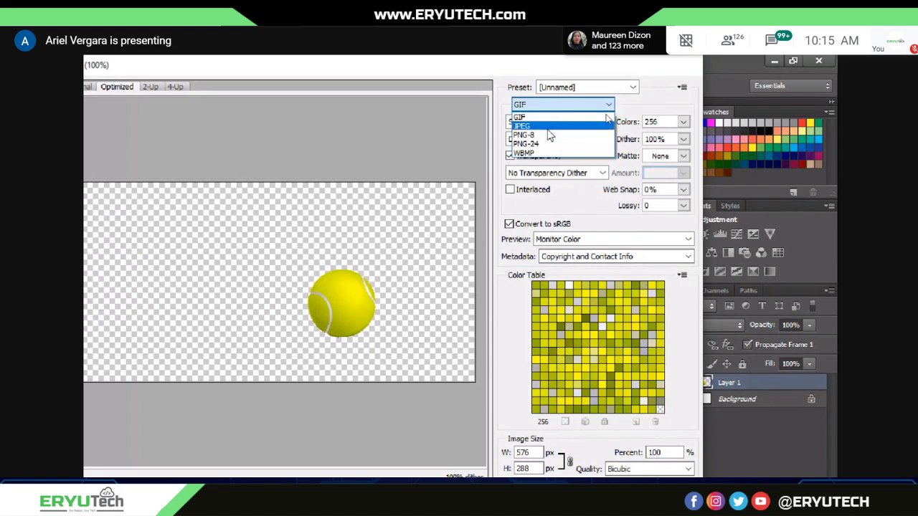
click(554, 104)
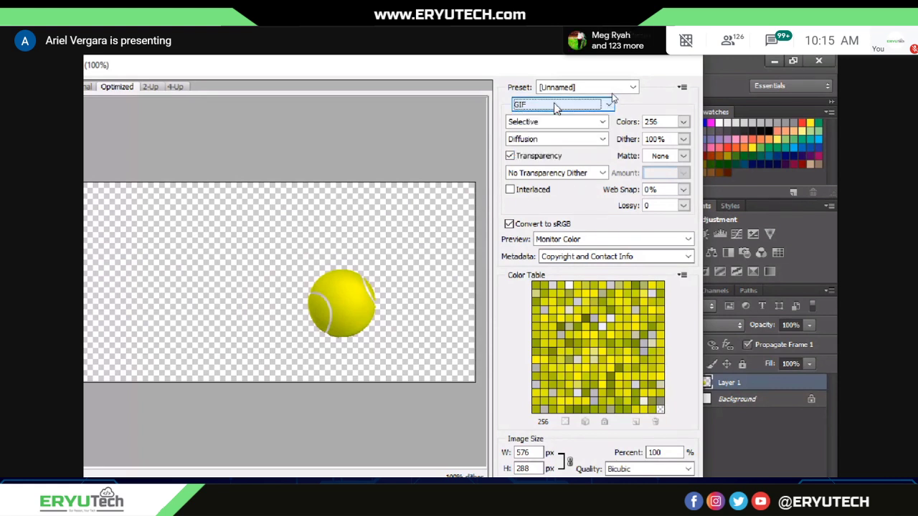
click(592, 108)
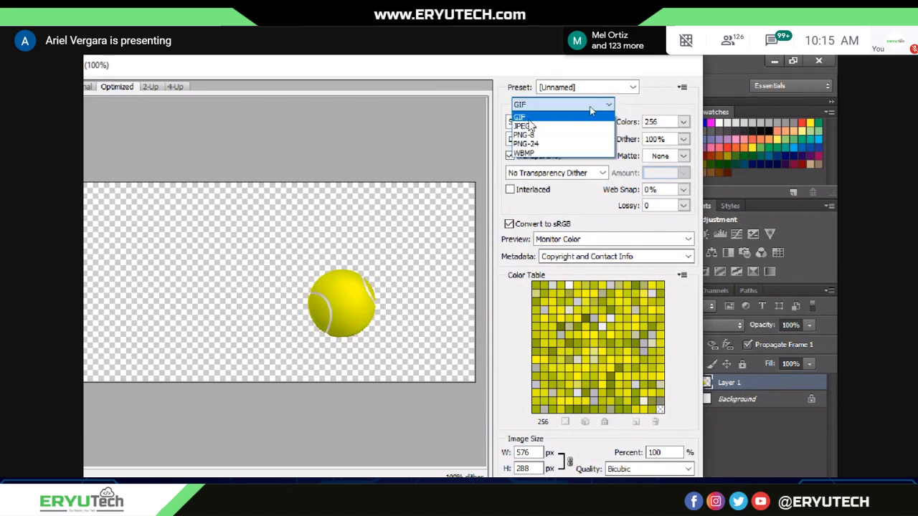
click(524, 126)
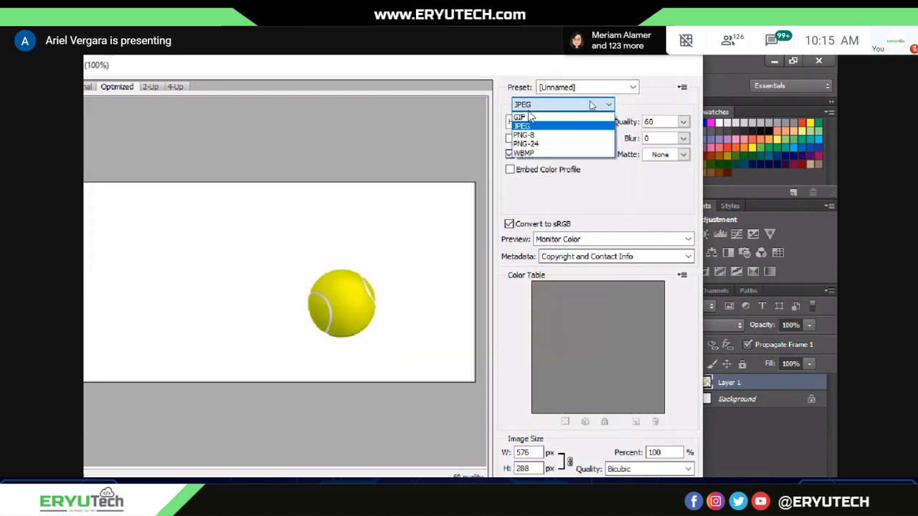
click(522, 115)
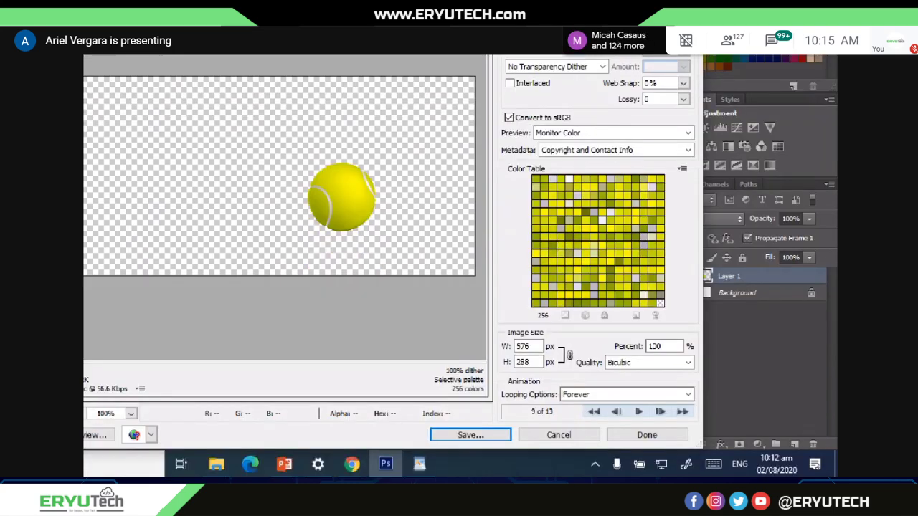
- Save the animation to the Desktop as ball.gif and open the exported file to check its playback
click(469, 434)
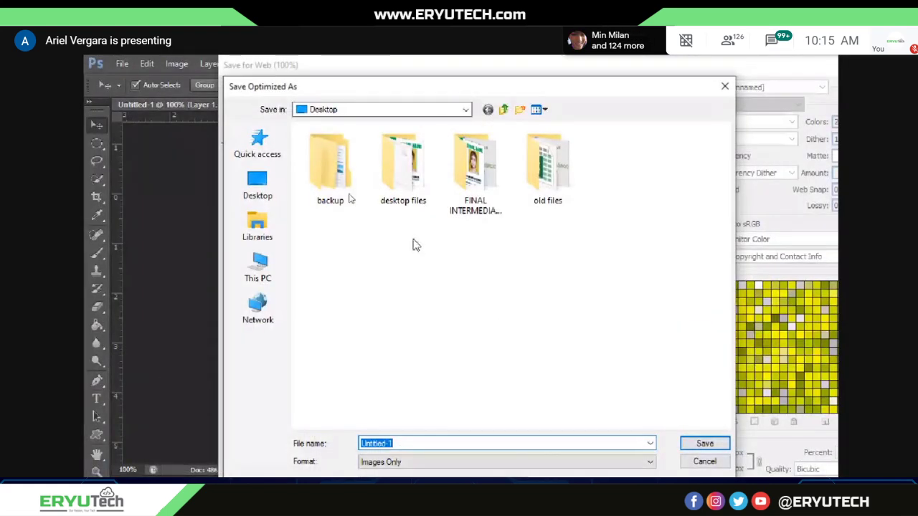
click(258, 185)
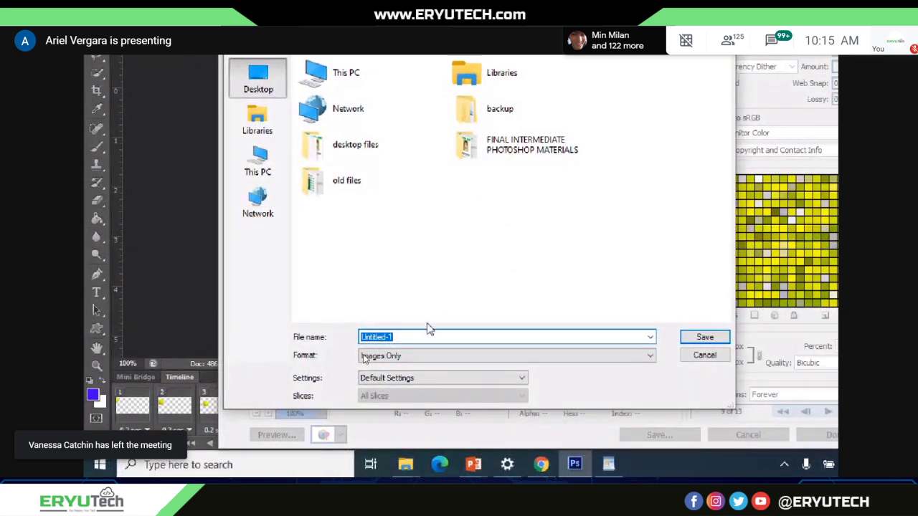
text(ball)
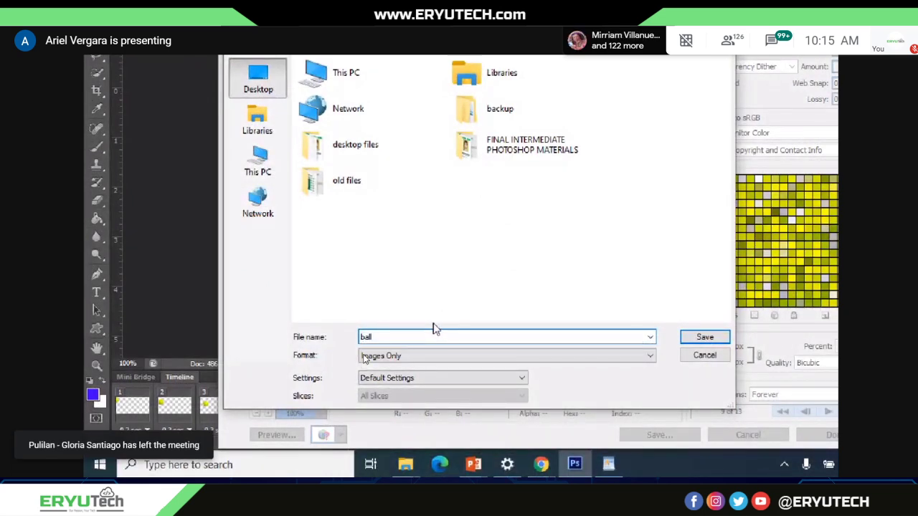
key(Tab)
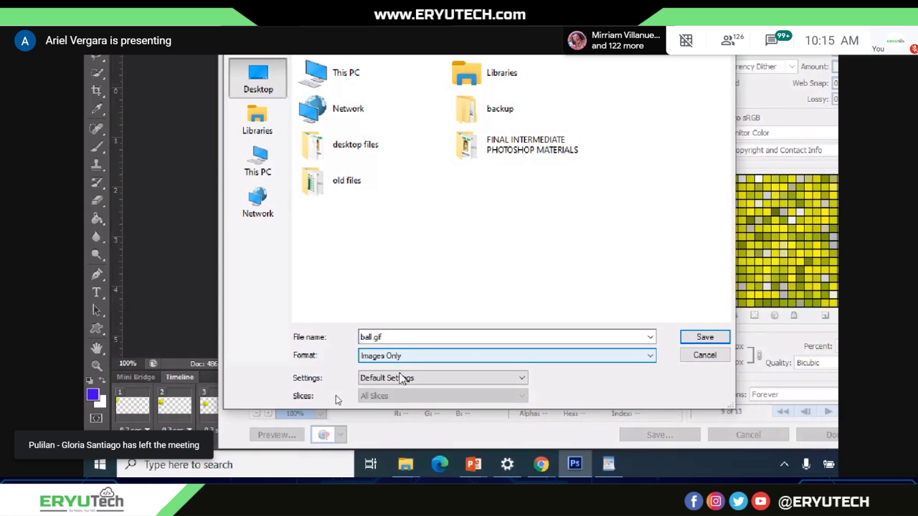
key(Tab)
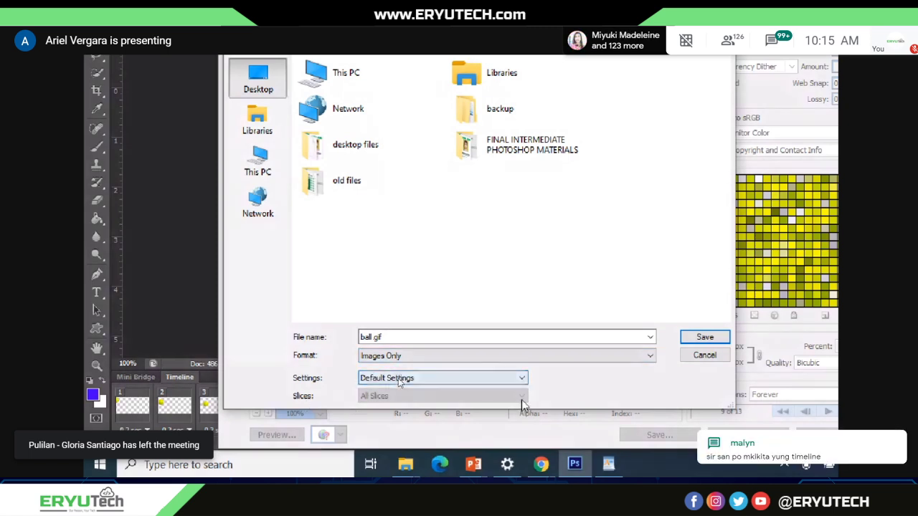
click(373, 234)
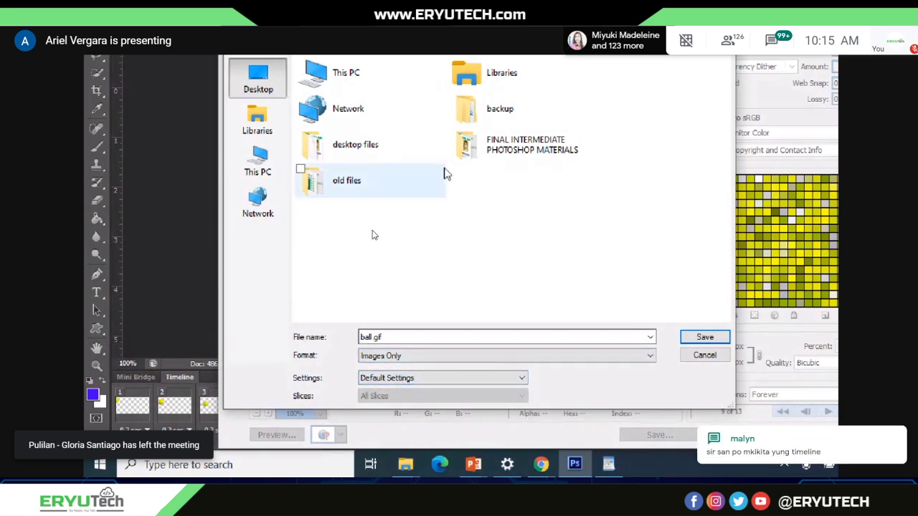
click(701, 343)
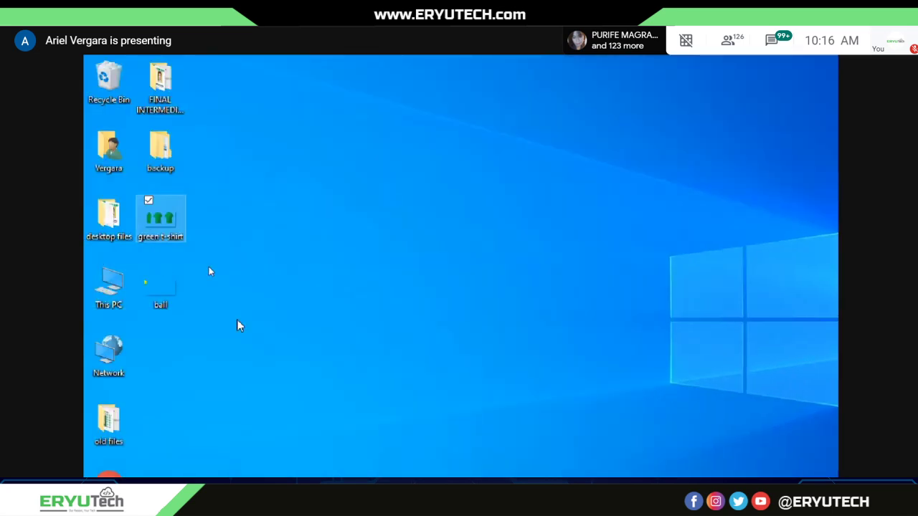
double_click(160, 296)
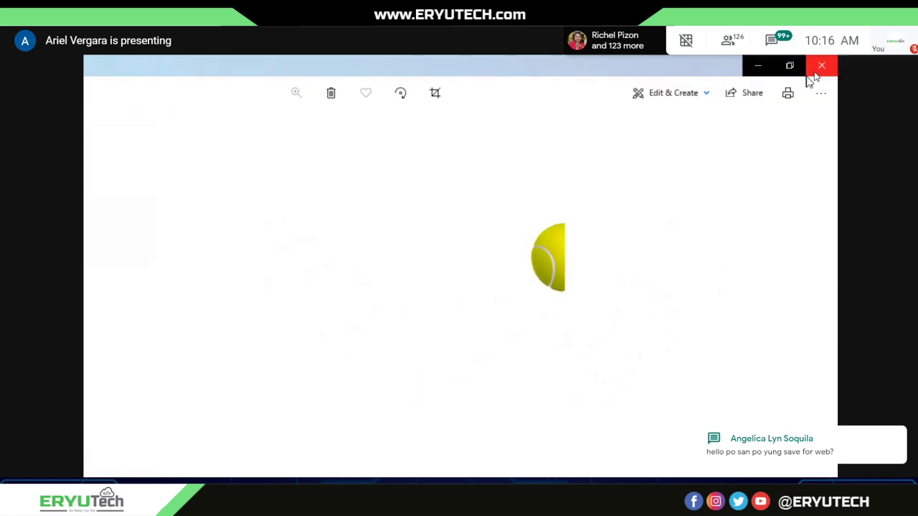
click(818, 70)
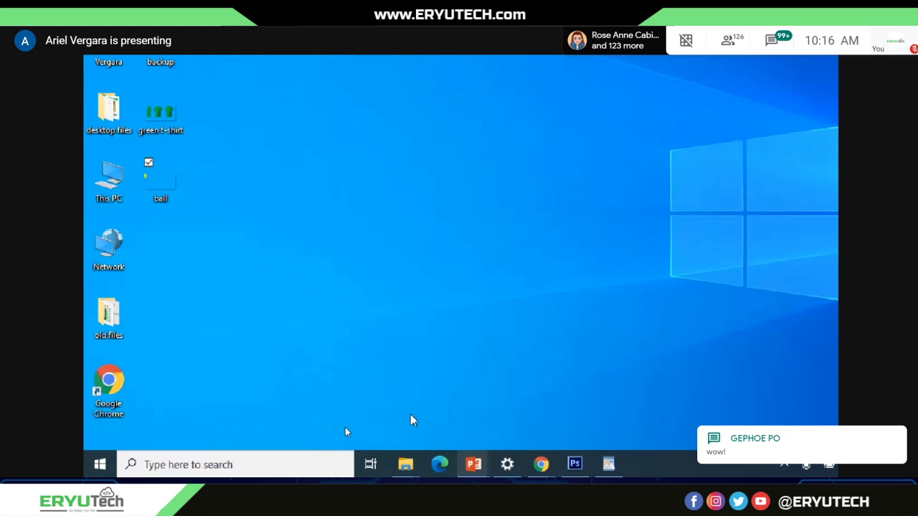
- Switch to PowerPoint and insert the ball GIF from the Desktop into the slide
key(alt+Tab)
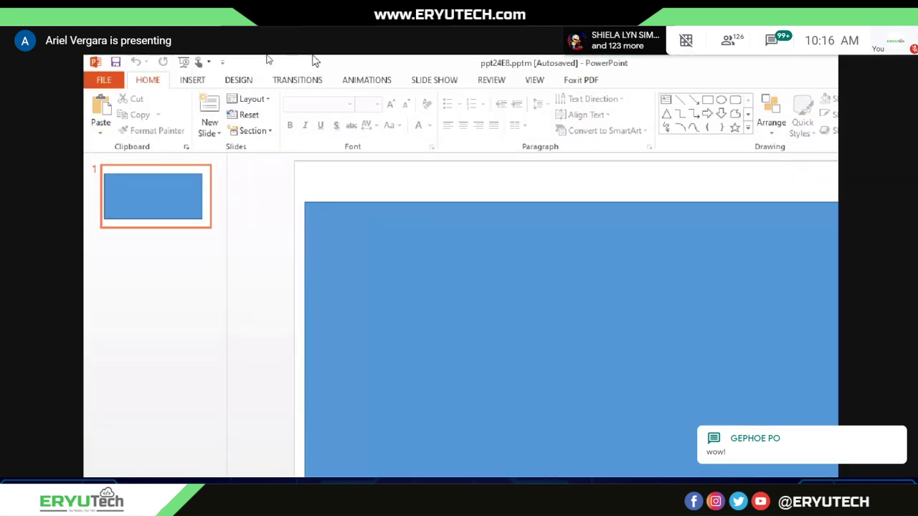
click(188, 81)
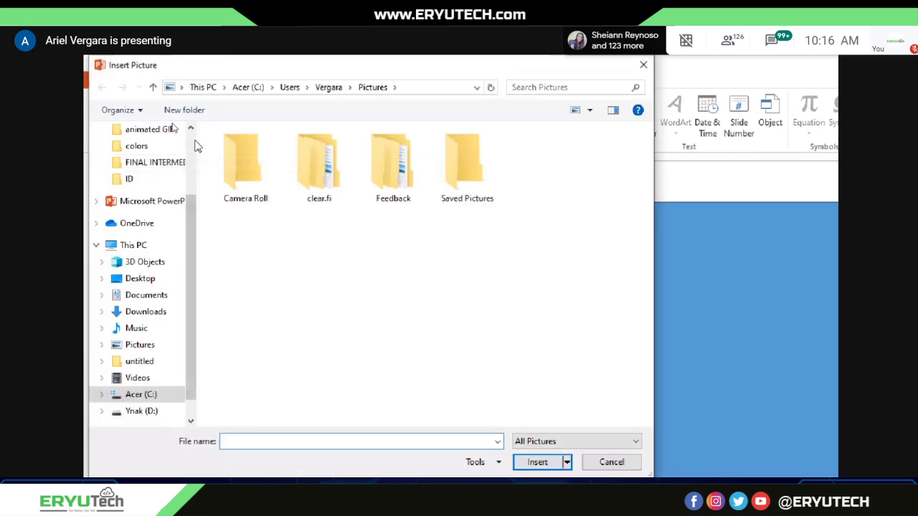
scroll(144, 158, up, 3)
click(143, 155)
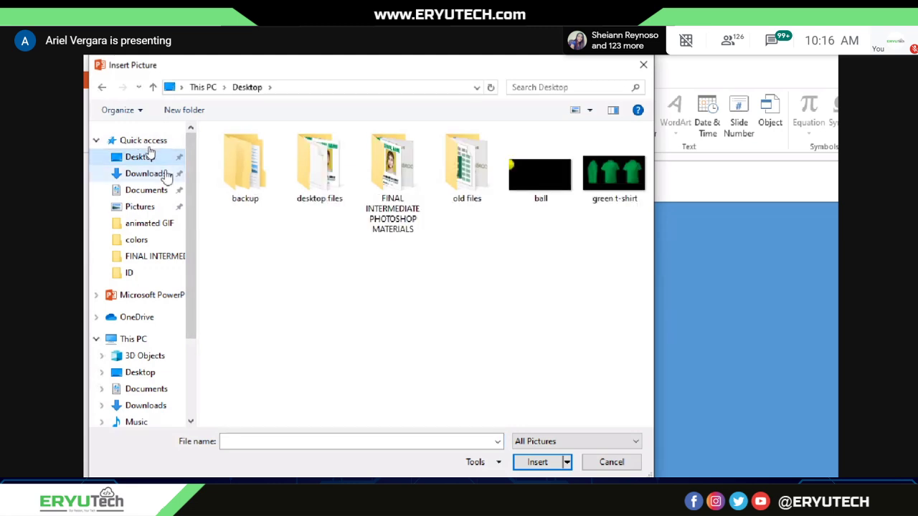
click(539, 176)
click(537, 462)
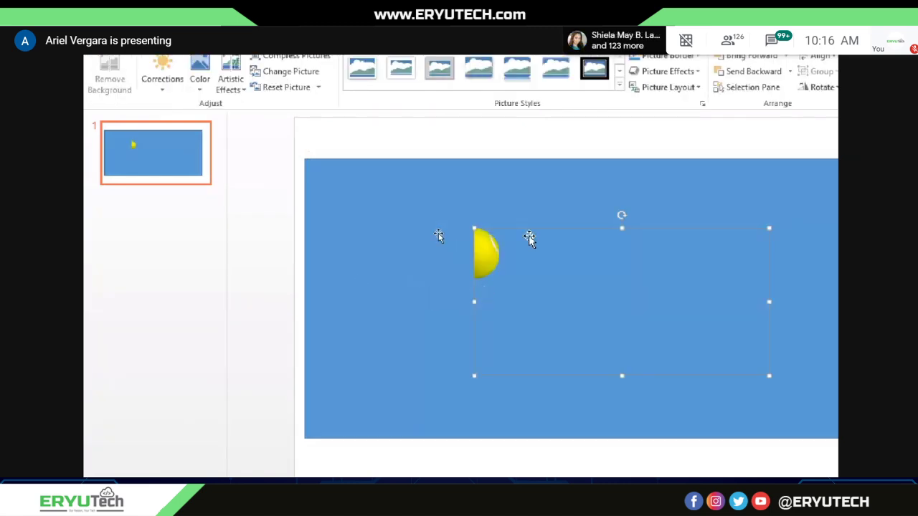
- Enlarge the ball GIF, align it to the blue rectangle's left edge, and run the slide show to check the animation
drag(503, 253, 362, 250)
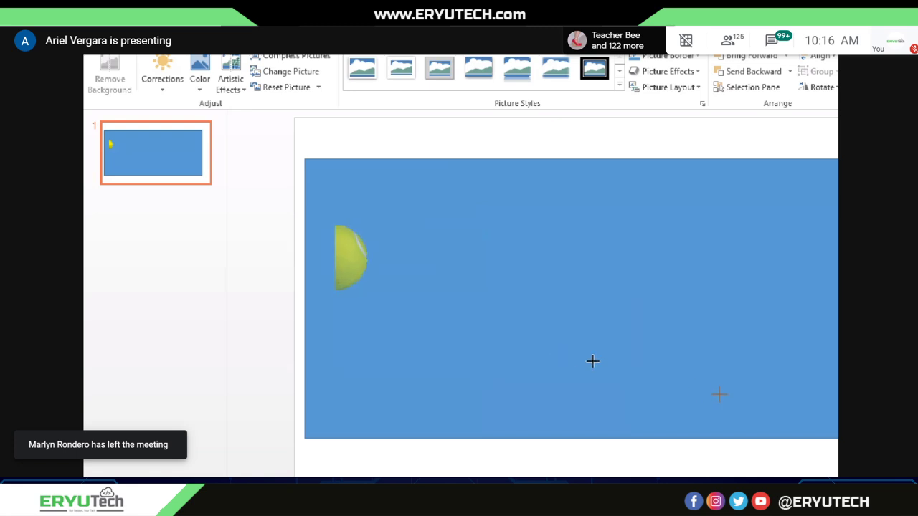
click(377, 270)
drag(352, 262, 322, 223)
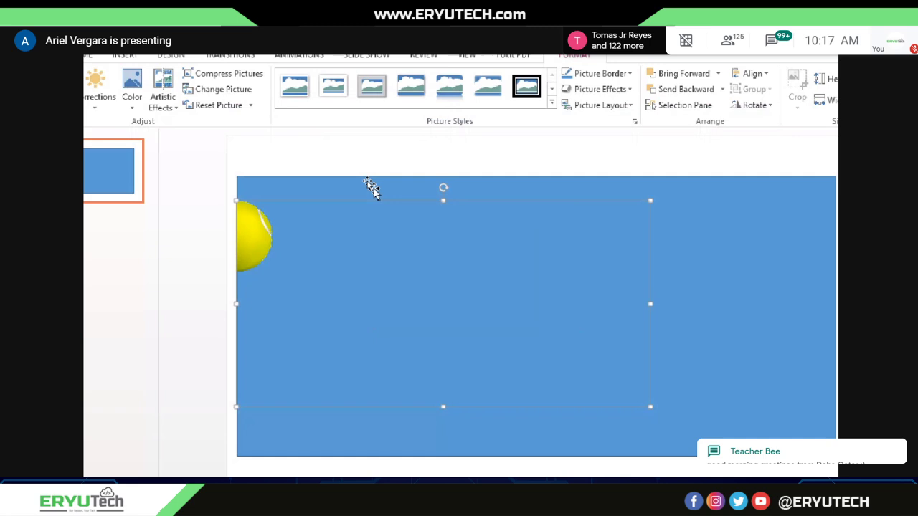
click(192, 190)
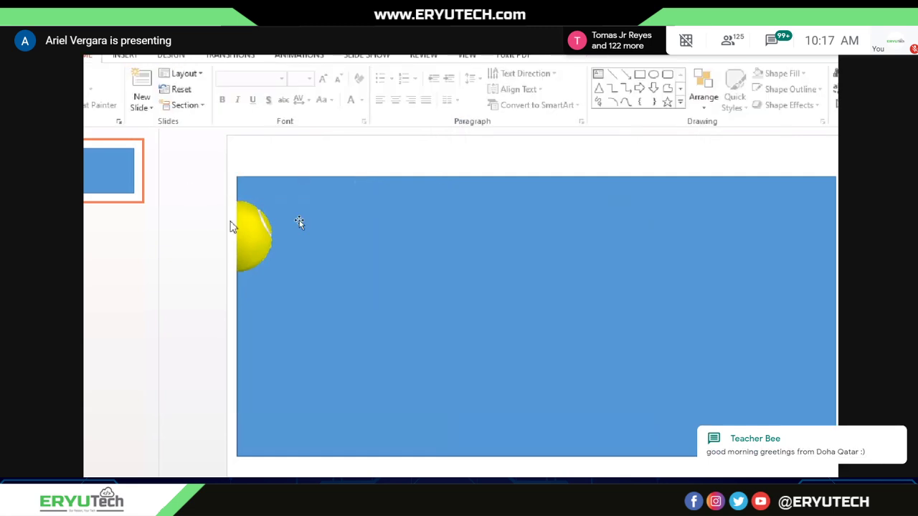
key(F5)
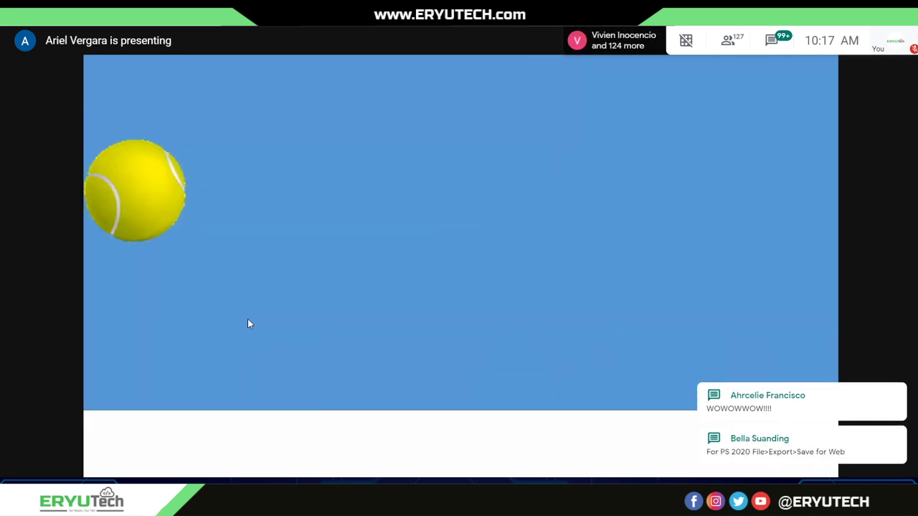
key(Escape)
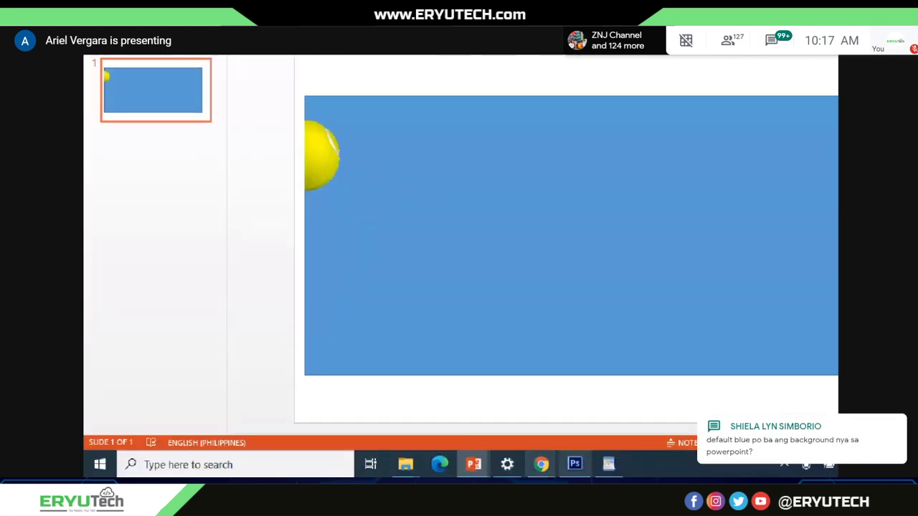
click(573, 468)
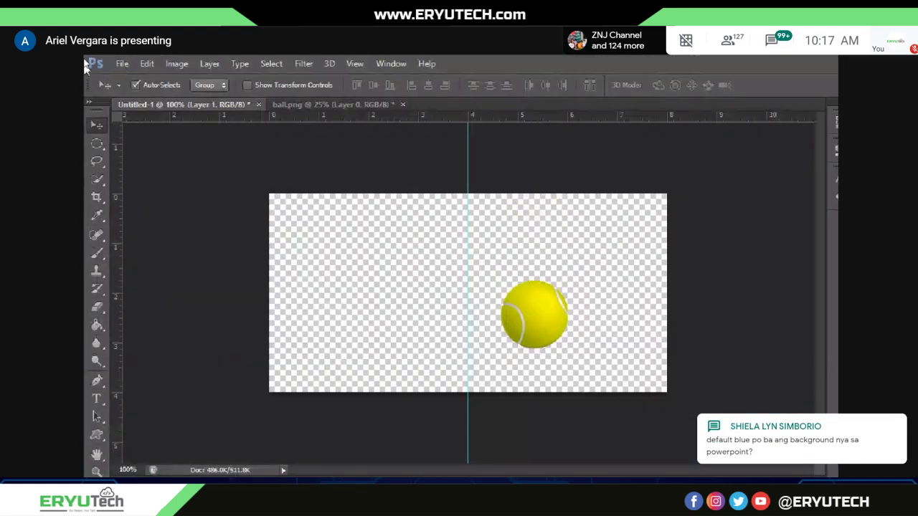
click(122, 64)
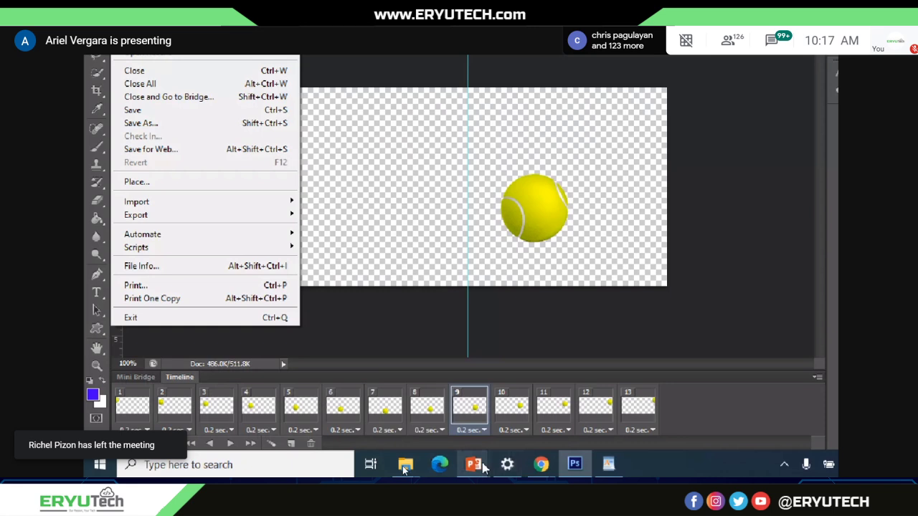
click(473, 465)
click(402, 412)
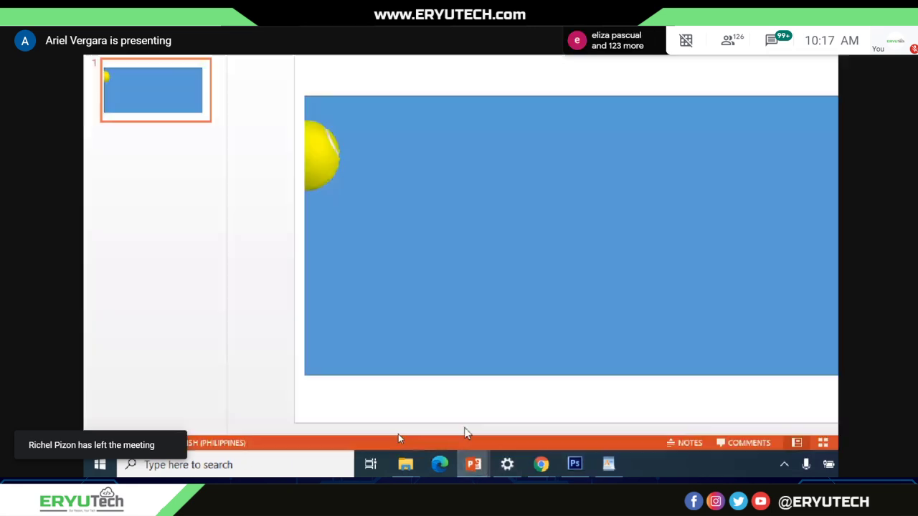
- Delete the blue background rectangle from the slide and run the slide show to check the ball on white
click(459, 109)
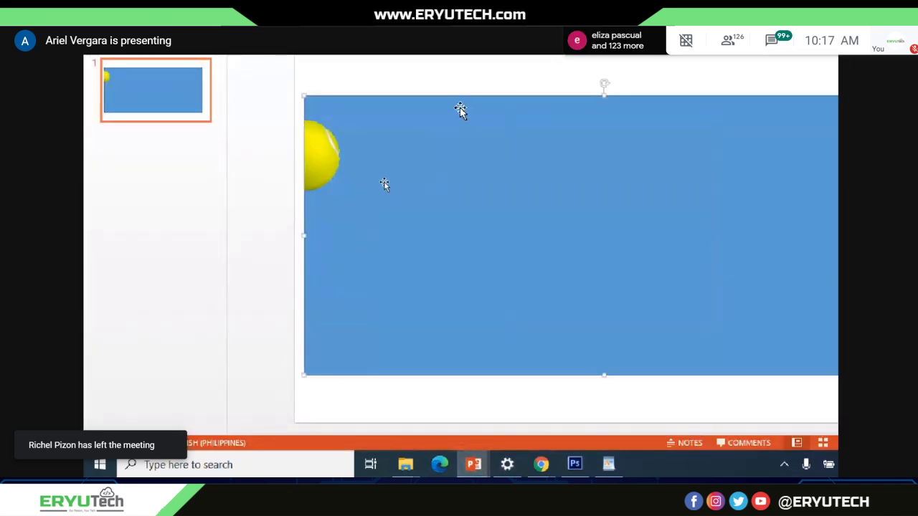
key(Delete)
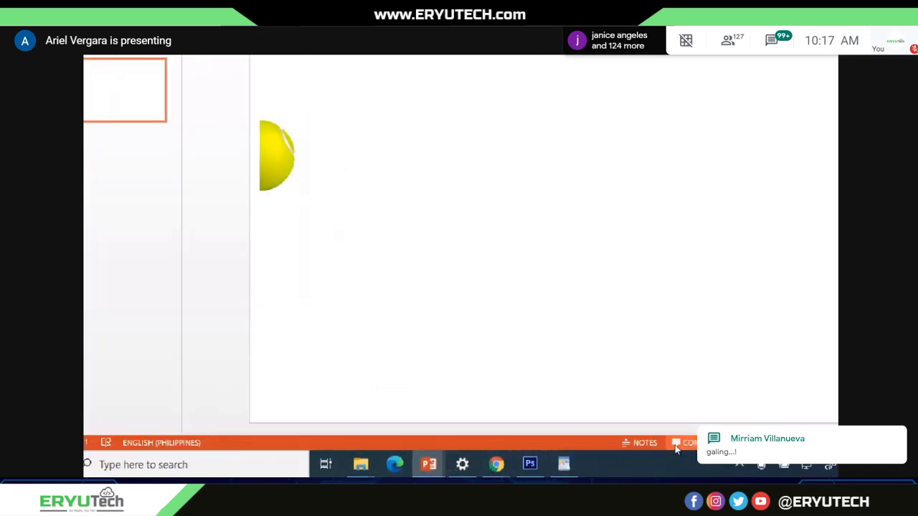
click(835, 444)
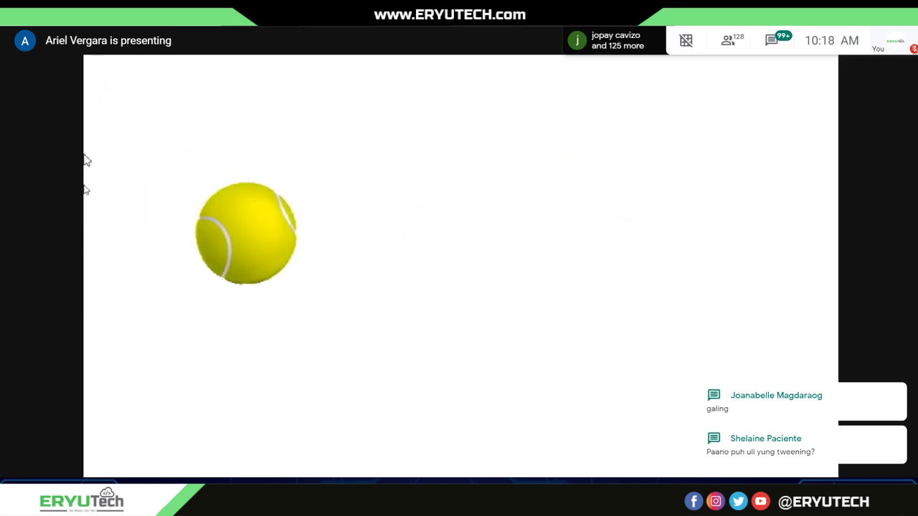
key(Escape)
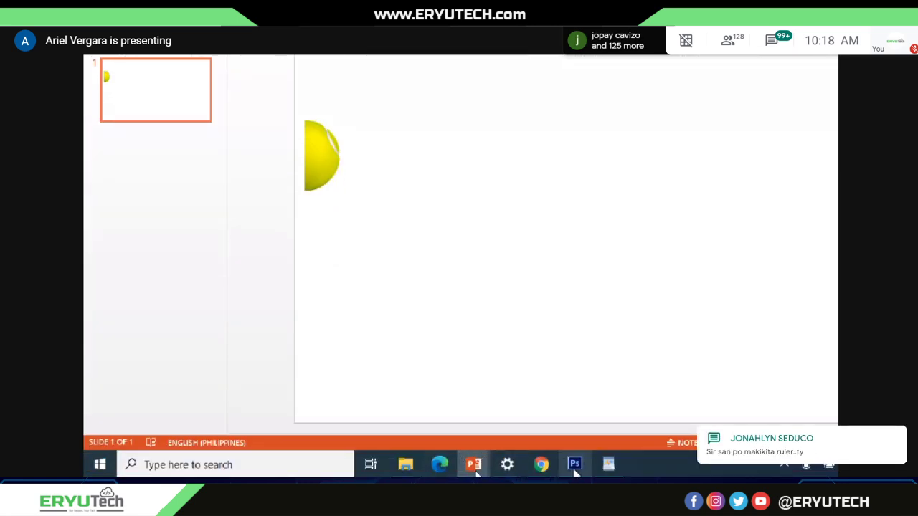
- Switch to Photoshop and close both ball.png and Untitled-1 without saving the changes
mouse_move(574, 470)
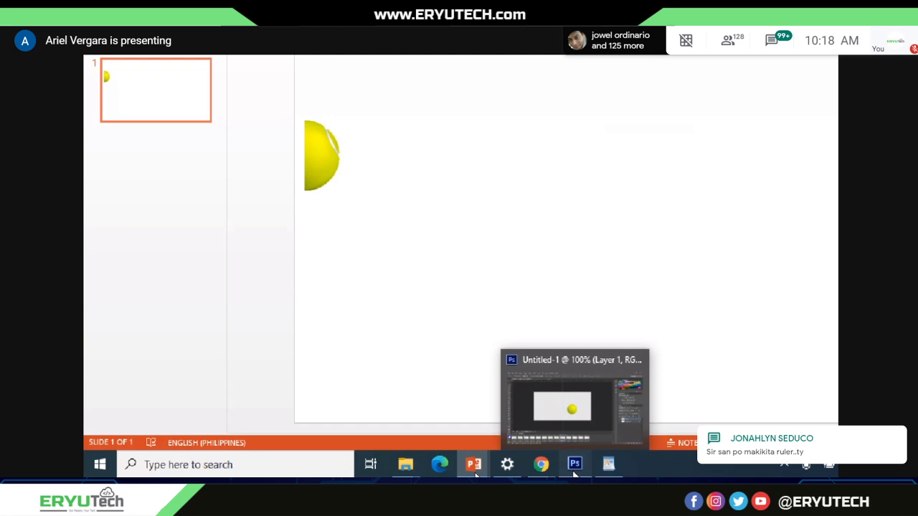
click(574, 464)
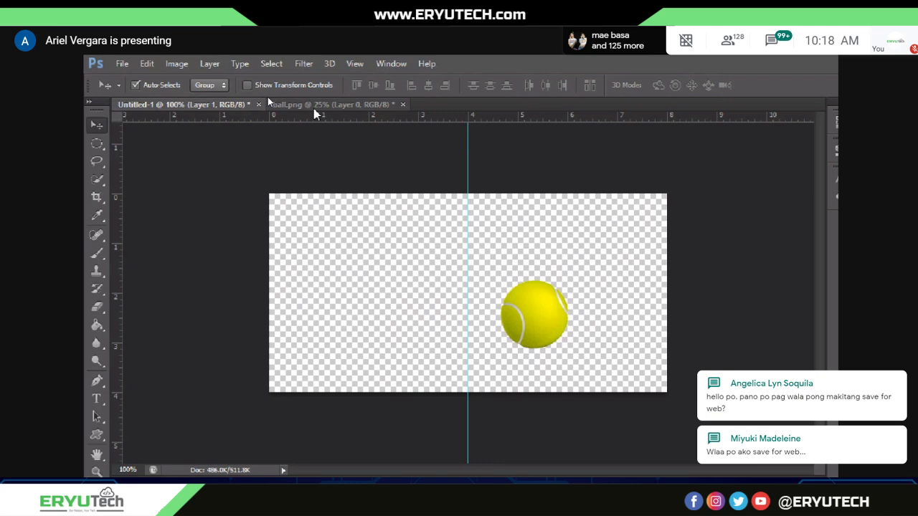
click(315, 105)
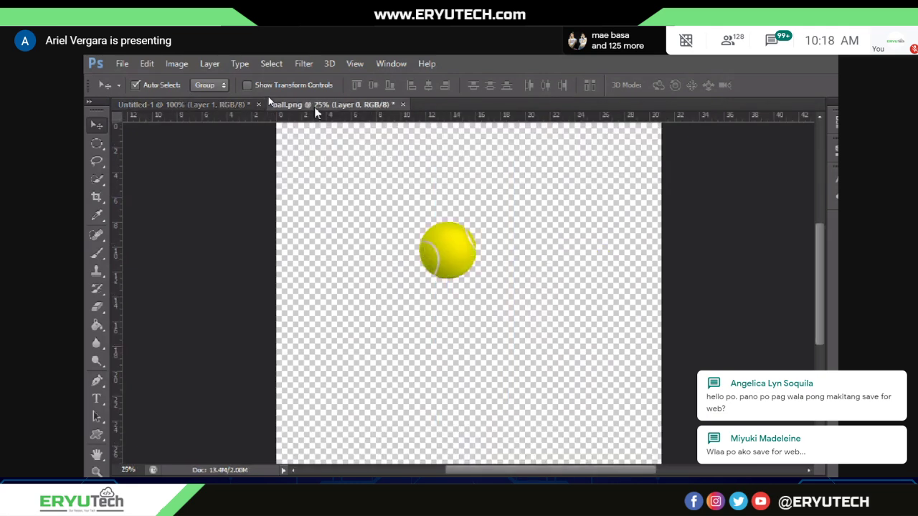
click(403, 105)
click(545, 256)
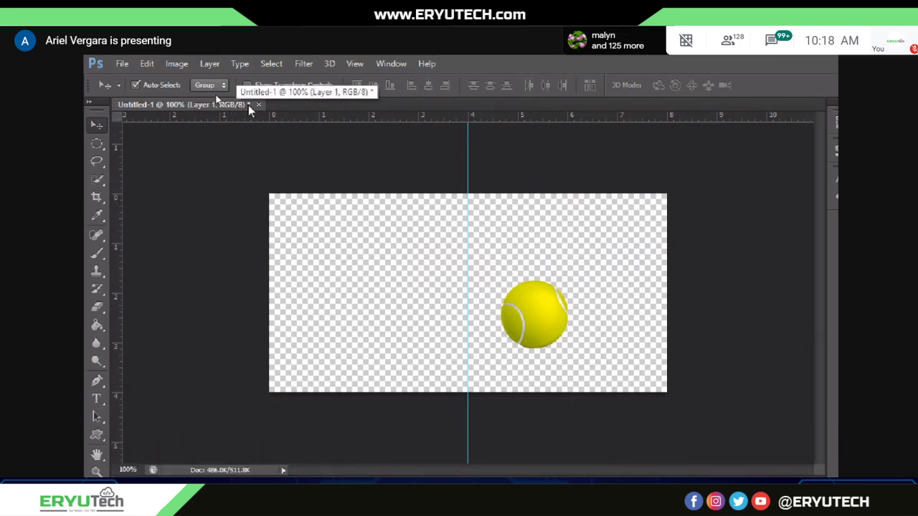
click(258, 104)
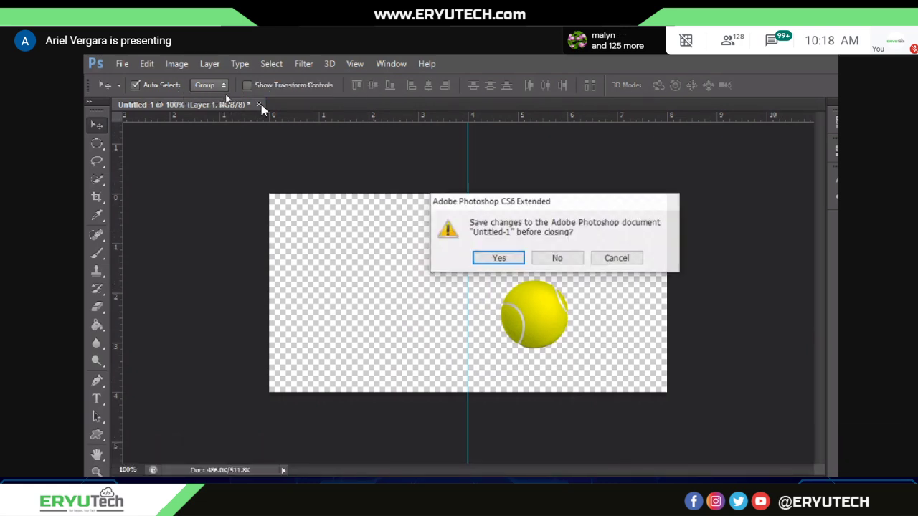
click(559, 260)
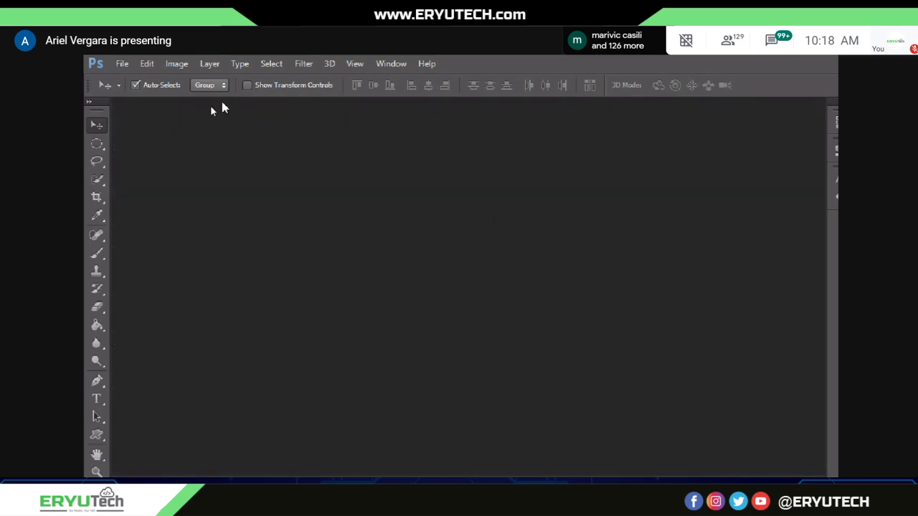
- Open the lion image from the animated GIF folder, using its embedded color profile
click(123, 63)
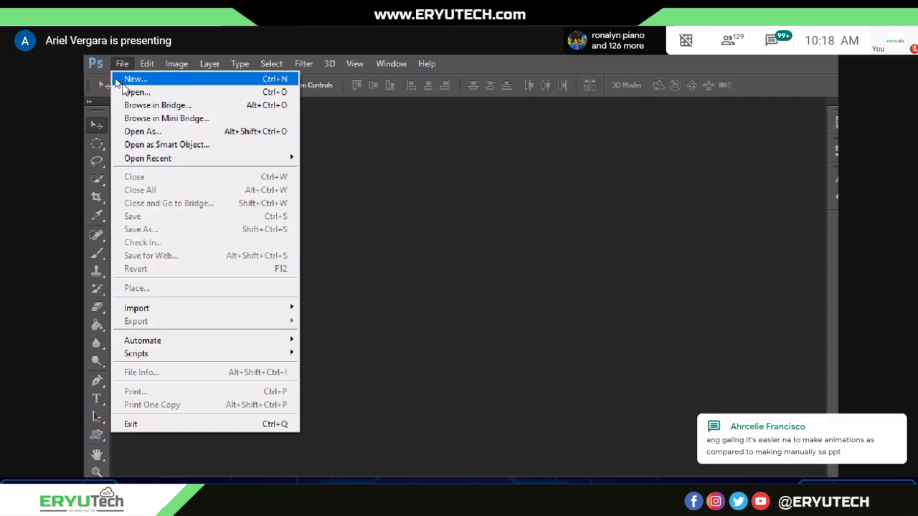
click(127, 94)
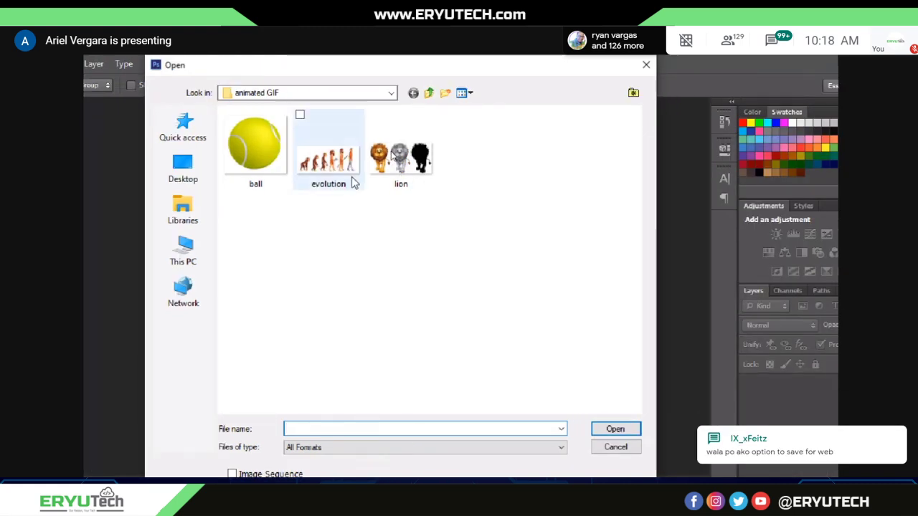
click(399, 155)
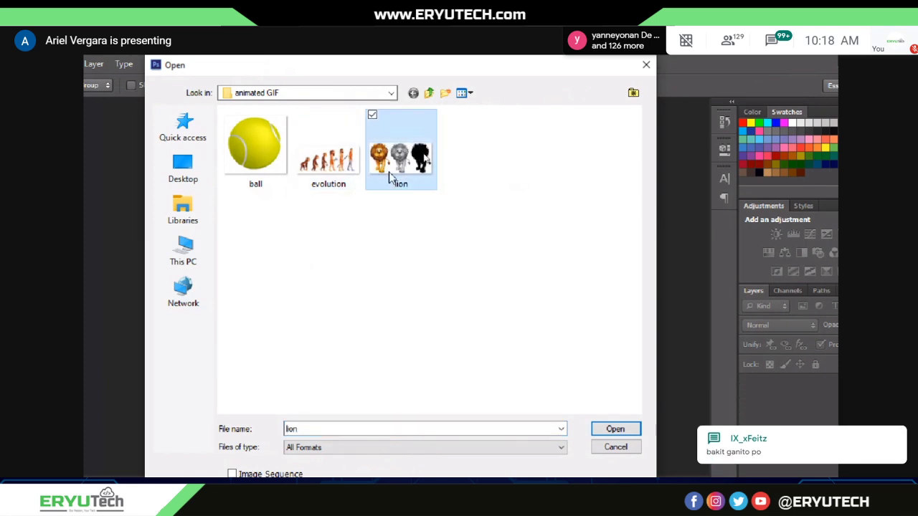
click(615, 424)
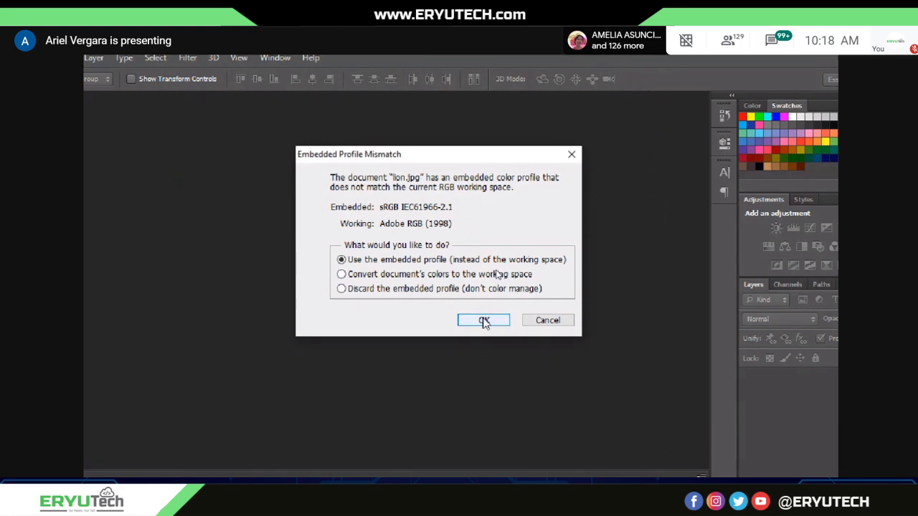
click(484, 321)
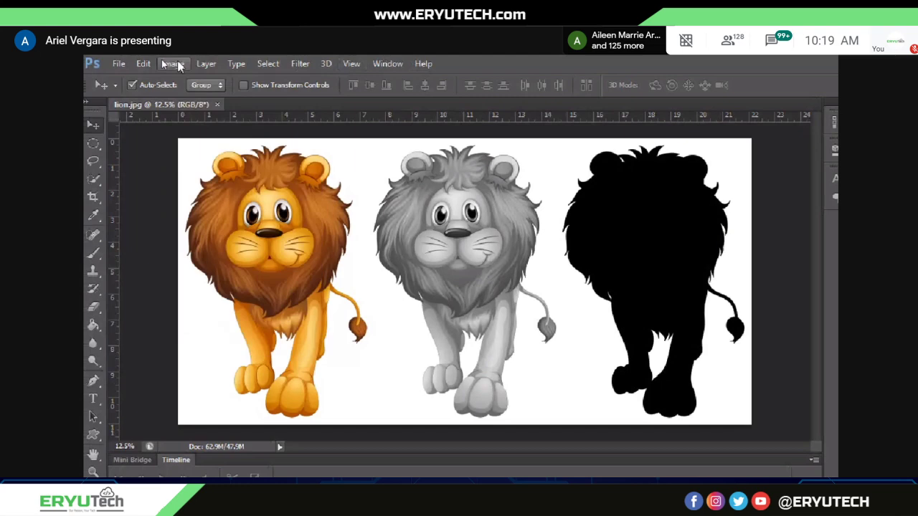
- Resize the lion image to a document width of 8 inches with proportions constrained
click(176, 64)
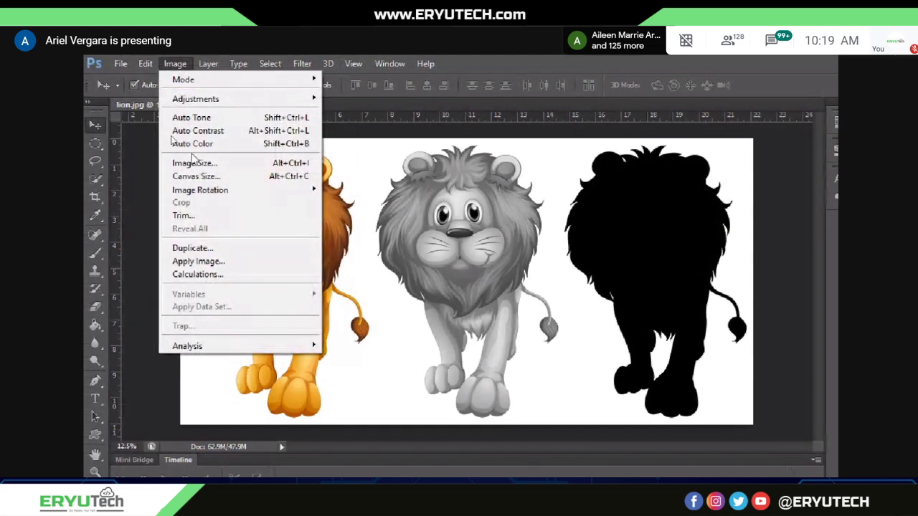
click(190, 165)
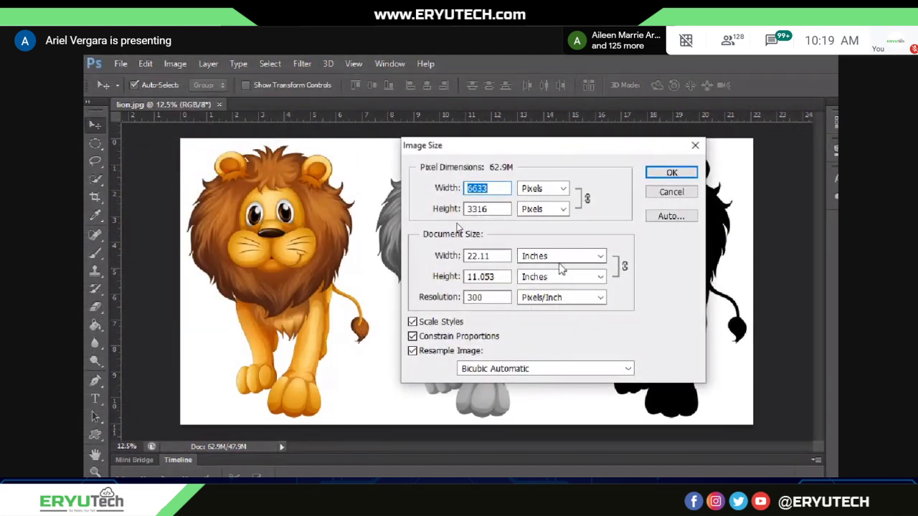
double_click(493, 260)
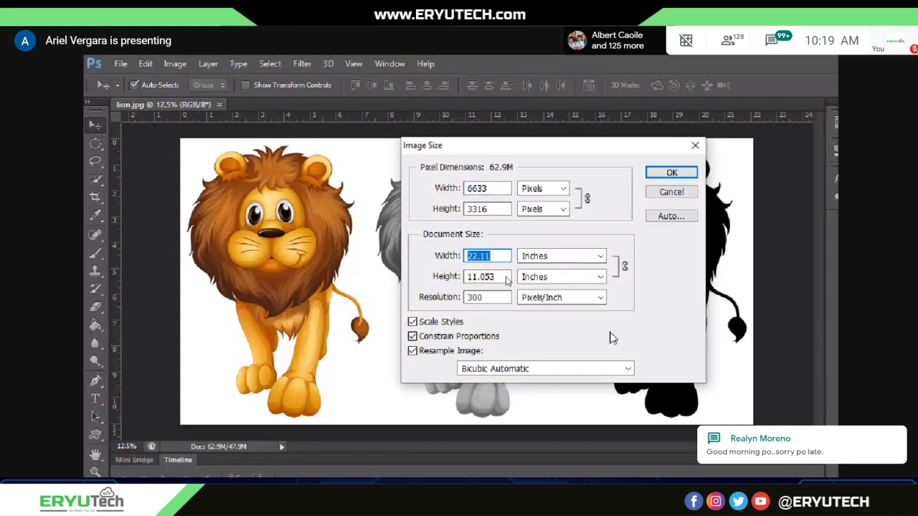
text(8)
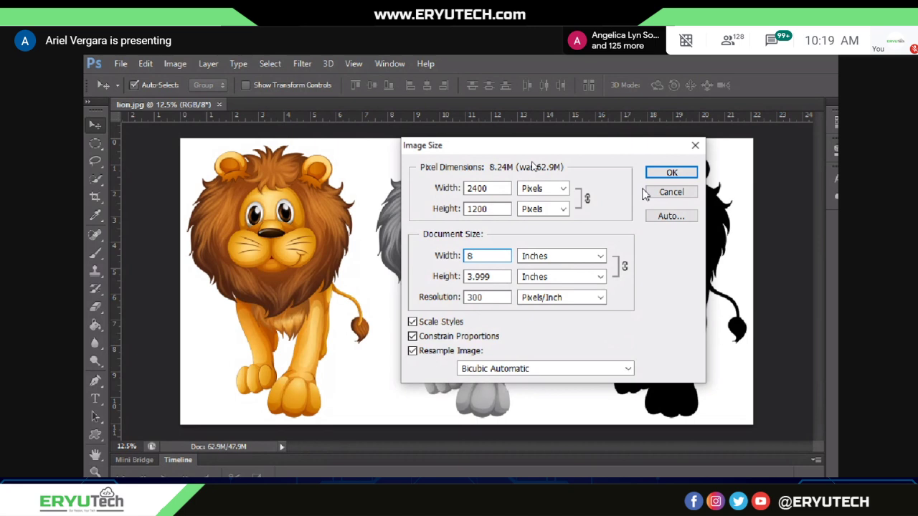
double_click(474, 257)
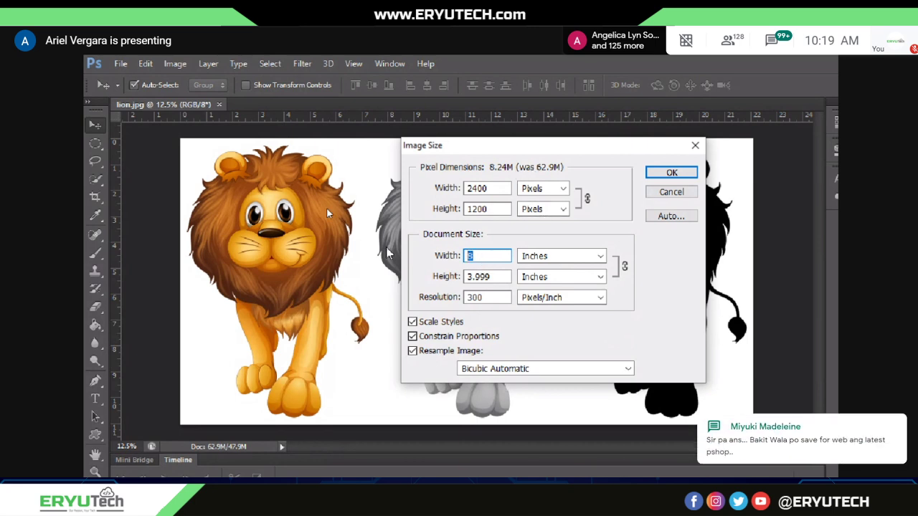
click(490, 255)
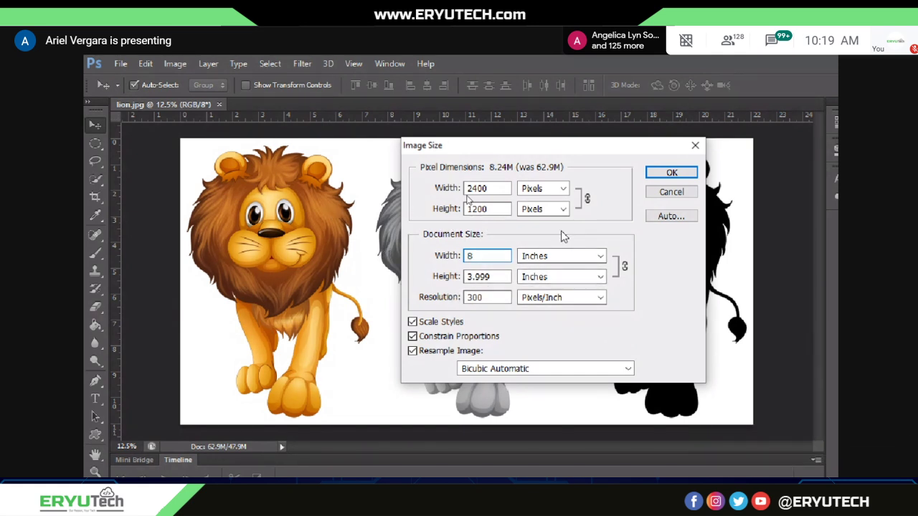
click(656, 172)
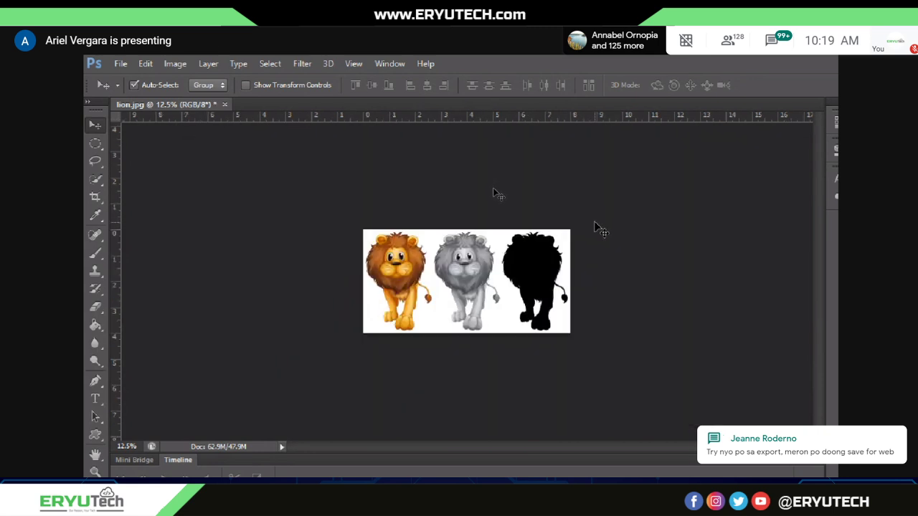
- Erase the white background around the three lions with the Magic Eraser Tool
key(ctrl+plus)
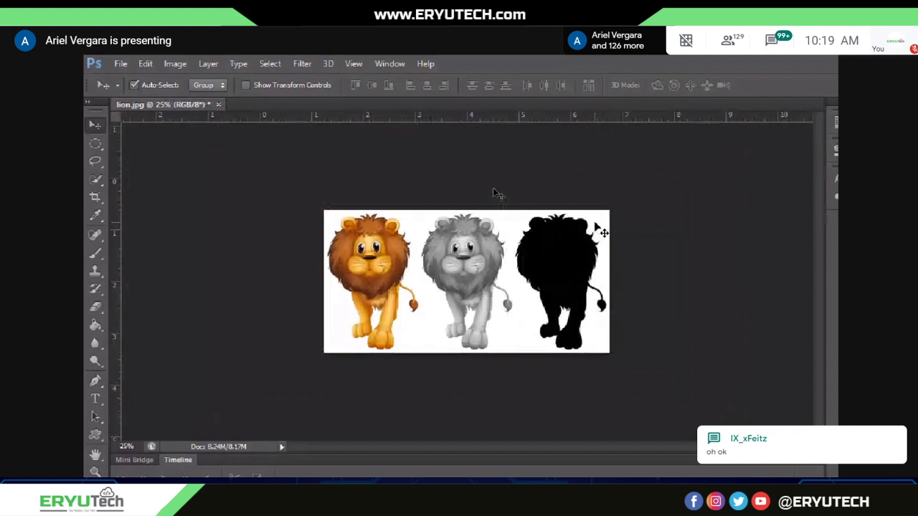
key(ctrl+minus)
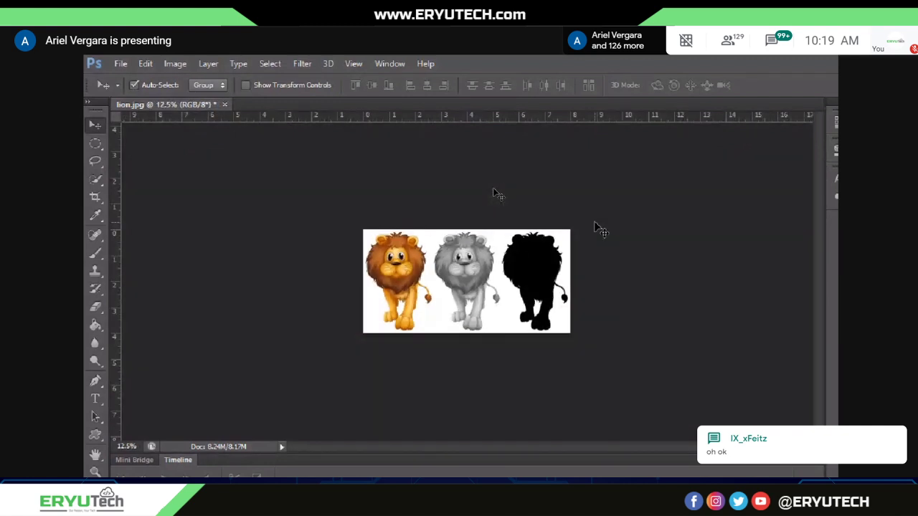
key(ctrl+plus)
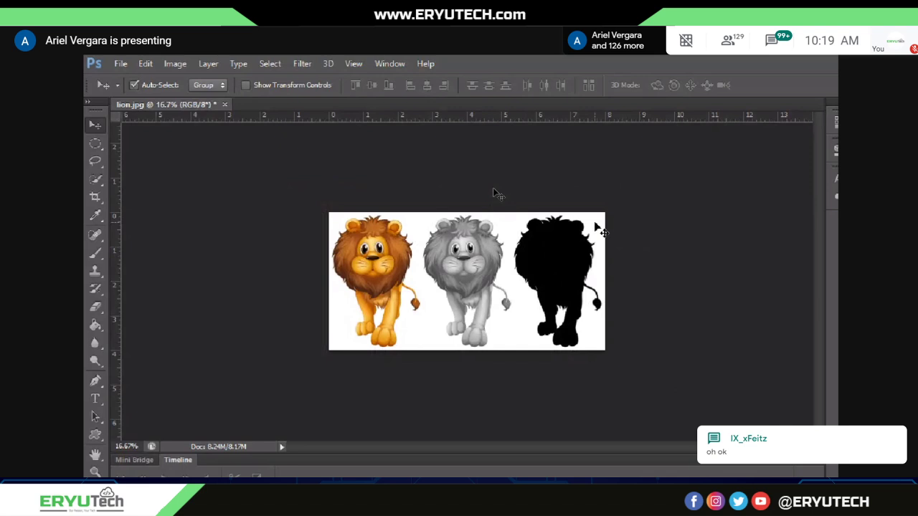
key(ctrl+plus)
key(ctrl+plus)
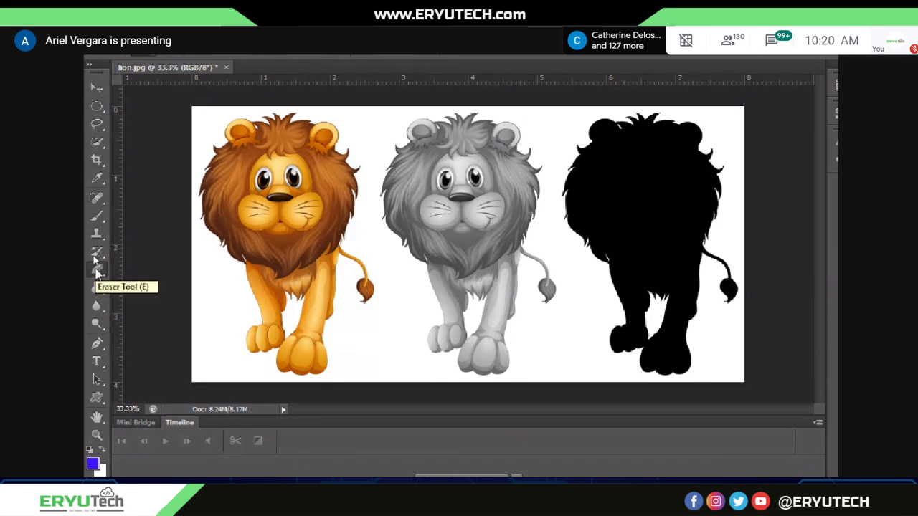
right_click(101, 272)
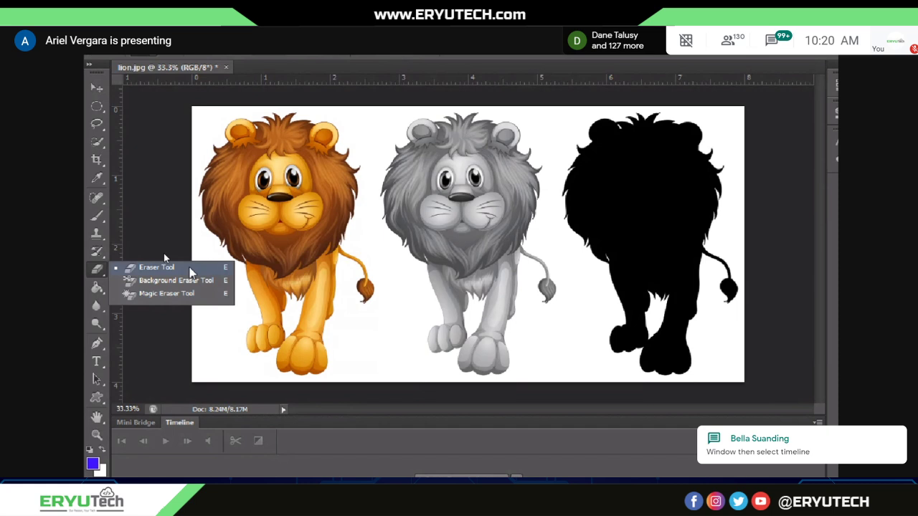
click(94, 270)
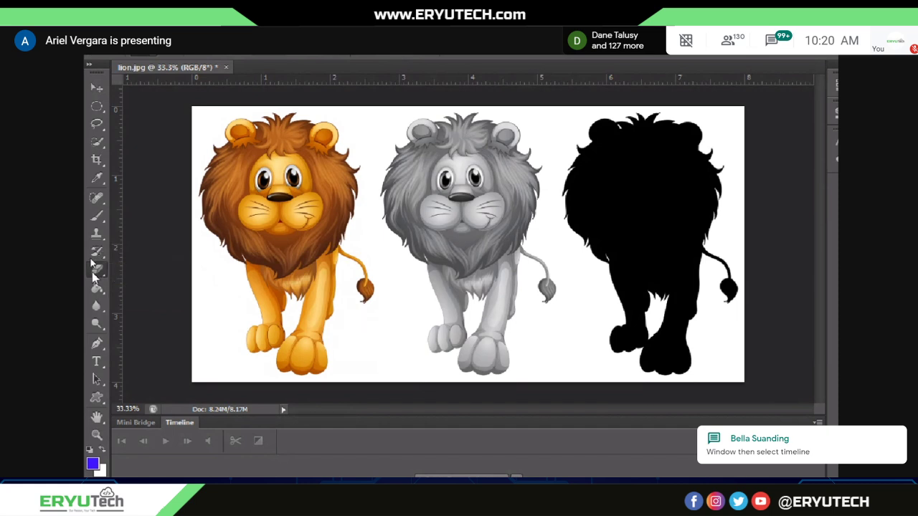
right_click(95, 273)
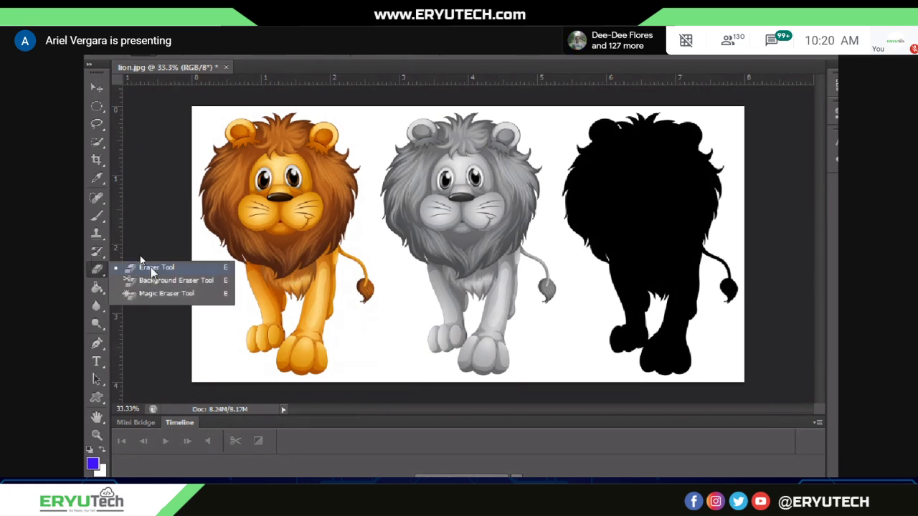
click(154, 292)
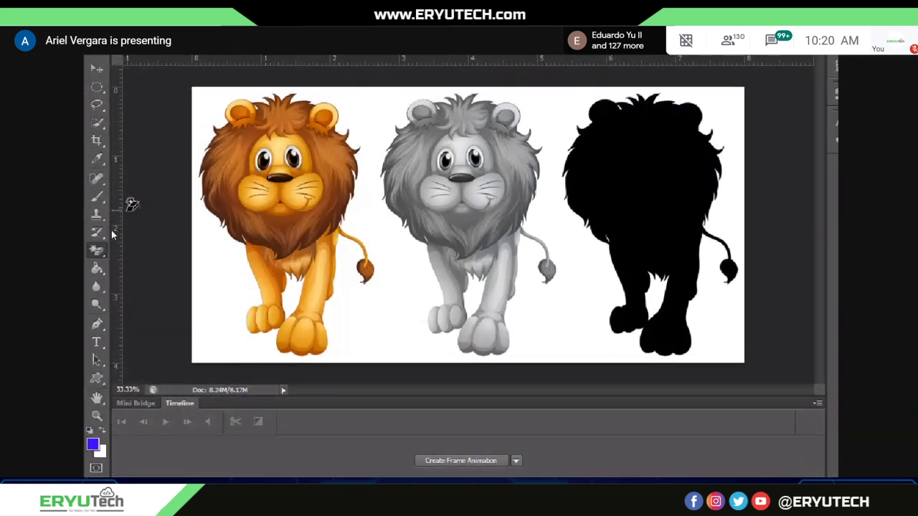
right_click(99, 262)
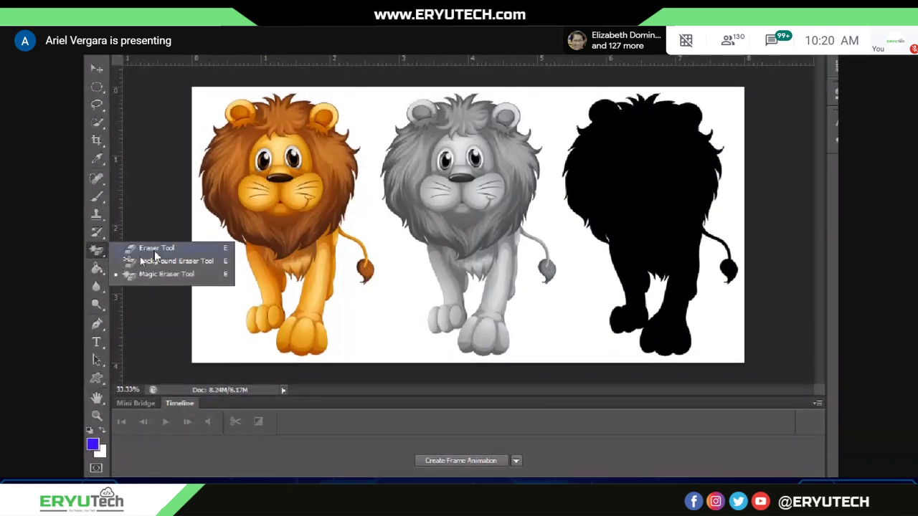
click(140, 248)
right_click(102, 252)
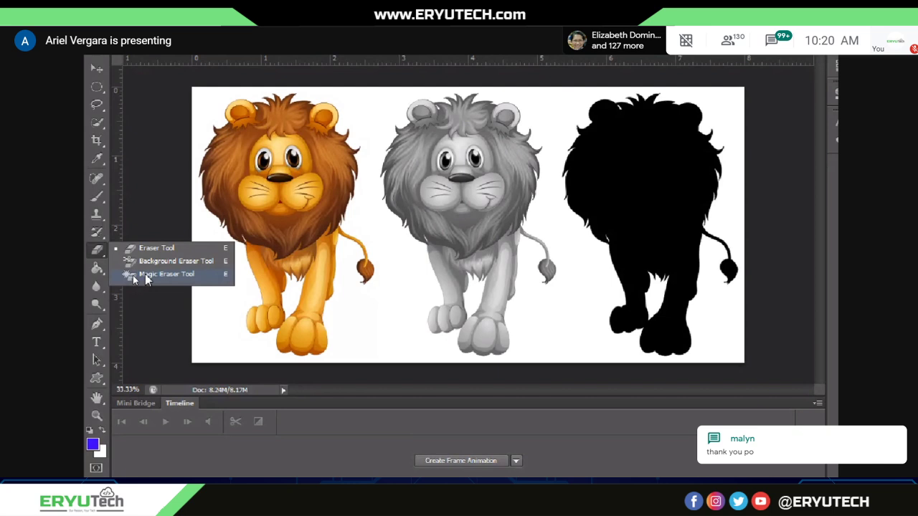
click(145, 276)
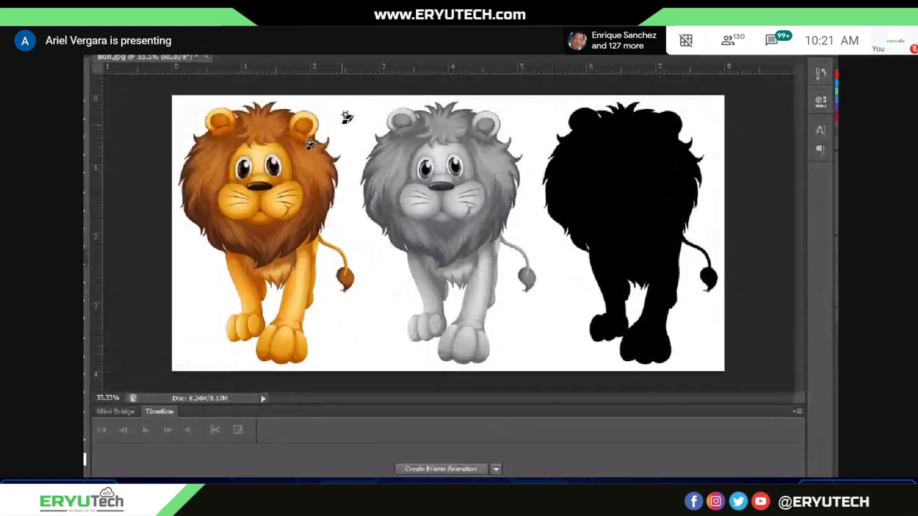
click(350, 119)
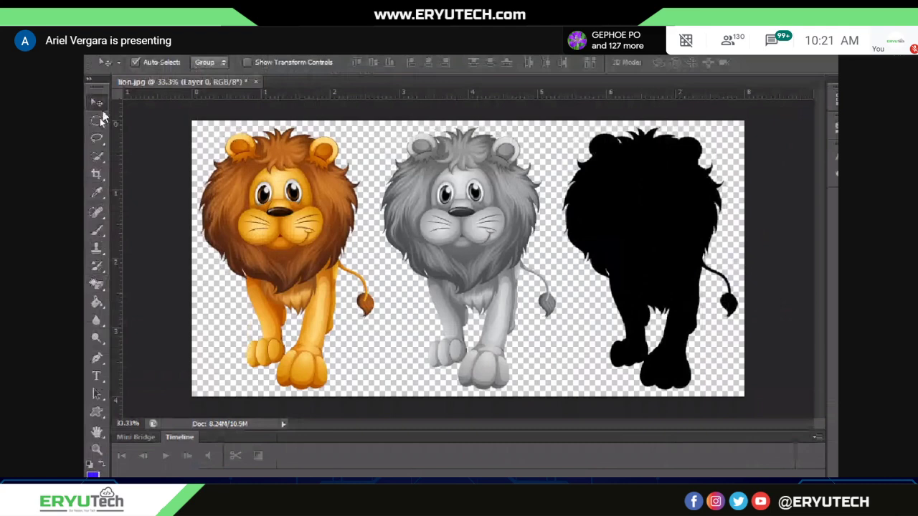
- Select the whole coloured lion with the Rectangular Marquee Tool, covering the full canvas height
mouse_move(327, 230)
mouse_down()
mouse_move(402, 216)
mouse_move(273, 221)
mouse_move(319, 248)
mouse_move(326, 240)
mouse_up()
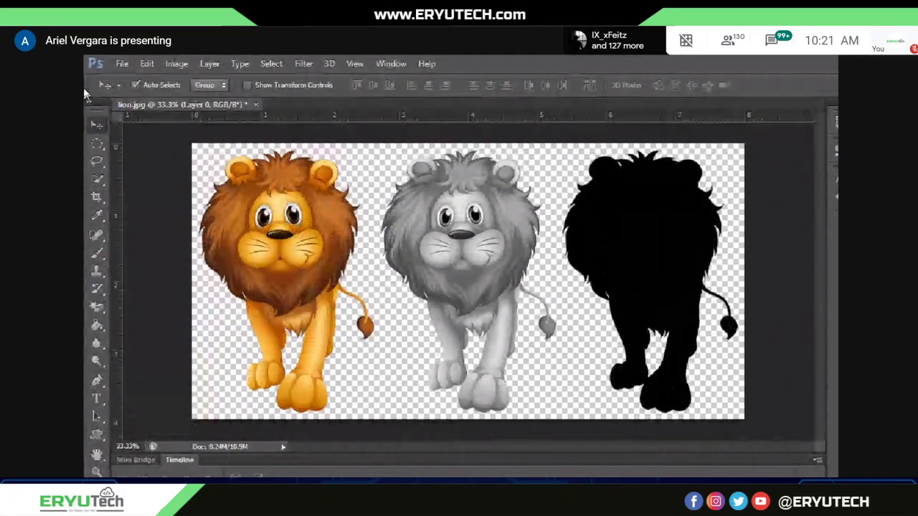
click(85, 93)
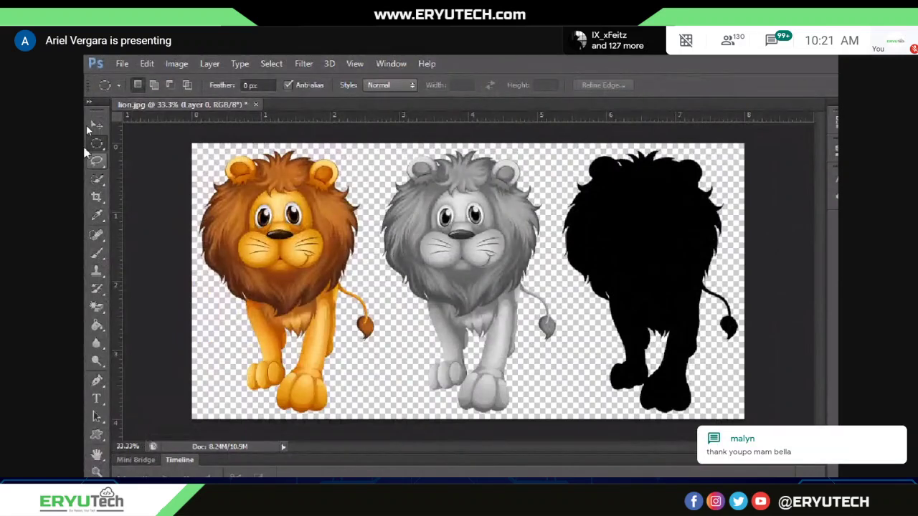
click(98, 147)
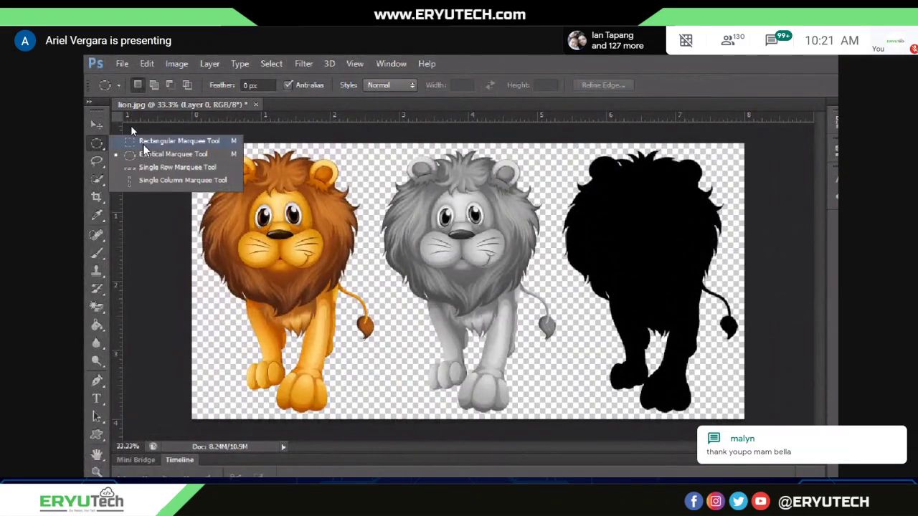
click(132, 141)
click(98, 143)
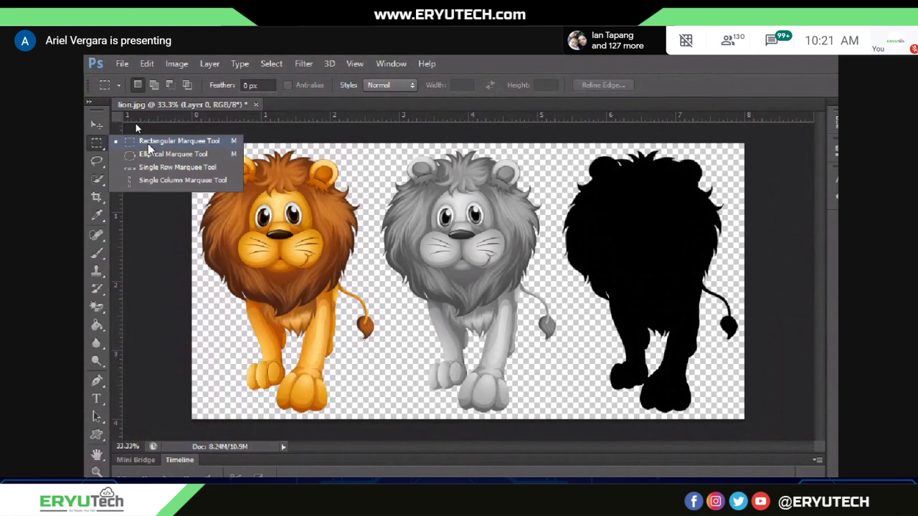
click(151, 142)
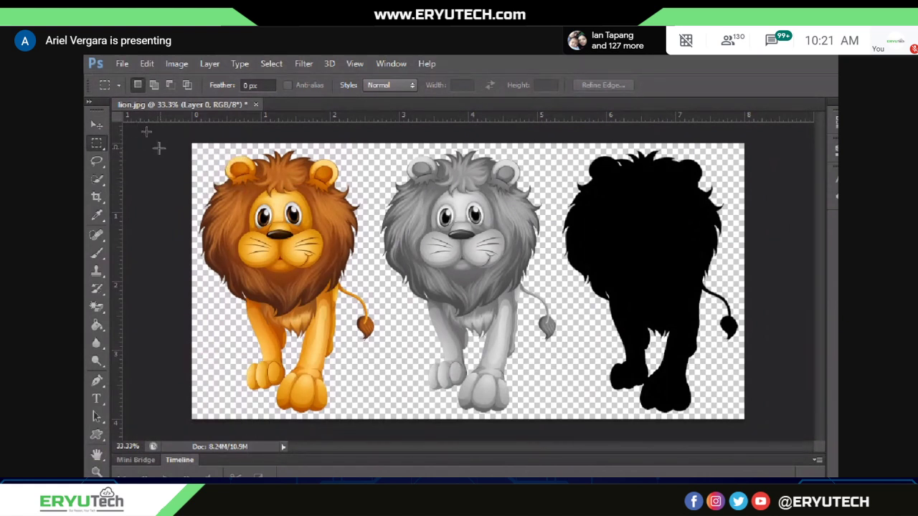
drag(192, 144, 378, 421)
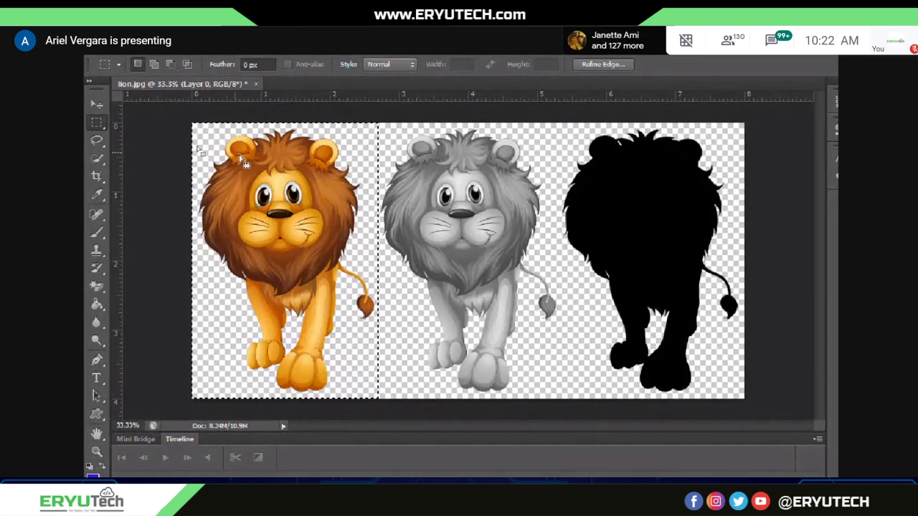
drag(181, 121, 381, 422)
drag(380, 423, 378, 421)
- Separate the selected coloured lion onto its own layer with Layer Via Cut and keep that layer active
right_click(262, 184)
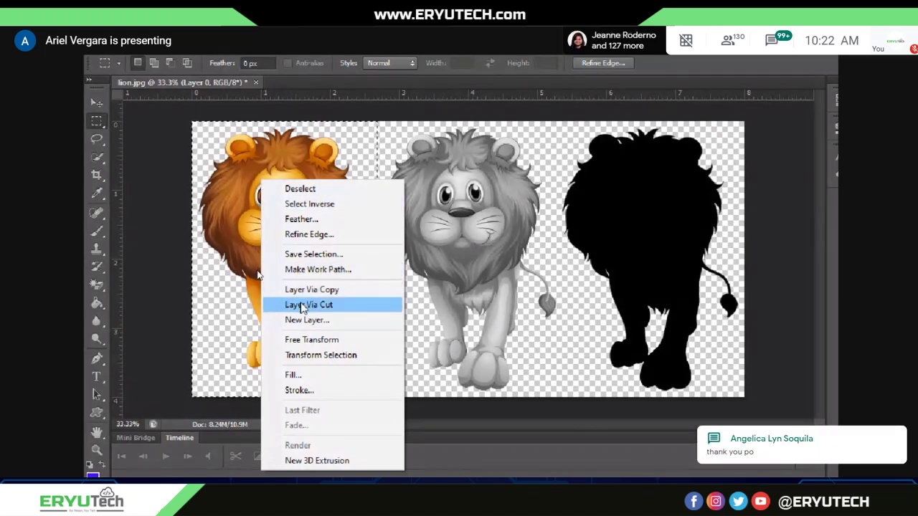
right_click(279, 137)
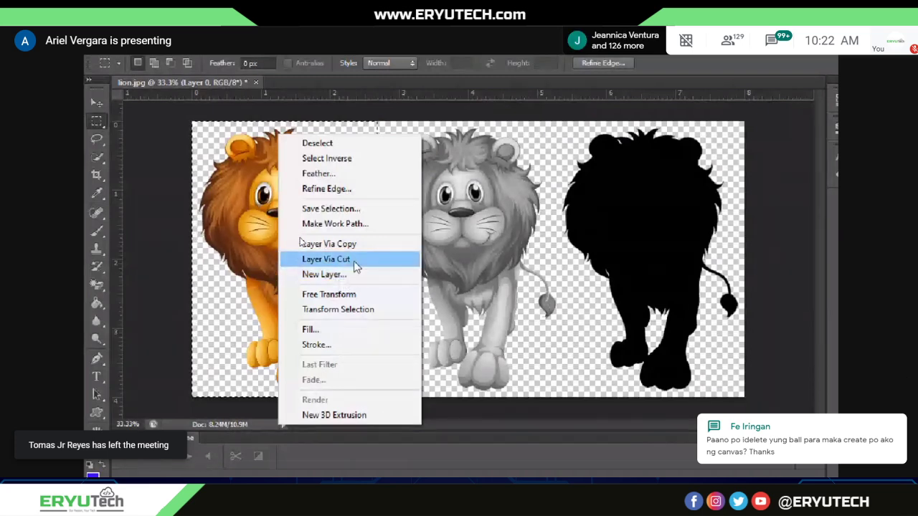
click(355, 263)
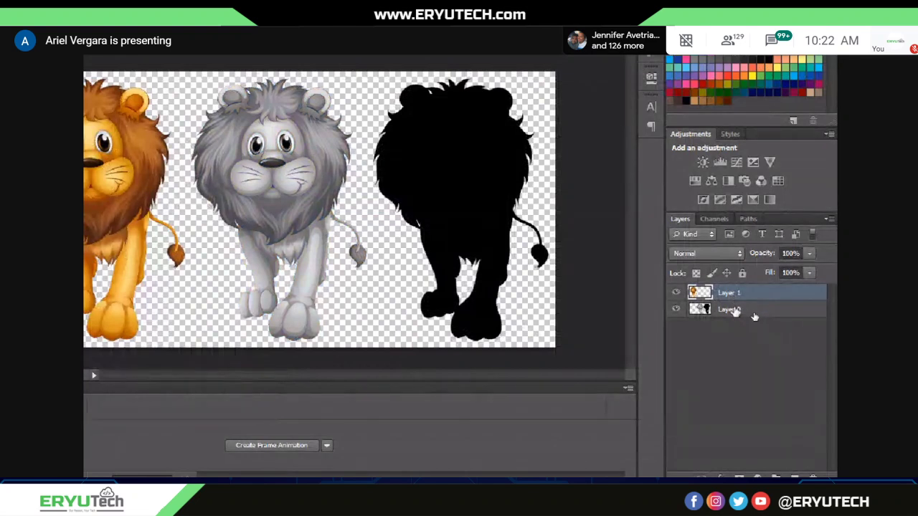
click(714, 312)
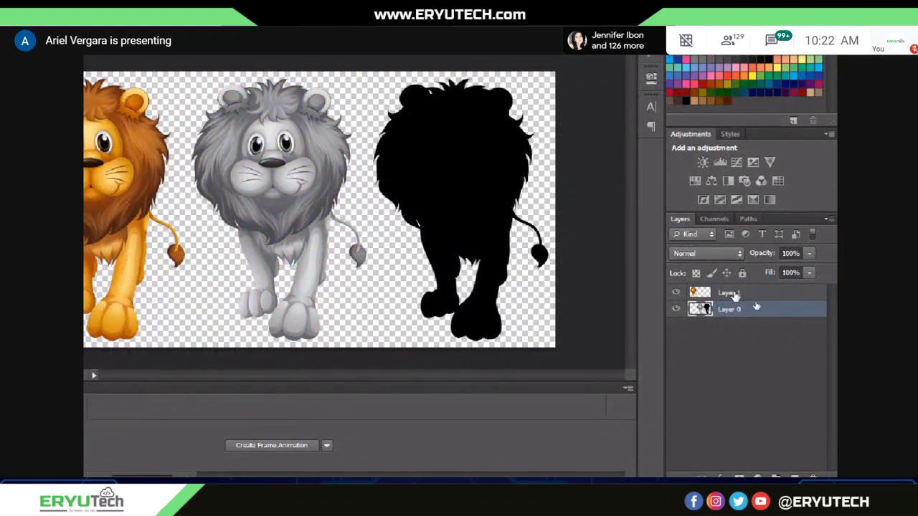
click(736, 295)
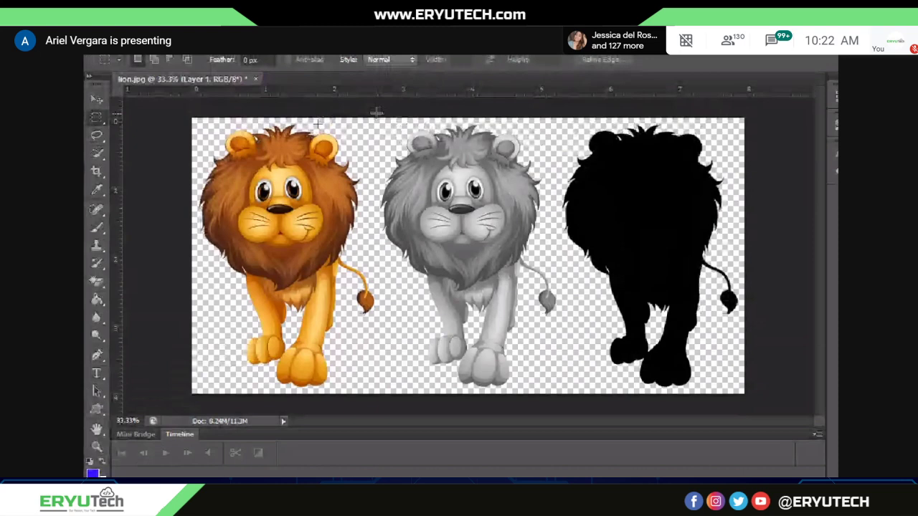
- Make Layer 0 the active, visible layer and hide the coloured lion's Layer 1
drag(376, 112, 561, 373)
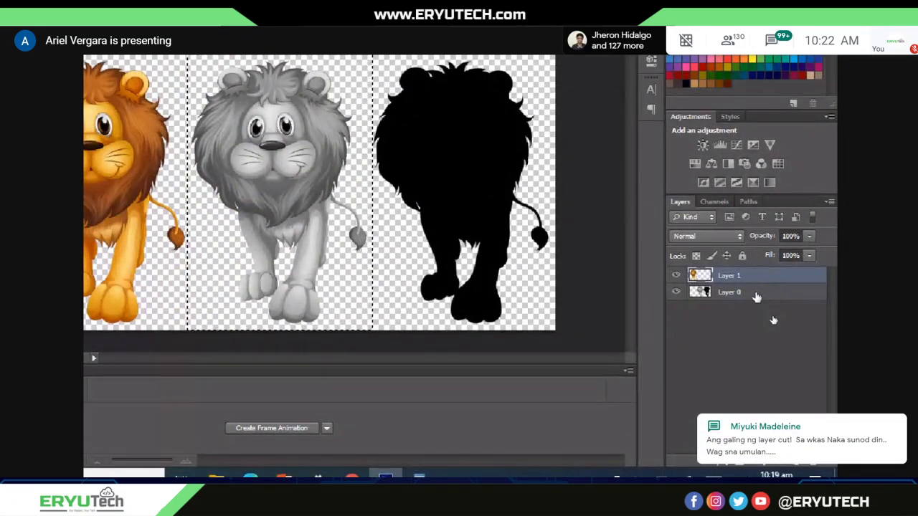
click(676, 276)
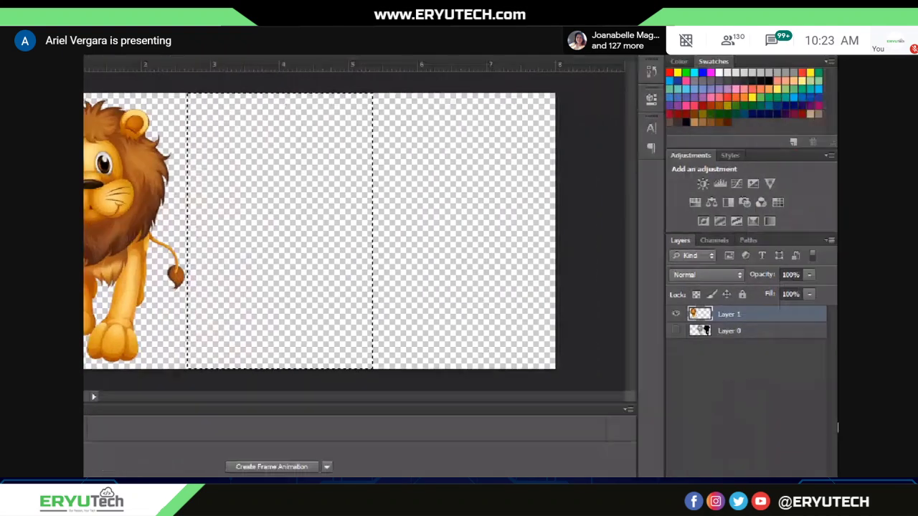
click(737, 332)
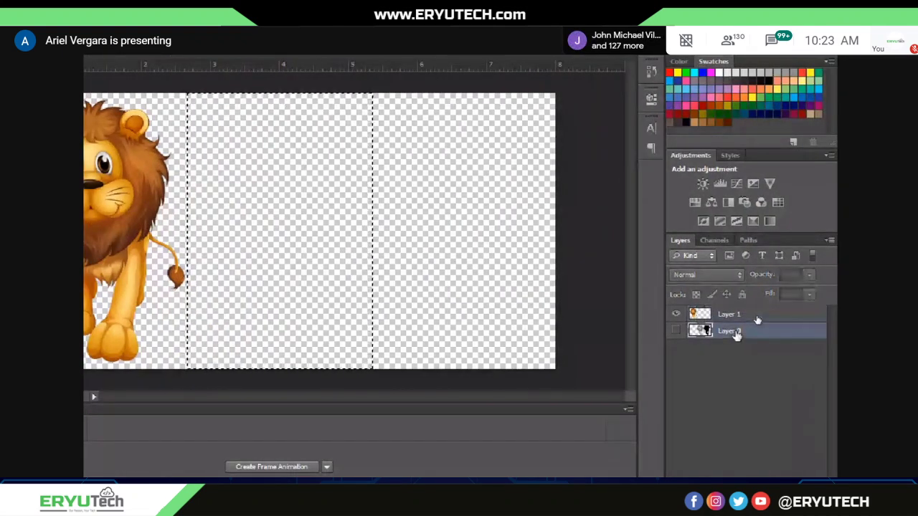
click(676, 332)
click(676, 314)
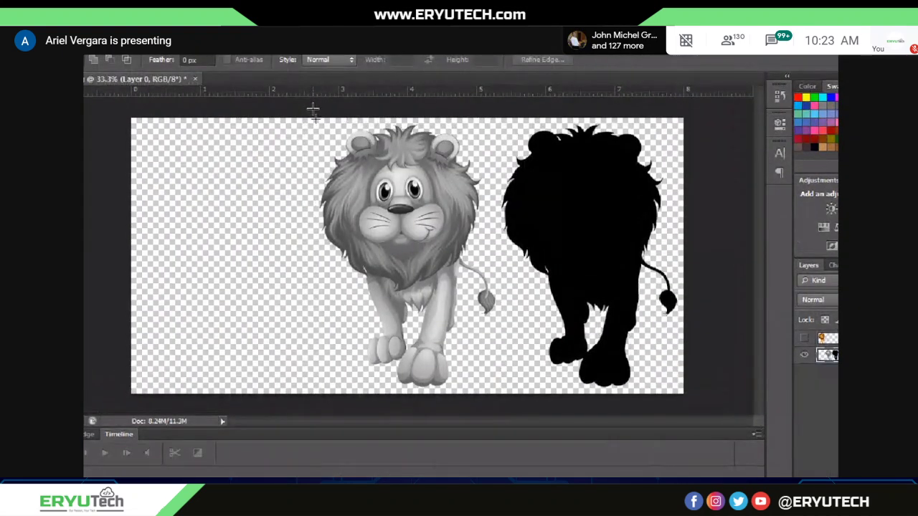
- Select the grey lion with a rectangular marquee, separate it with Layer Via Cut, and show the coloured lion's layer again
drag(312, 81, 500, 393)
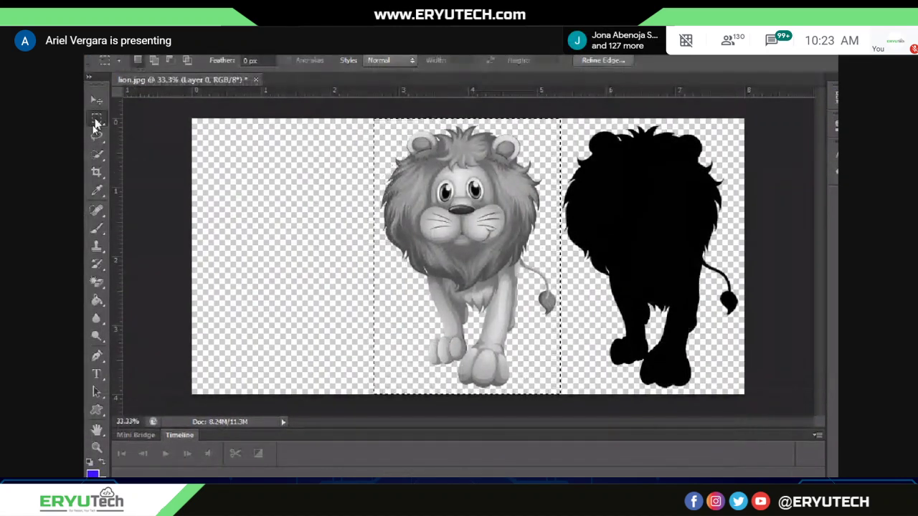
drag(373, 118, 561, 423)
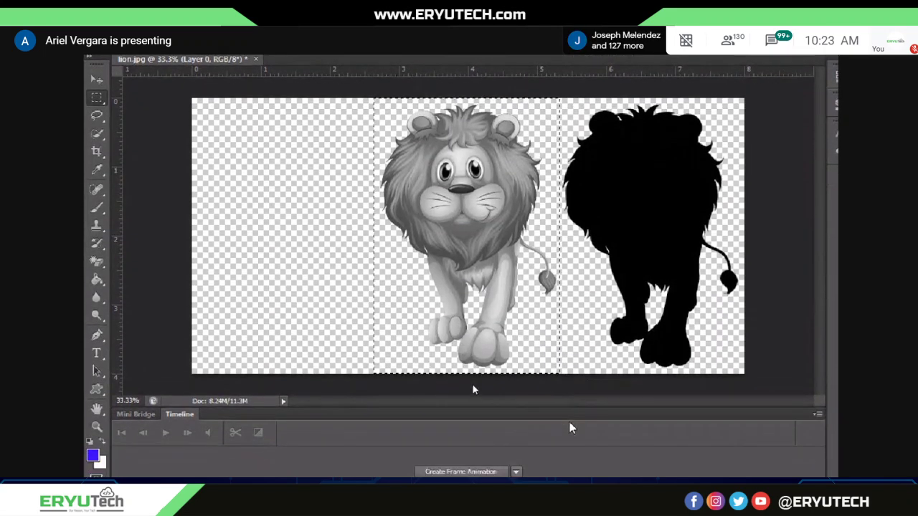
right_click(501, 210)
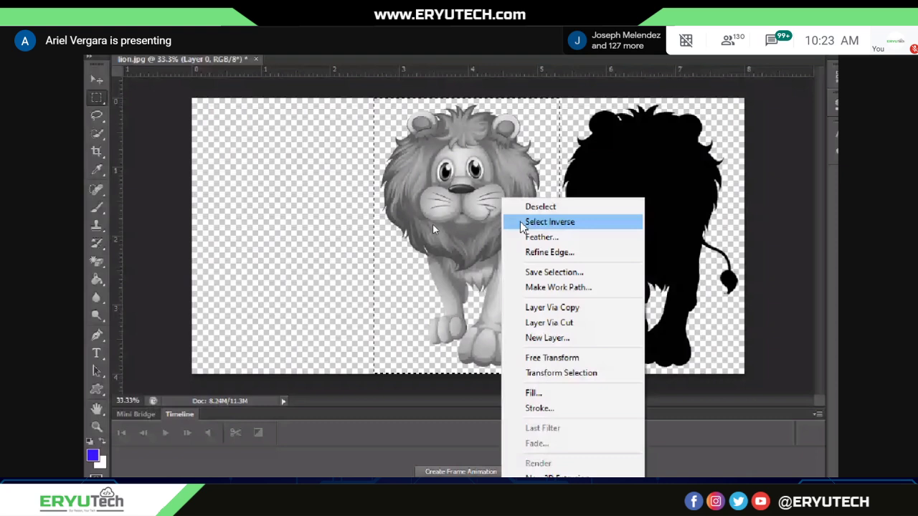
click(548, 323)
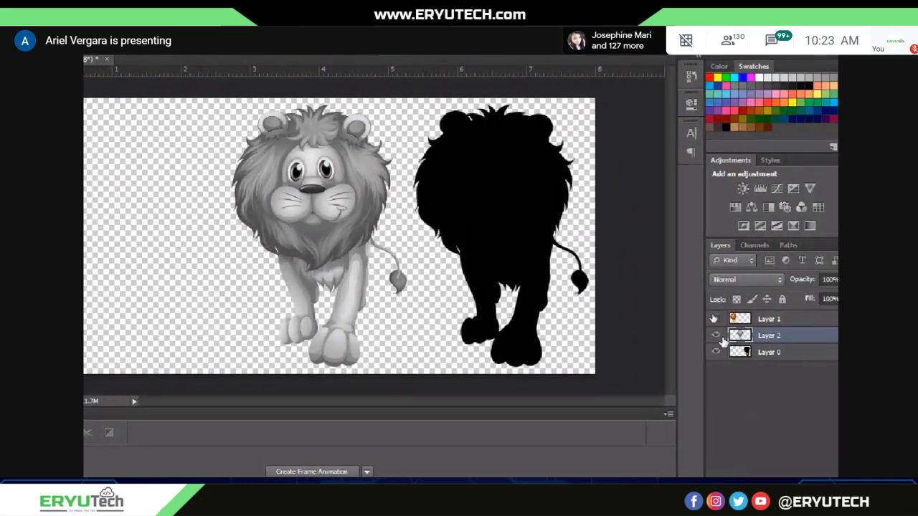
click(716, 319)
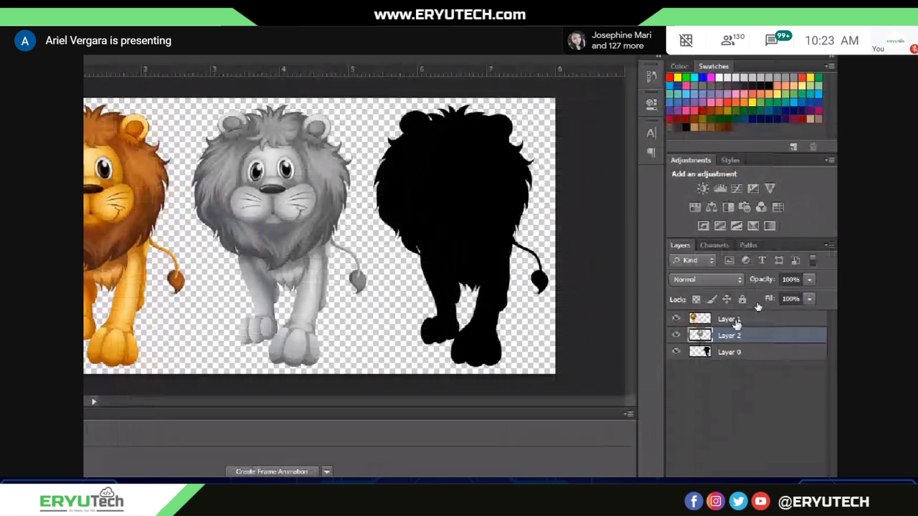
- Toggle the visibility of Layer 1, Layer 2 and Layer 0 to check which lion each one holds
click(735, 320)
click(676, 335)
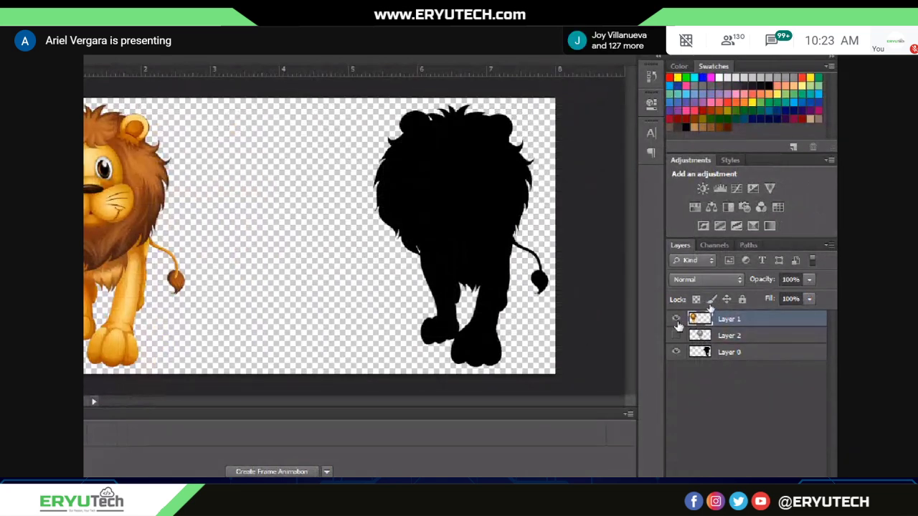
click(677, 321)
click(676, 336)
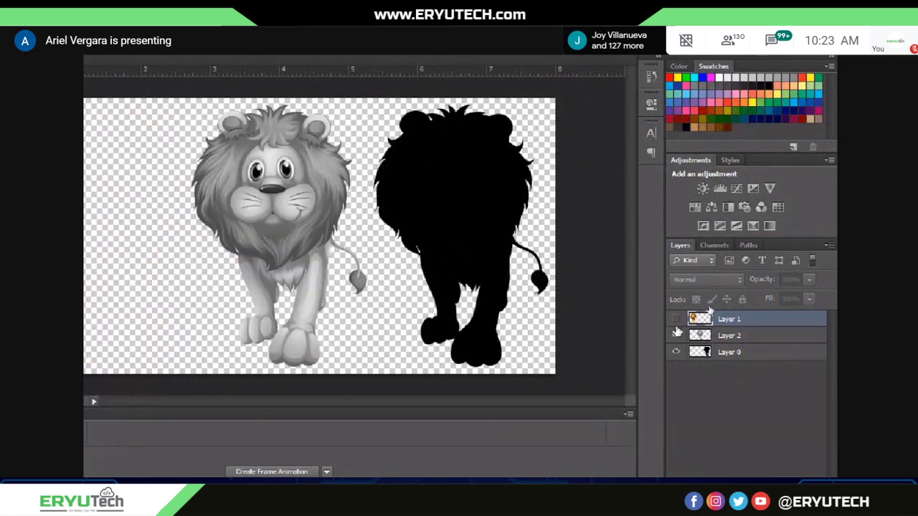
click(676, 319)
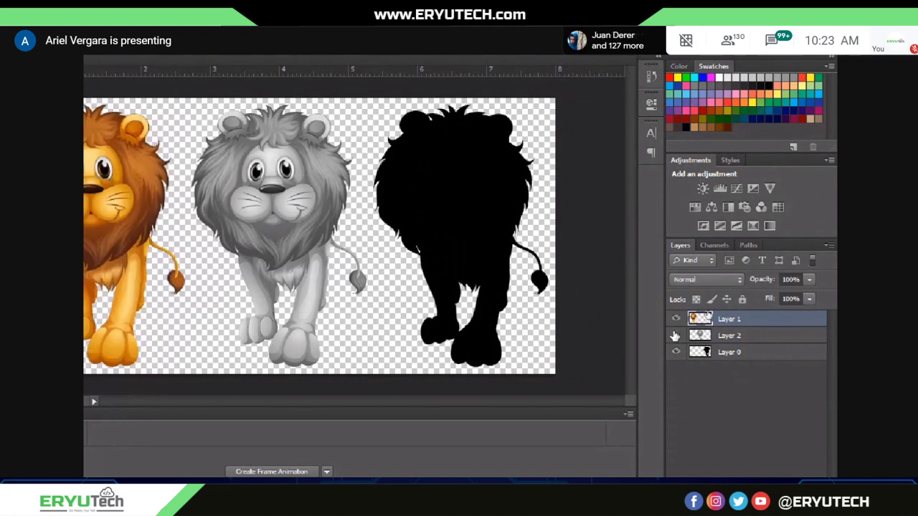
alt+click(676, 351)
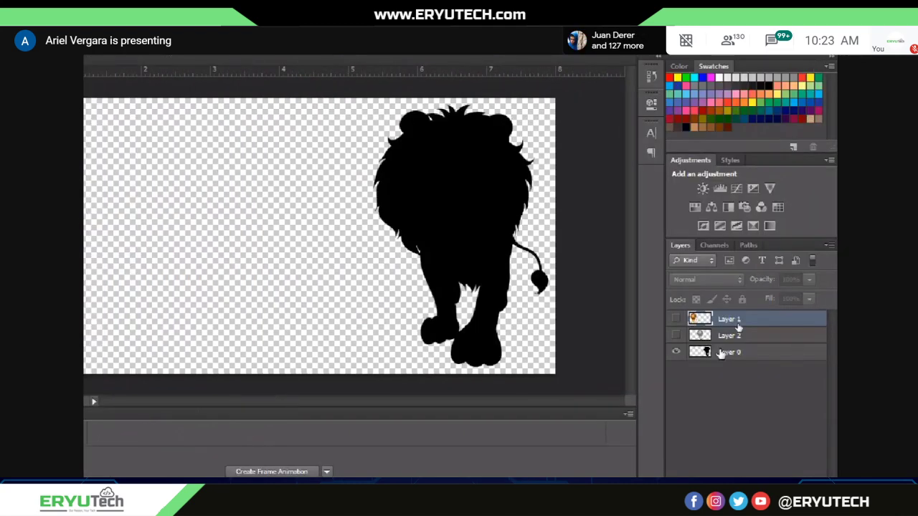
click(675, 336)
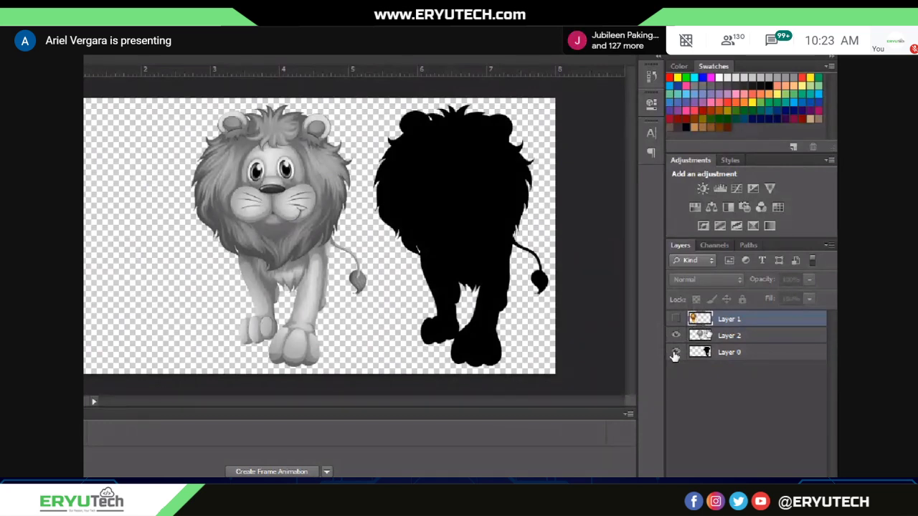
click(675, 353)
click(676, 336)
click(676, 319)
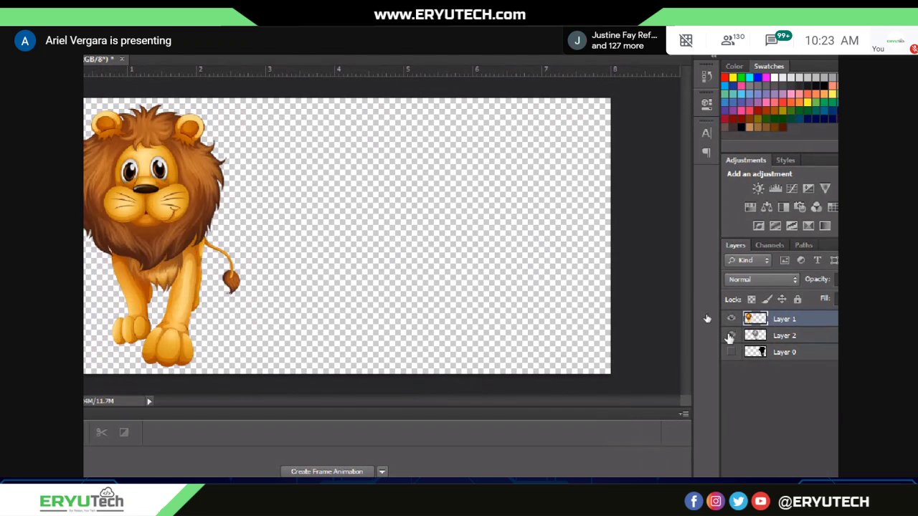
click(730, 336)
click(731, 353)
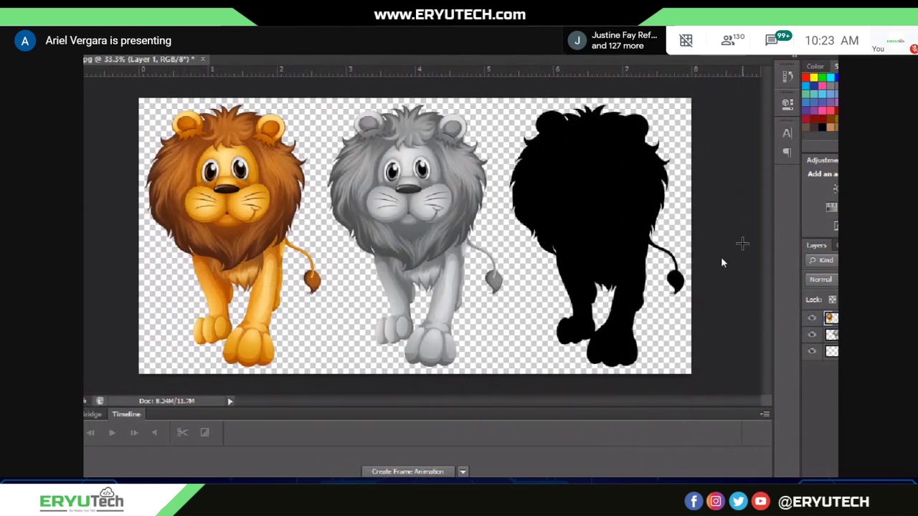
- Move the grey lion's layer above the coloured lion's layer in the stacking order and back below it
click(800, 355)
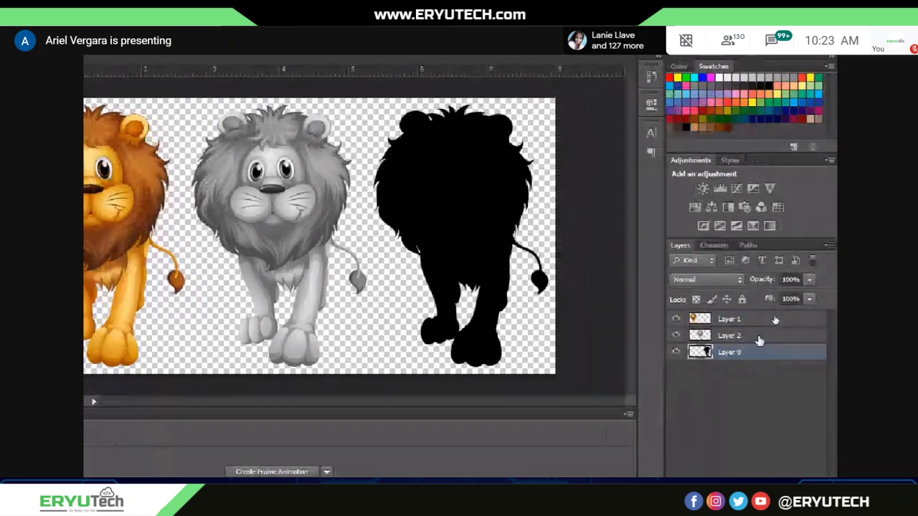
click(758, 341)
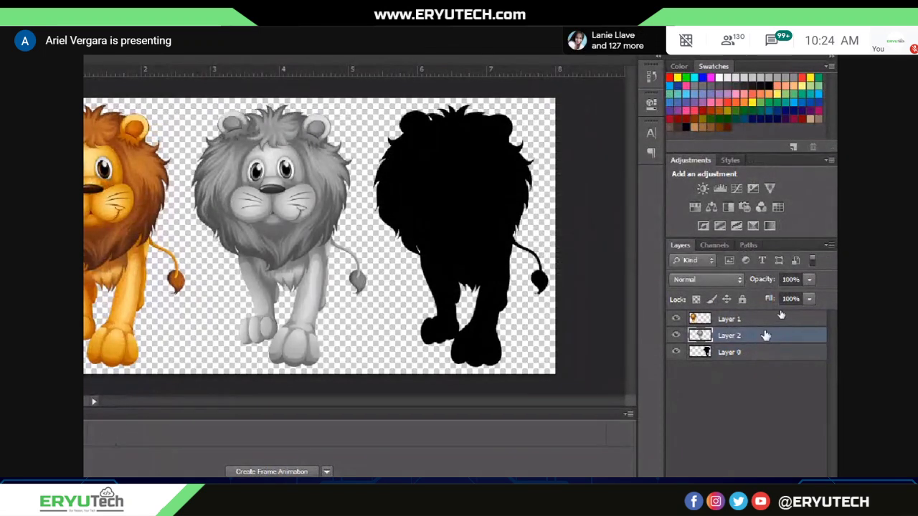
click(763, 319)
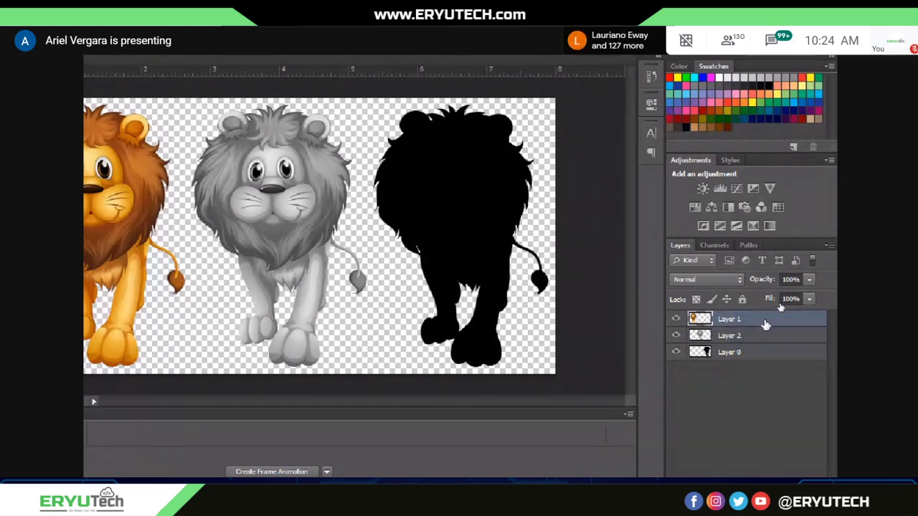
click(759, 336)
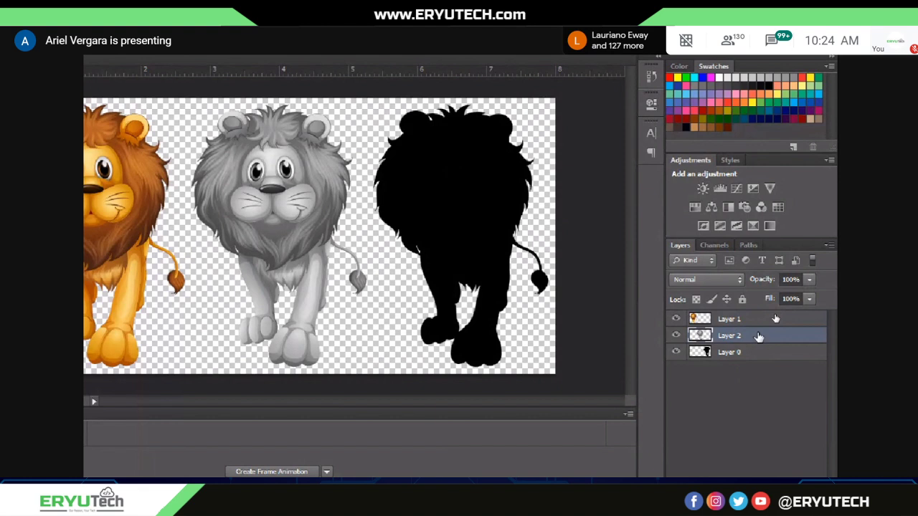
drag(760, 337, 759, 318)
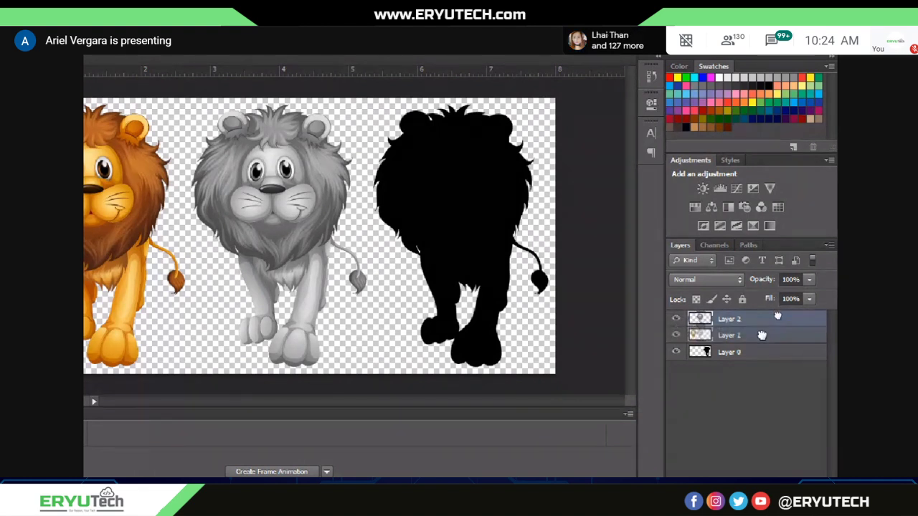
drag(762, 320, 757, 346)
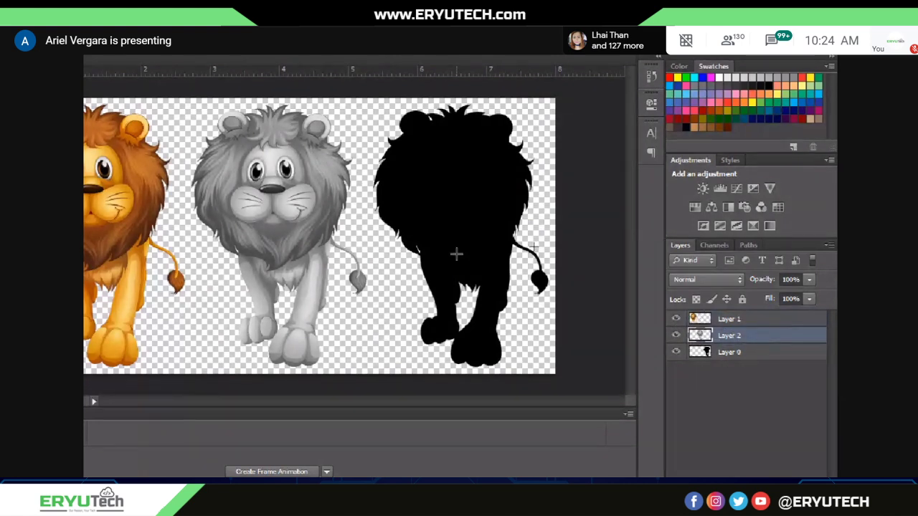
- With the Move tool's Auto-Select off and Layer 0 active, try moving the black lion from over the other lions
click(750, 319)
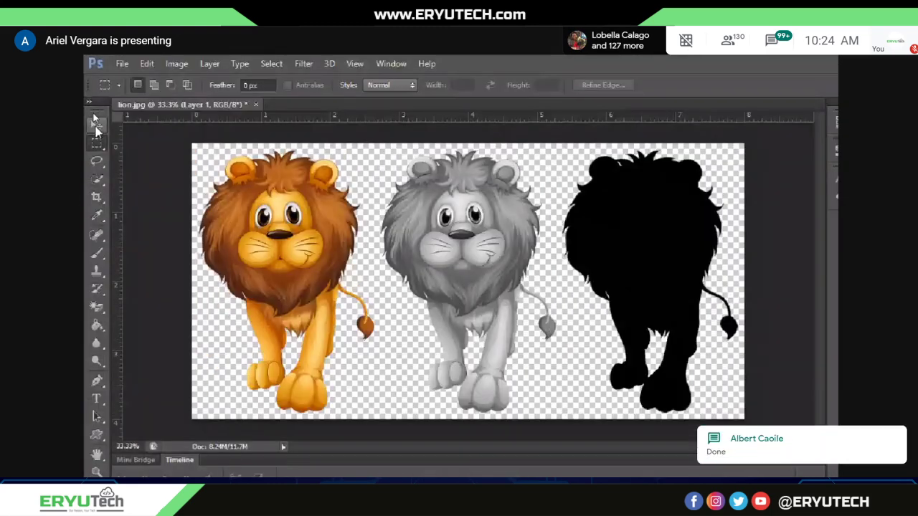
click(97, 127)
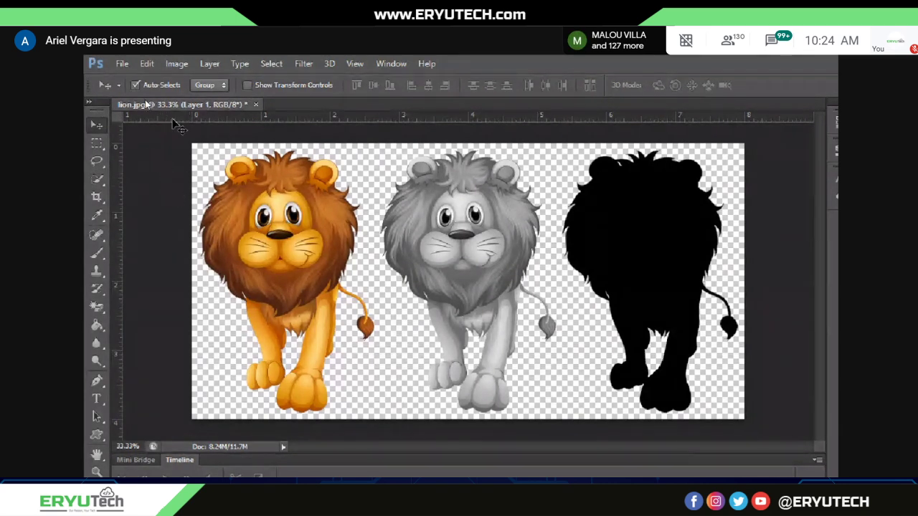
click(136, 85)
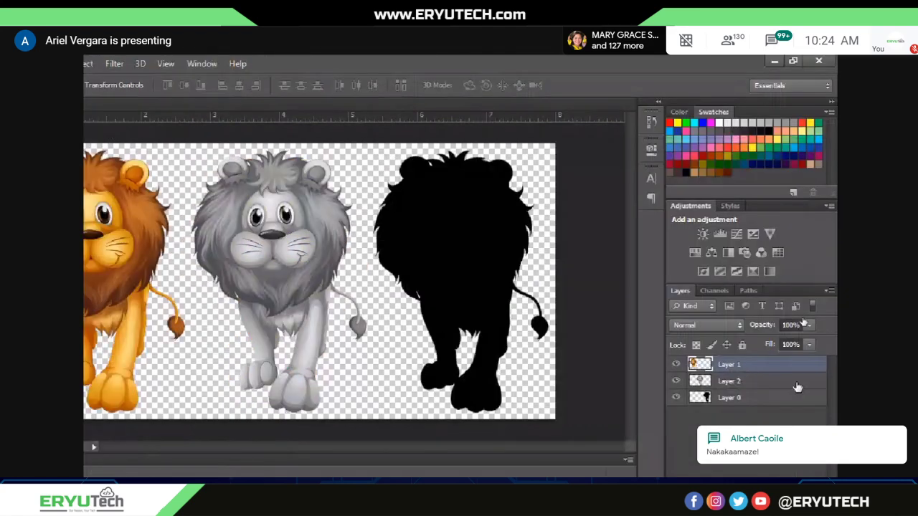
click(758, 401)
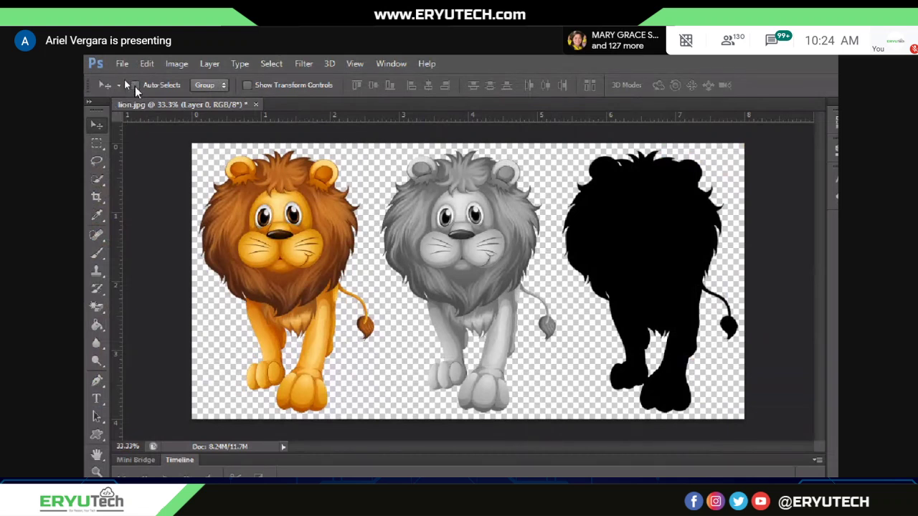
drag(274, 204, 291, 219)
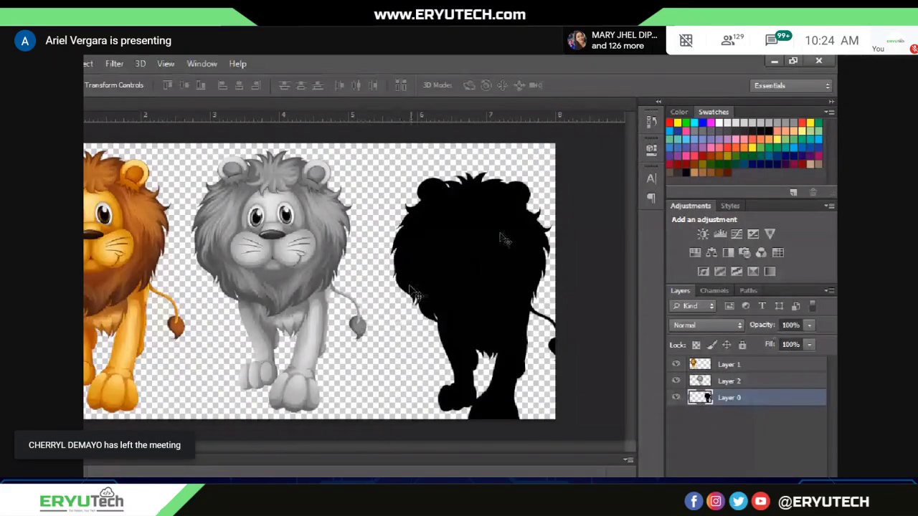
drag(436, 265, 269, 240)
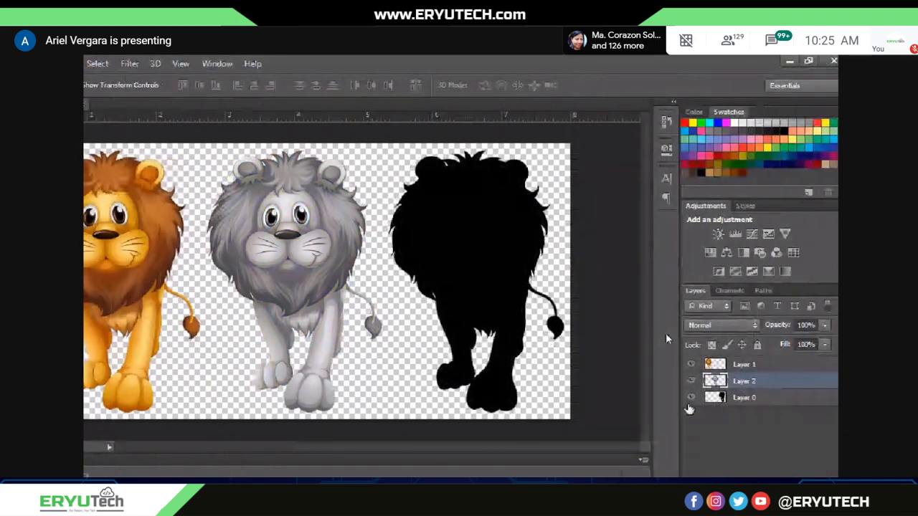
- Activate Layer 0, then pick the grey, coloured and black lions on the canvas to check which layer Auto-Select activates
click(744, 398)
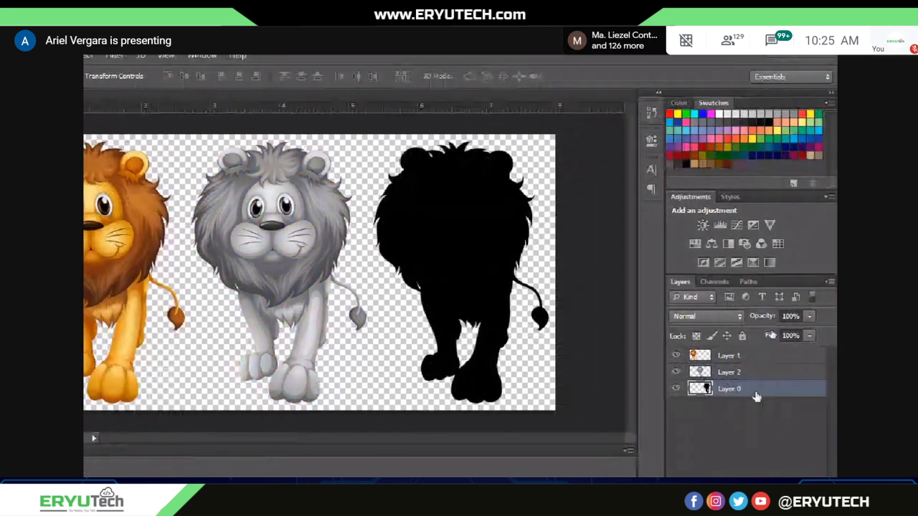
click(296, 259)
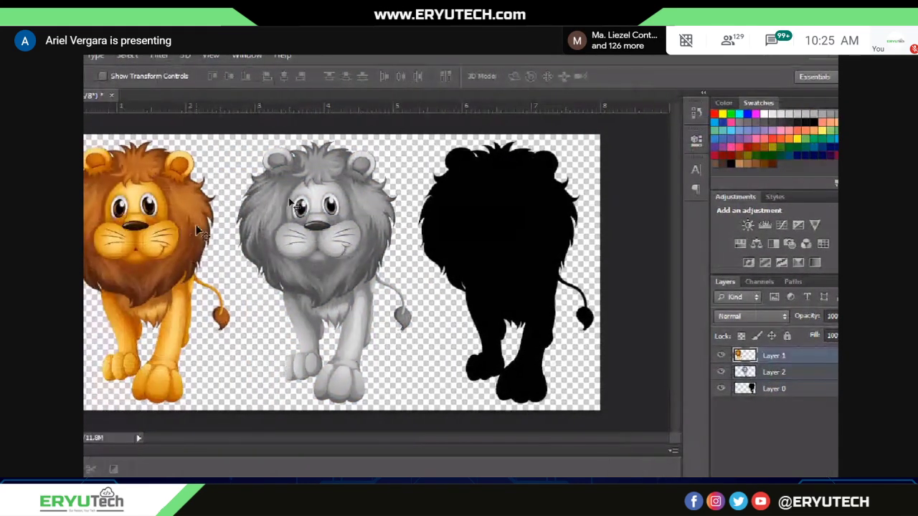
click(167, 240)
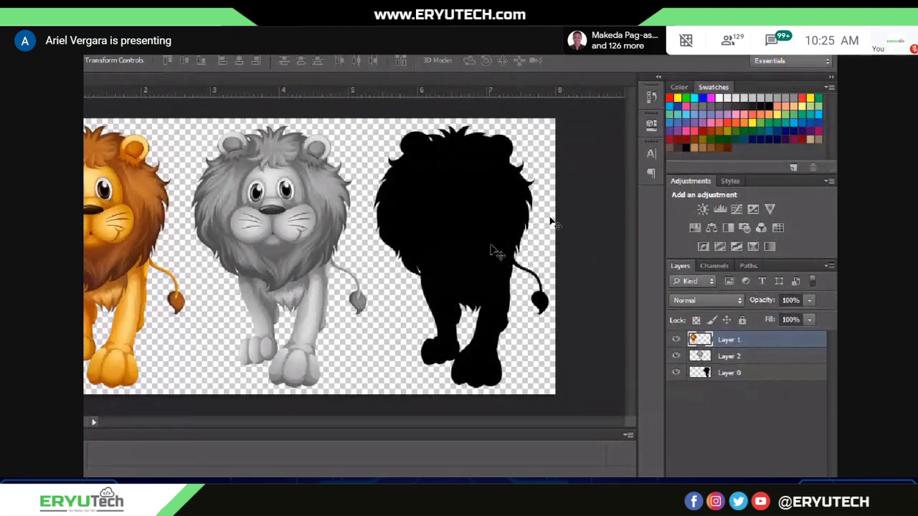
click(434, 268)
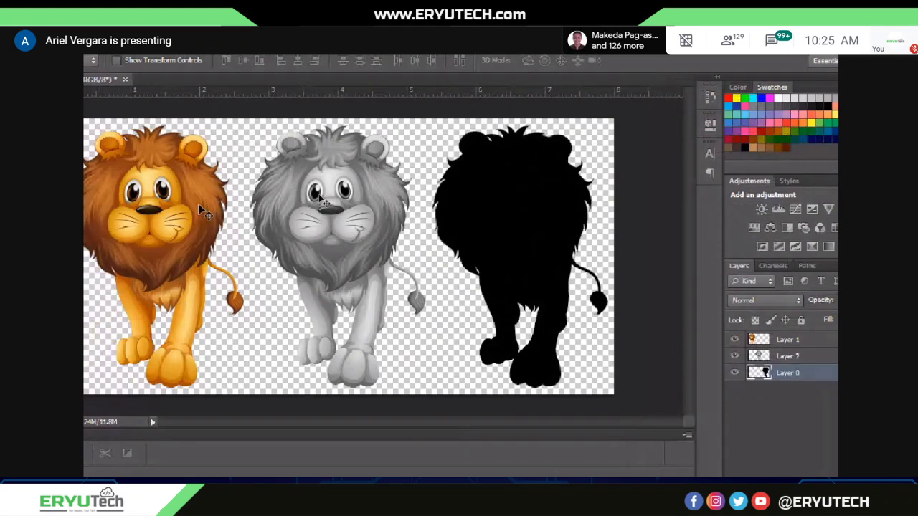
- Move the grey lion and then the coloured lion exactly onto the black lion, and check the stack by toggling Layer 1 and Layer 2
drag(320, 200, 479, 193)
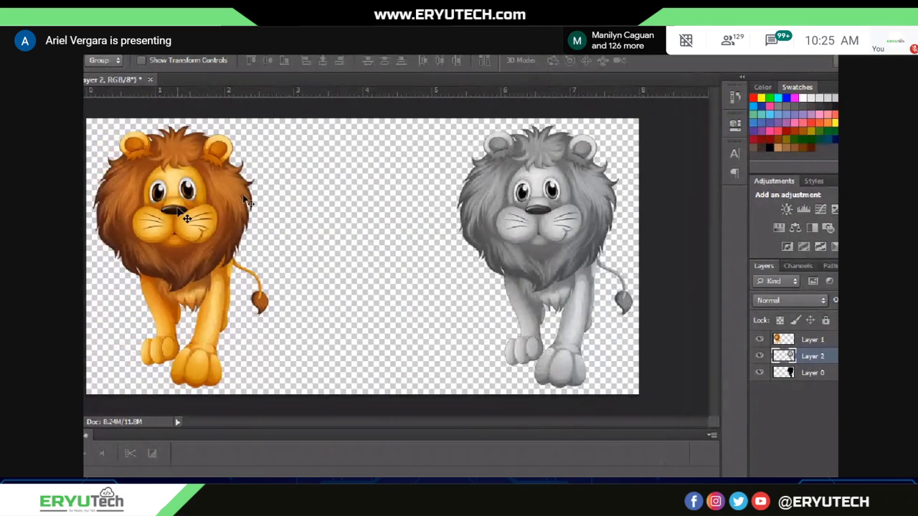
drag(173, 207, 536, 207)
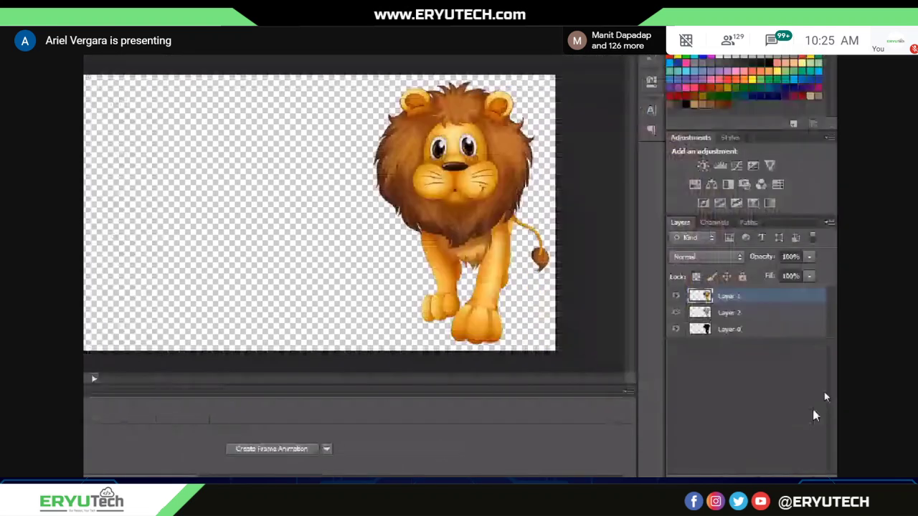
click(765, 313)
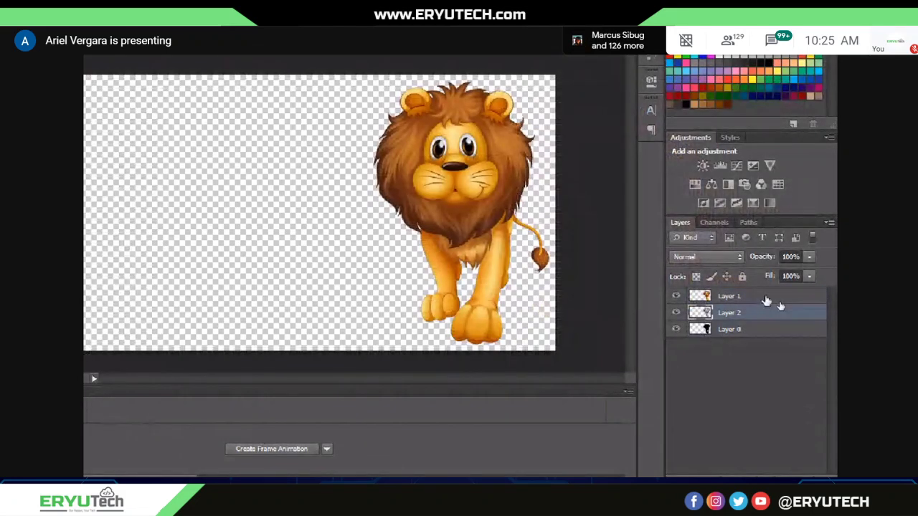
click(764, 301)
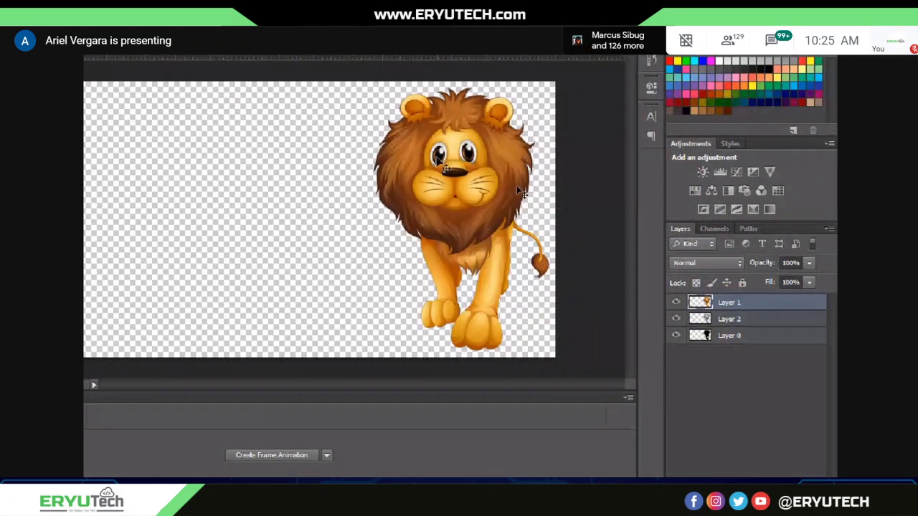
click(676, 305)
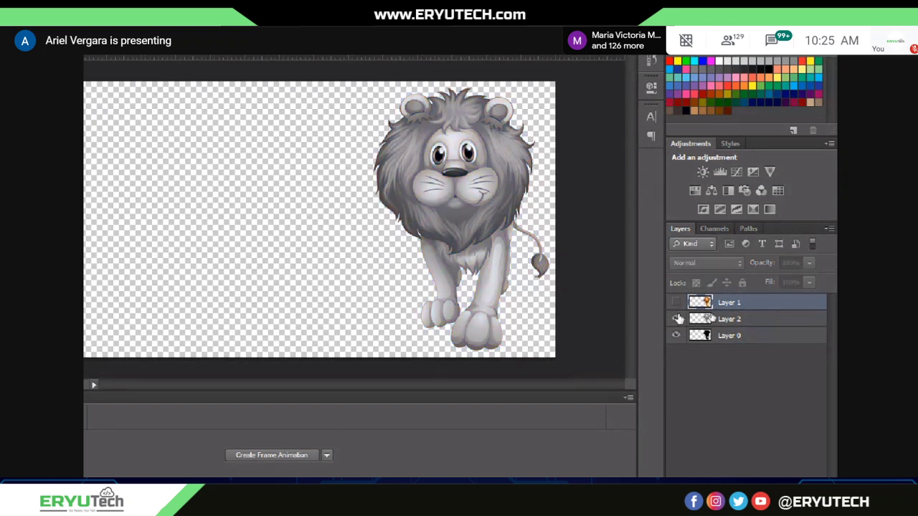
click(677, 319)
click(676, 320)
click(677, 304)
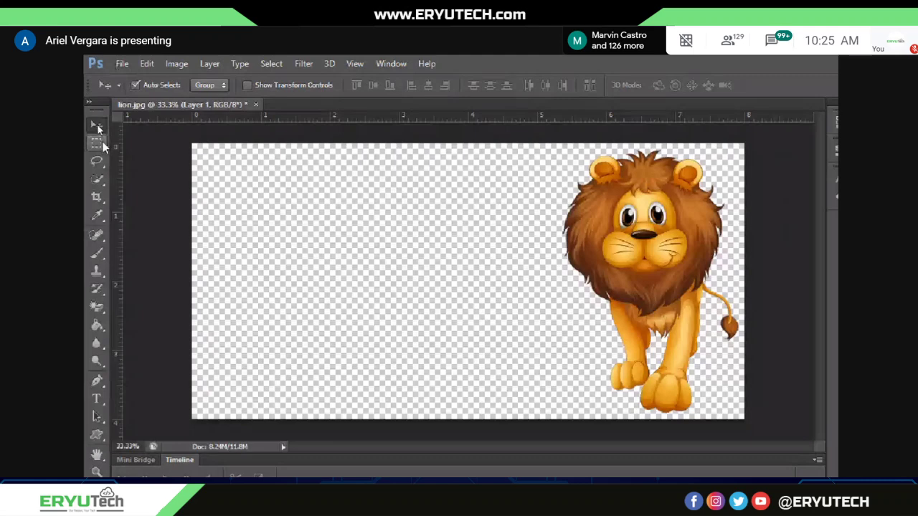
- Select the stacked lions with a rectangular marquee reaching the canvas edges and crop the image to that selection
click(97, 143)
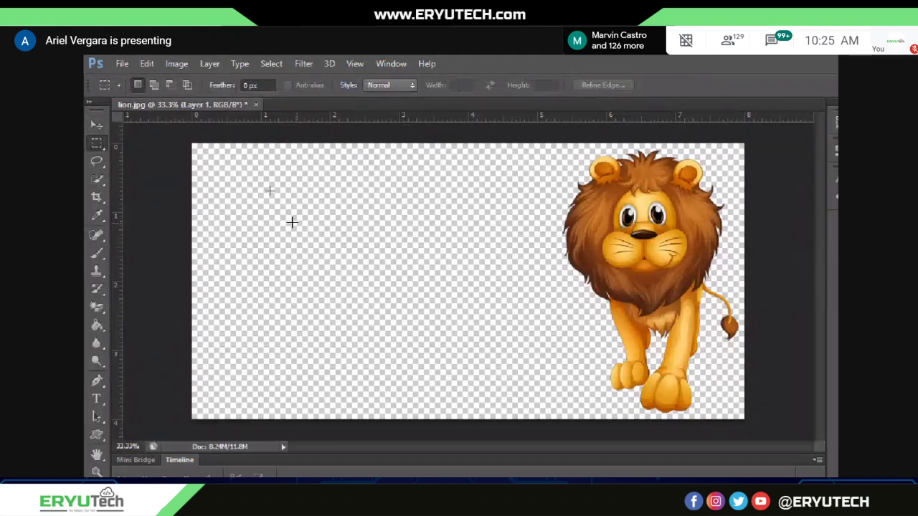
drag(537, 141, 774, 402)
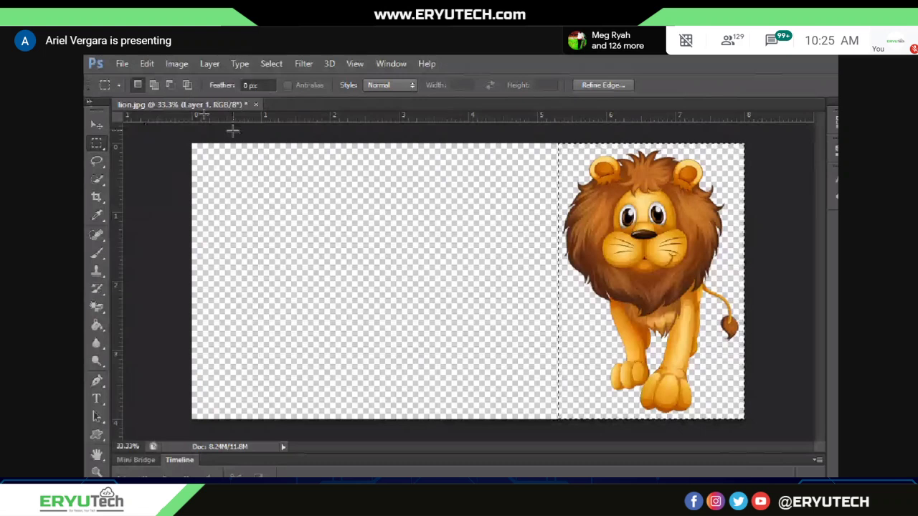
click(177, 63)
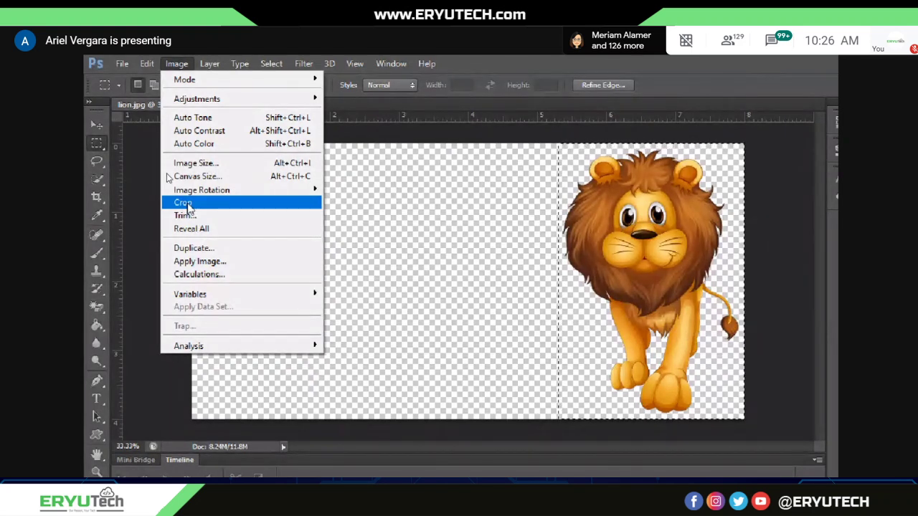
click(184, 203)
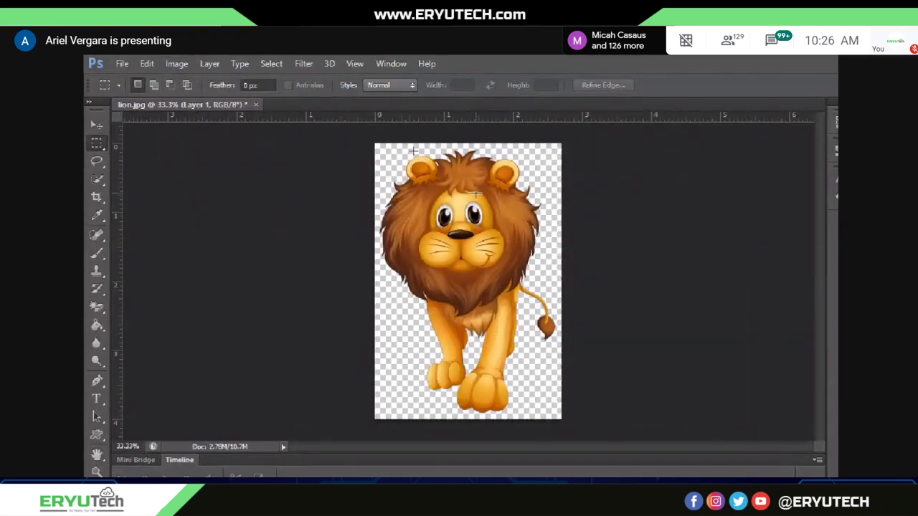
- Go through Layer 2, Layer 0 and Layer 1 of the cropped image, leaving the coloured lion's layer active
click(739, 398)
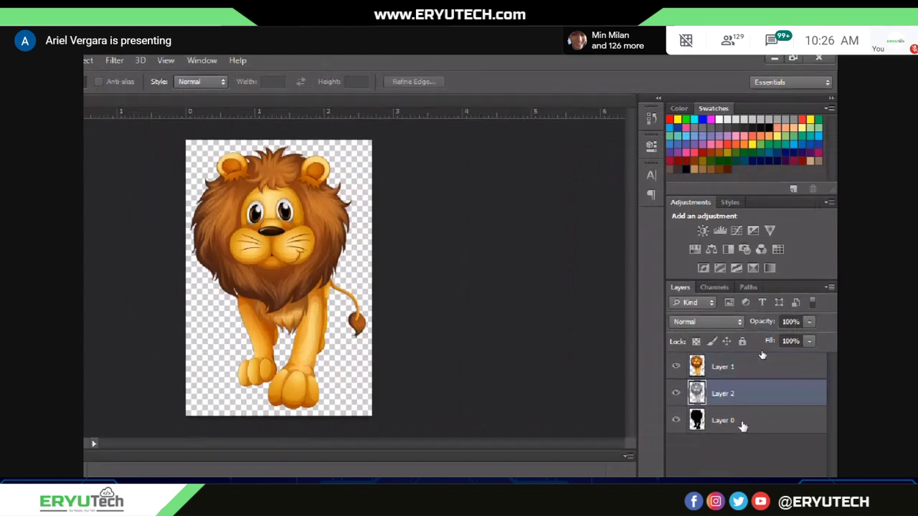
click(743, 422)
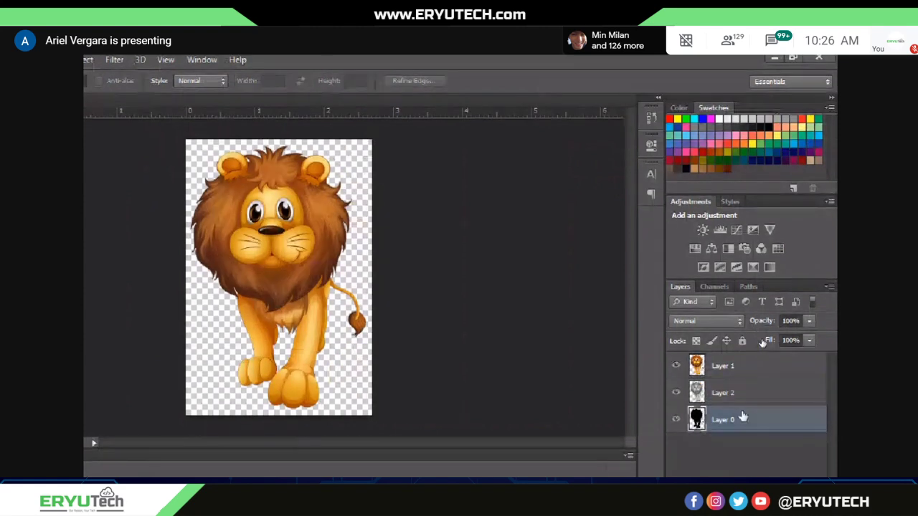
click(748, 366)
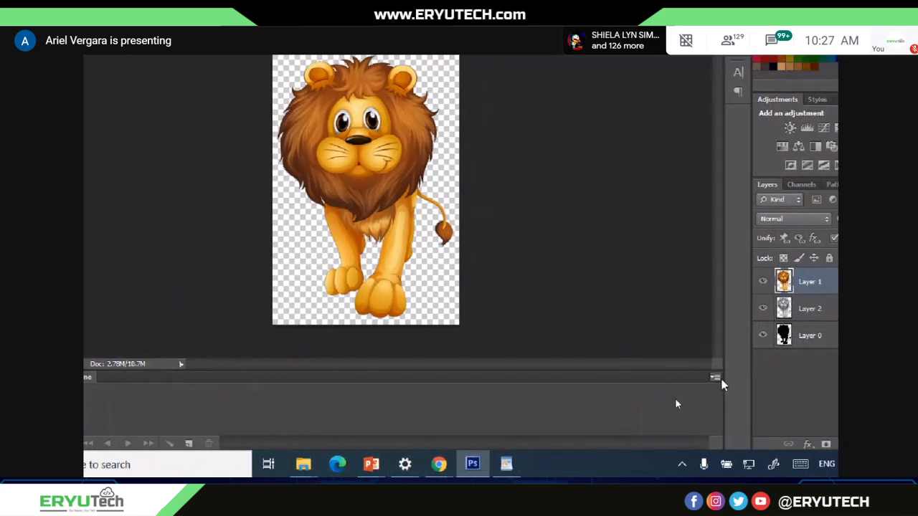
- Make animation frames from the three lion layers in the timeline
click(718, 378)
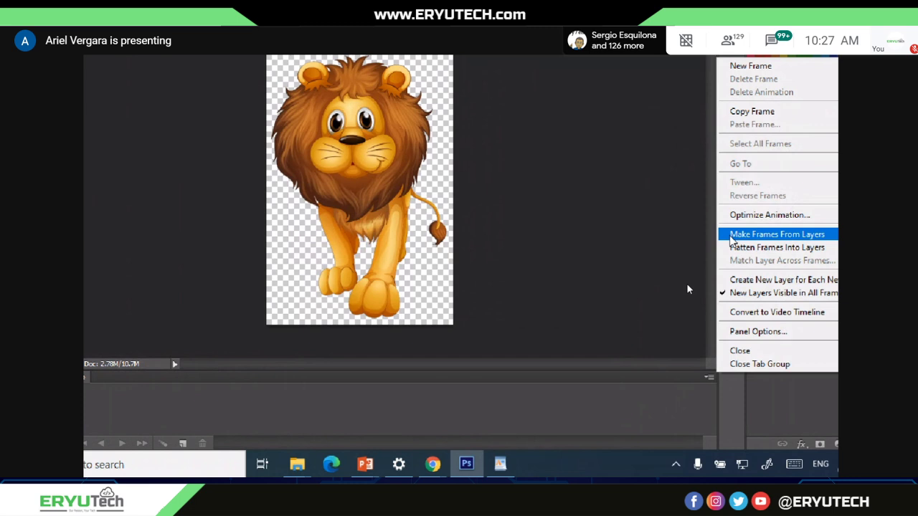
click(709, 377)
click(709, 377)
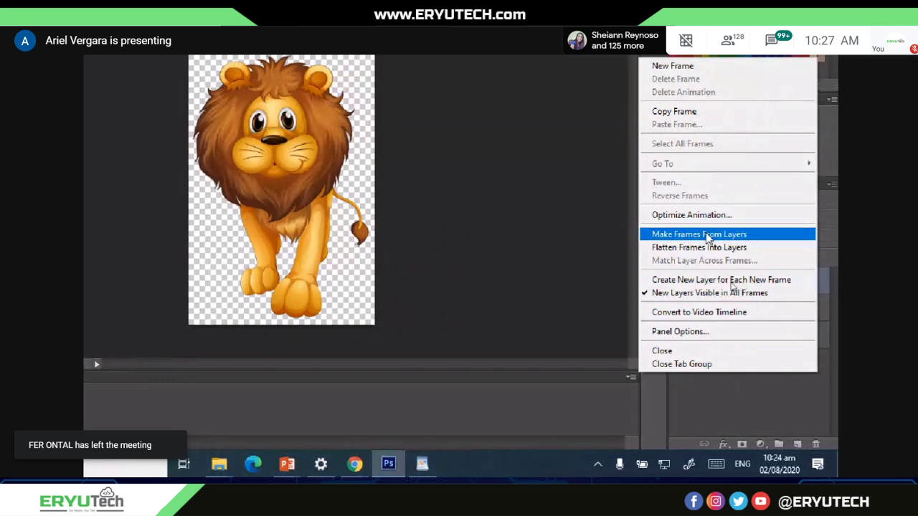
click(707, 235)
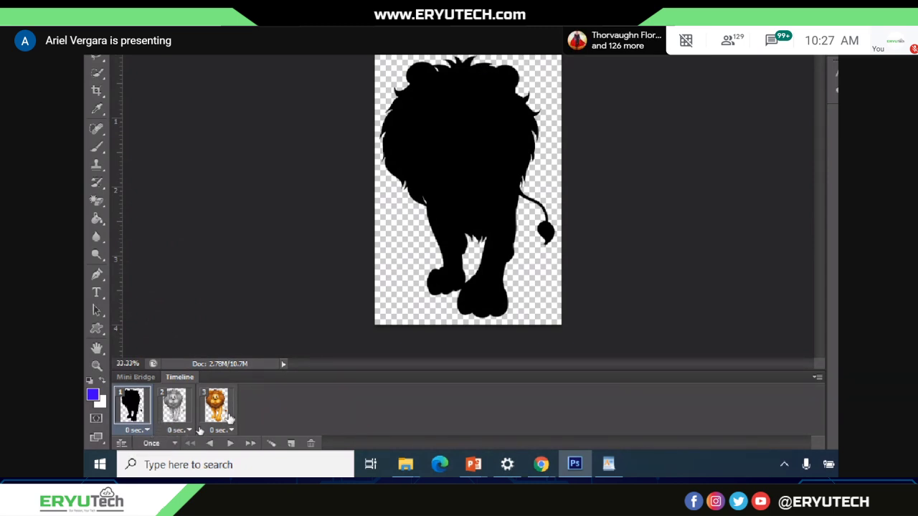
- Set the delay of all three frames to 0.5 seconds and play the animation
click(231, 431)
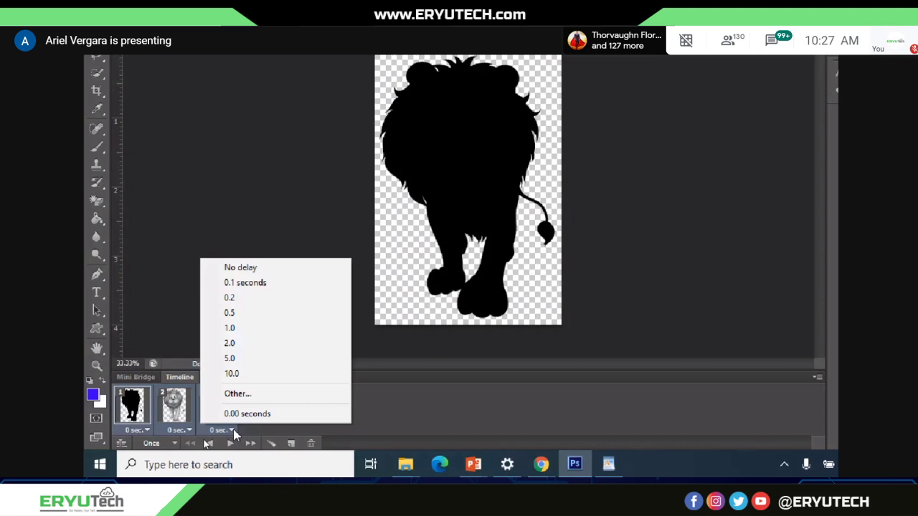
click(248, 314)
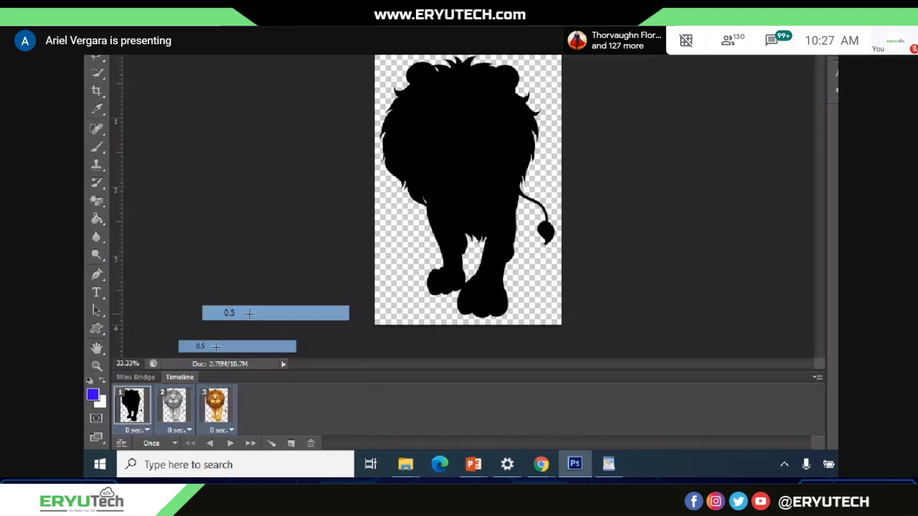
click(229, 446)
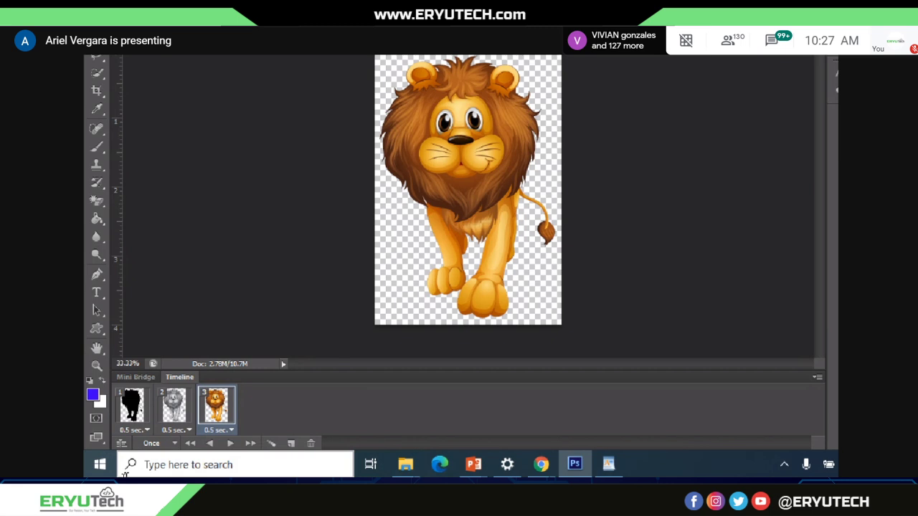
- Set the animation's looping to Forever and play it again
click(154, 444)
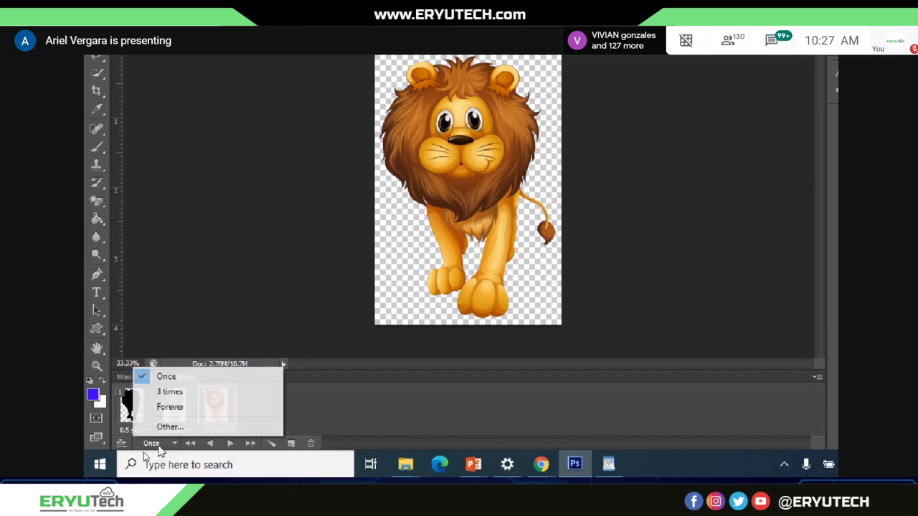
click(169, 407)
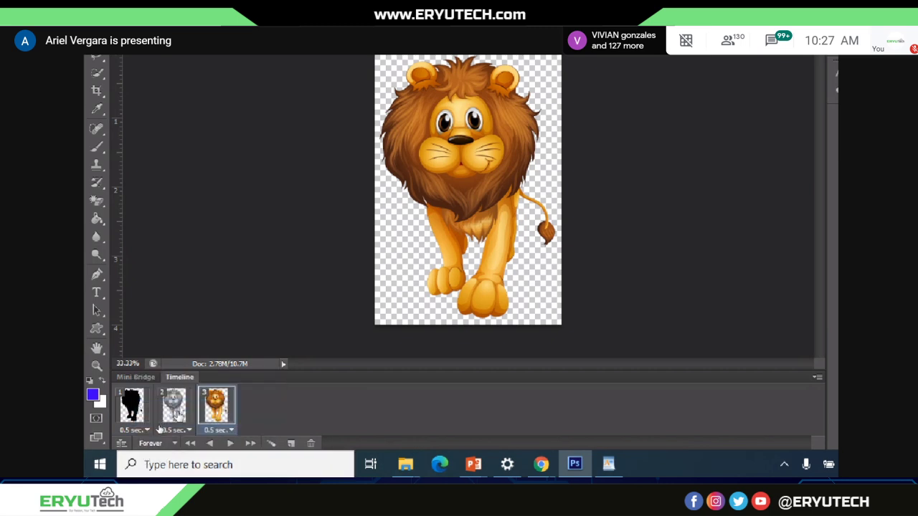
click(230, 444)
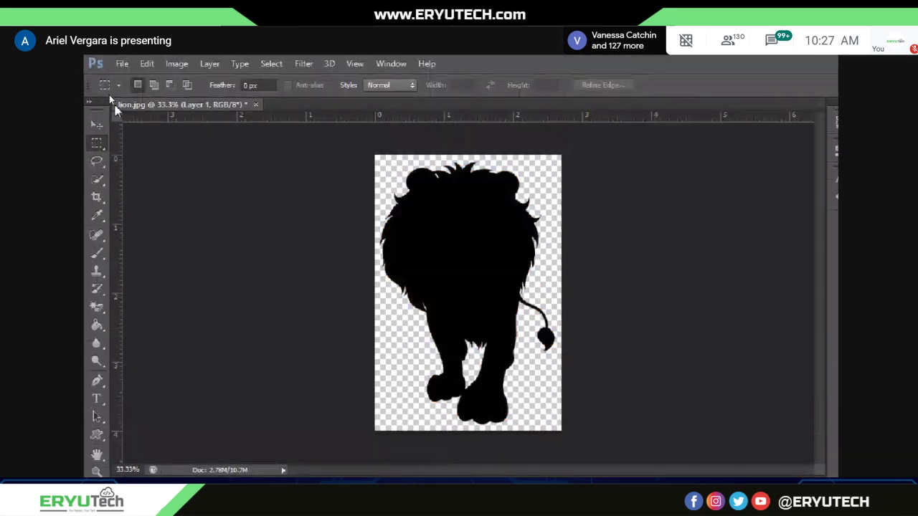
- Start a Save for Web export of the lion animation and set its format to GIF
click(123, 64)
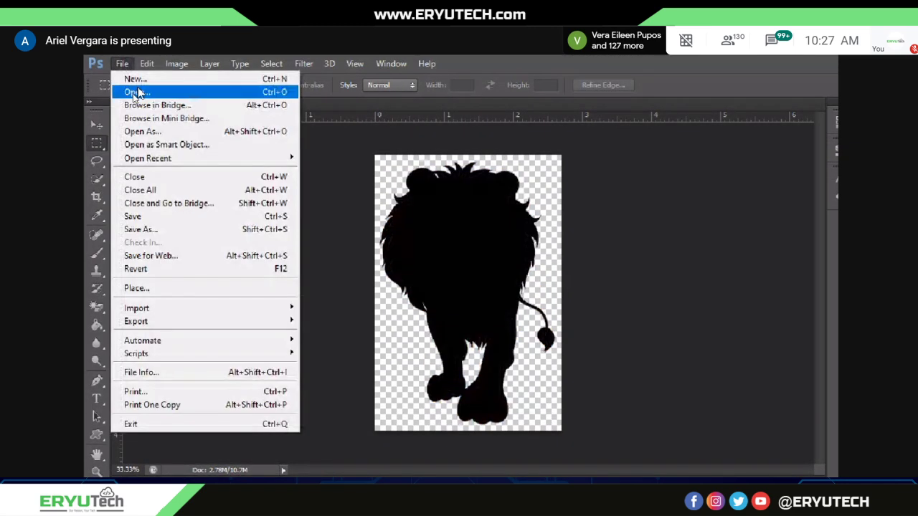
click(148, 257)
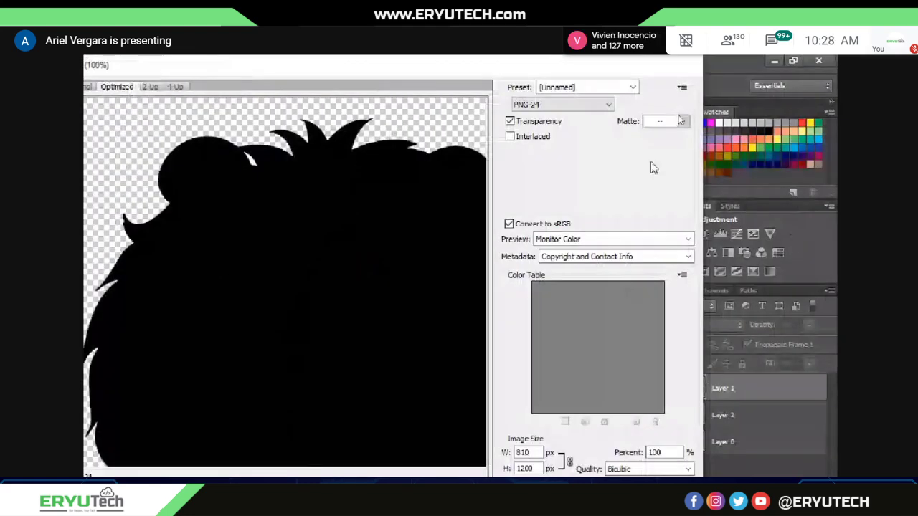
click(559, 106)
click(546, 114)
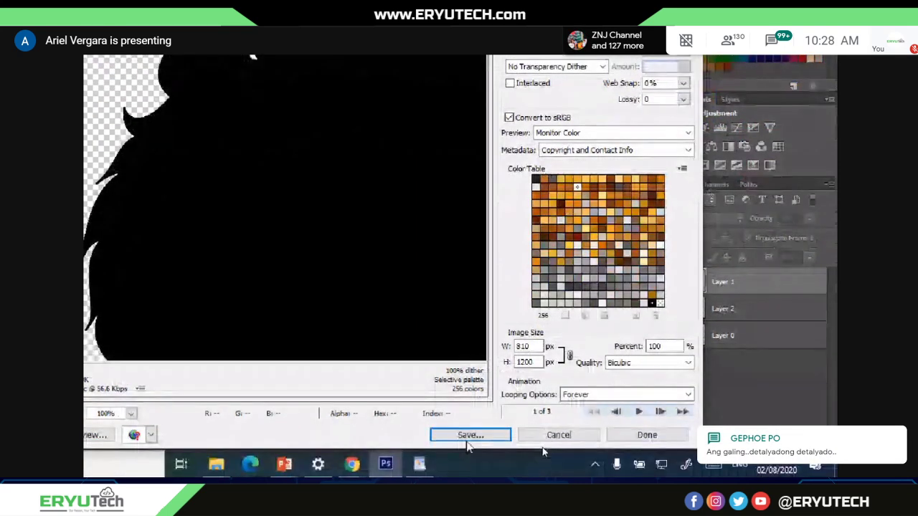
- Save the optimized lion GIF to the desktop and open the saved file from there to check it
click(472, 436)
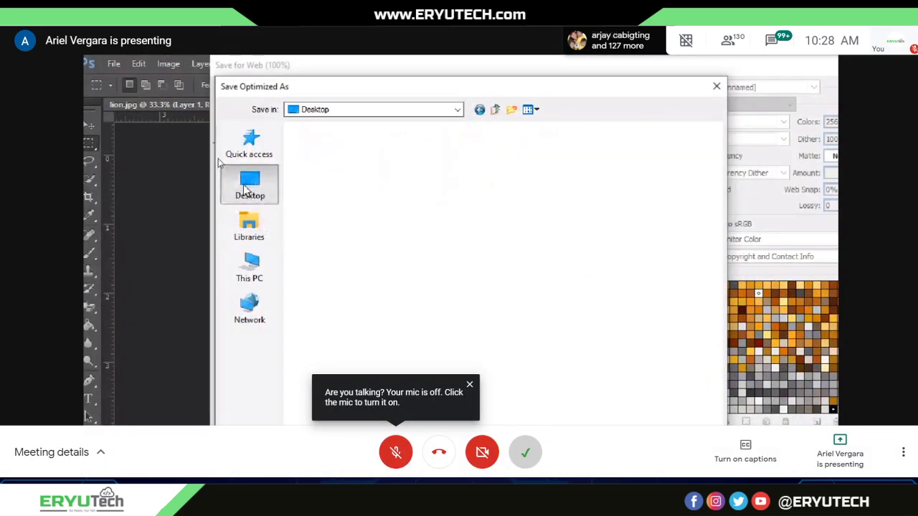
click(697, 417)
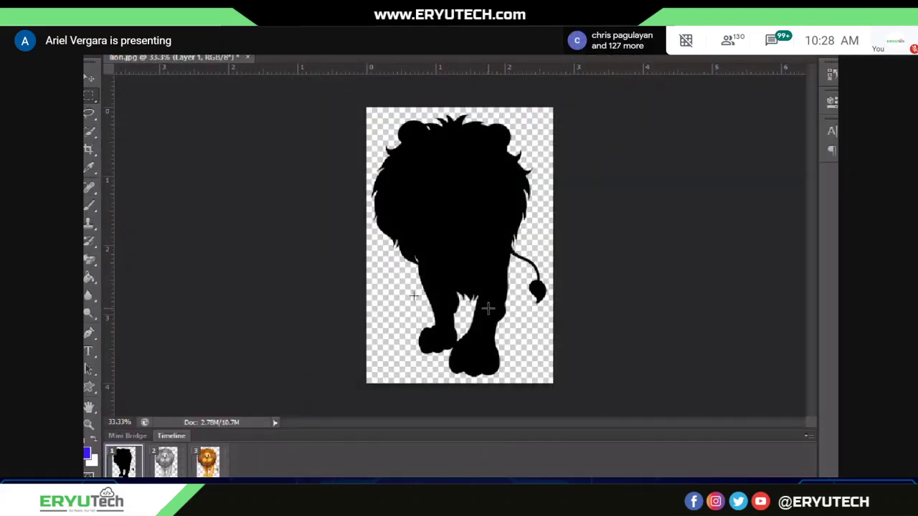
key(super+d)
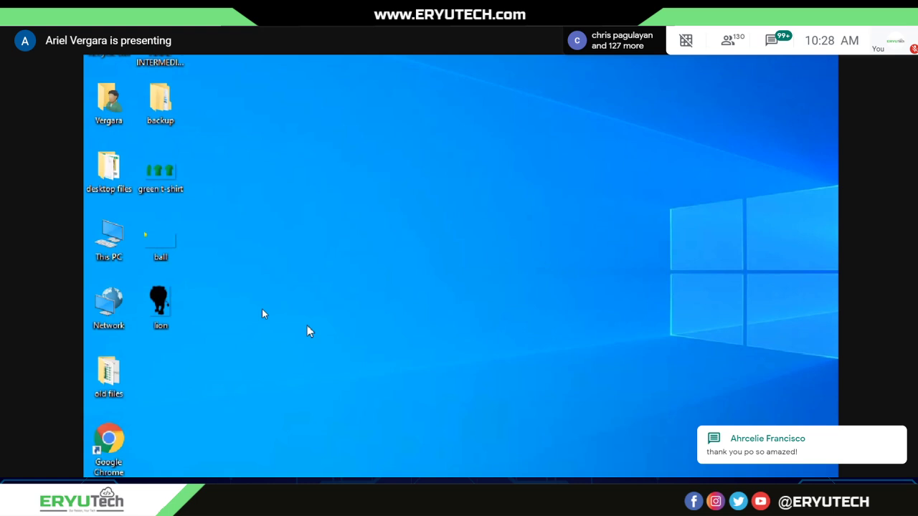
click(156, 305)
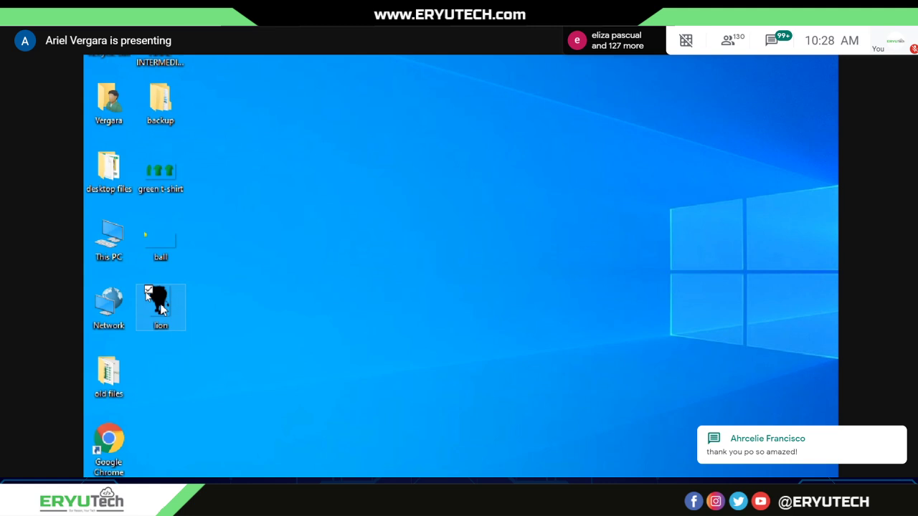
double_click(159, 305)
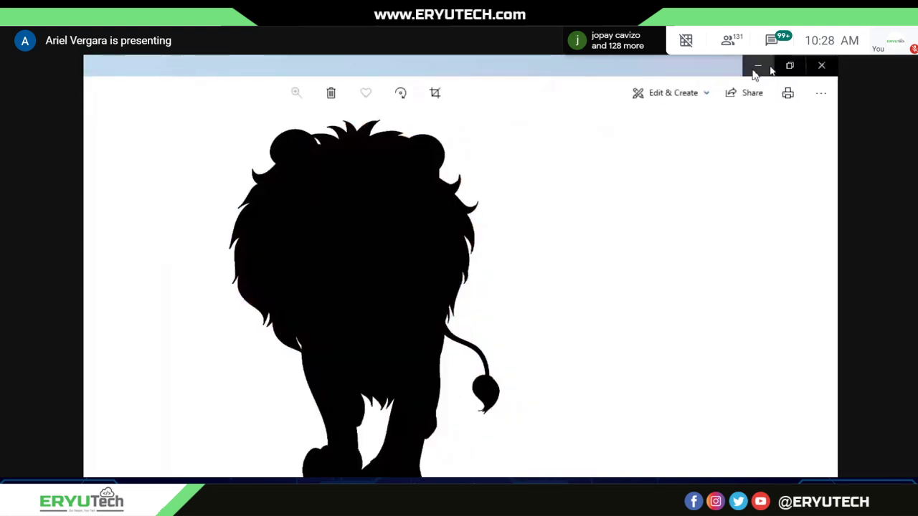
click(753, 65)
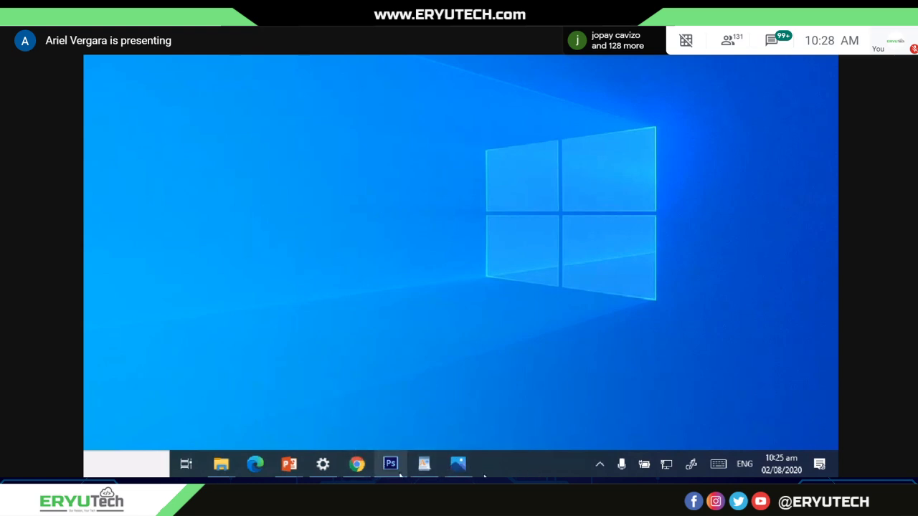
- Switch to PowerPoint and insert the lion GIF from the desktop onto slide 2
mouse_move(289, 464)
click(244, 401)
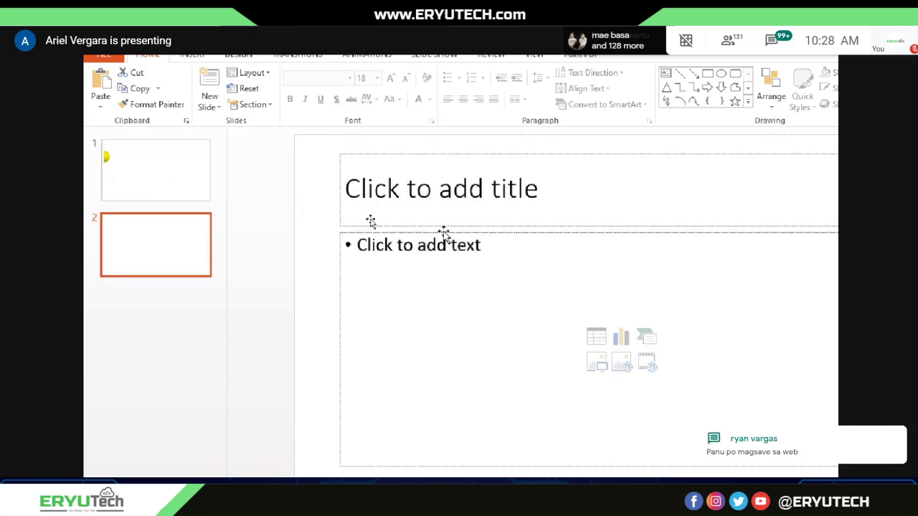
click(442, 232)
click(280, 189)
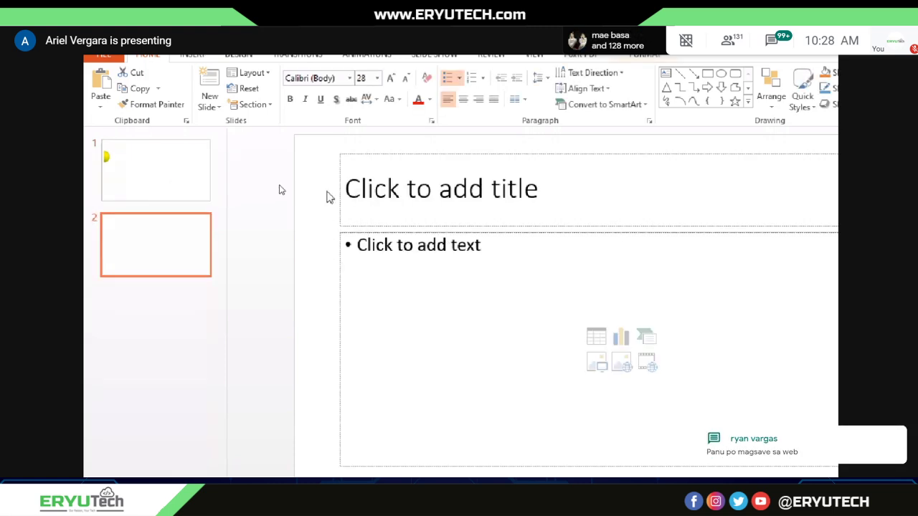
click(188, 80)
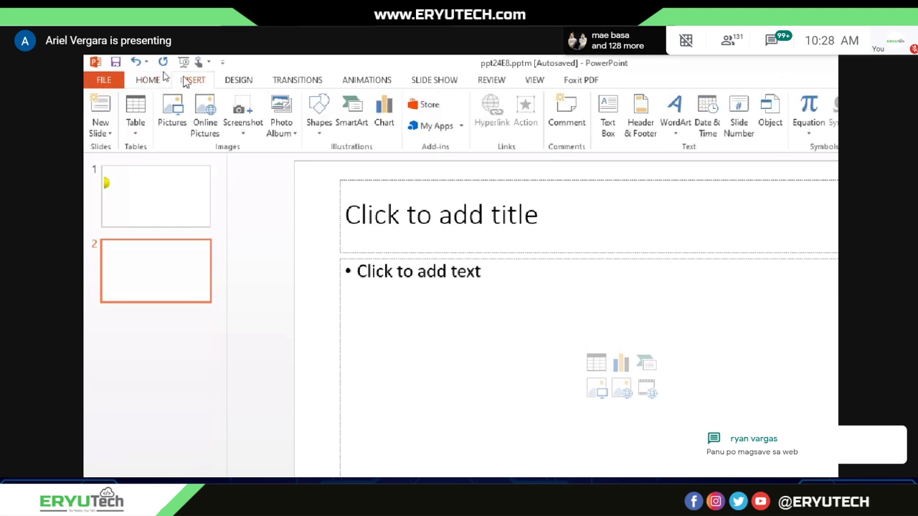
click(172, 113)
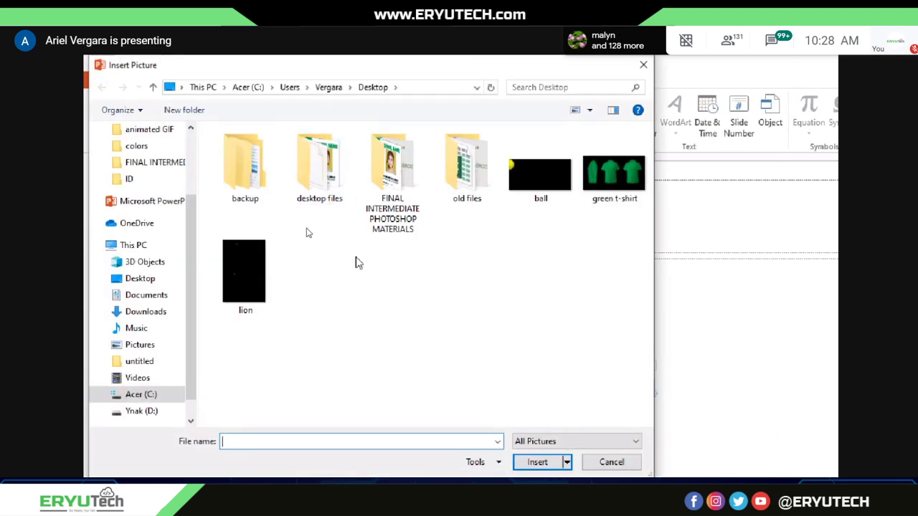
double_click(248, 270)
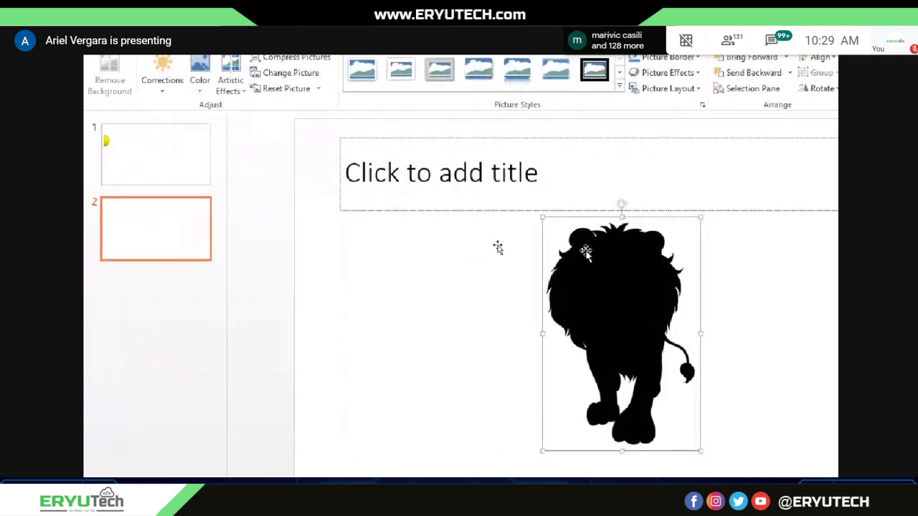
- Move the lion picture up over the title area, enlarge it, and preview its animation in the slide show
drag(595, 244, 471, 164)
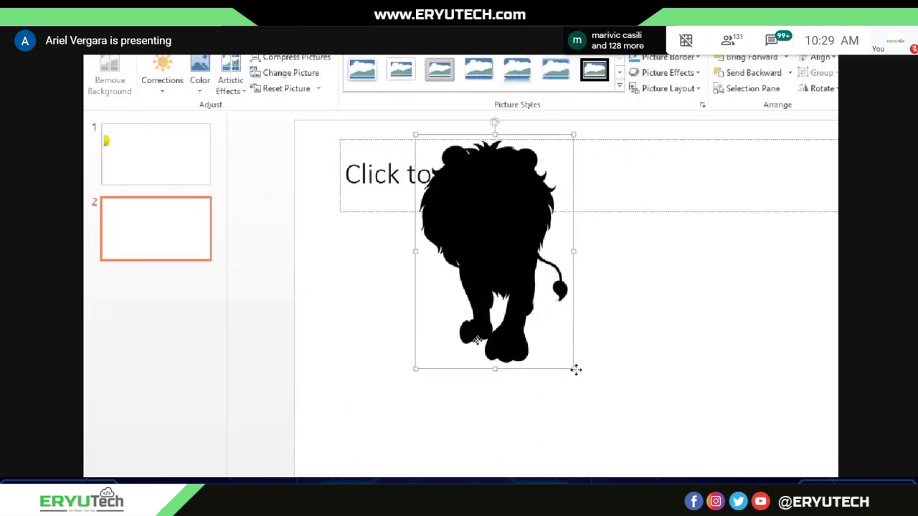
drag(573, 368, 638, 464)
click(716, 354)
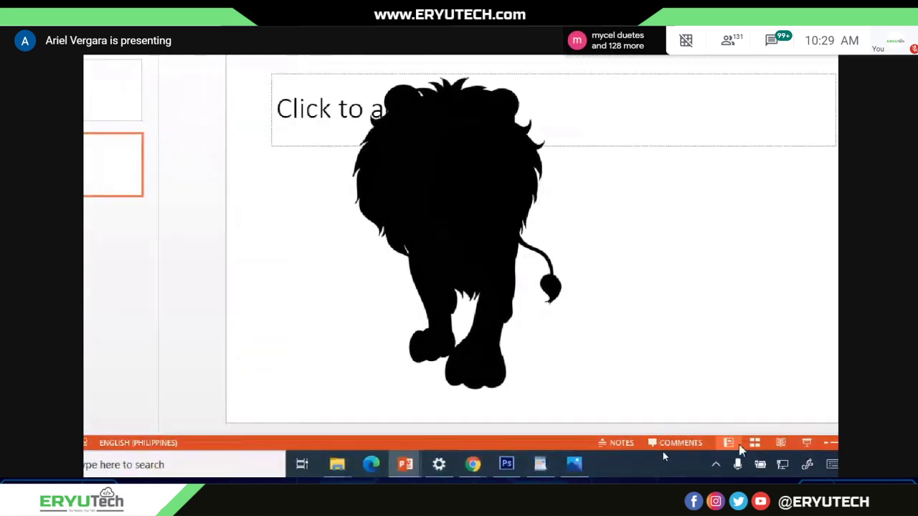
click(748, 444)
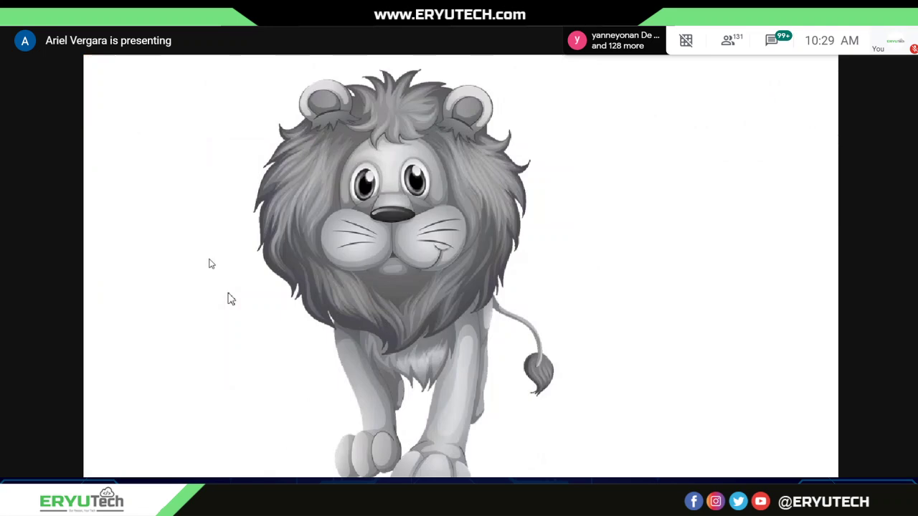
key(Escape)
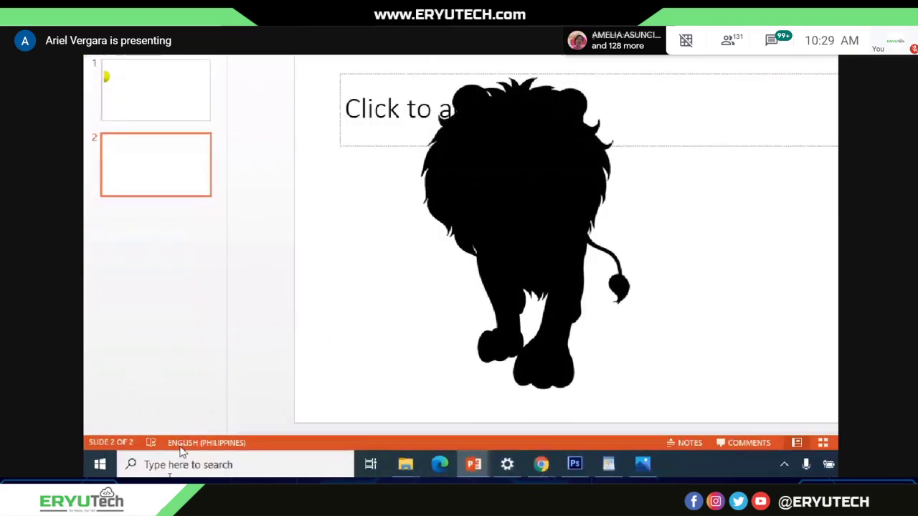
- Switch to Photoshop, close lion.jpg without saving its changes, and hide the timeline
click(575, 464)
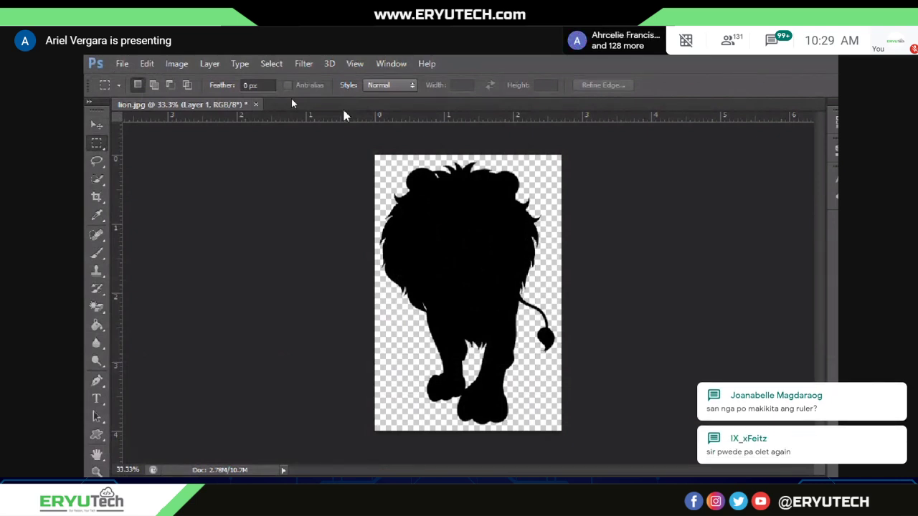
click(255, 104)
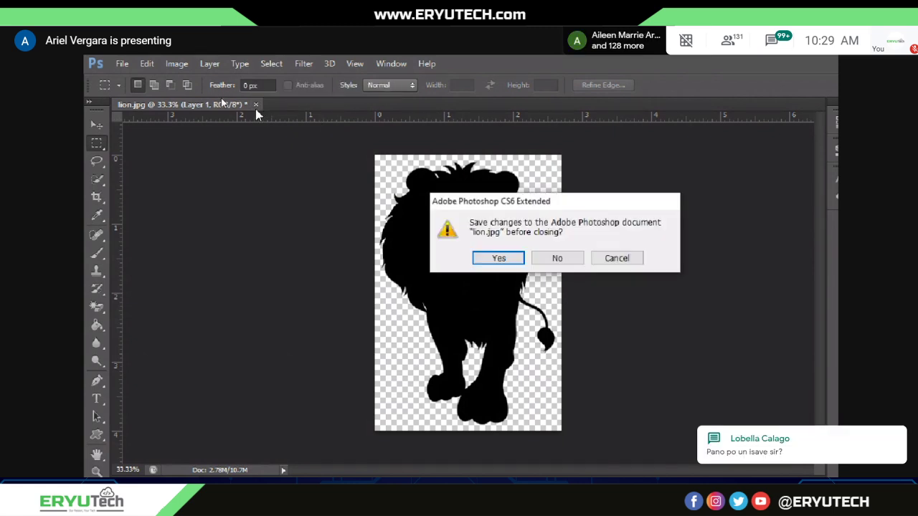
click(574, 258)
click(391, 63)
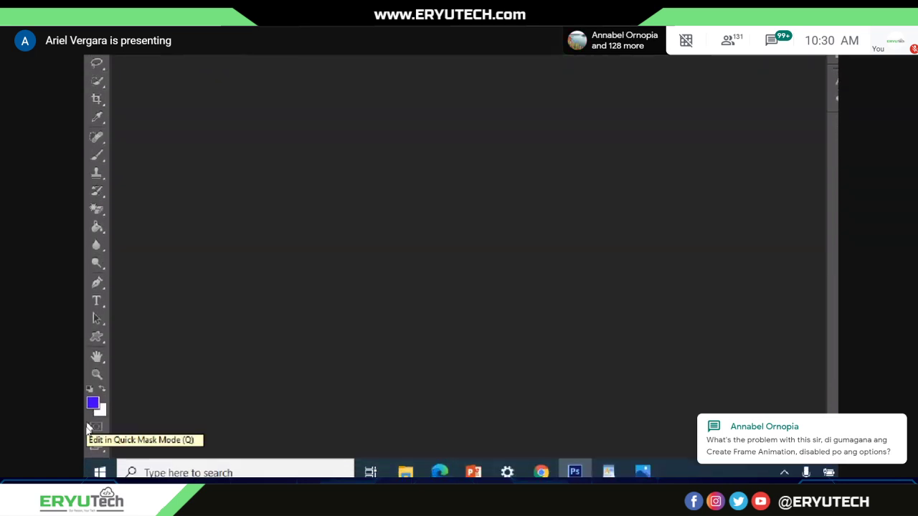
- Open evolution.jpg from the animated GIF folder, using its embedded color profile
click(120, 64)
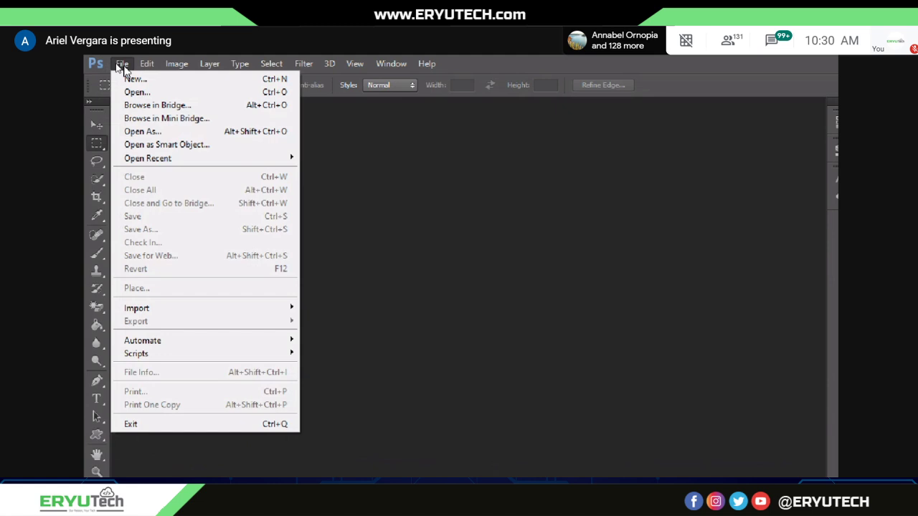
click(136, 92)
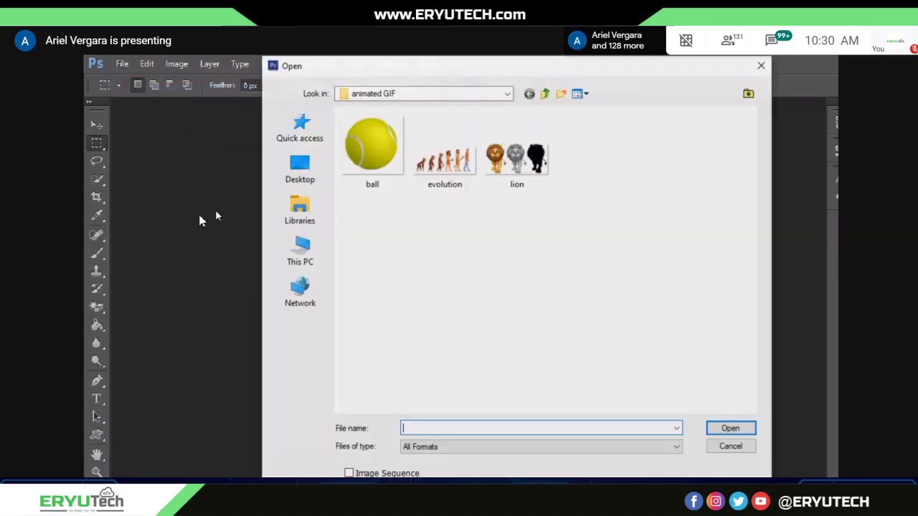
click(439, 151)
click(729, 429)
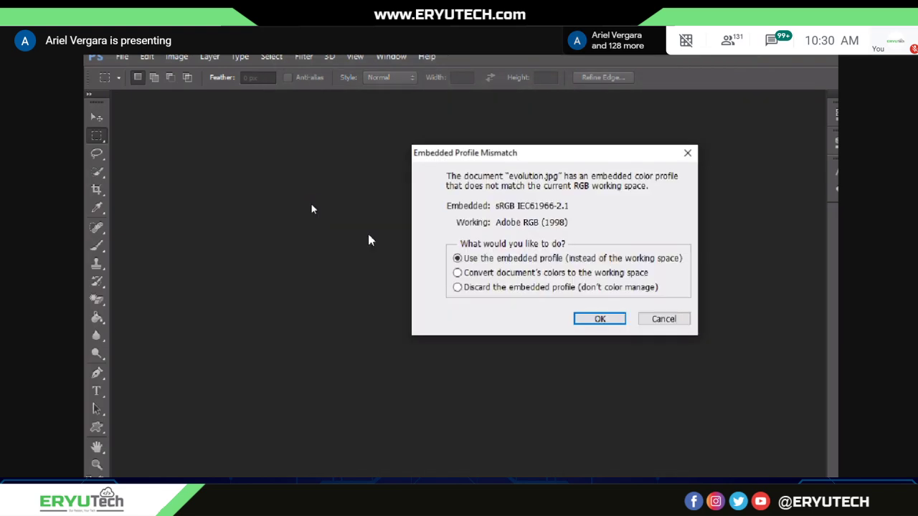
click(610, 324)
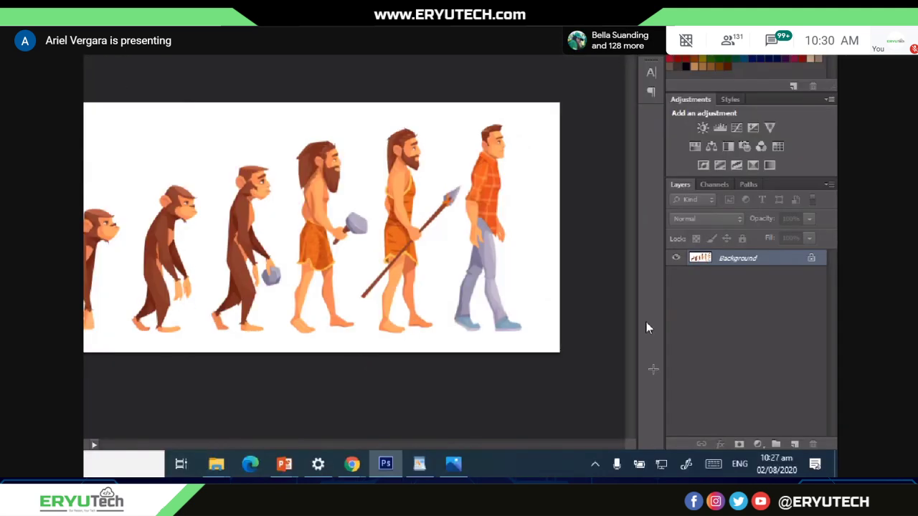
- Convert the Background to a regular layer named Layer 0 and erase its white backdrop with the Magic Eraser Tool
double_click(762, 267)
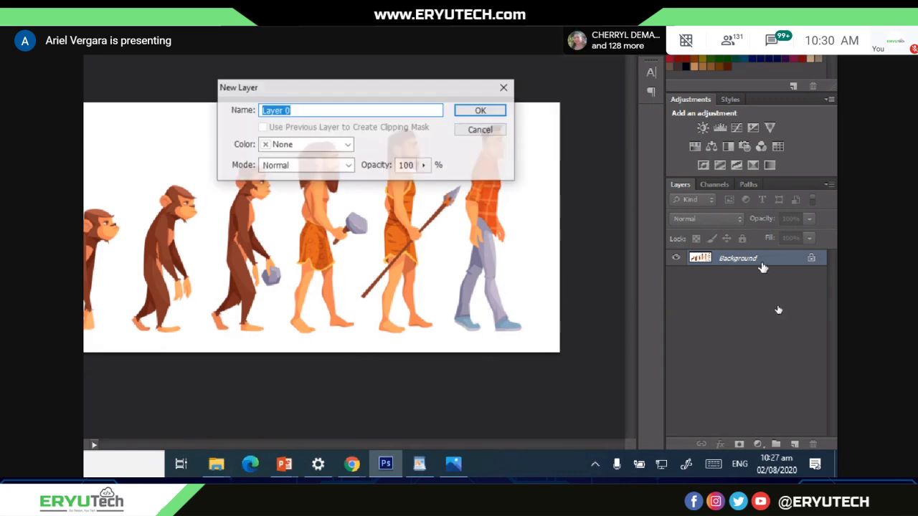
click(479, 111)
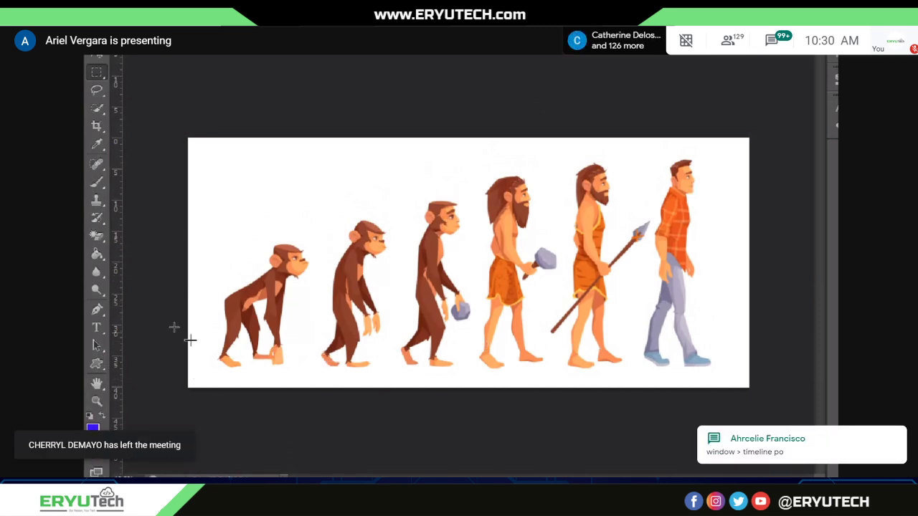
click(97, 237)
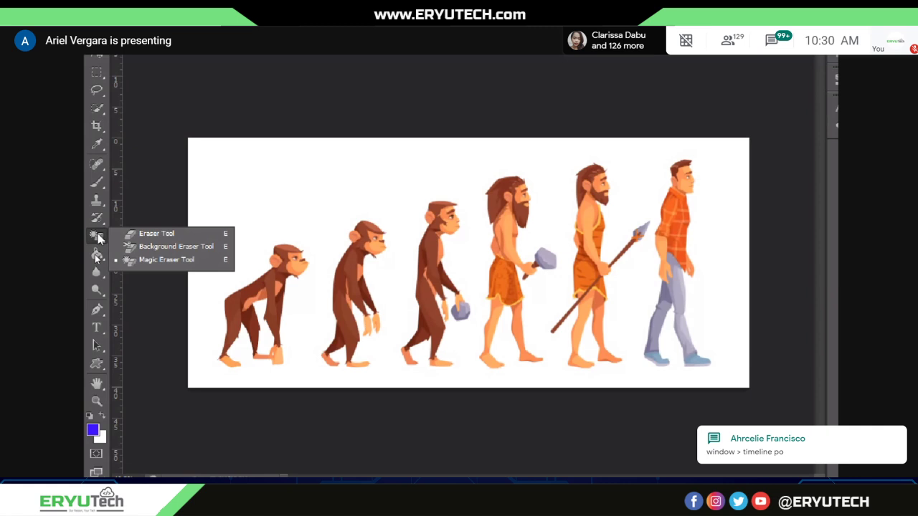
click(144, 260)
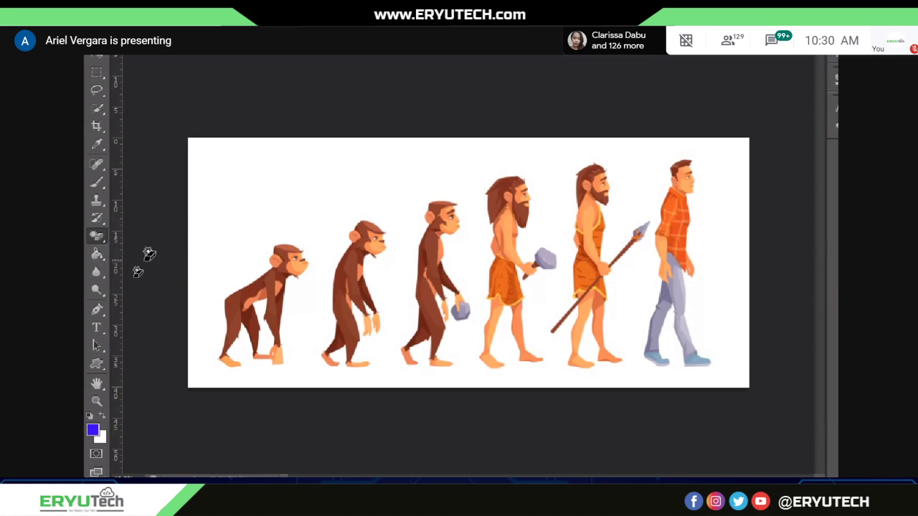
click(259, 183)
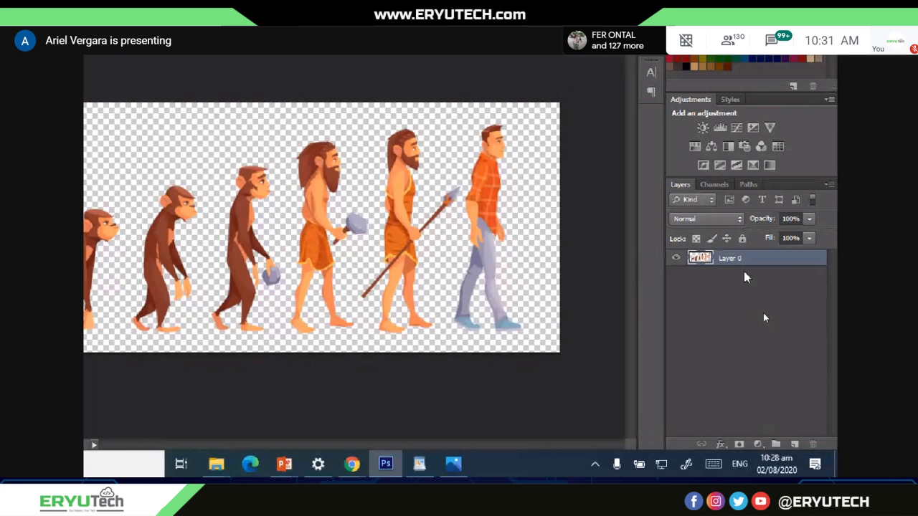
- Duplicate the evolution layer five times to get six identical layers
key(ctrl+j)
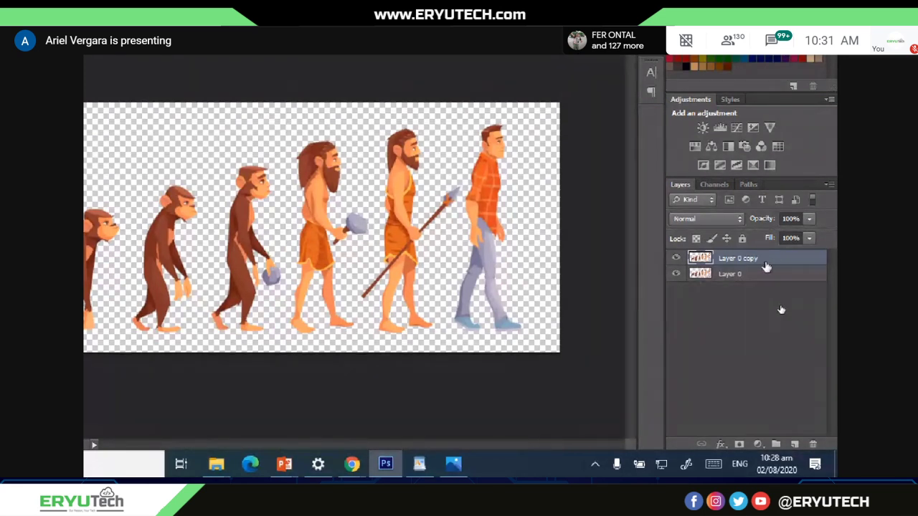
right_click(774, 266)
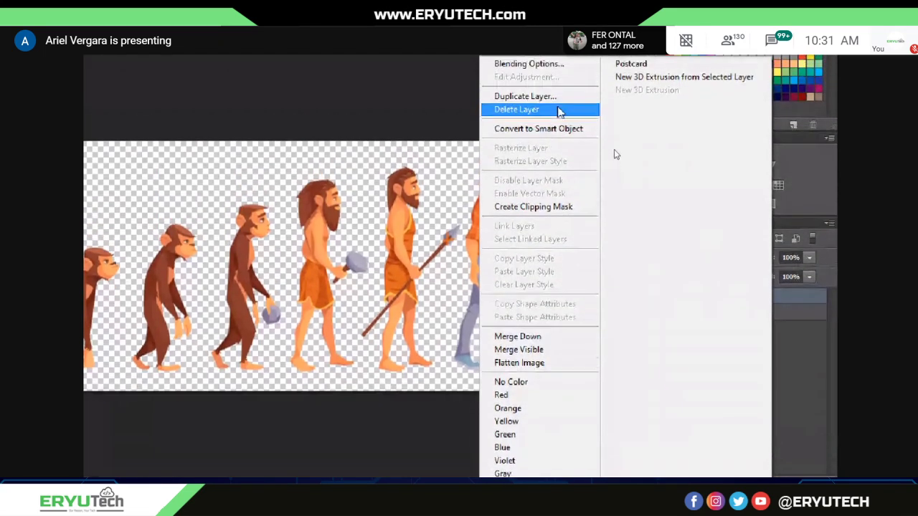
click(538, 96)
key(Return)
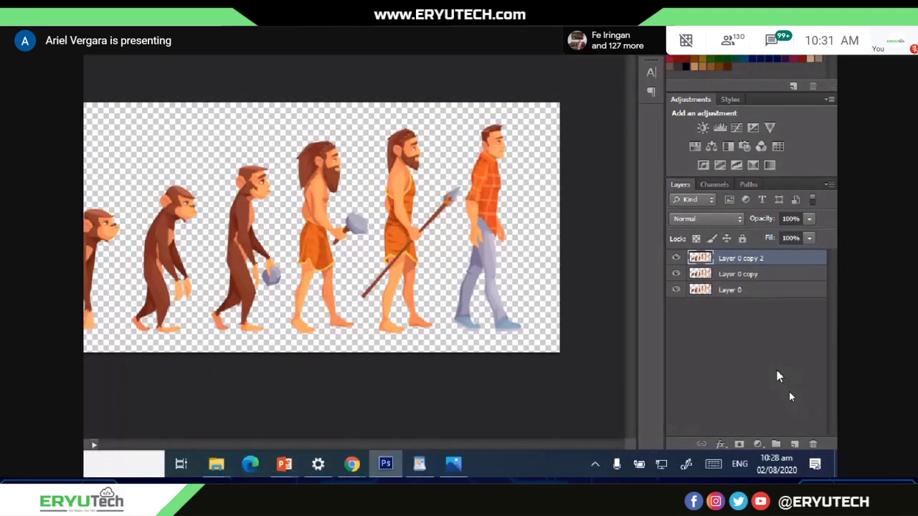
key(ctrl+j)
key(ctrl+j)
key(ctrl+j)
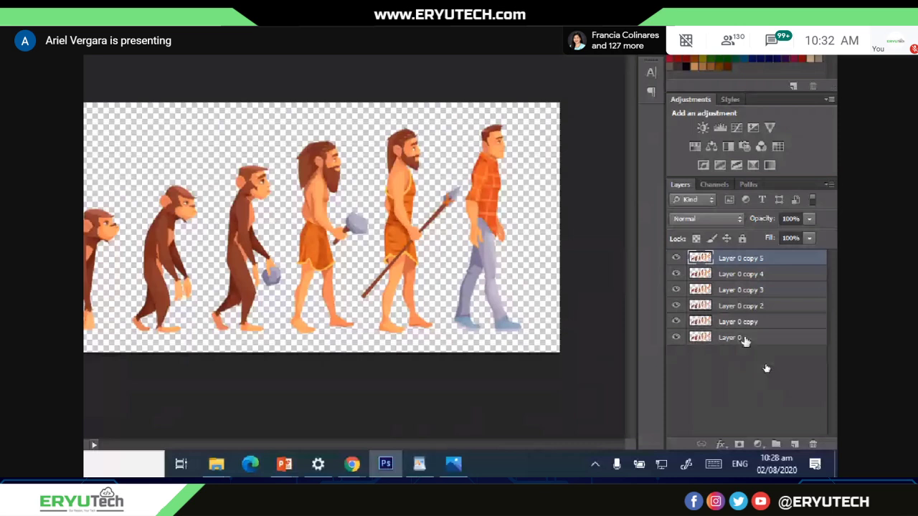
click(746, 338)
click(751, 322)
click(755, 306)
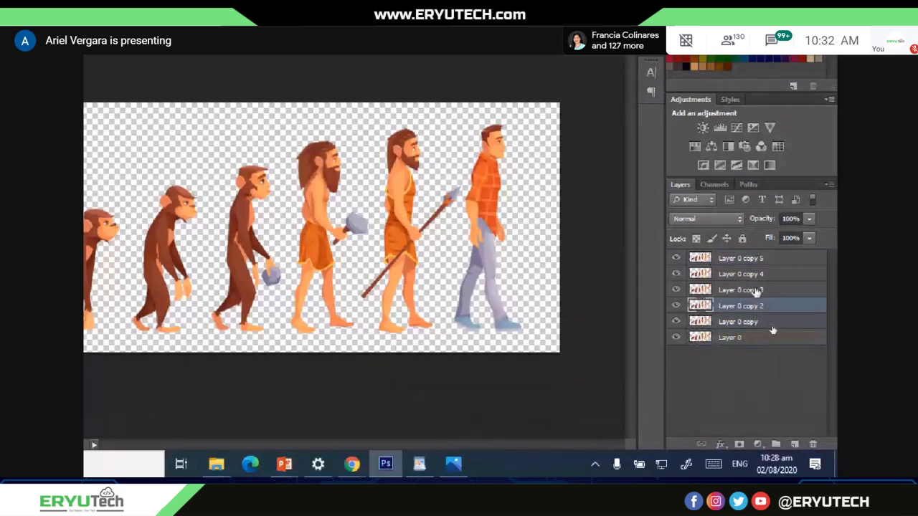
click(757, 290)
click(756, 274)
click(755, 259)
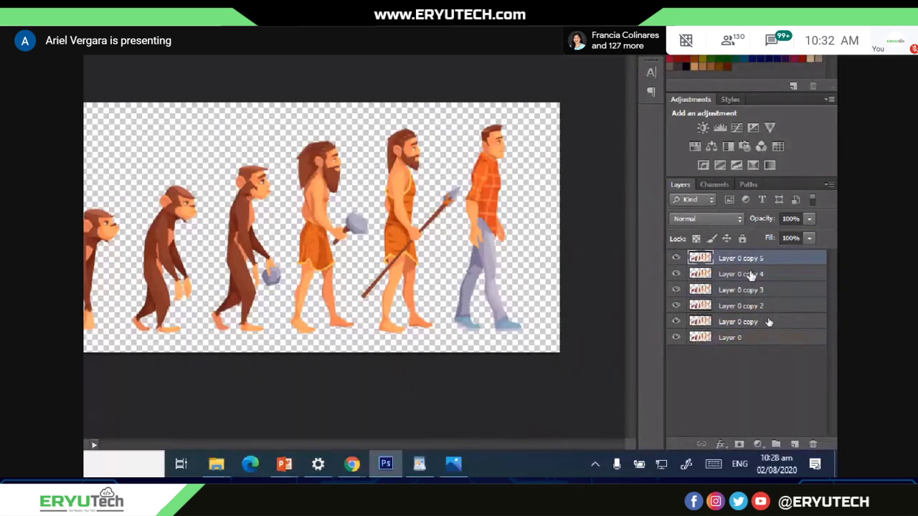
- Rename the six layers 1 to 6 in order, starting with the bottommost layer
double_click(728, 339)
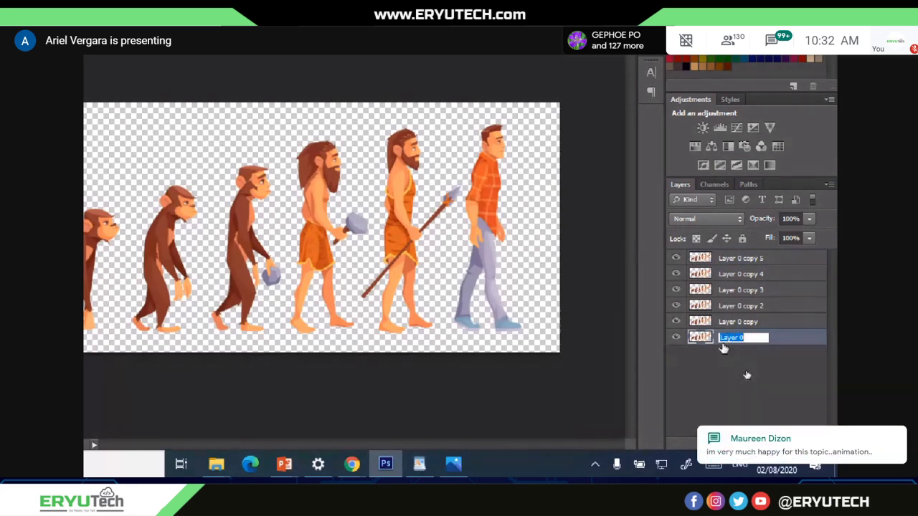
text(1)
double_click(736, 323)
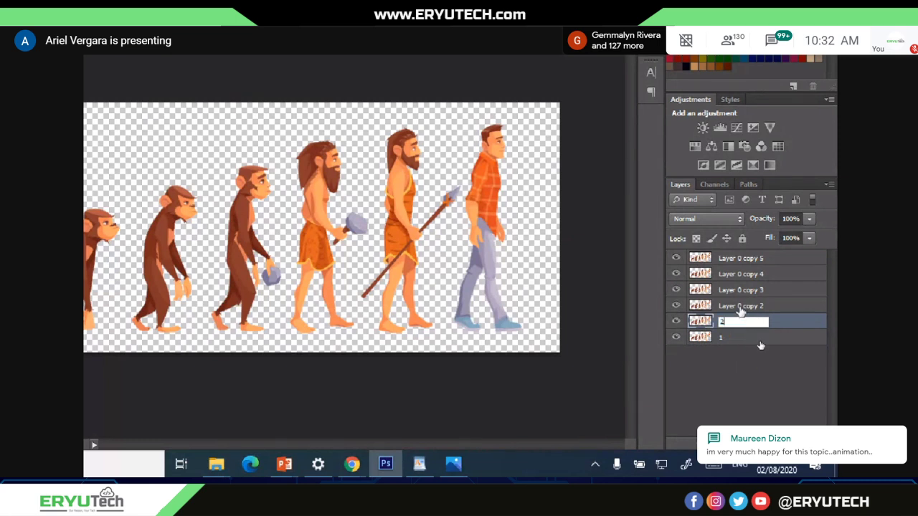
key(shift+Tab)
text(3)
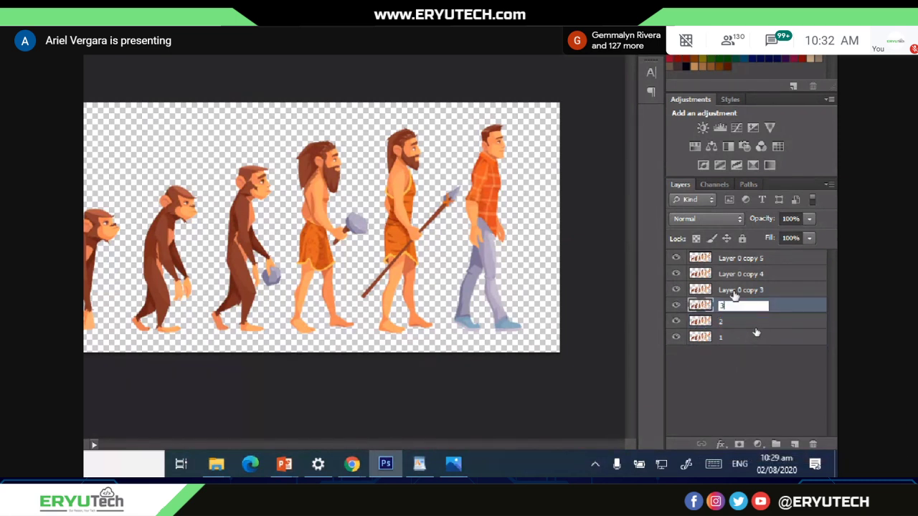
key(shift+Tab)
text(4)
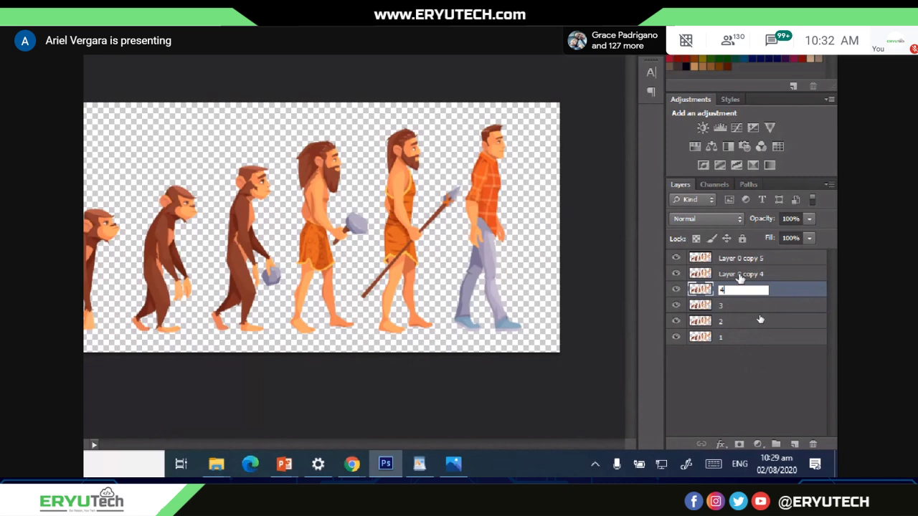
key(shift+Tab)
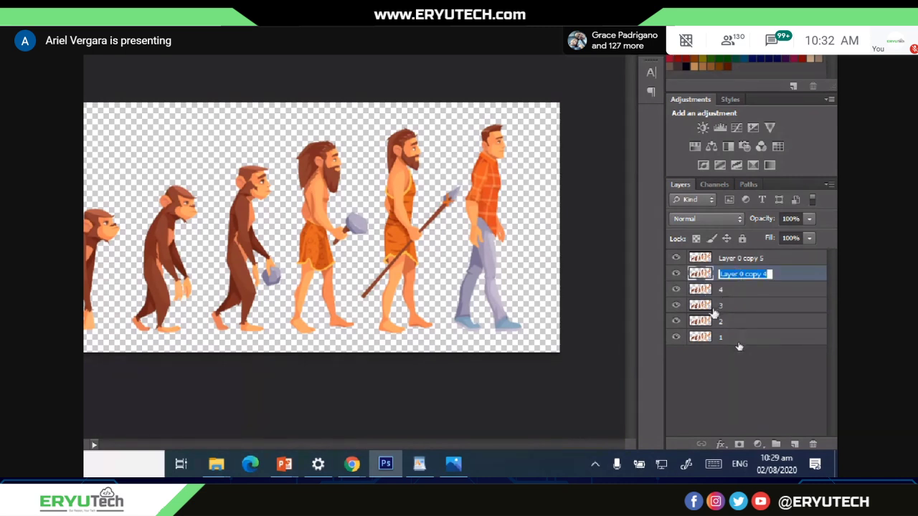
text(5)
key(shift+Tab)
text(6)
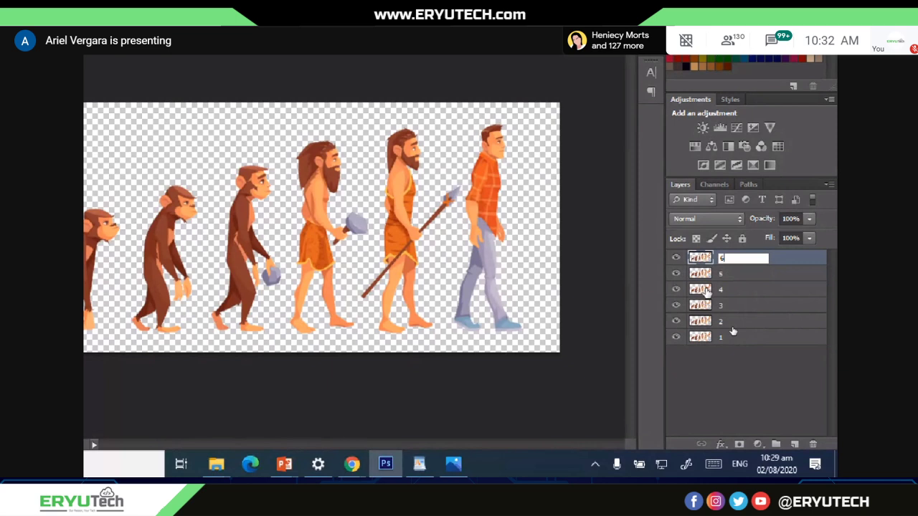
click(710, 390)
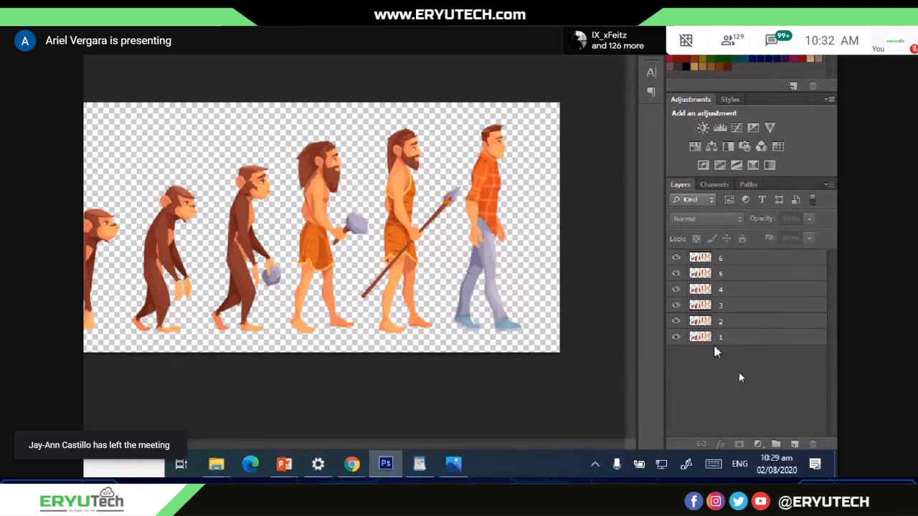
- Hide layers 2 through 6 and make layer 1 the active layer
click(738, 337)
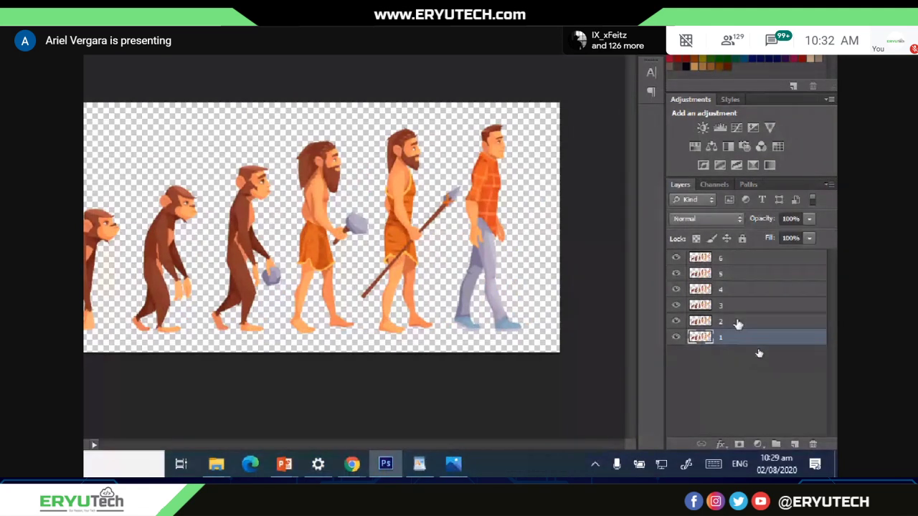
click(738, 322)
drag(706, 322, 712, 343)
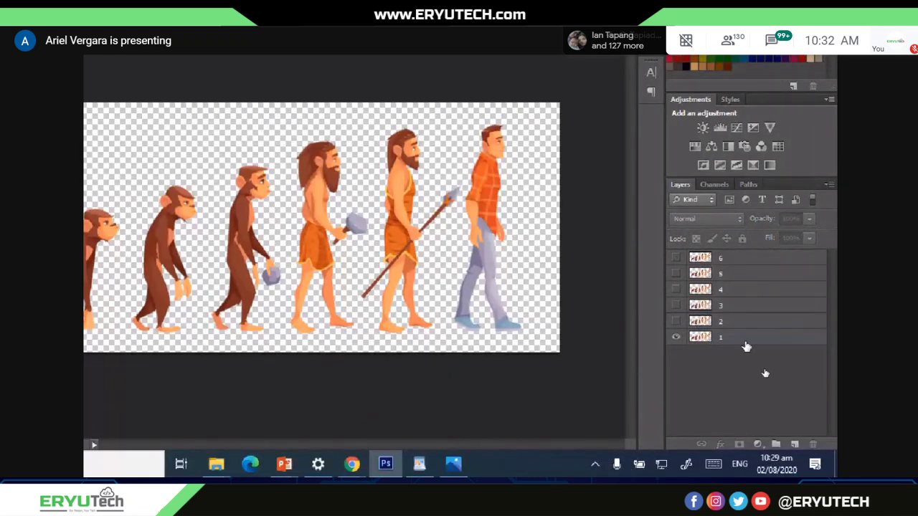
click(706, 338)
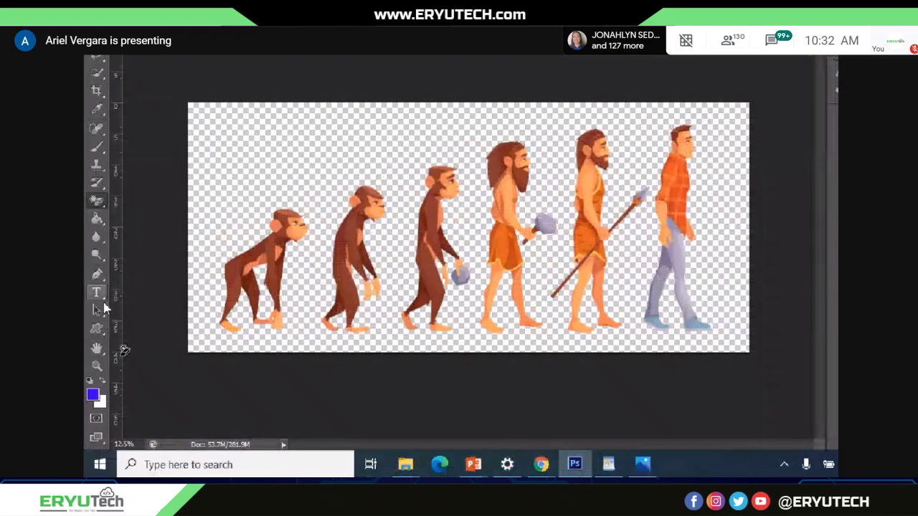
- Try erasing the third figure on layer 1 with freehand strokes of the Eraser Tool
right_click(98, 201)
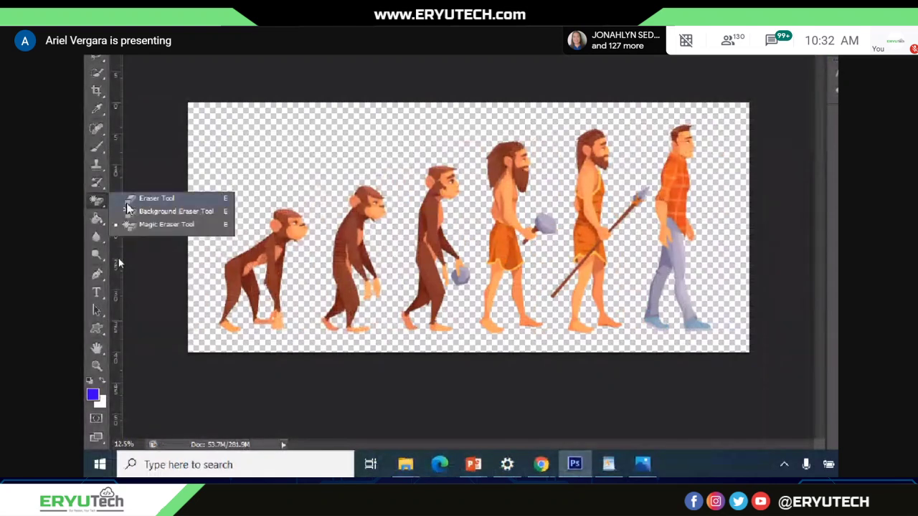
click(147, 199)
mouse_move(425, 211)
mouse_down()
mouse_move(439, 205)
mouse_move(445, 174)
mouse_move(429, 253)
mouse_up()
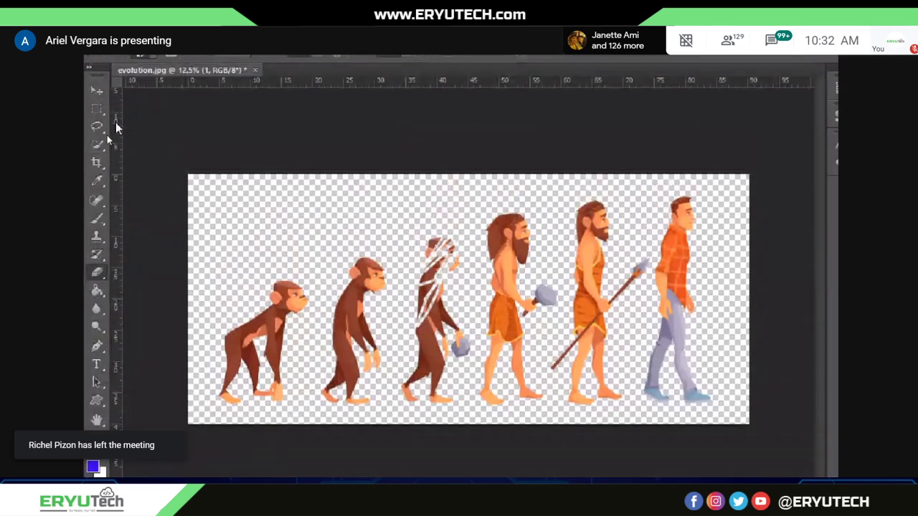
- Delete everything except the first ape from layer 1 using rectangular marquee selections, including the leftover foot fragment
click(99, 128)
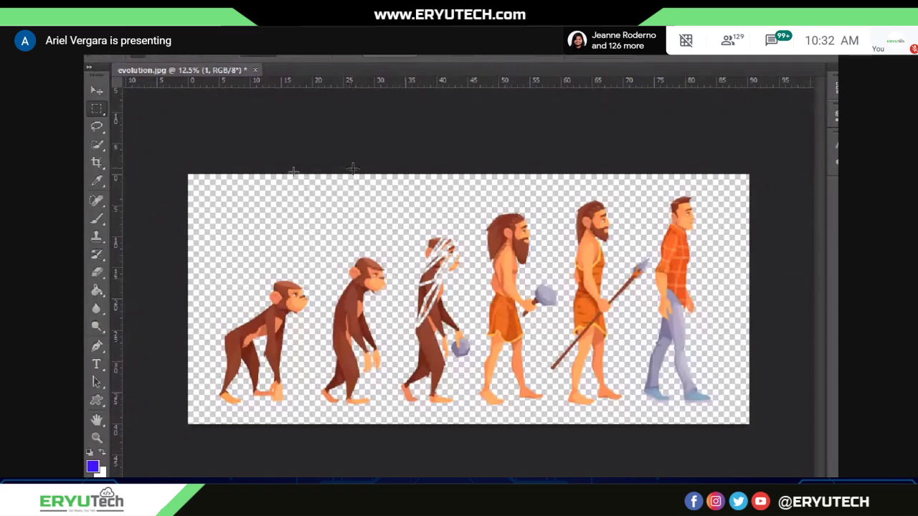
drag(331, 170, 660, 406)
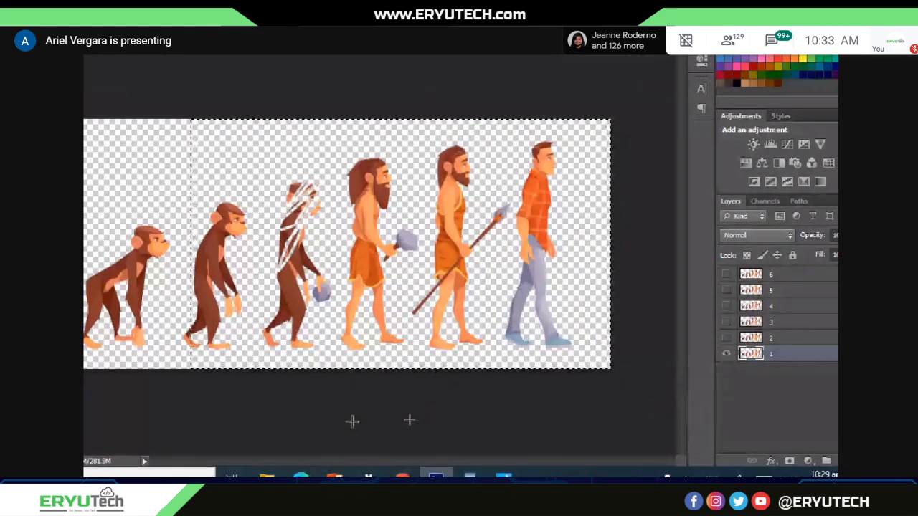
key(Delete)
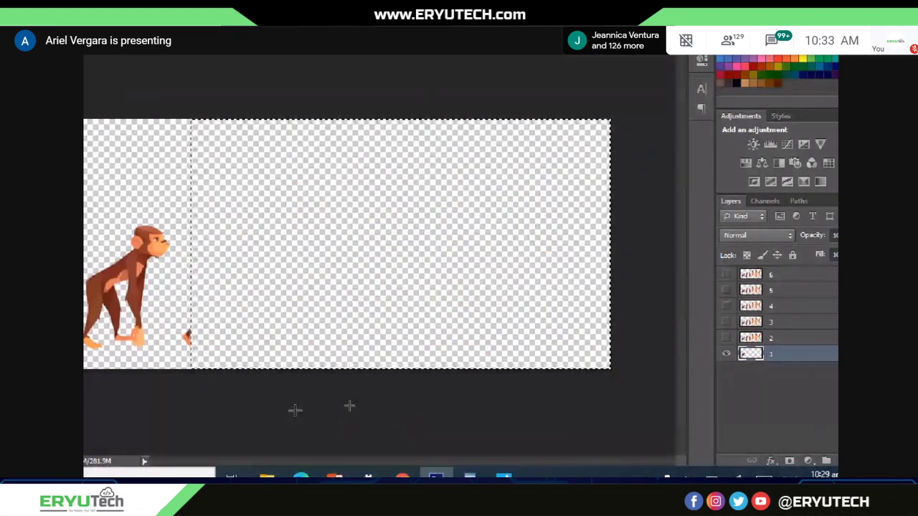
key(ctrl+d)
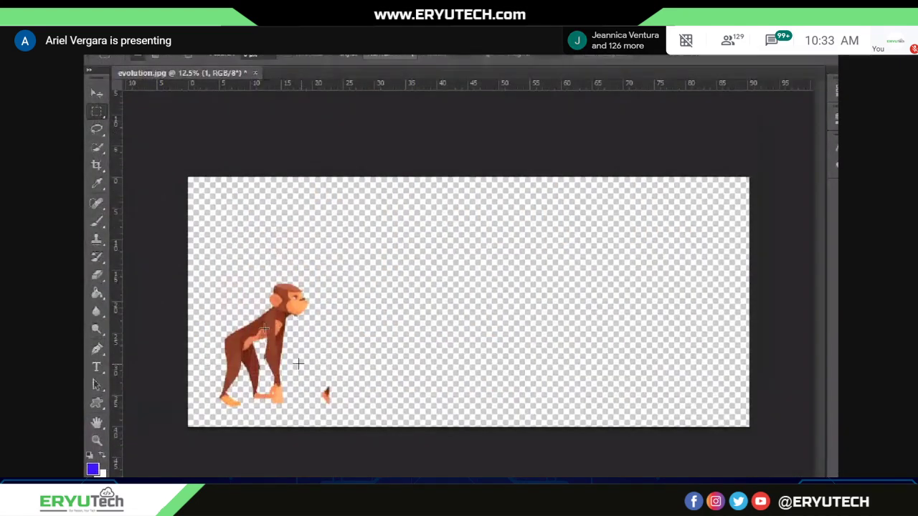
drag(167, 310, 225, 366)
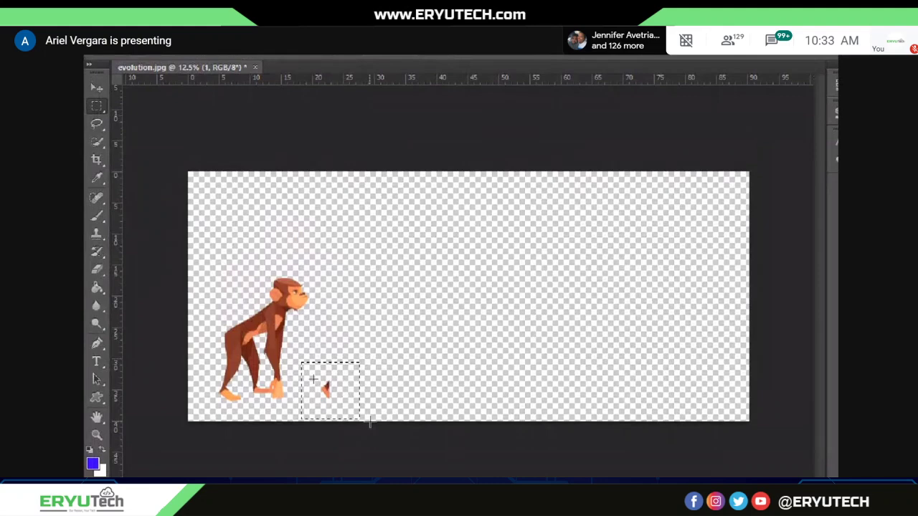
key(Delete)
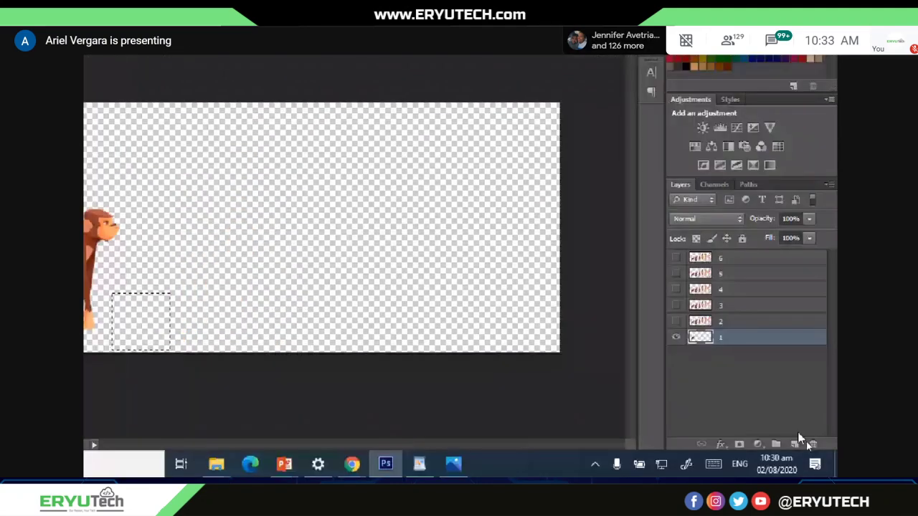
- Hide layer 1, show layer 2, and marquee the area around the first ape
click(677, 337)
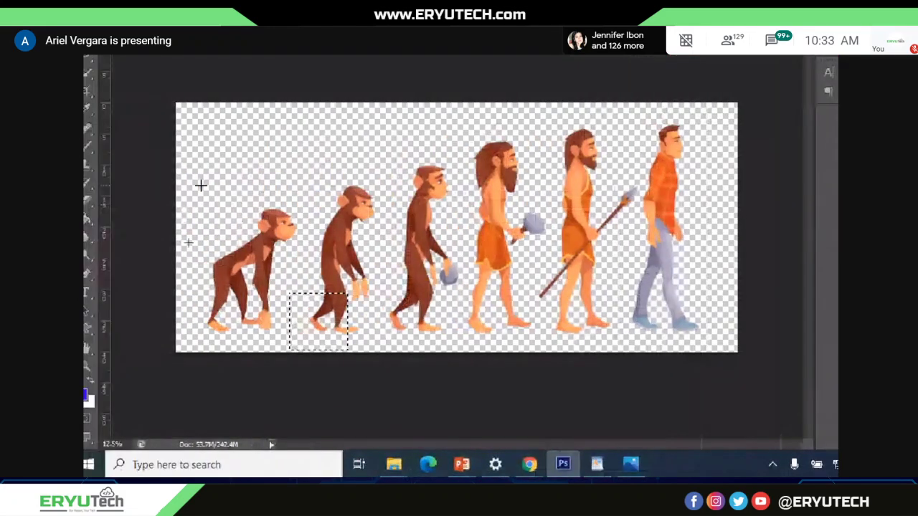
drag(177, 103, 310, 409)
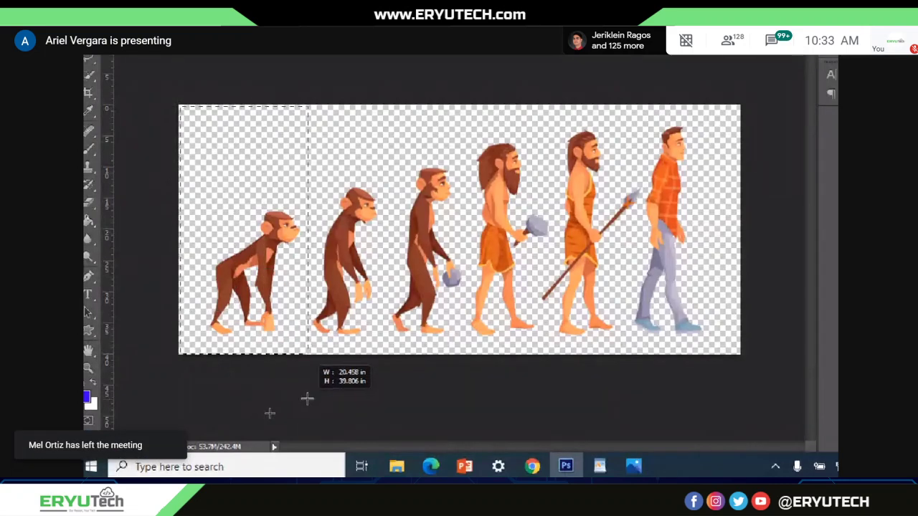
click(308, 407)
key(ctrl+z)
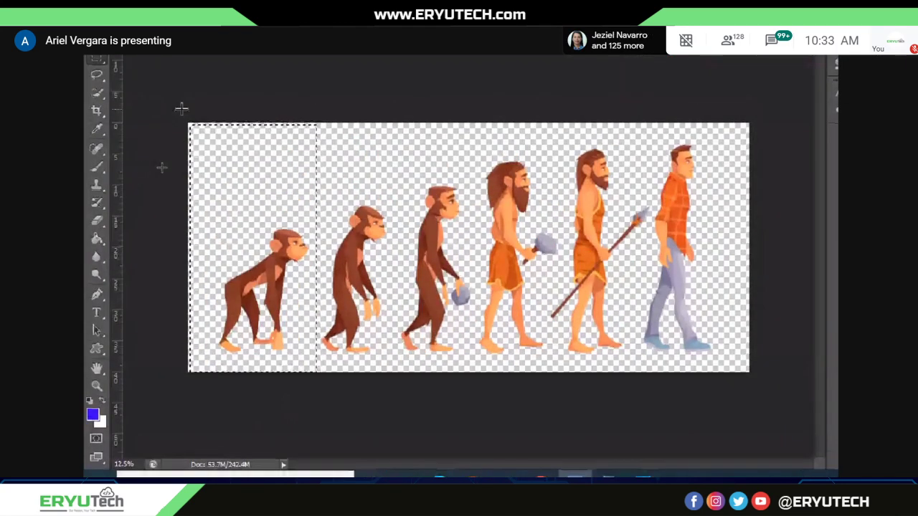
drag(181, 107, 314, 434)
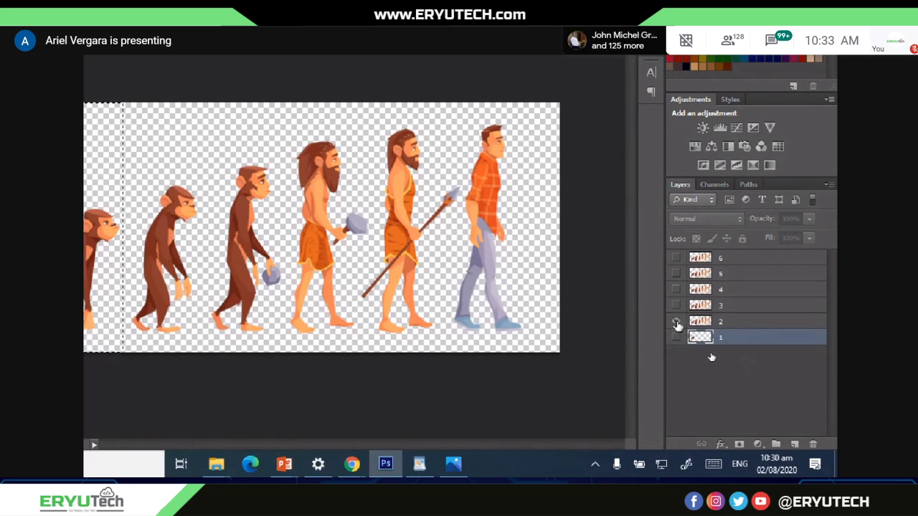
- Make layer 2 active and delete all figures except the second ape with rectangular marquee selections
click(675, 323)
click(676, 323)
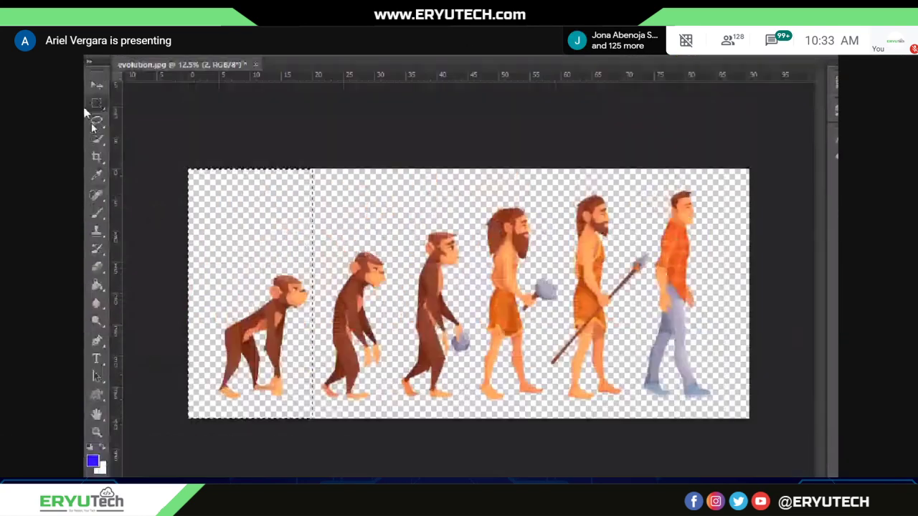
drag(176, 140, 322, 418)
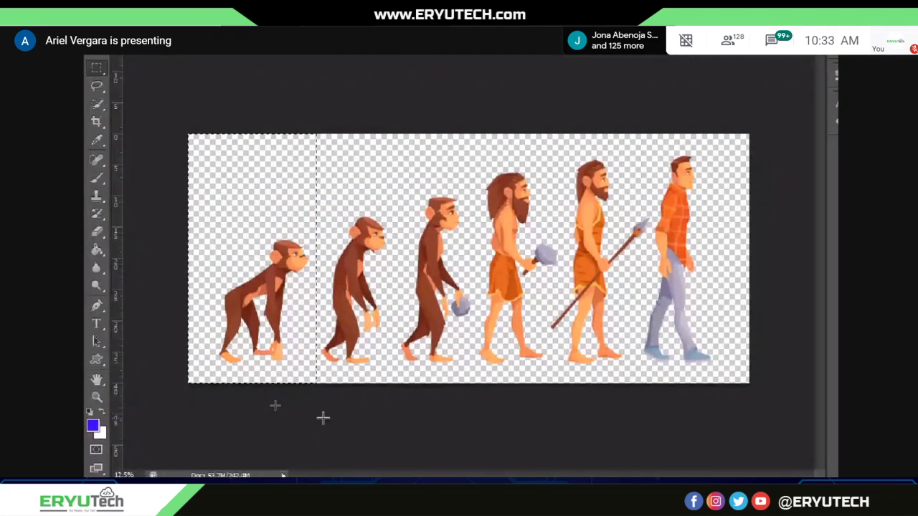
key(Delete)
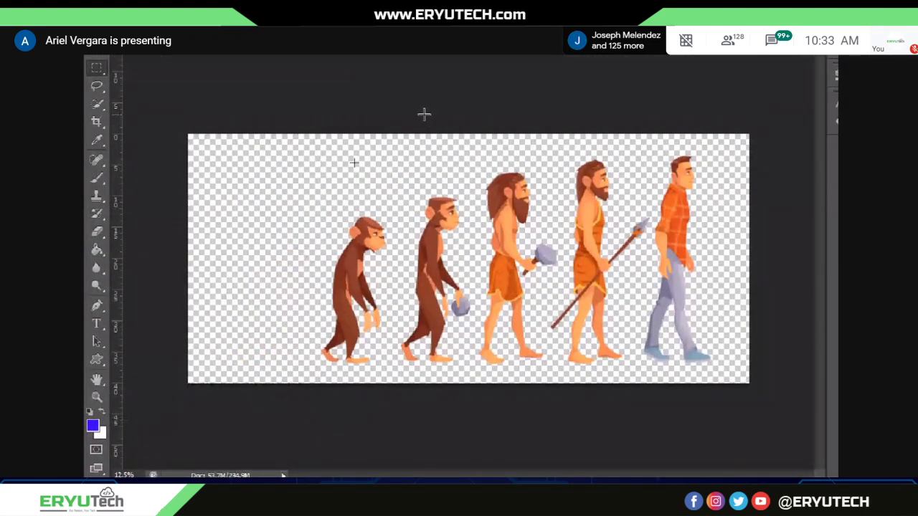
drag(403, 121, 740, 403)
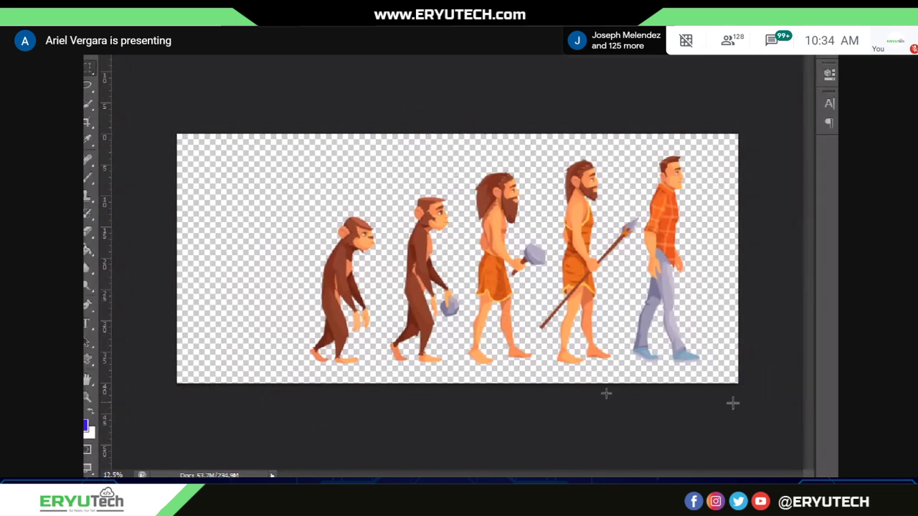
key(Delete)
click(389, 336)
drag(389, 336, 367, 359)
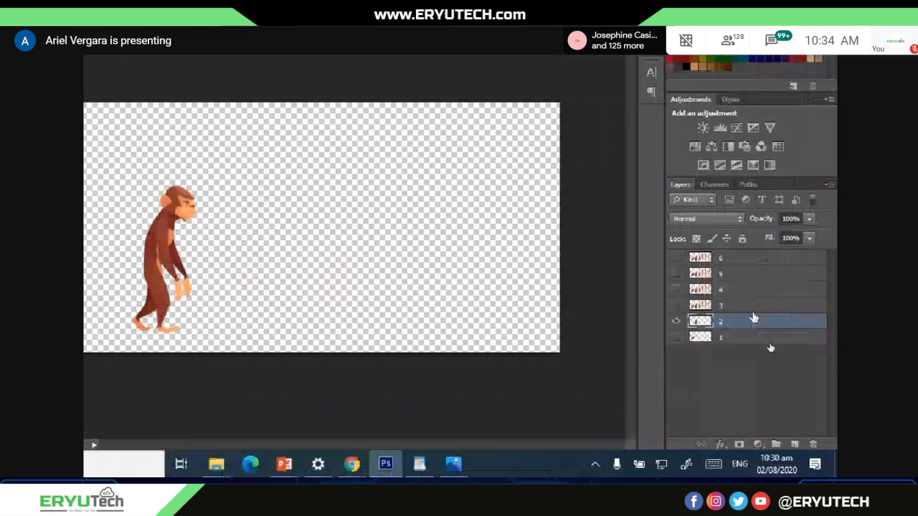
- Show only layer 3 and delete everything except the third ape holding the stone, including the leftover fragment beside it
click(752, 307)
click(676, 305)
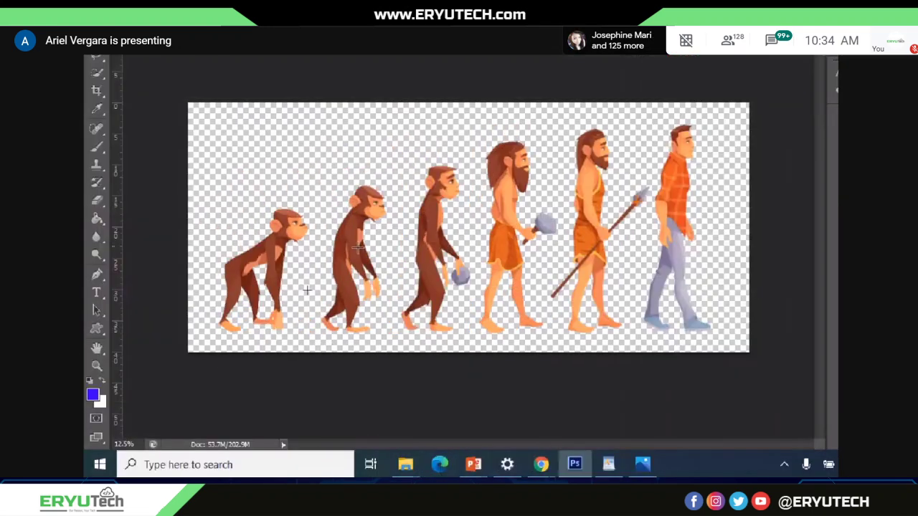
drag(179, 103, 398, 427)
key(Delete)
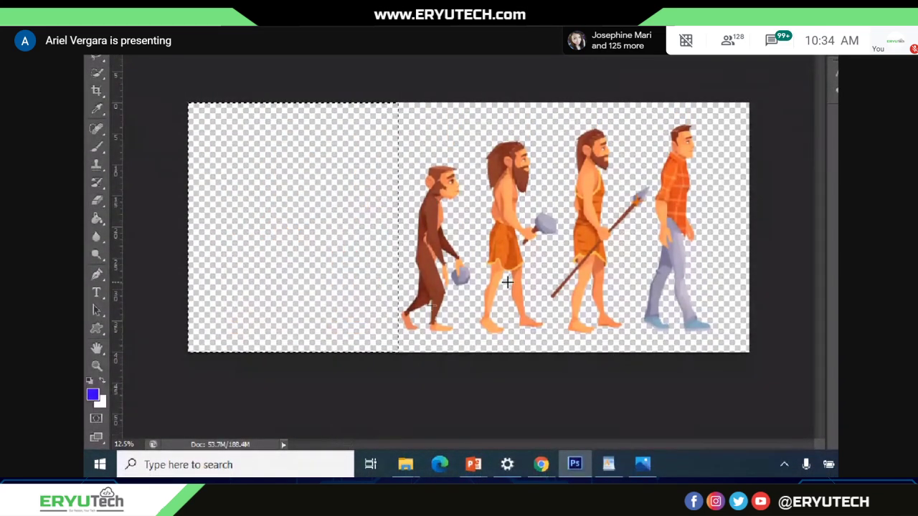
drag(482, 103, 751, 378)
key(Delete)
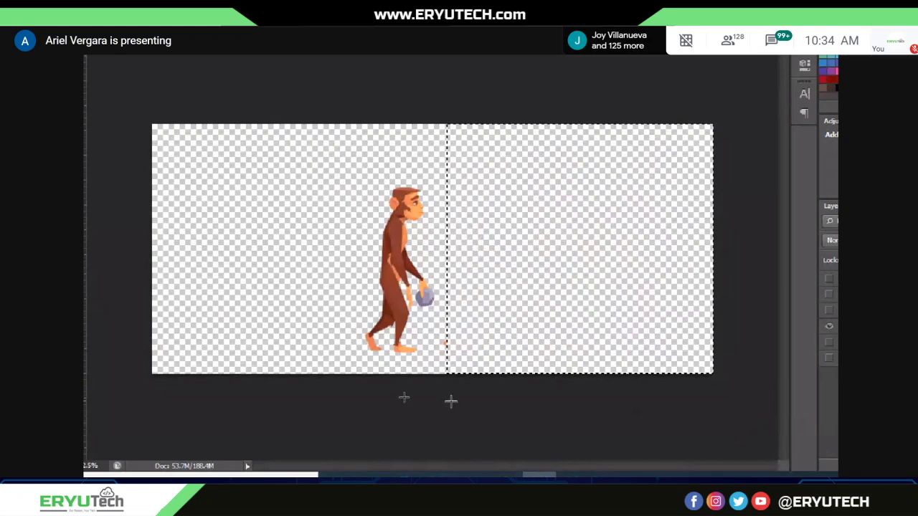
key(ctrl+d)
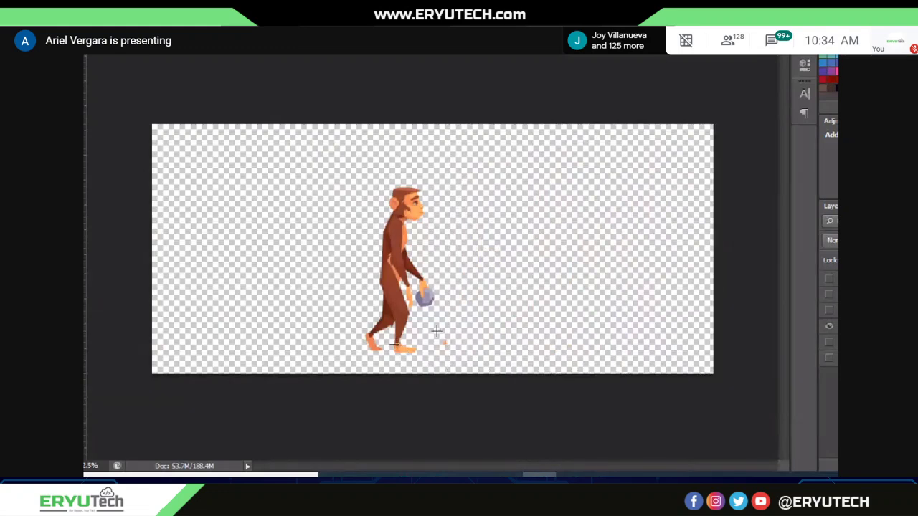
drag(436, 331, 463, 348)
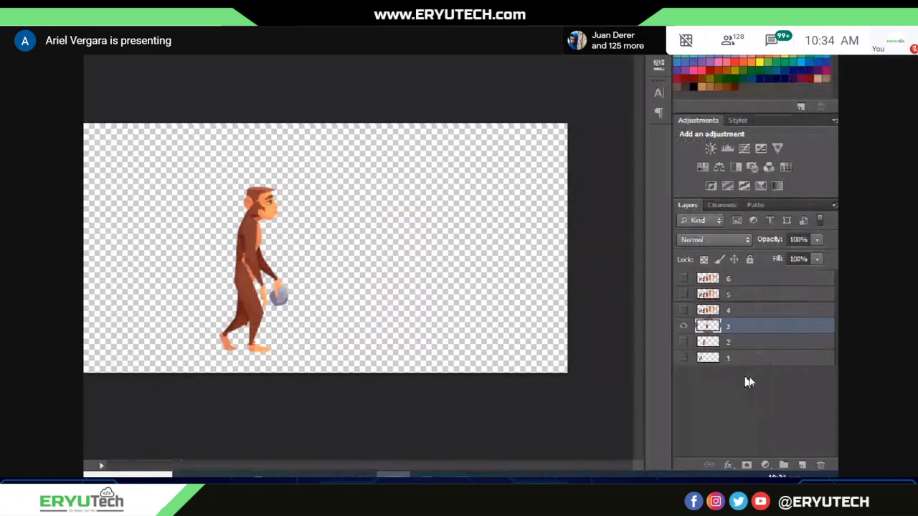
- Show only layer 4 and delete everything except the bearded man holding the stone club, including the leftover spear fragment
click(700, 310)
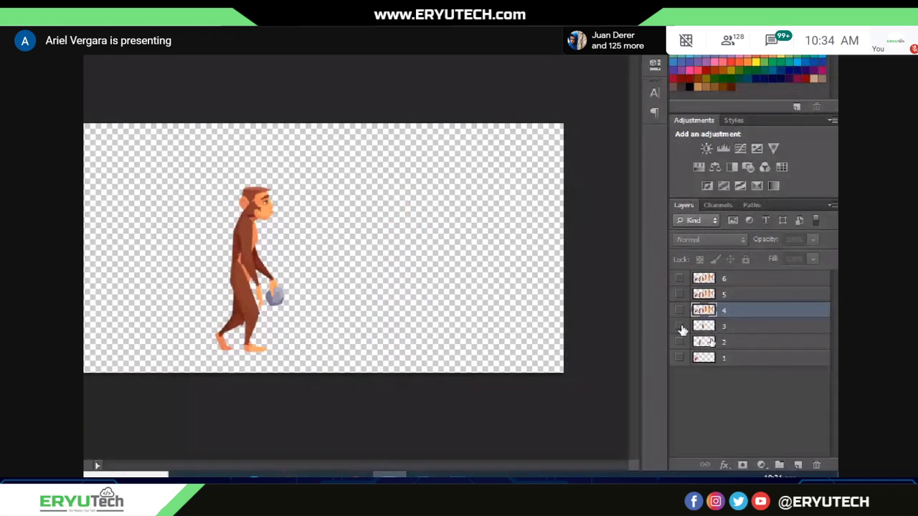
click(681, 327)
alt+click(678, 312)
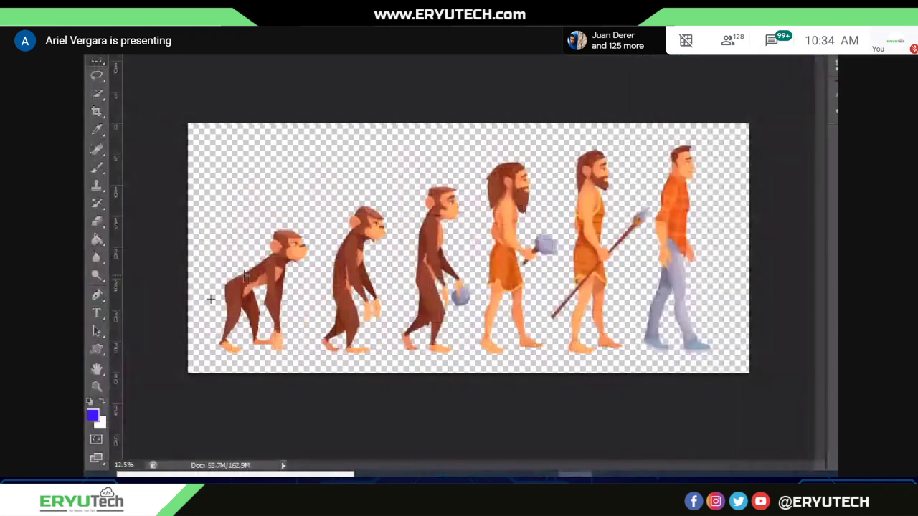
drag(188, 124, 473, 416)
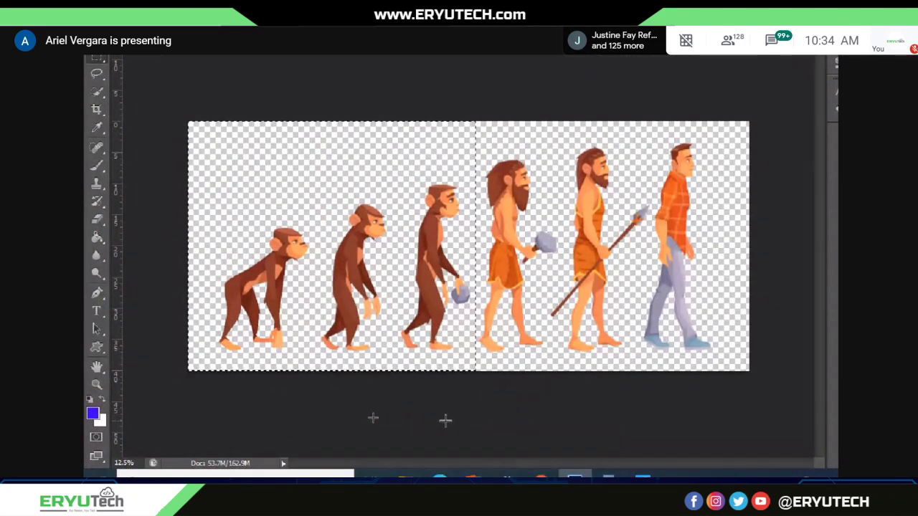
key(Delete)
drag(557, 107, 721, 442)
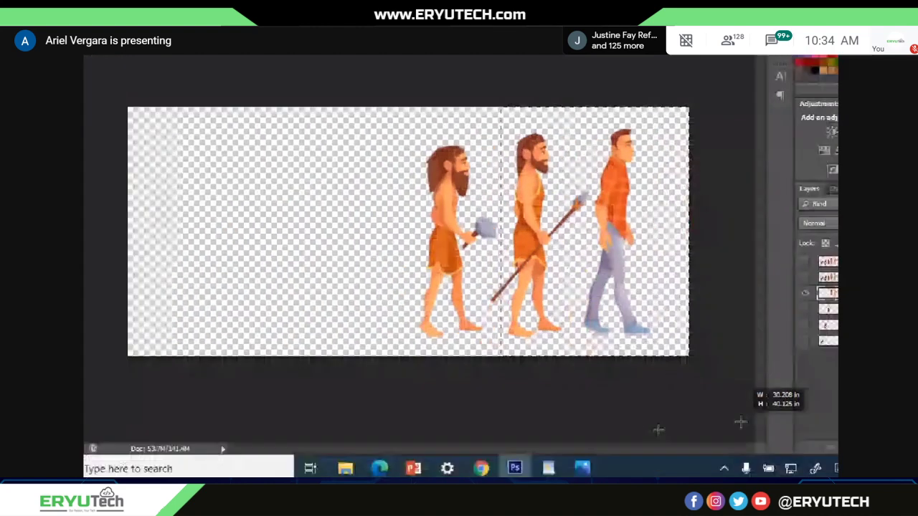
key(Delete)
click(488, 281)
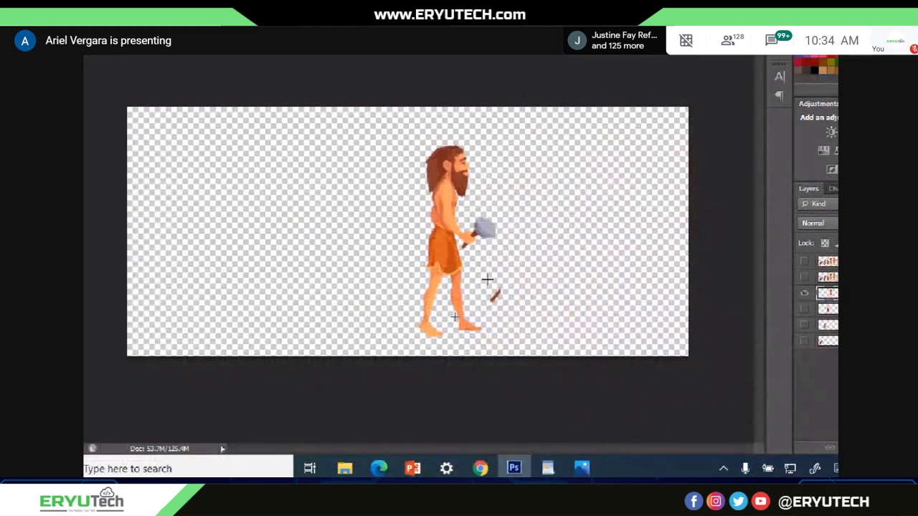
drag(488, 280, 528, 314)
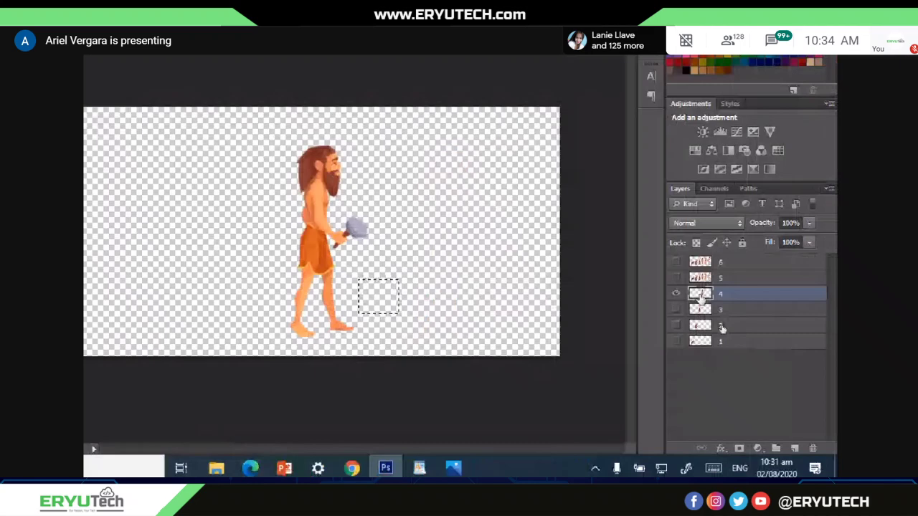
- Show only layer 5 and delete everything except the man with the spear, including the leftover stone and leg fragments
click(675, 293)
click(676, 277)
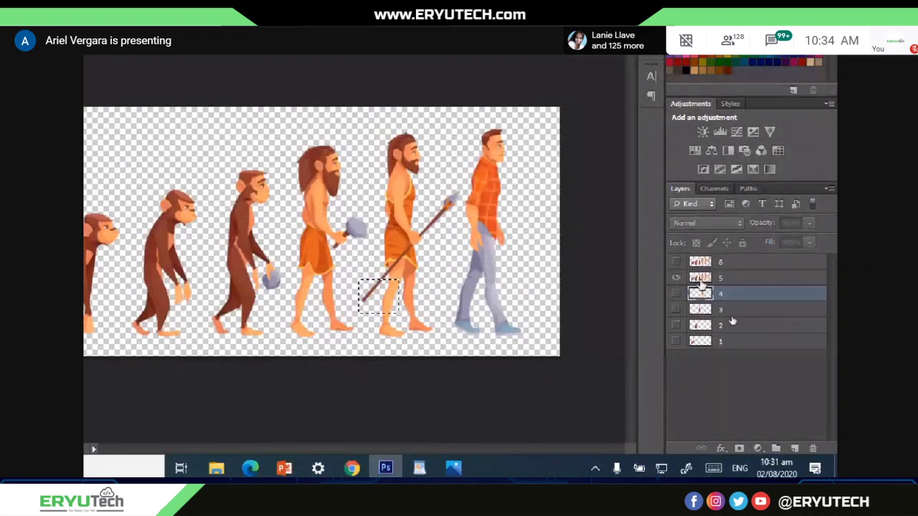
click(730, 280)
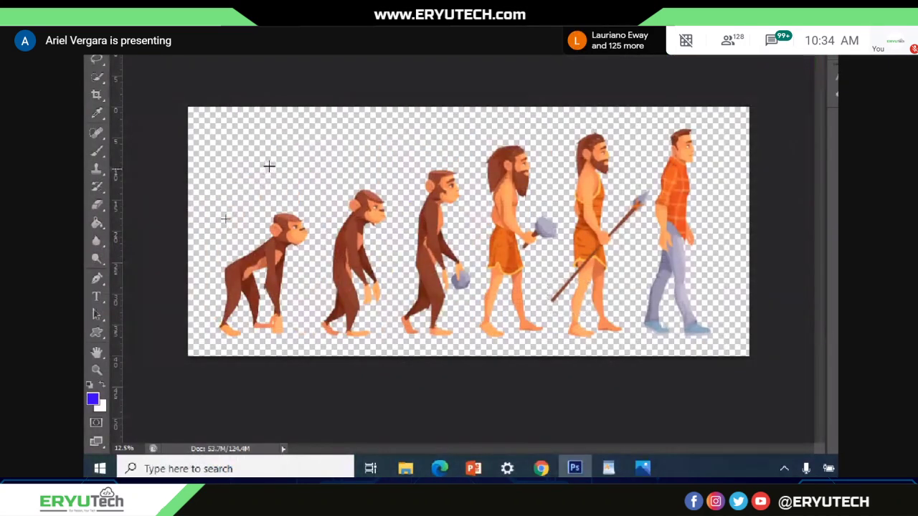
drag(201, 106, 546, 425)
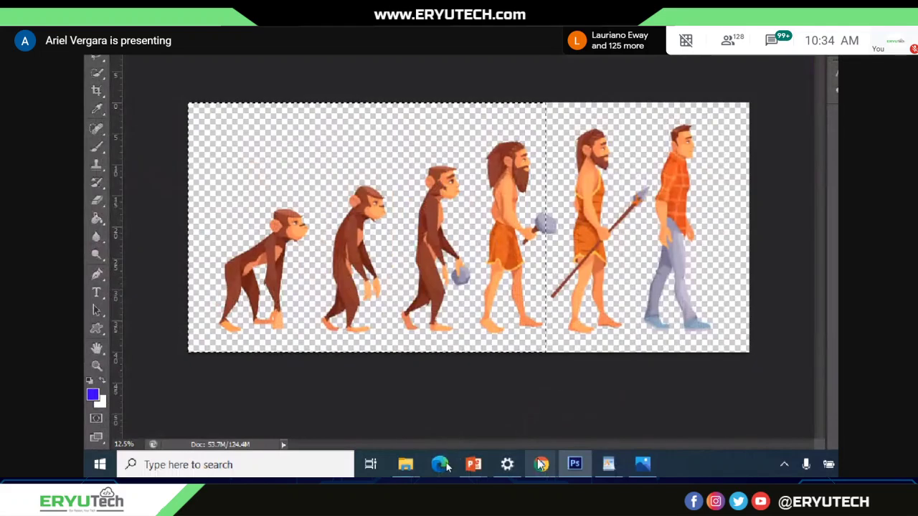
key(Delete)
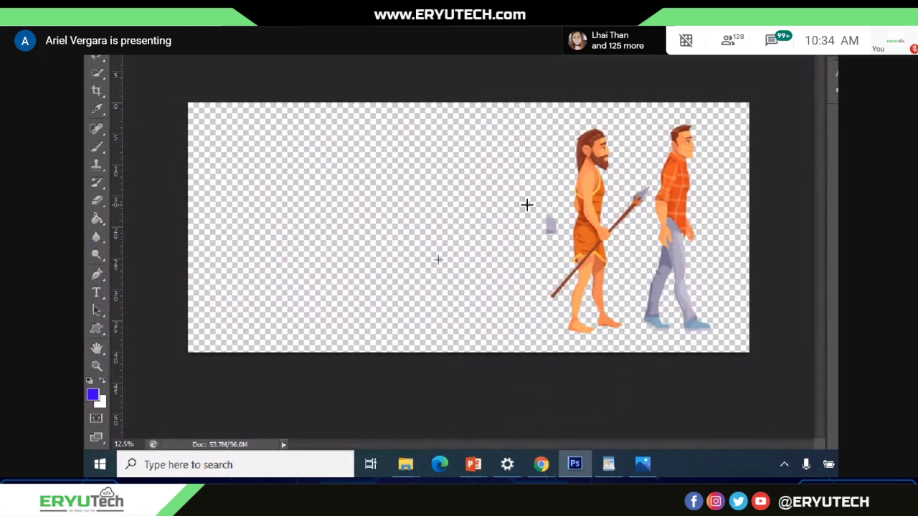
drag(526, 205, 563, 249)
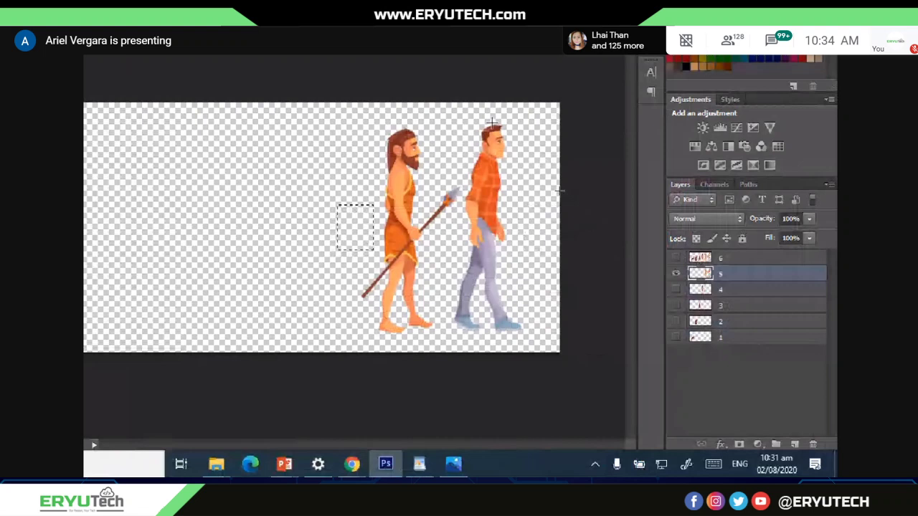
drag(467, 98, 614, 422)
key(Delete)
drag(450, 260, 492, 361)
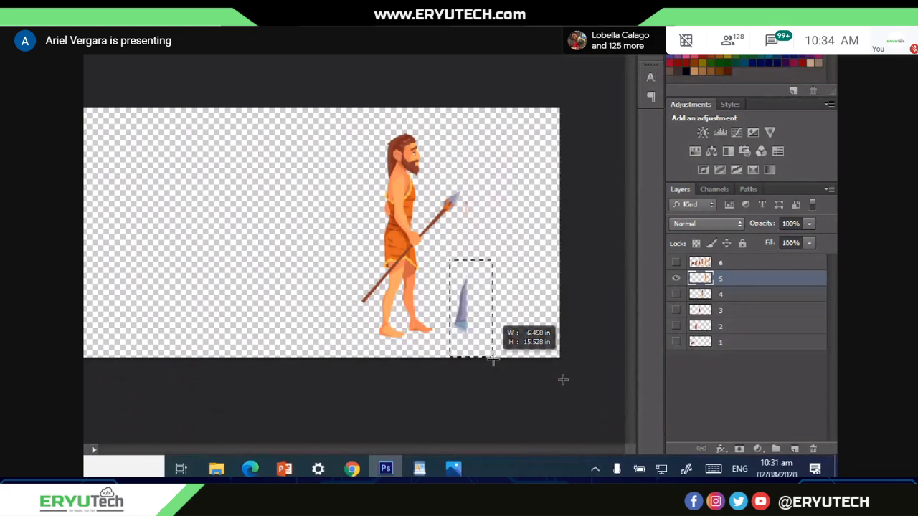
key(Delete)
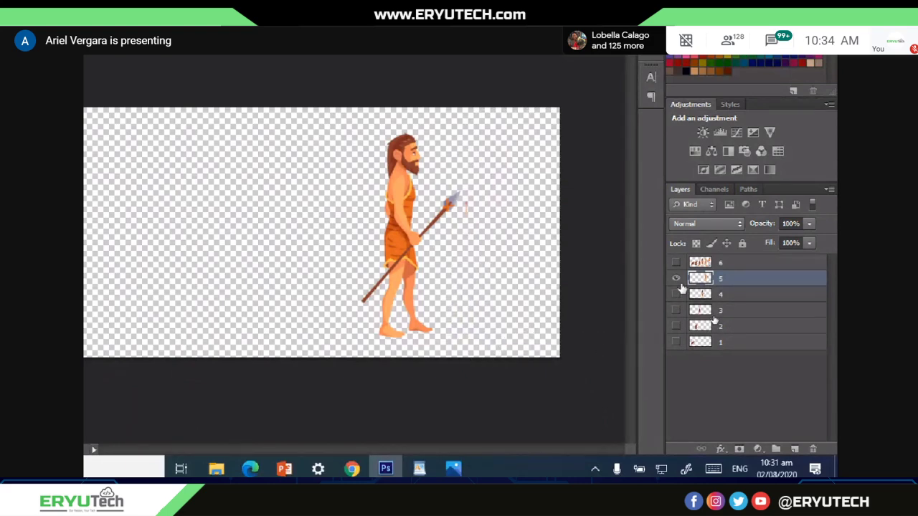
- Show only layer 6, delete everything except the modern man, including the leftover spear tip, and clear the selection
click(677, 274)
click(677, 262)
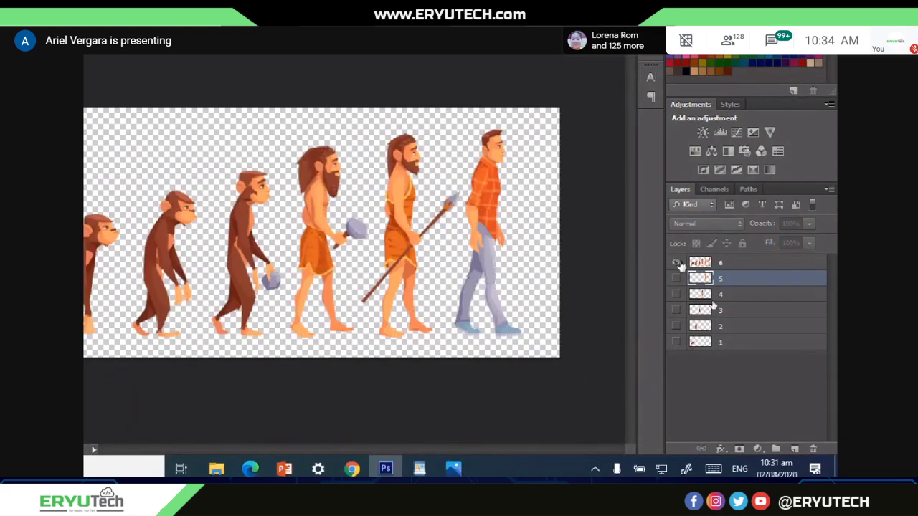
drag(178, 187, 566, 411)
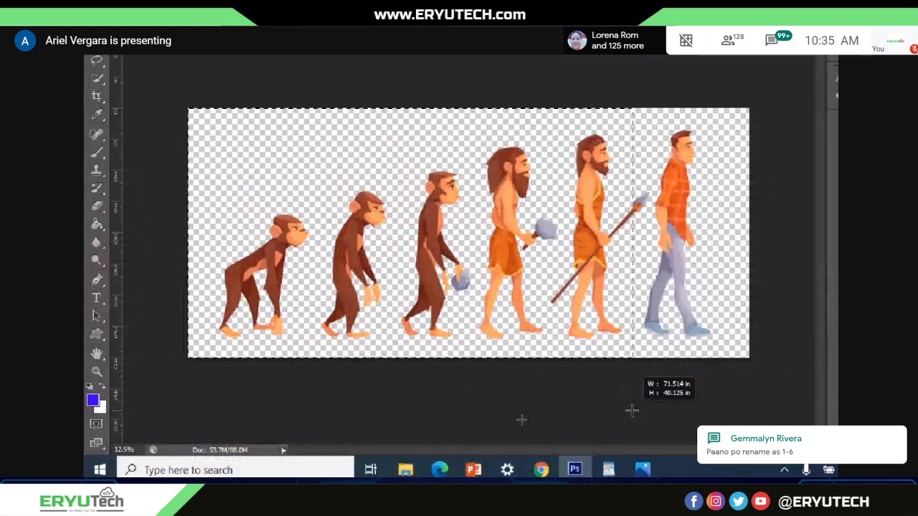
drag(632, 410, 632, 410)
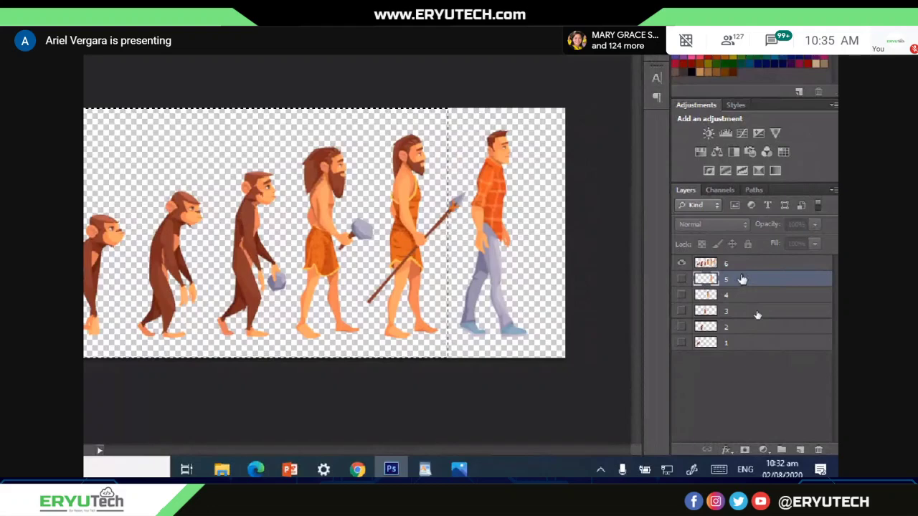
click(741, 264)
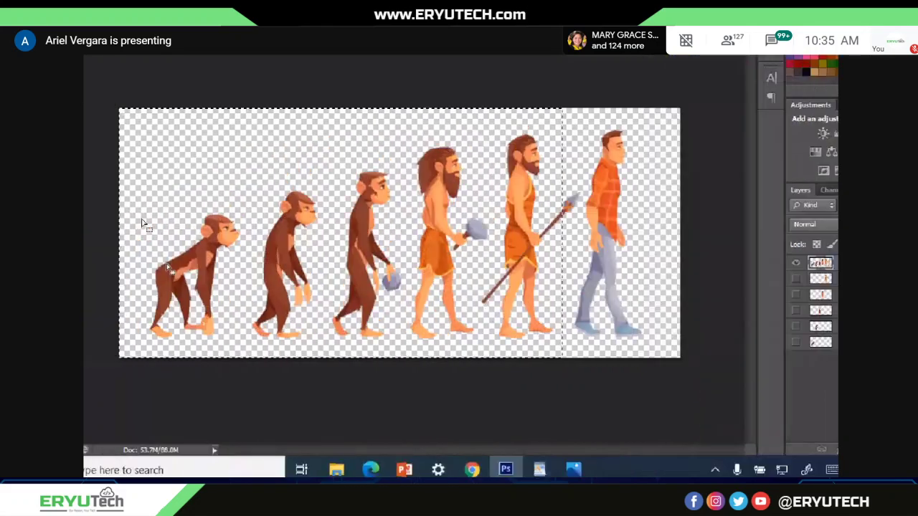
key(Delete)
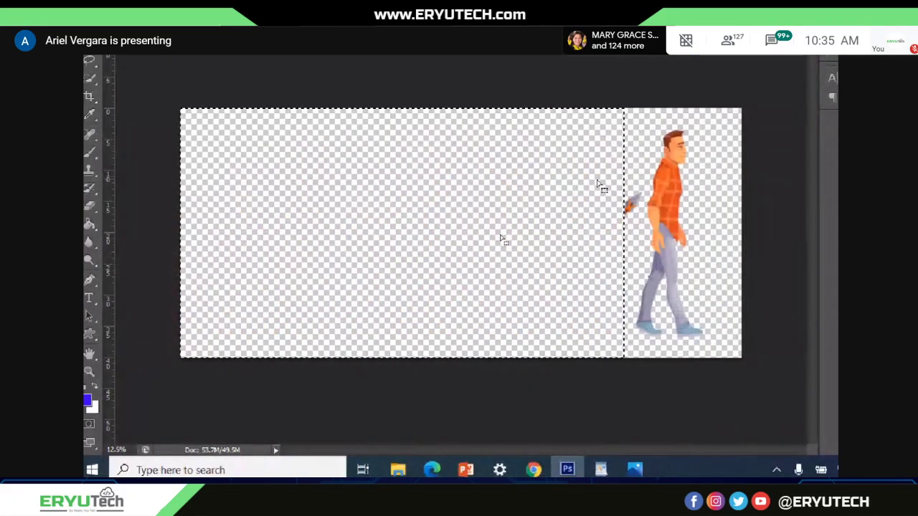
drag(621, 188, 648, 221)
key(Delete)
key(ctrl+d)
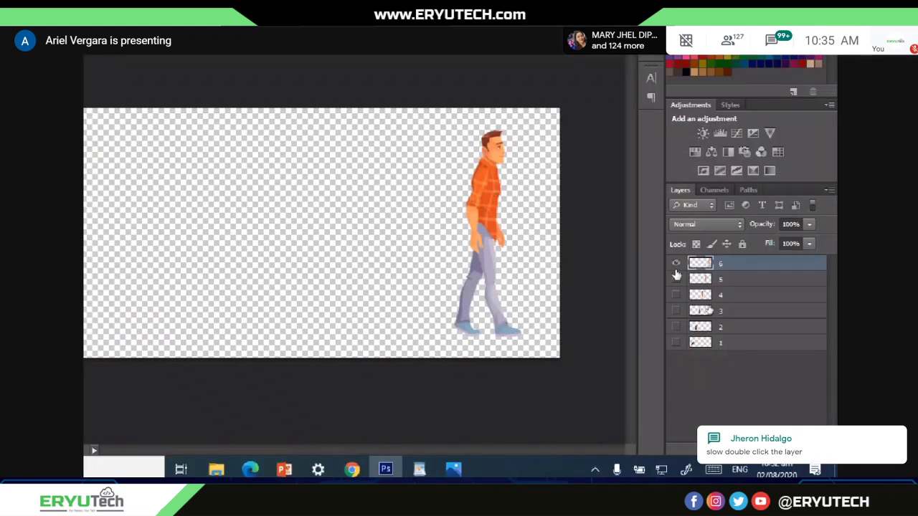
- Make layers 1 to 6 all visible, turning them on in order from layer 1
click(675, 264)
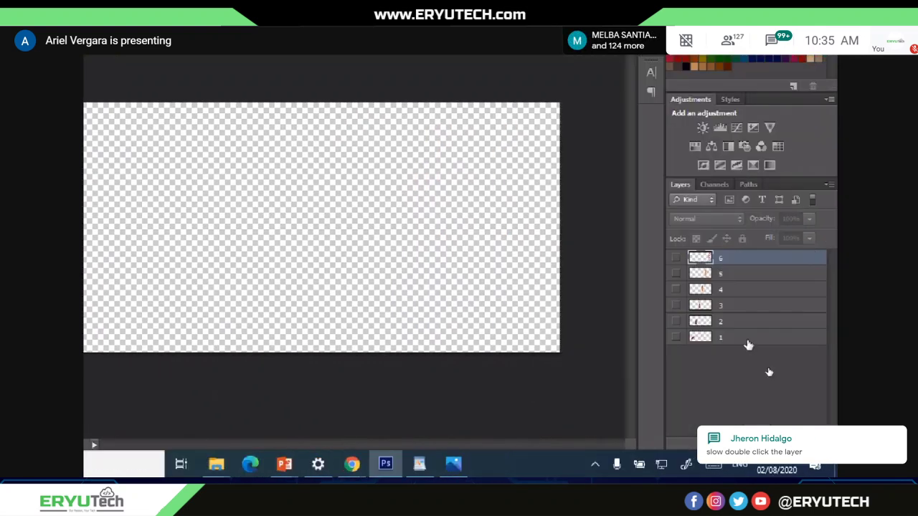
click(674, 340)
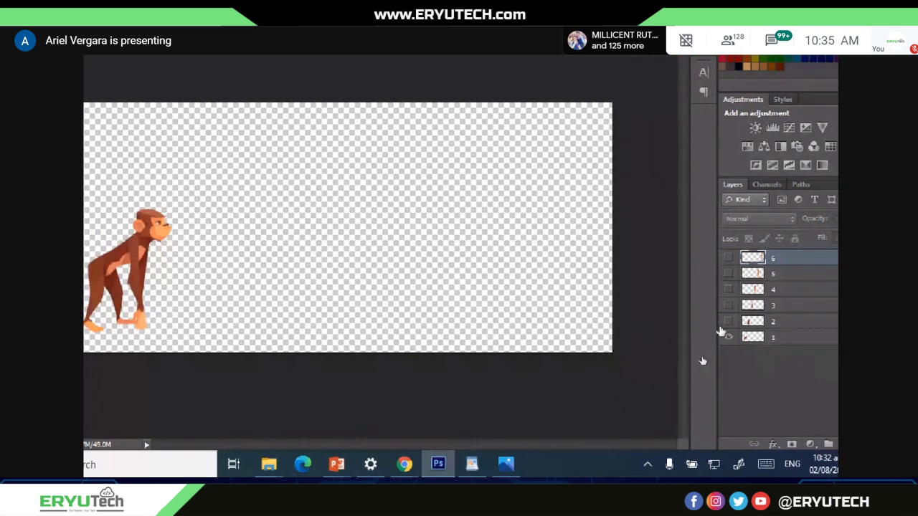
click(728, 321)
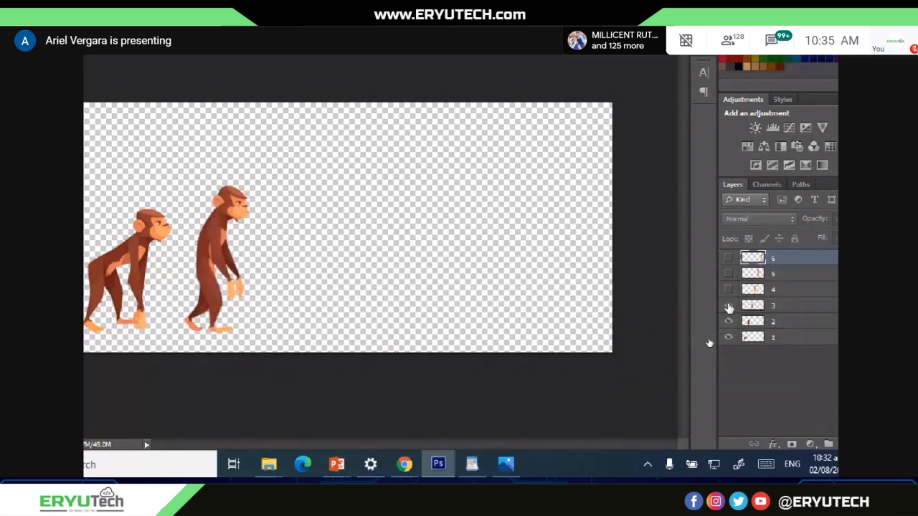
click(728, 306)
click(730, 289)
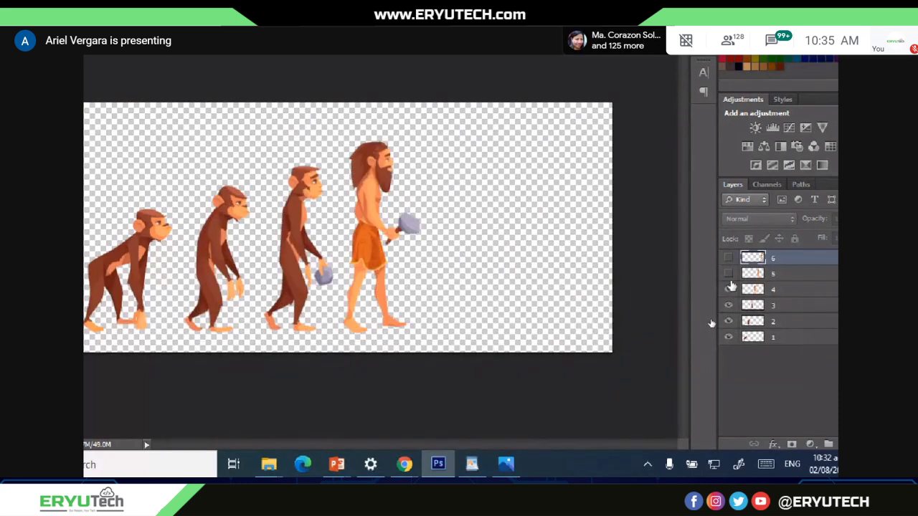
click(729, 273)
click(729, 259)
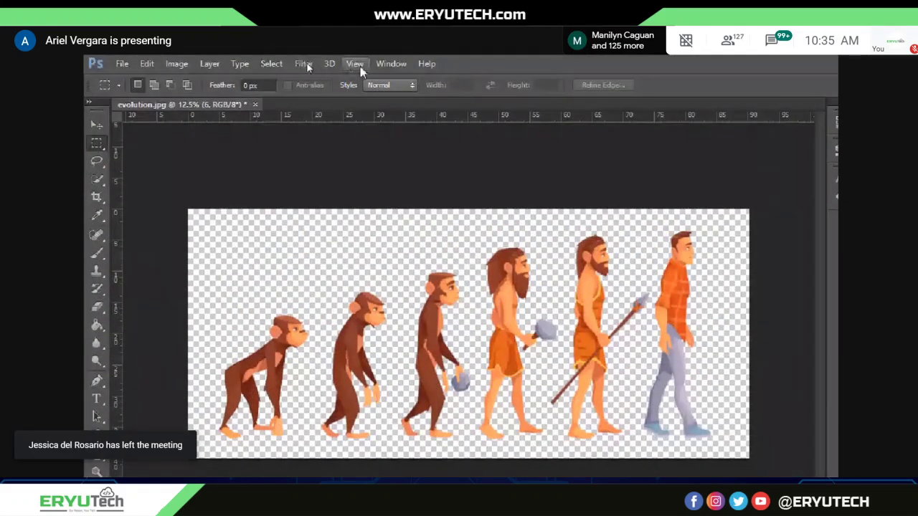
- Create a frame animation in the Timeline and make its frames from the six layers
click(391, 63)
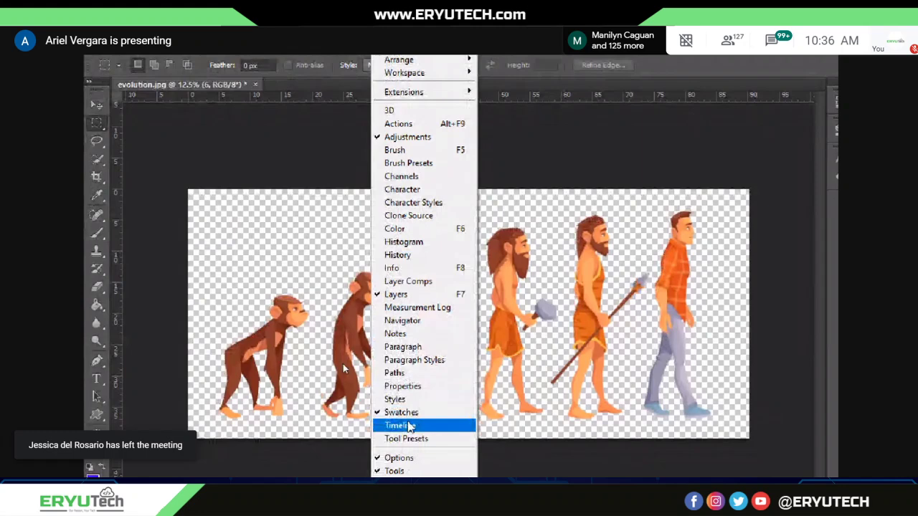
click(410, 427)
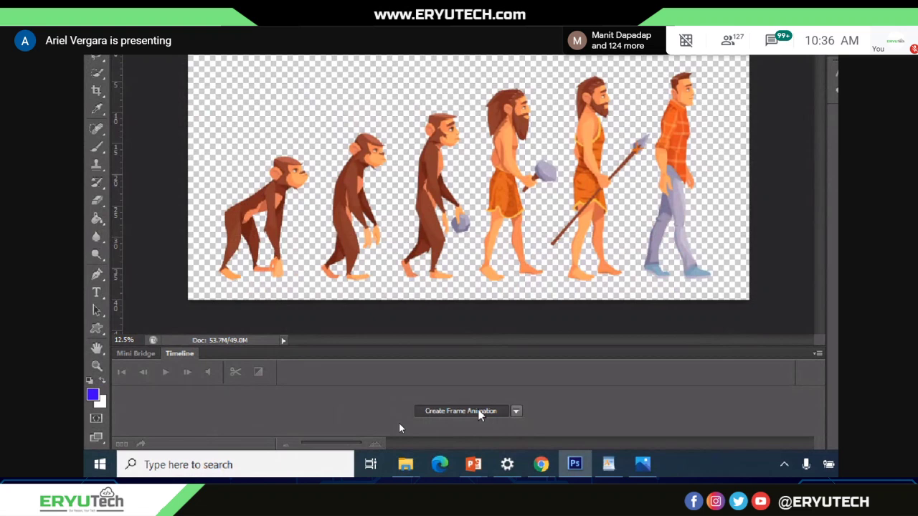
click(479, 414)
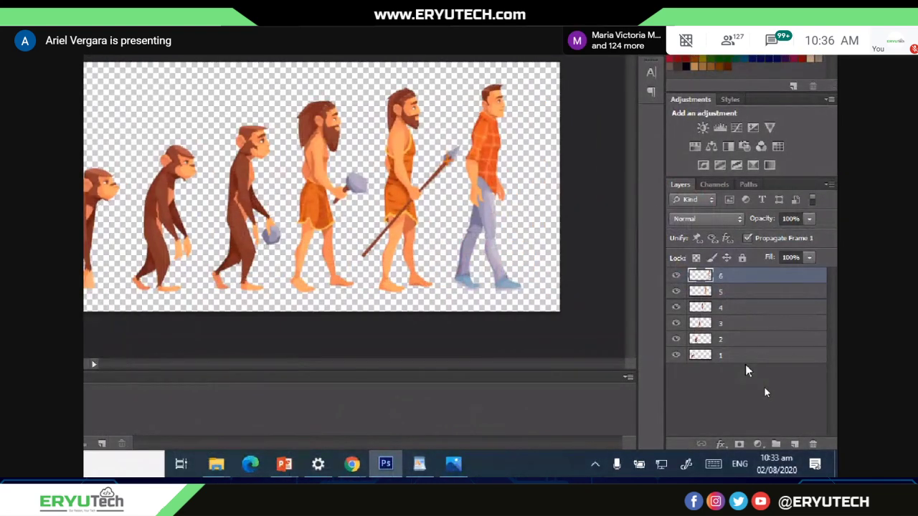
click(627, 378)
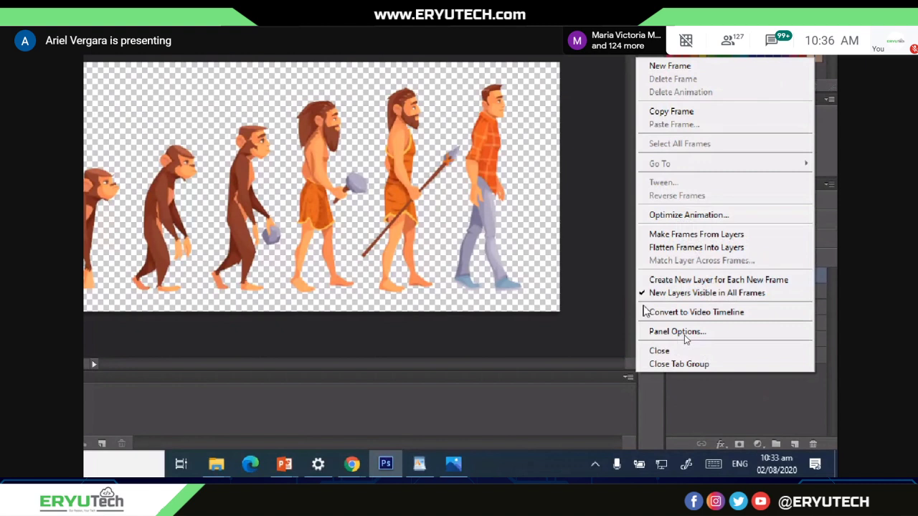
click(662, 239)
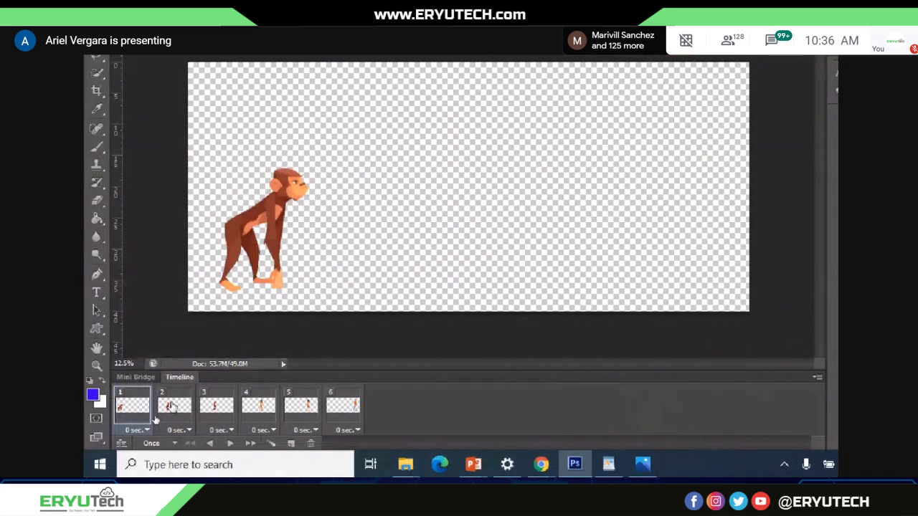
- Check frames 2 to 6 one after another and play the animation
click(172, 407)
click(215, 406)
click(258, 407)
click(302, 406)
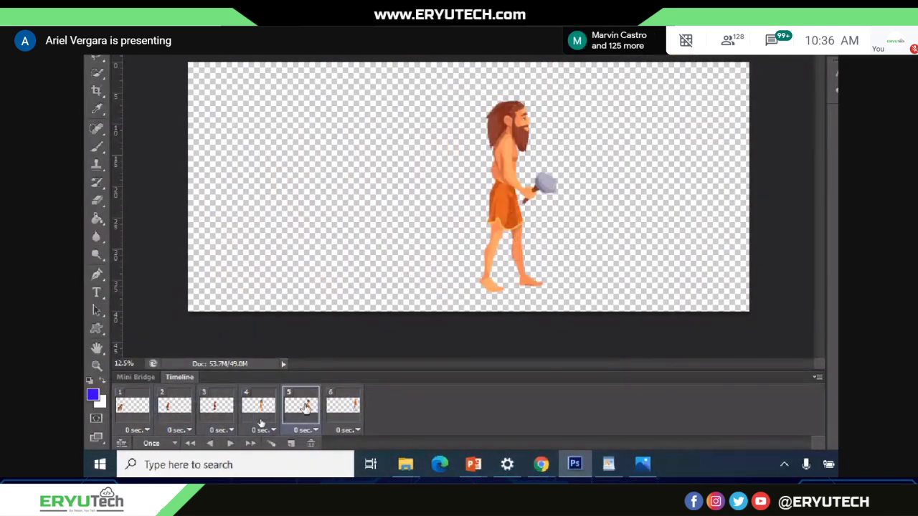
click(343, 407)
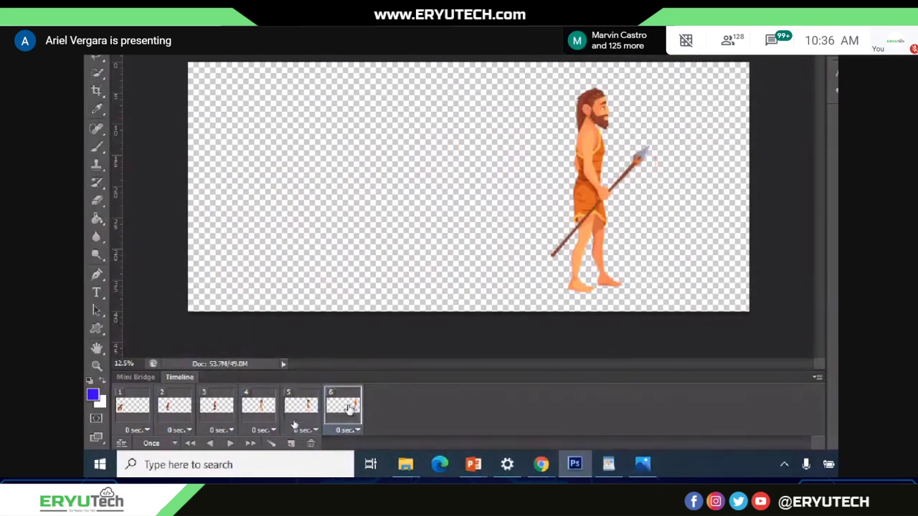
click(230, 443)
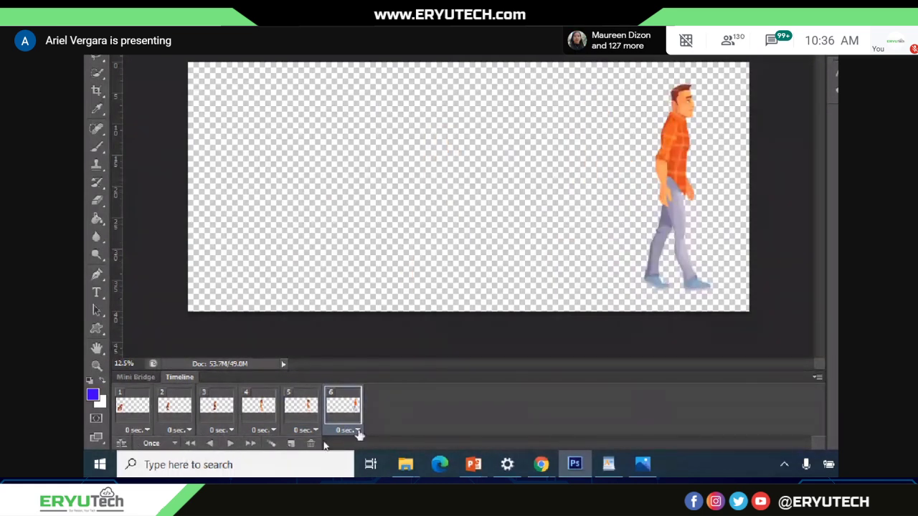
- Set the delay of all six timeline frames to 0.5 seconds and play the animation to check its speed
click(130, 411)
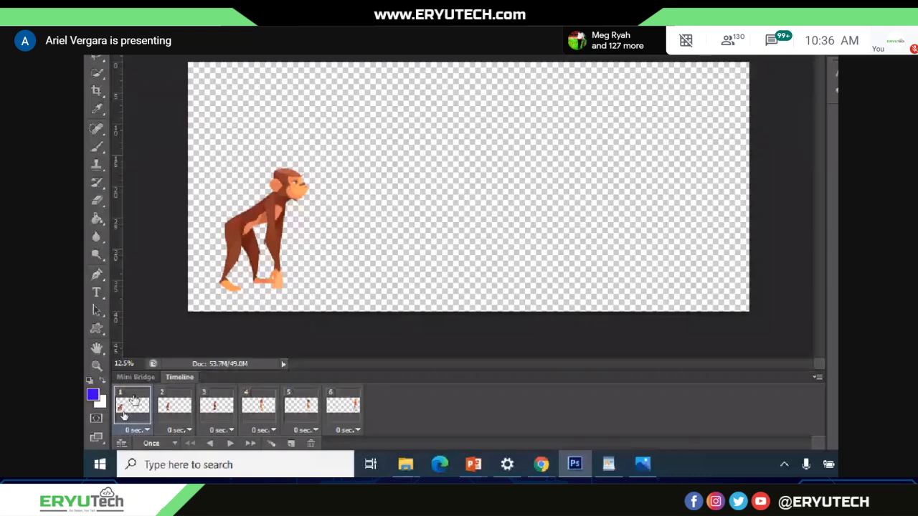
shift+click(346, 411)
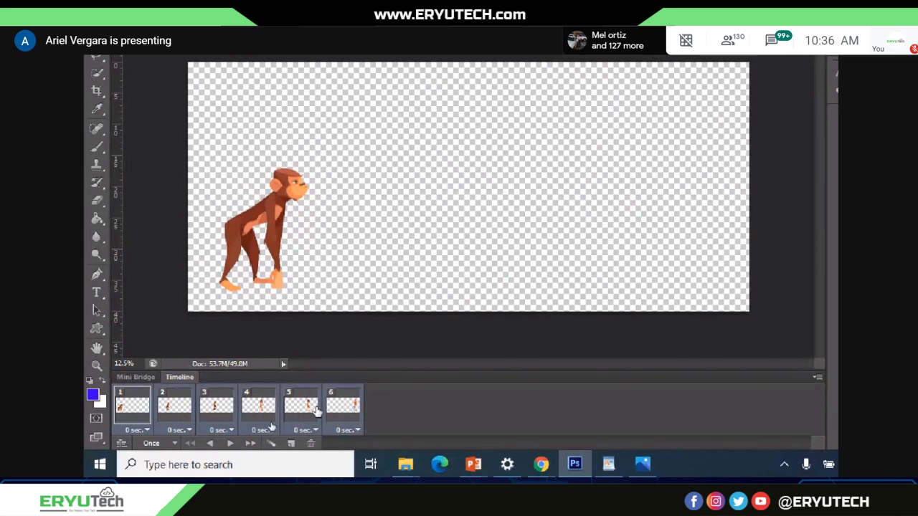
click(350, 430)
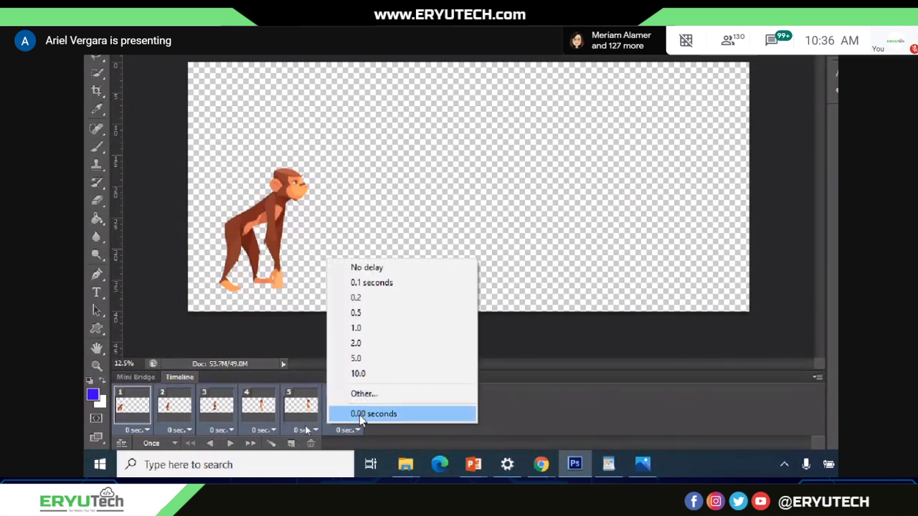
click(388, 314)
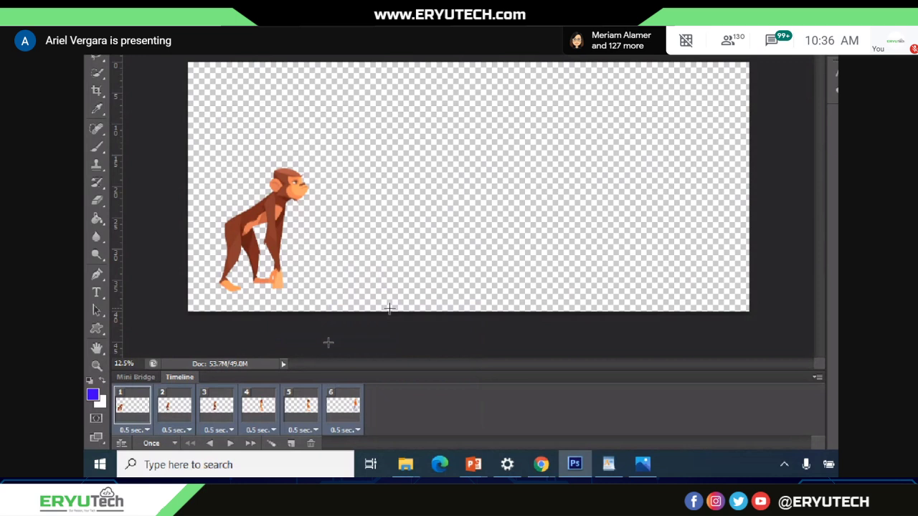
click(229, 443)
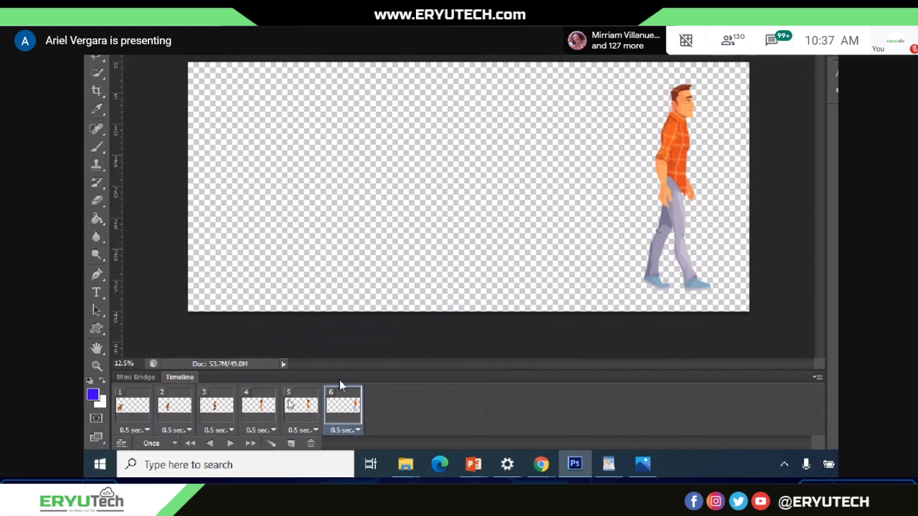
click(230, 444)
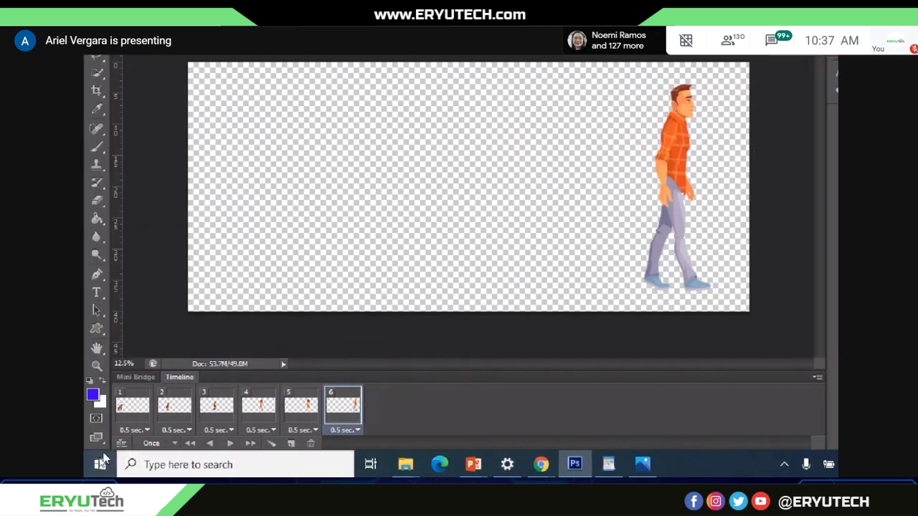
- Set the animation to loop forever and export it with Save for Web to the desktop as evolution.gif
click(175, 443)
click(154, 423)
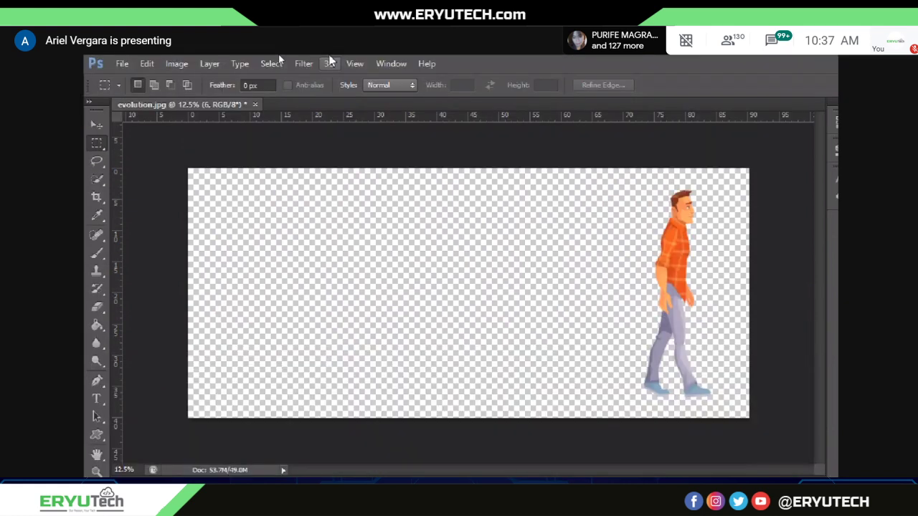
click(122, 64)
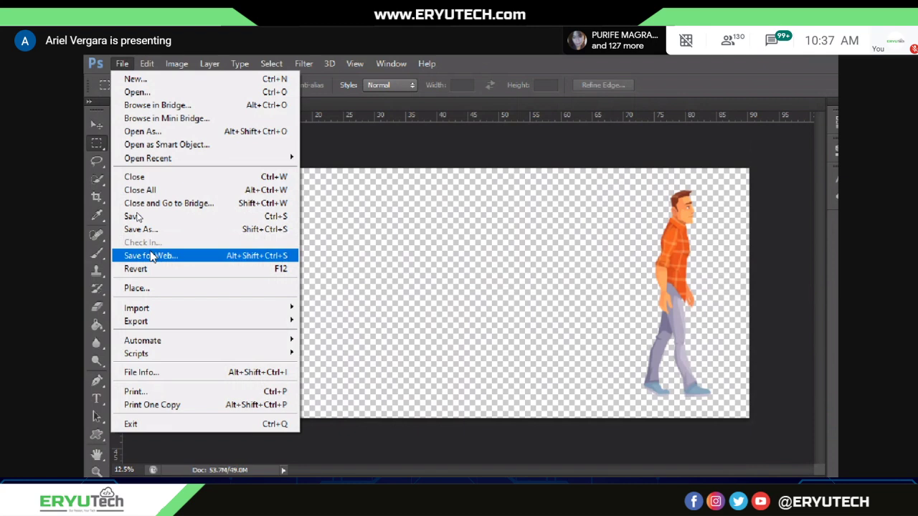
click(152, 256)
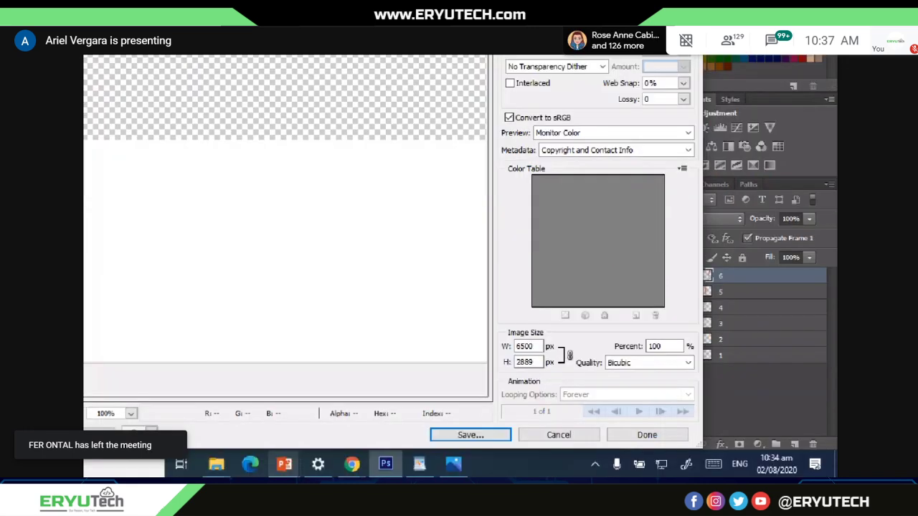
click(468, 436)
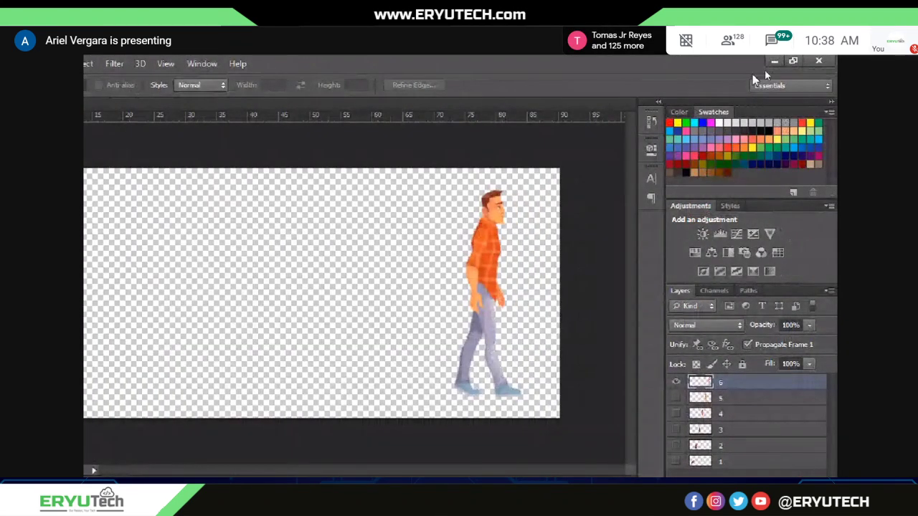
- Minimise Photoshop and open the exported evolution.gif from the desktop to watch it play
click(771, 61)
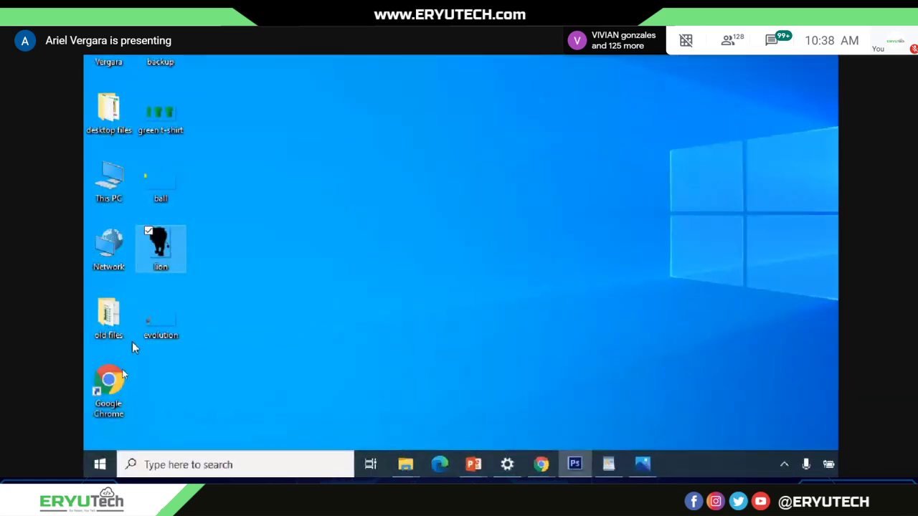
click(172, 318)
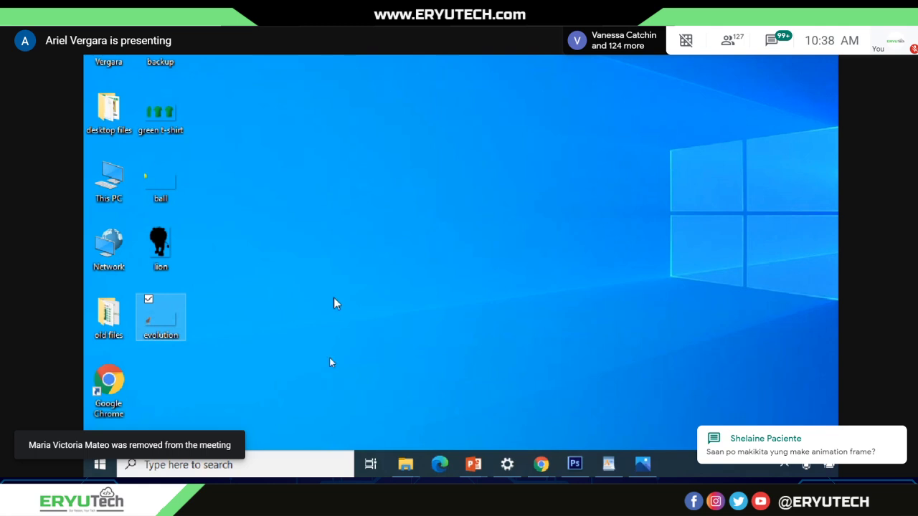
click(448, 418)
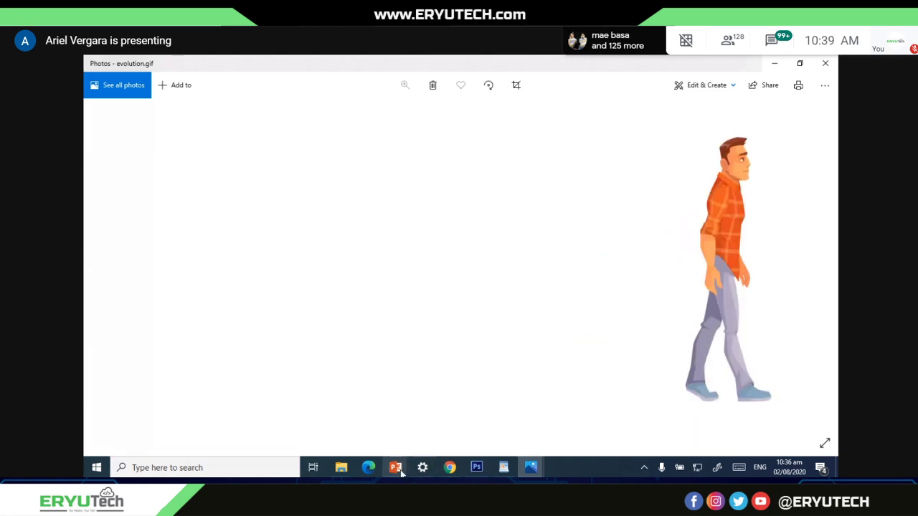
- Switch to PowerPoint and bring up the intermediate photoshop presentation
mouse_move(400, 469)
click(396, 427)
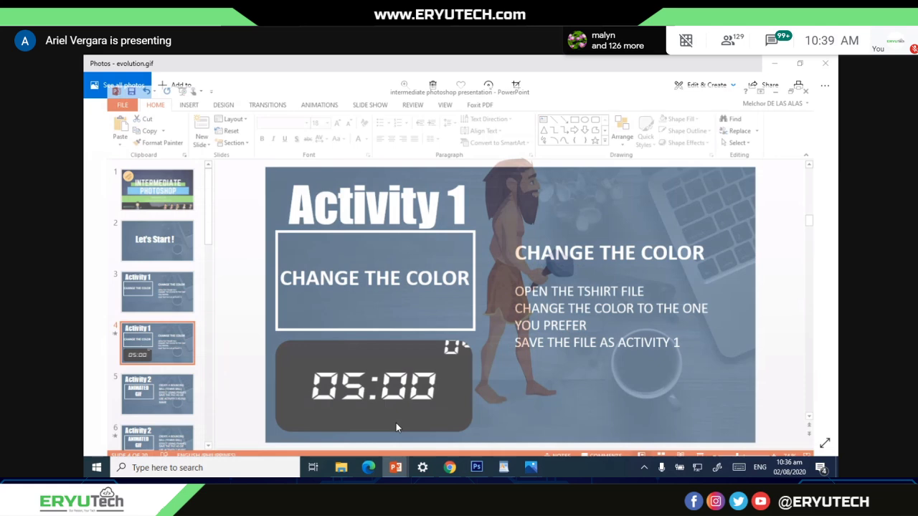